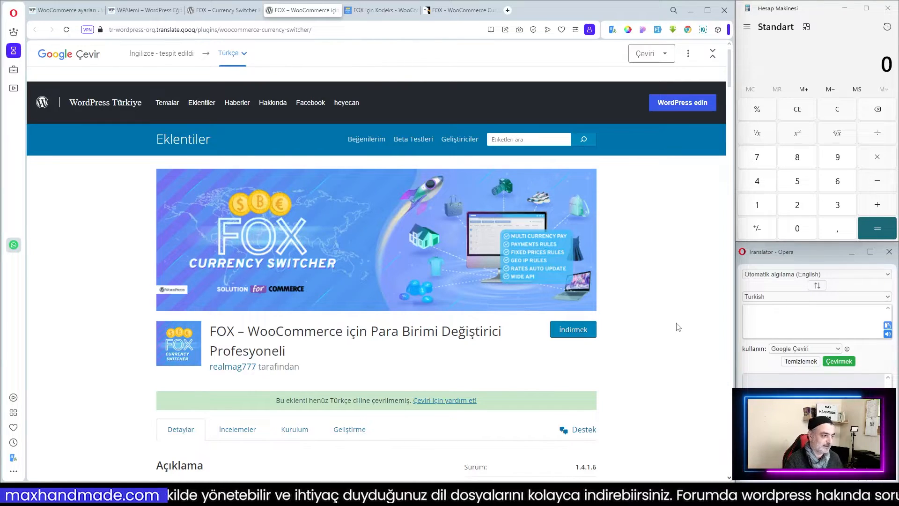
Read through the FOX – WooCommerce Currency Switcher plugin's description page on WordPress.org.
{"action": "scroll", "coordinate": [677, 327], "scroll_direction": "down", "scroll_amount": 4}
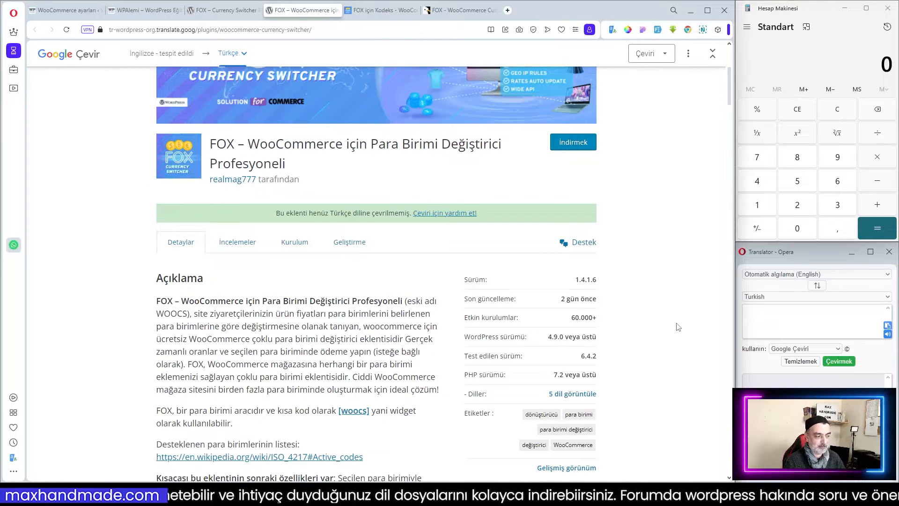
{"action": "scroll", "coordinate": [681, 327], "scroll_direction": "down", "scroll_amount": 3}
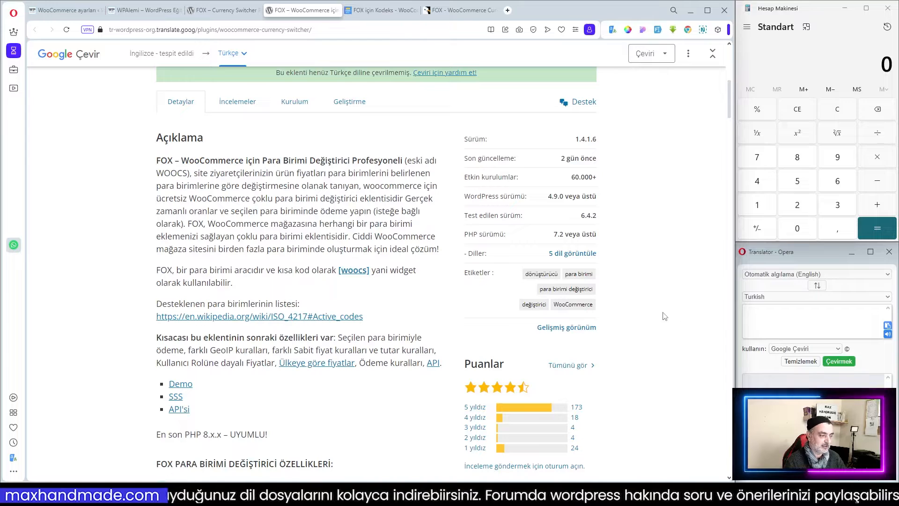
{"action": "scroll", "coordinate": [644, 294], "scroll_direction": "up", "scroll_amount": 1}
{"action": "scroll", "coordinate": [643, 294], "scroll_direction": "up", "scroll_amount": 4}
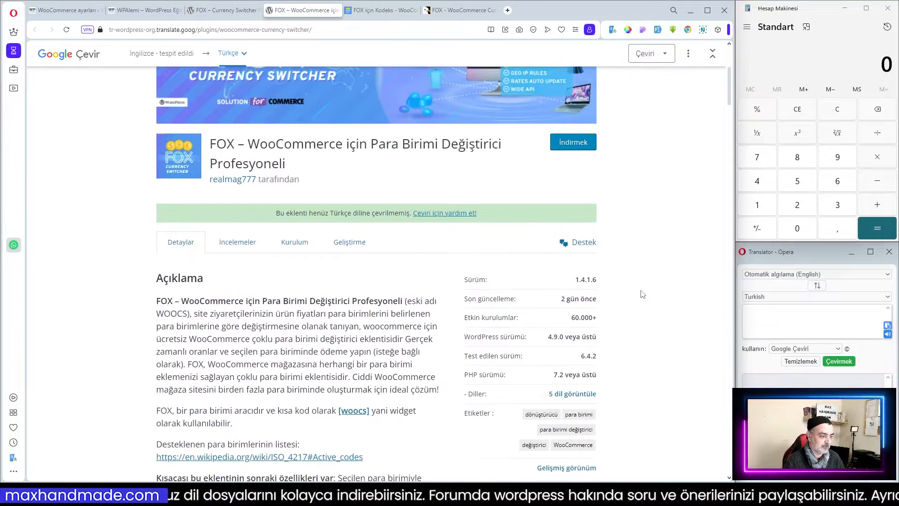
{"action": "scroll", "coordinate": [643, 294], "scroll_direction": "down", "scroll_amount": 3}
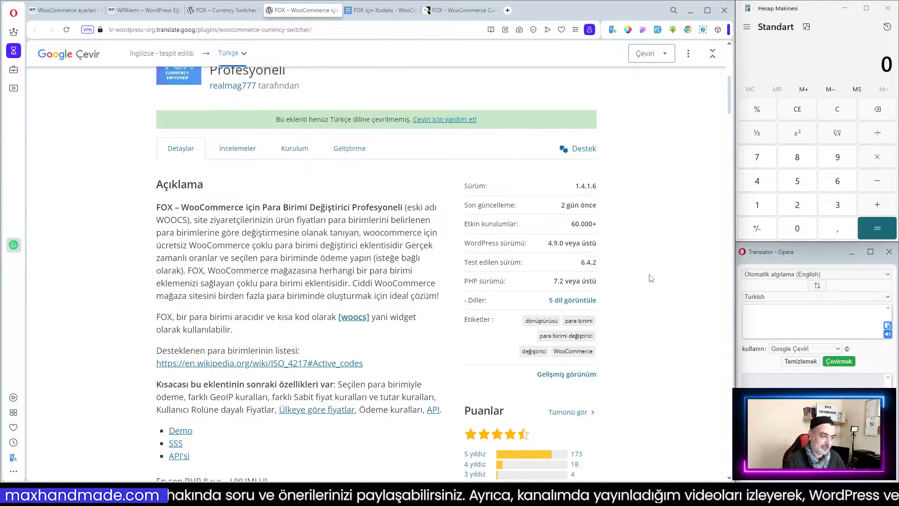
{"action": "scroll", "coordinate": [659, 277], "scroll_direction": "down", "scroll_amount": 1}
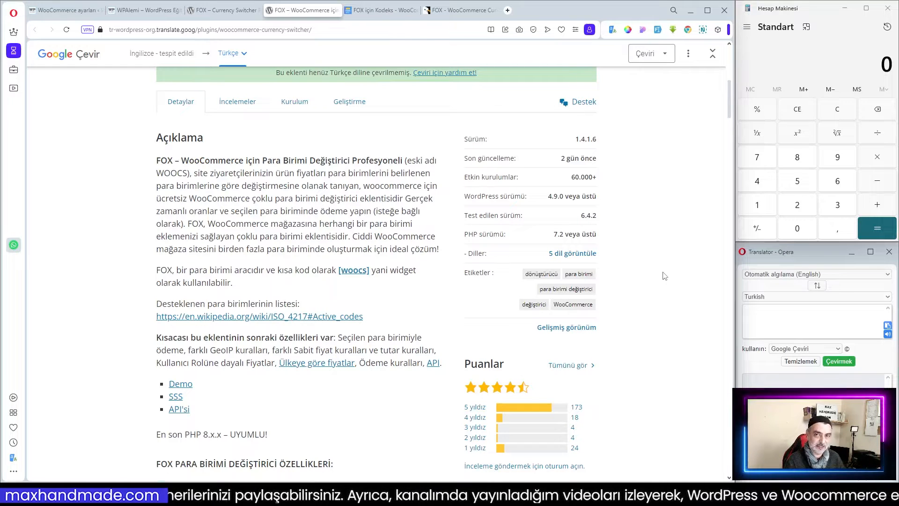
{"action": "scroll", "coordinate": [663, 275], "scroll_direction": "up", "scroll_amount": 5}
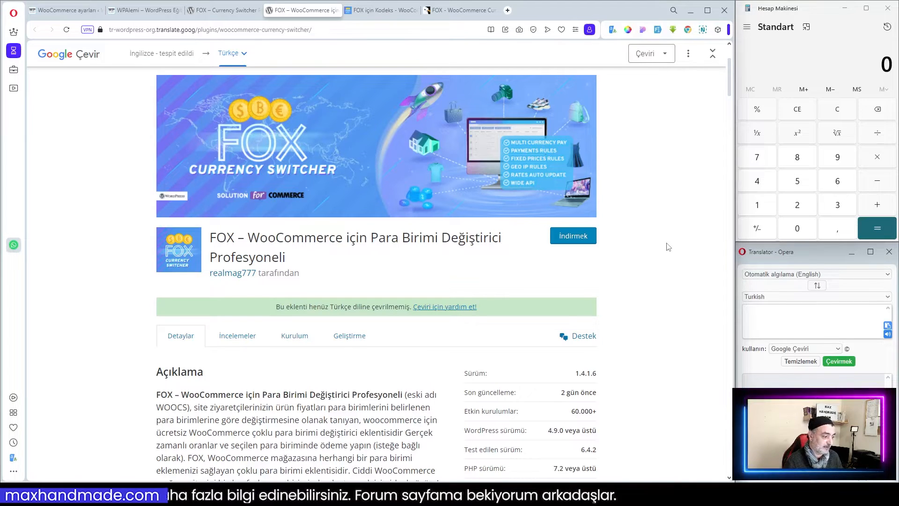
{"action": "scroll", "coordinate": [668, 247], "scroll_direction": "down", "scroll_amount": 2}
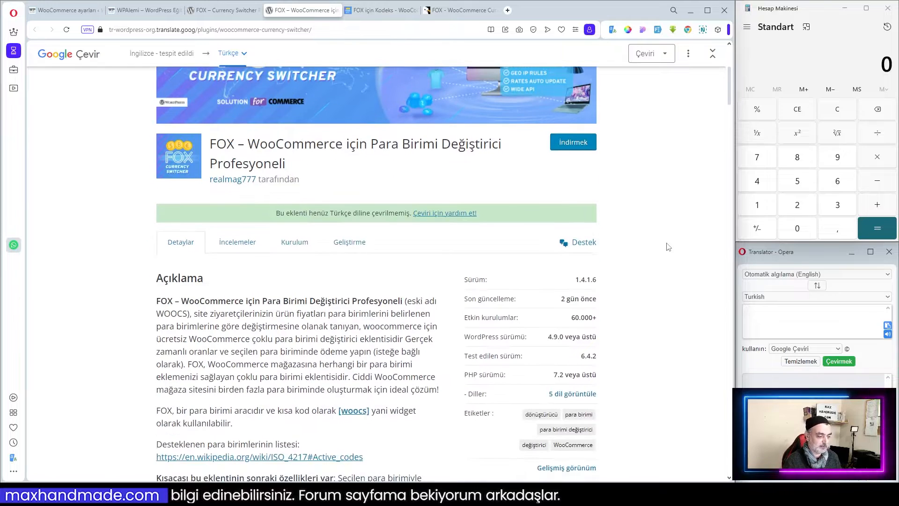
{"action": "scroll", "coordinate": [668, 246], "scroll_direction": "down", "scroll_amount": 3}
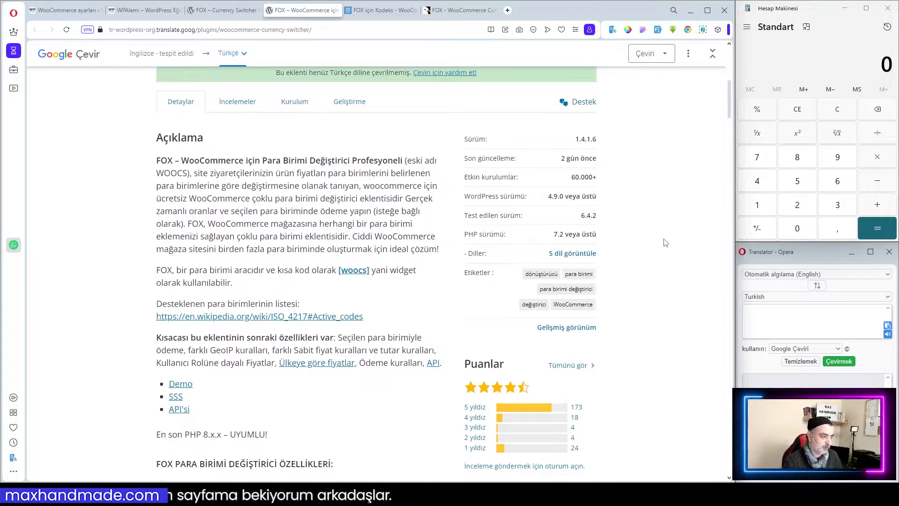
{"action": "scroll", "coordinate": [666, 243], "scroll_direction": "down", "scroll_amount": 1}
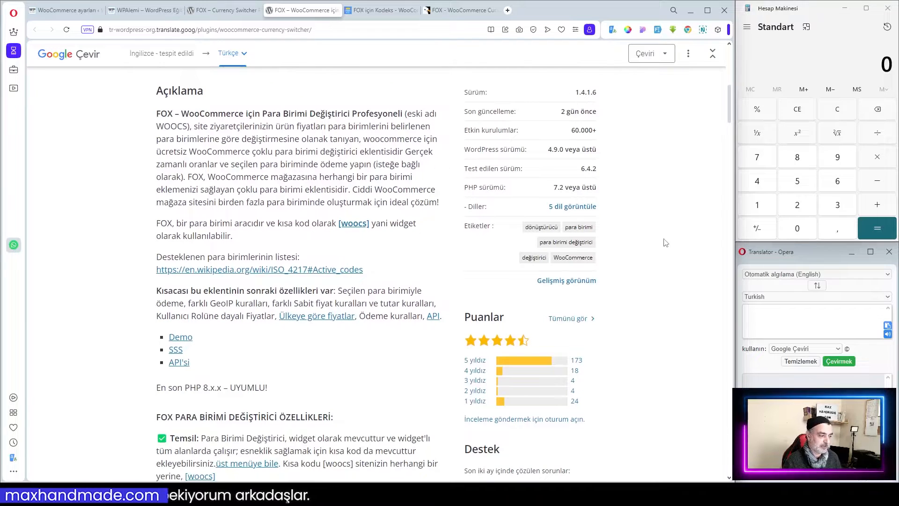
{"action": "scroll", "coordinate": [666, 242], "scroll_direction": "up", "scroll_amount": 2}
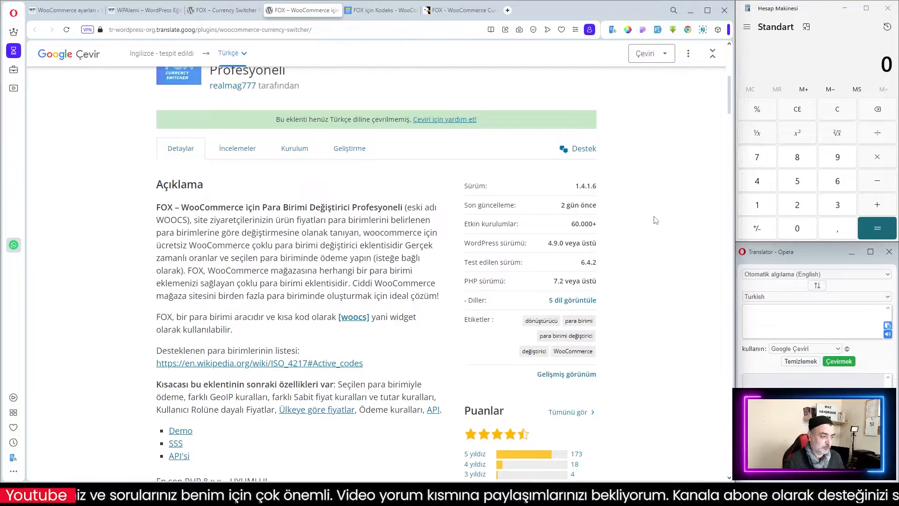
{"action": "scroll", "coordinate": [656, 220], "scroll_direction": "down", "scroll_amount": 2}
{"action": "scroll", "coordinate": [656, 220], "scroll_direction": "up", "scroll_amount": 3}
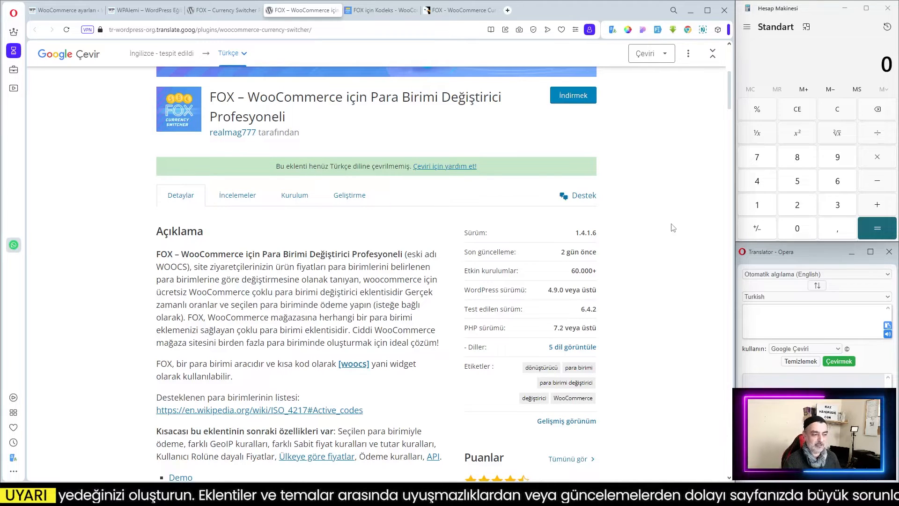
{"action": "scroll", "coordinate": [673, 228], "scroll_direction": "down", "scroll_amount": 2}
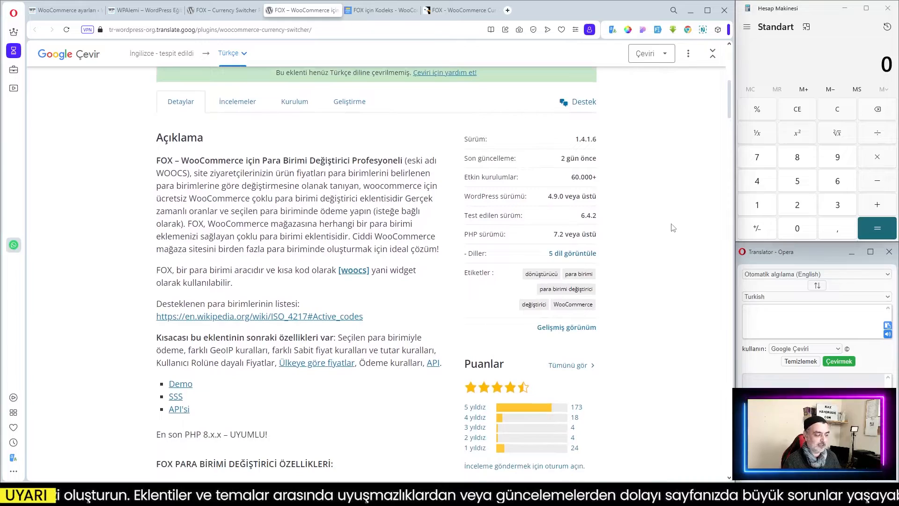
{"action": "scroll", "coordinate": [673, 228], "scroll_direction": "down", "scroll_amount": 2}
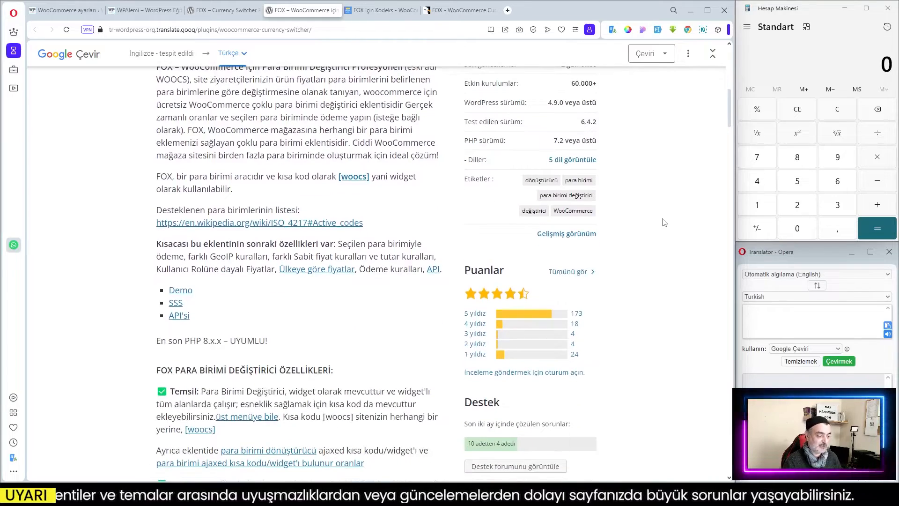
{"action": "scroll", "coordinate": [665, 222], "scroll_direction": "down", "scroll_amount": 3}
{"action": "scroll", "coordinate": [665, 222], "scroll_direction": "up", "scroll_amount": 12}
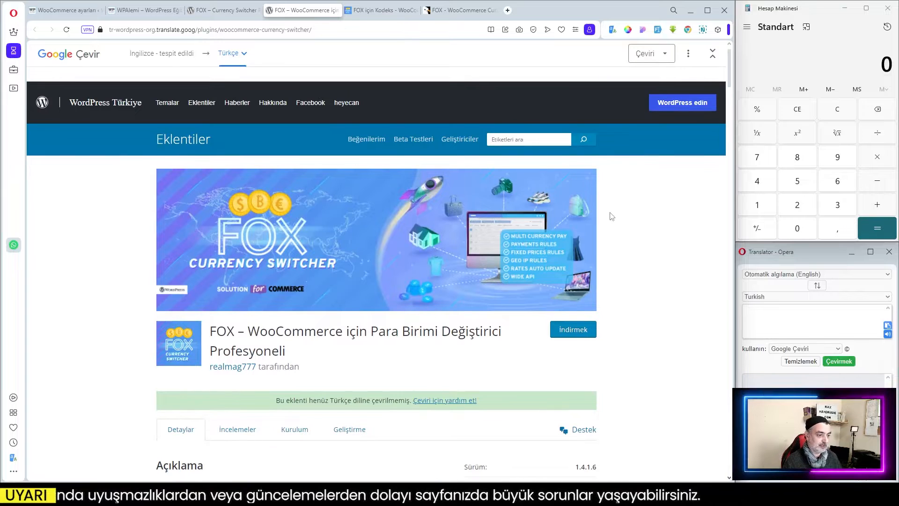
Switch to the FOX codex tab and browse its list of compatible plugin codes.
{"action": "left_click", "coordinate": [378, 14]}
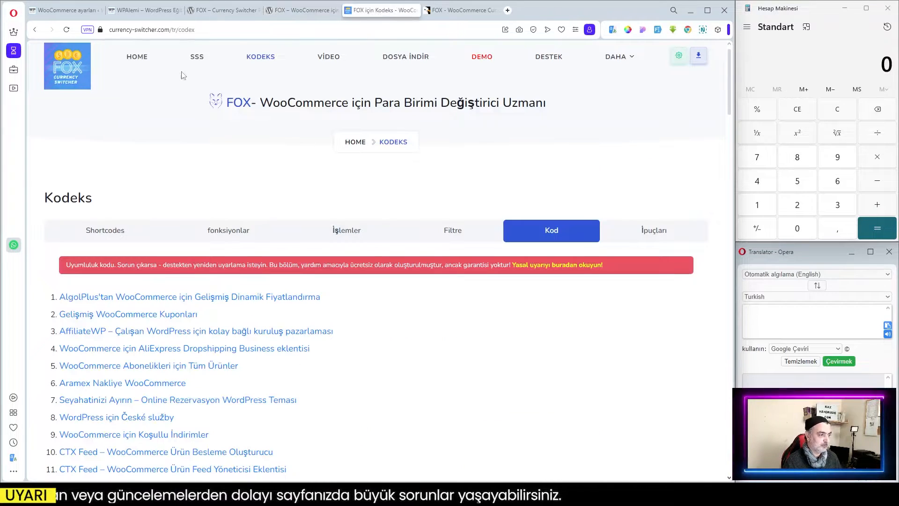
{"action": "left_click", "coordinate": [172, 29]}
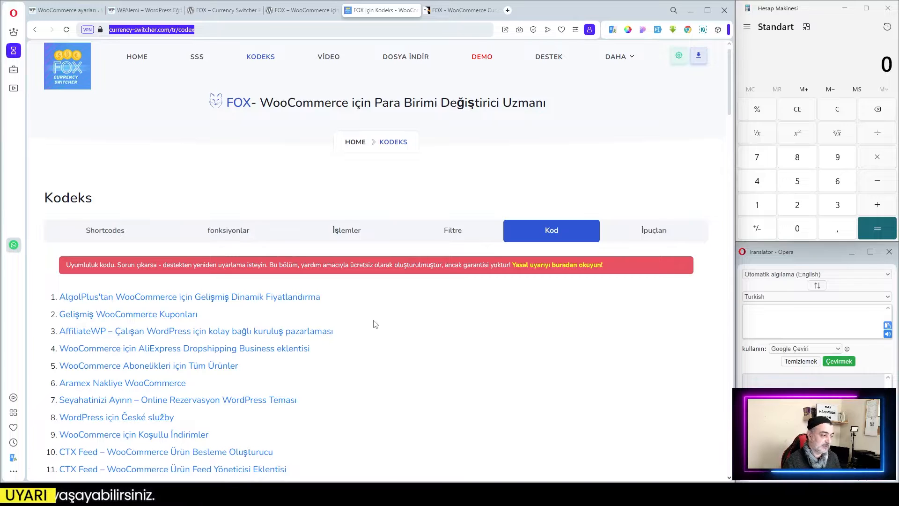
{"action": "scroll", "coordinate": [505, 262], "scroll_direction": "down", "scroll_amount": 3}
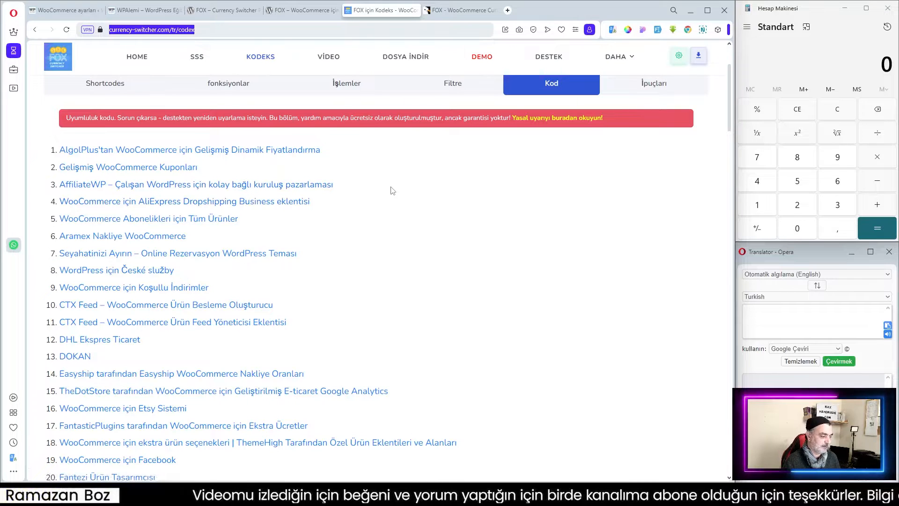
{"action": "scroll", "coordinate": [393, 191], "scroll_direction": "up", "scroll_amount": 3}
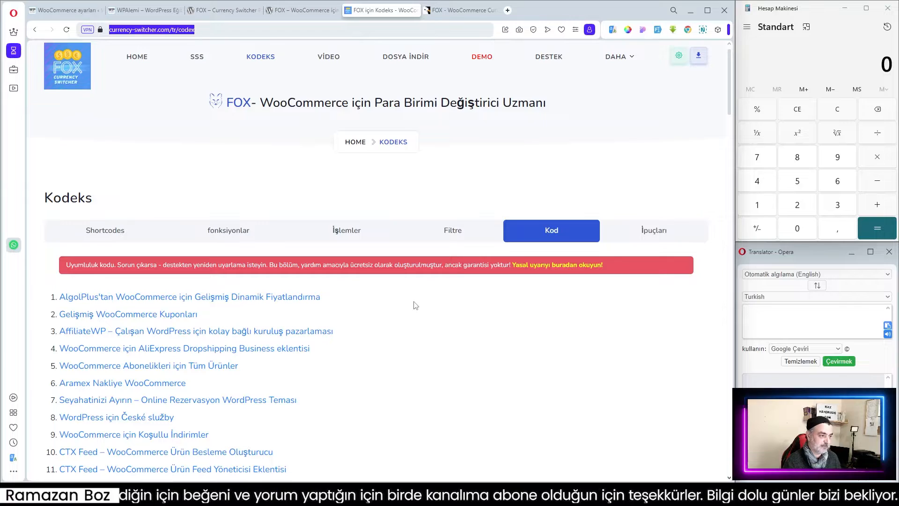
Switch to the CodeCanyon FOX product page and read through its professional feature descriptions.
{"action": "left_click", "coordinate": [464, 10]}
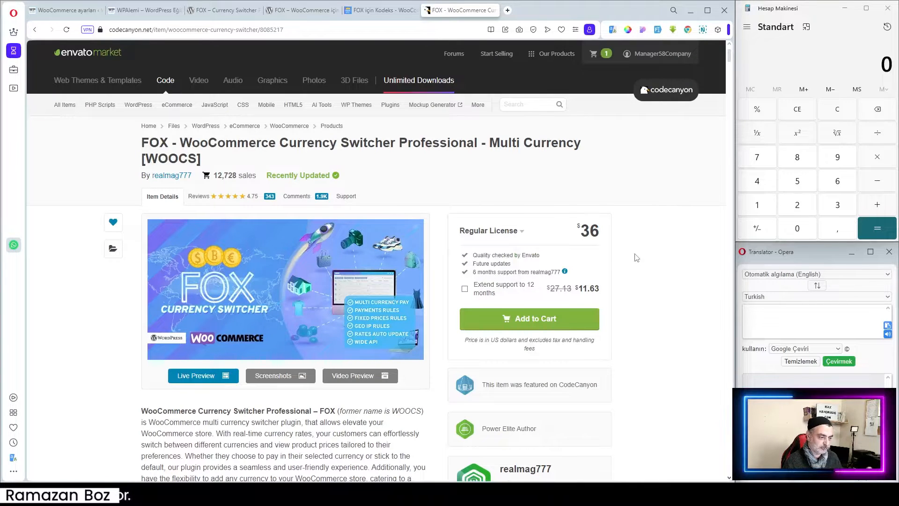
{"action": "scroll", "coordinate": [637, 257], "scroll_direction": "down", "scroll_amount": 3}
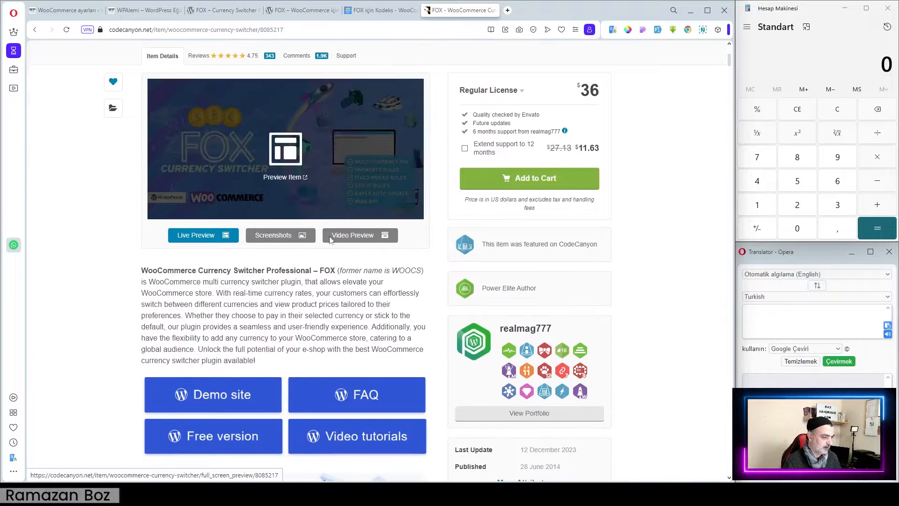
{"action": "scroll", "coordinate": [334, 313], "scroll_direction": "down", "scroll_amount": 3}
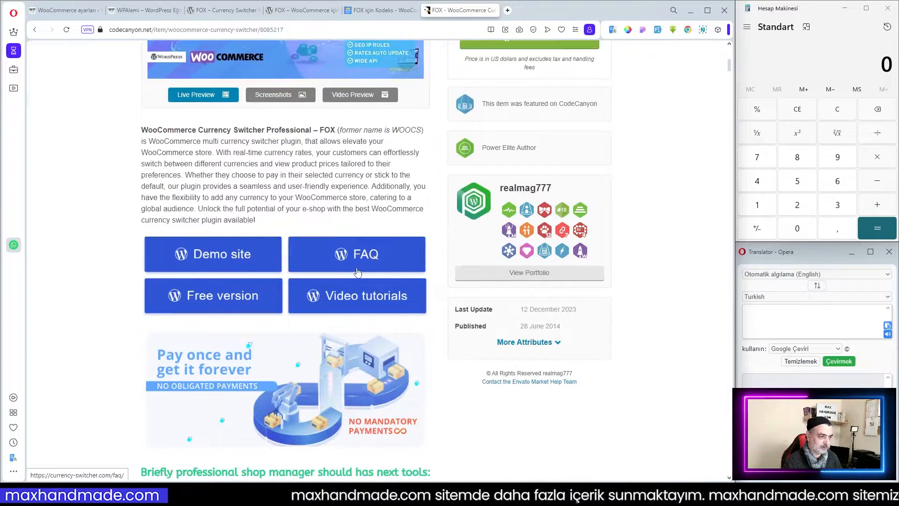
{"action": "scroll", "coordinate": [413, 272], "scroll_direction": "down", "scroll_amount": 7}
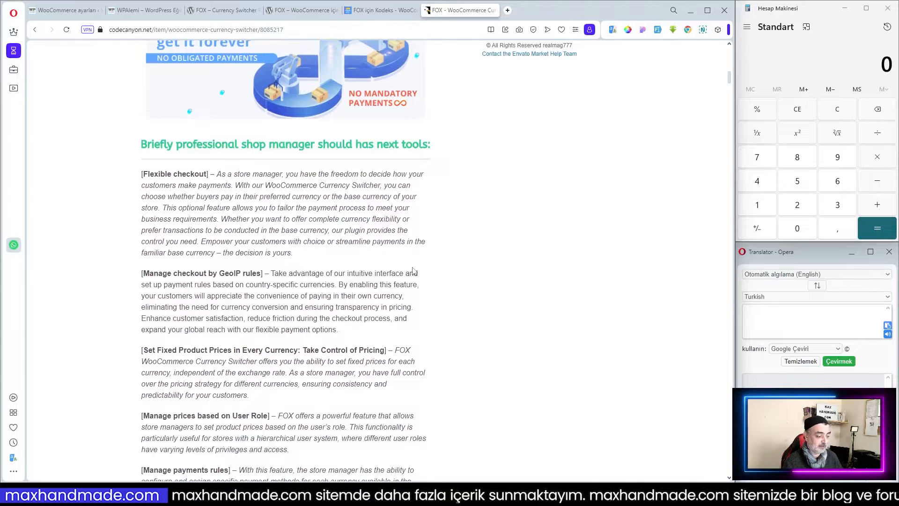
{"action": "scroll", "coordinate": [412, 272], "scroll_direction": "down", "scroll_amount": 4}
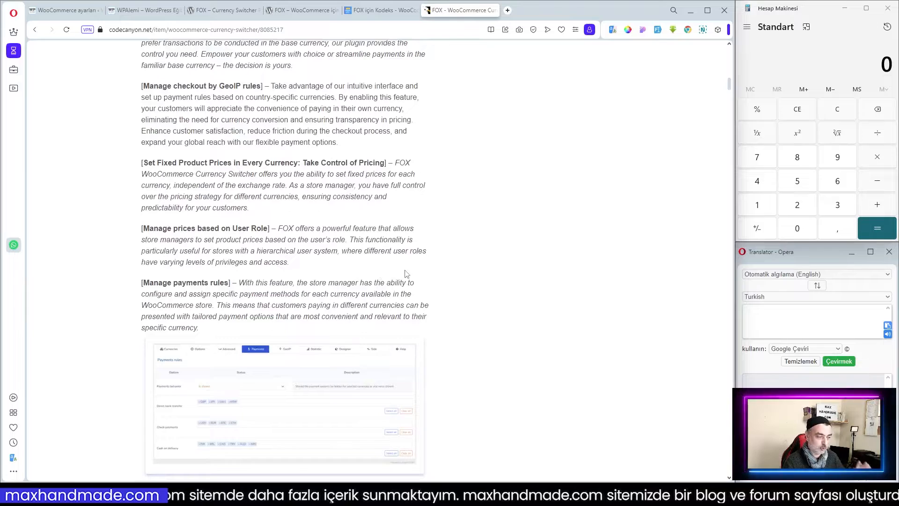
{"action": "scroll", "coordinate": [406, 273], "scroll_direction": "up", "scroll_amount": 12}
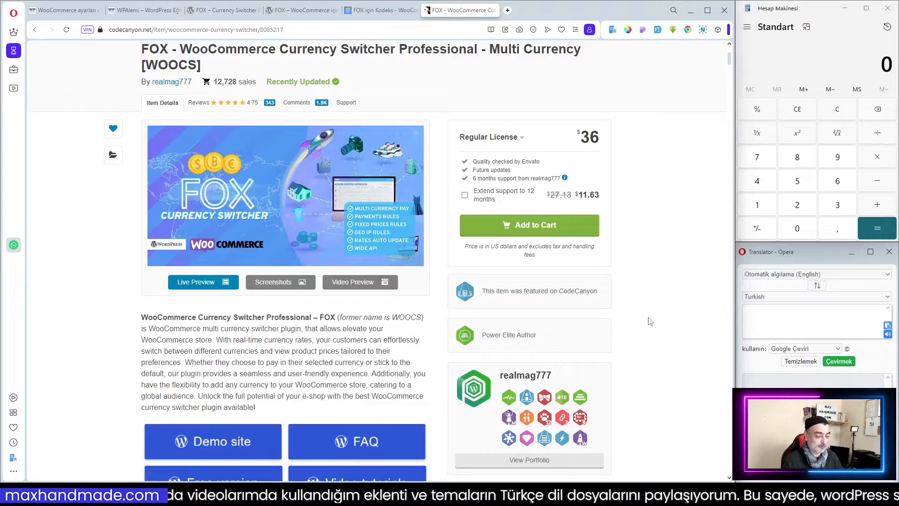
{"action": "scroll", "coordinate": [656, 319], "scroll_direction": "up", "scroll_amount": 2}
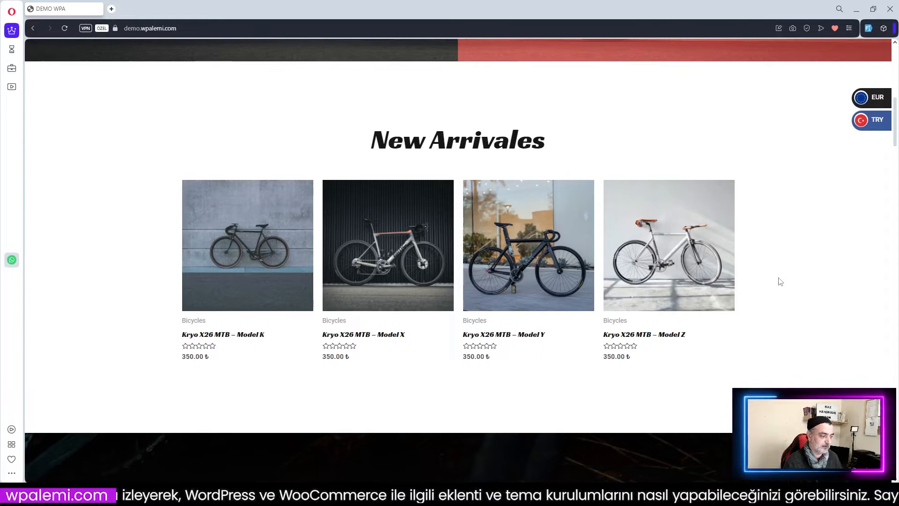
Turn on the browser VPN with the Europe (Avrupa) location and reload the demo shop page.
{"action": "scroll", "coordinate": [646, 309], "scroll_direction": "up", "scroll_amount": 4}
{"action": "scroll", "coordinate": [672, 306], "scroll_direction": "up", "scroll_amount": 6}
{"action": "scroll", "coordinate": [673, 306], "scroll_direction": "down", "scroll_amount": 8}
{"action": "scroll", "coordinate": [672, 304], "scroll_direction": "down", "scroll_amount": 2}
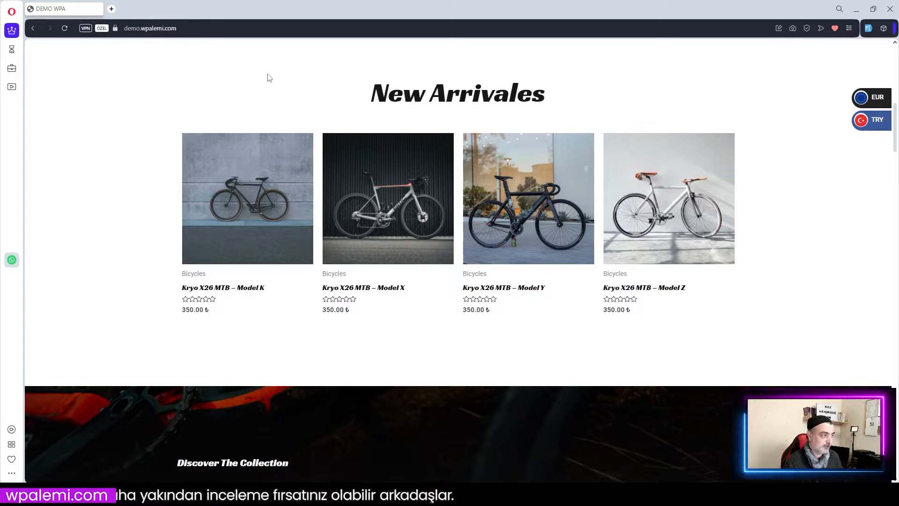
{"action": "left_click", "coordinate": [85, 29]}
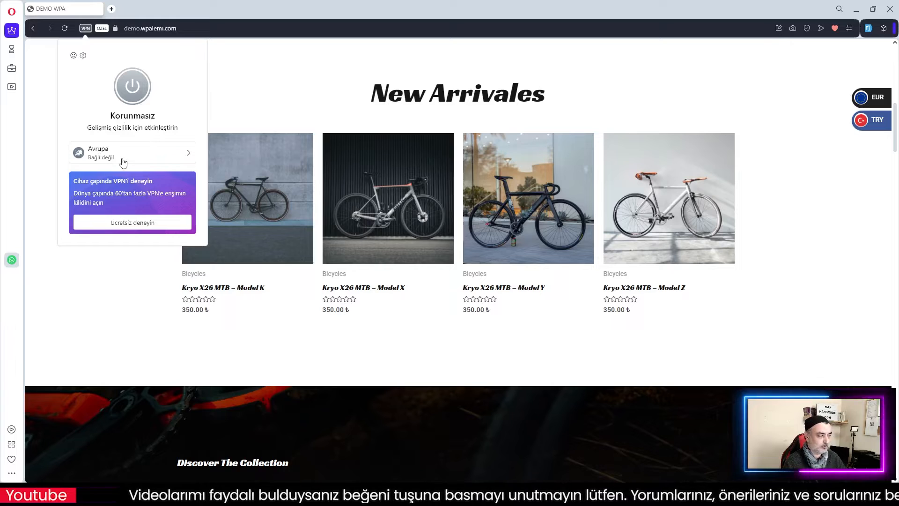
{"action": "left_click", "coordinate": [188, 153]}
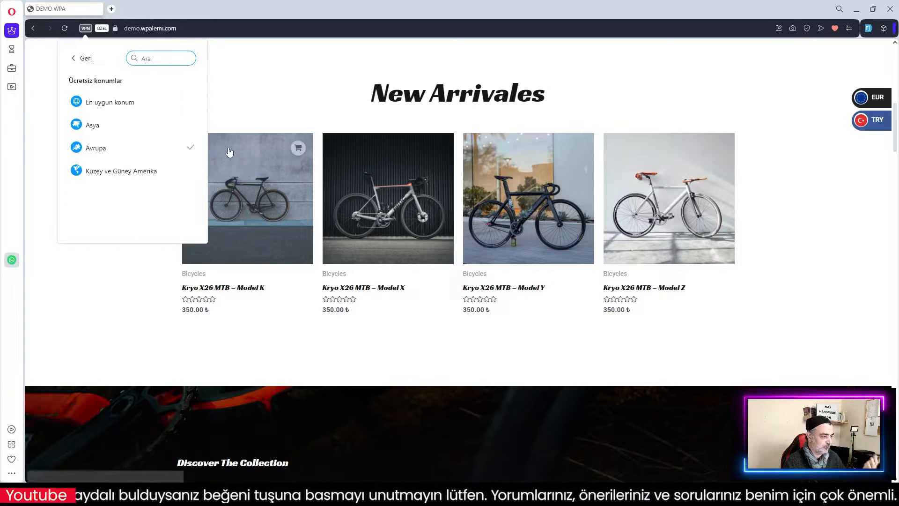
{"action": "left_click", "coordinate": [130, 148]}
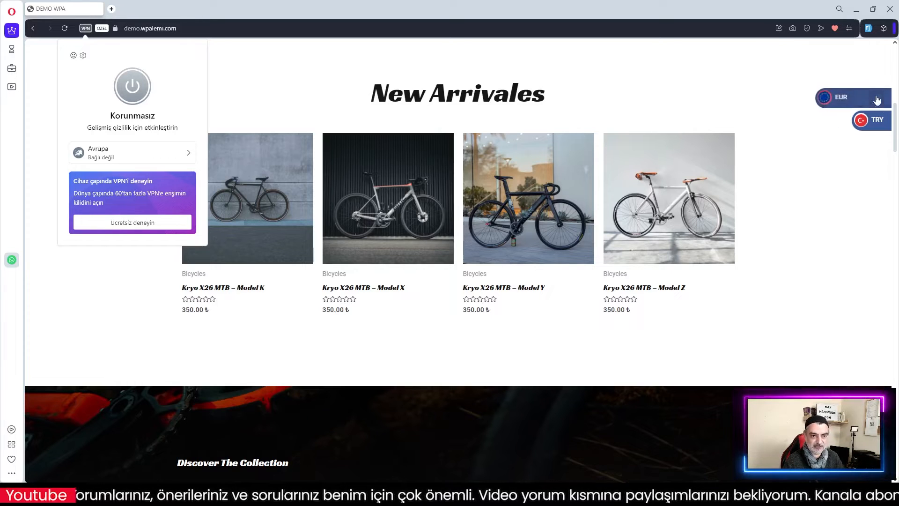
{"action": "left_click", "coordinate": [134, 86]}
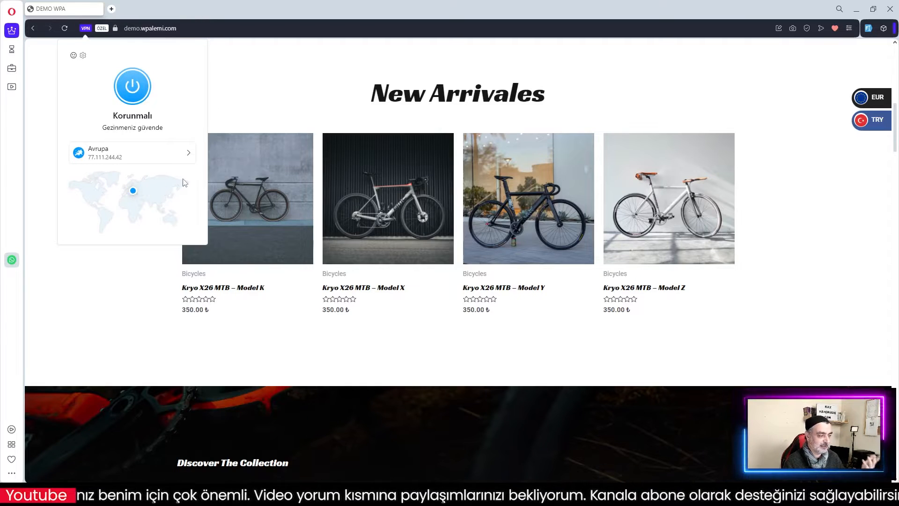
{"action": "left_click", "coordinate": [259, 87]}
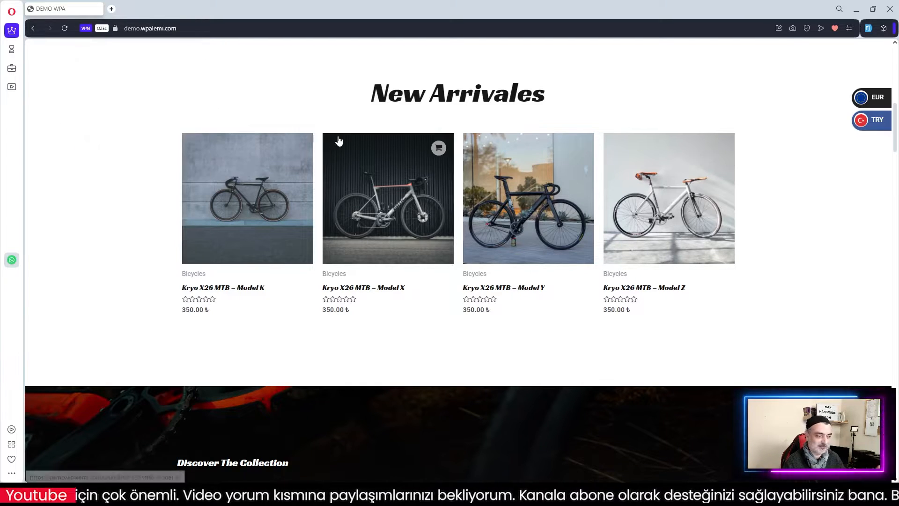
{"action": "left_click", "coordinate": [65, 28]}
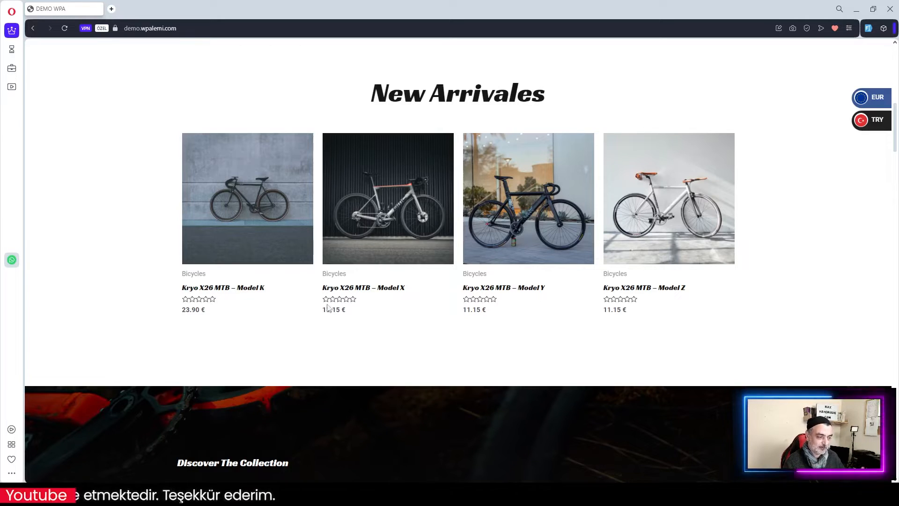
Select the Model X price in euros to inspect it, then switch the browser VPN off.
{"action": "left_click_drag", "start_coordinate": [324, 312], "coordinate": [351, 313]}
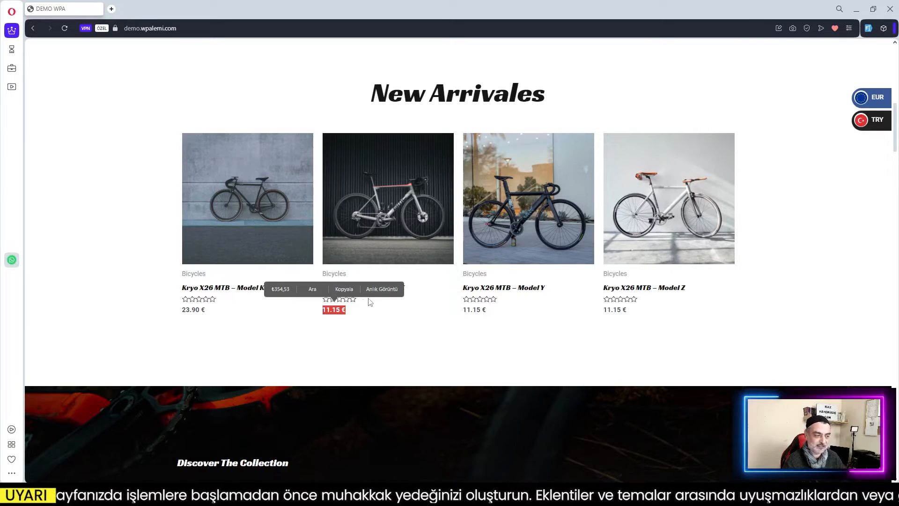
{"action": "left_click", "coordinate": [235, 315]}
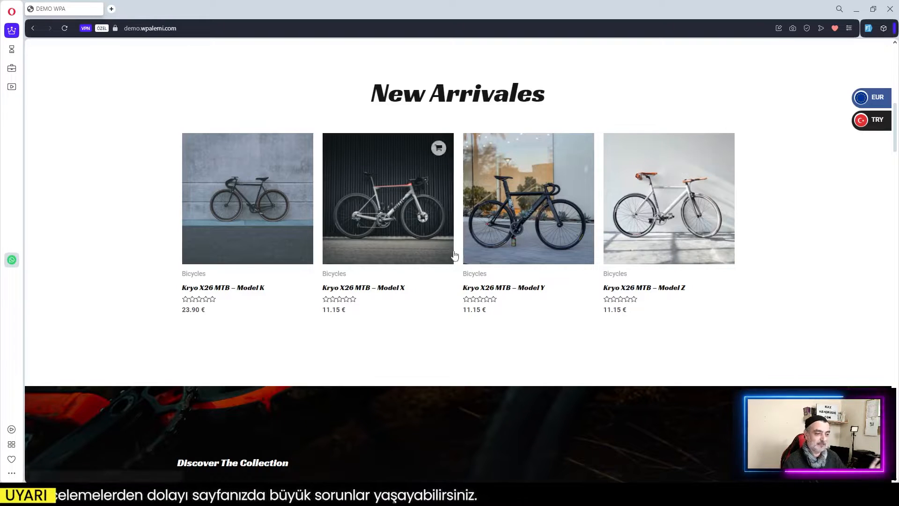
{"action": "left_click", "coordinate": [86, 29]}
{"action": "left_click", "coordinate": [524, 323]}
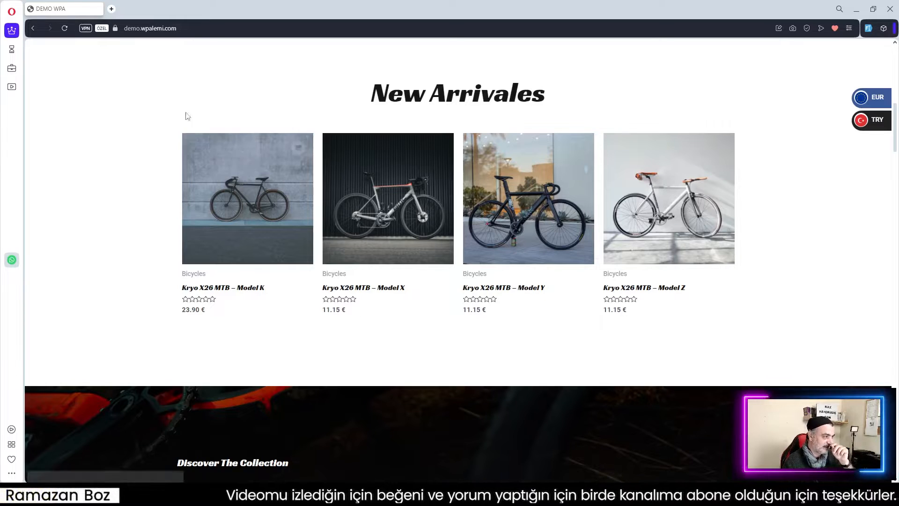
Reload the demo shop page and switch the store currency to EUR.
{"action": "left_click", "coordinate": [65, 28]}
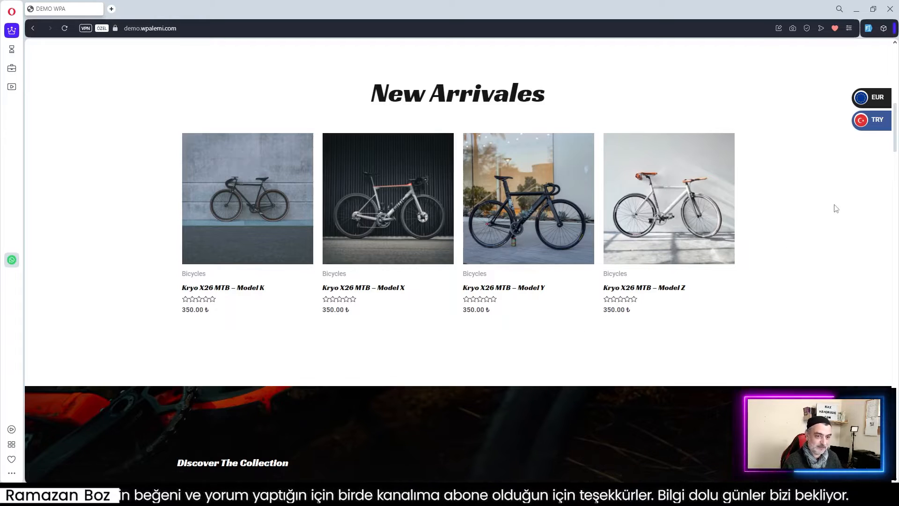
{"action": "left_click", "coordinate": [877, 100]}
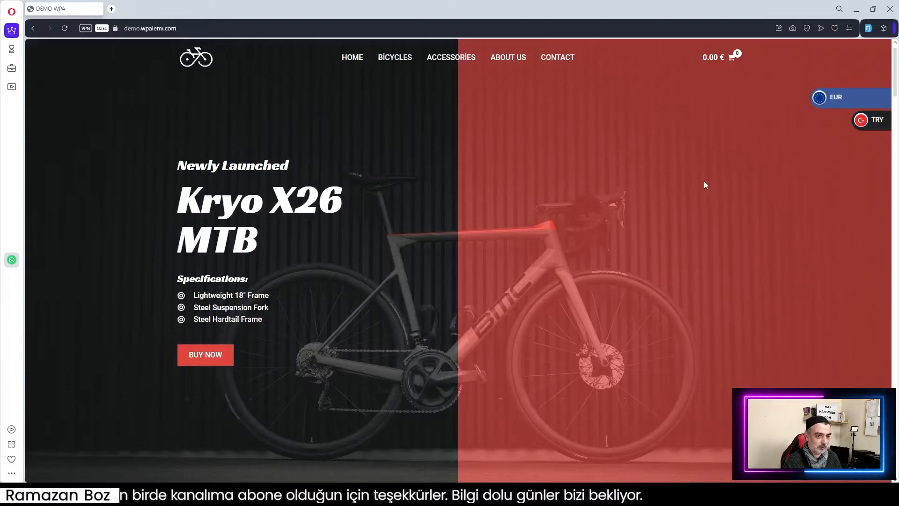
{"action": "scroll", "coordinate": [722, 242], "scroll_direction": "down", "scroll_amount": 7}
{"action": "scroll", "coordinate": [720, 251], "scroll_direction": "down", "scroll_amount": 3}
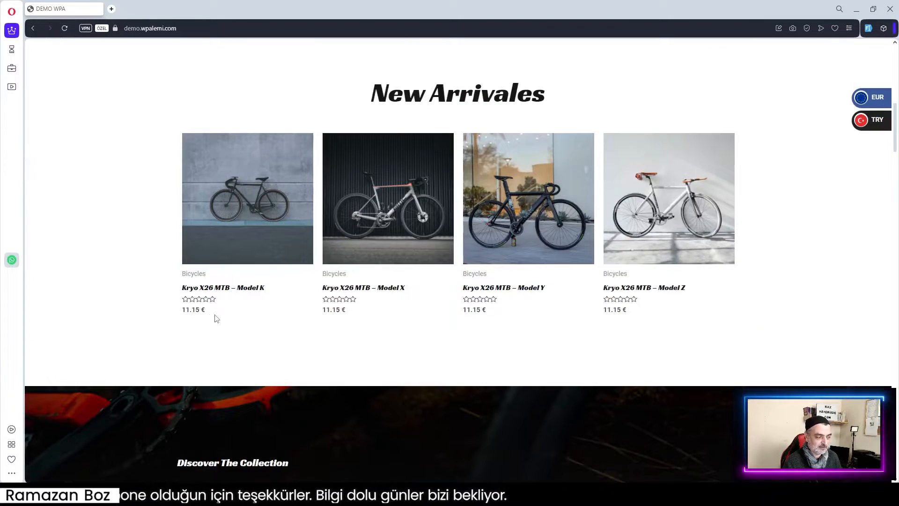
Select the Model K price in euros to inspect it, then return to the top of the page.
{"action": "left_click_drag", "start_coordinate": [185, 310], "coordinate": [227, 311]}
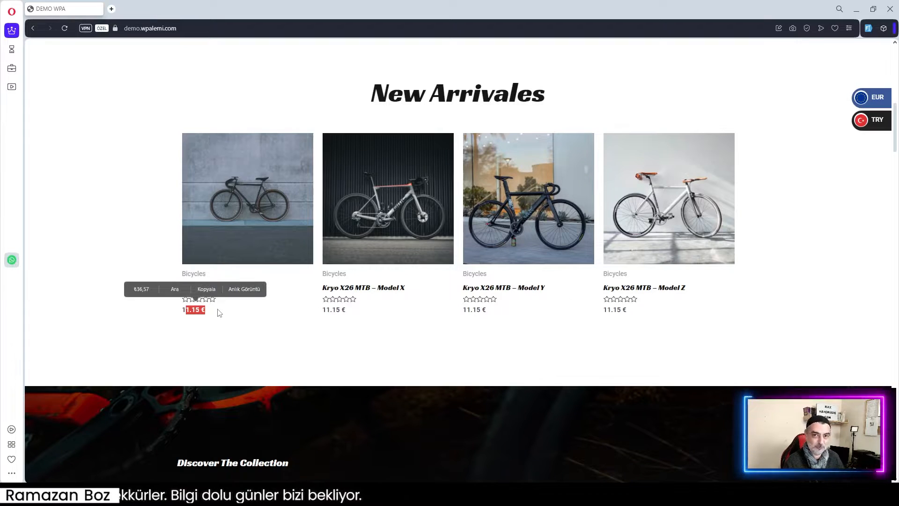
{"action": "left_click", "coordinate": [234, 317]}
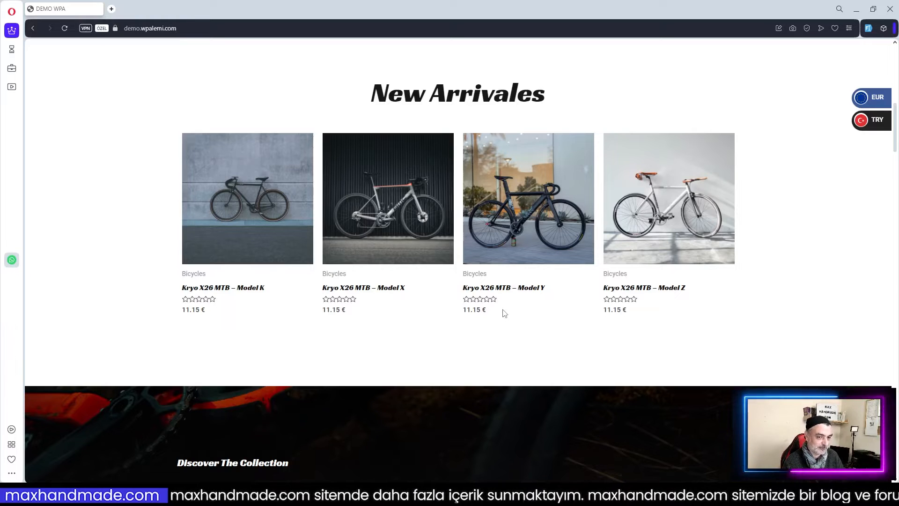
{"action": "scroll", "coordinate": [504, 314], "scroll_direction": "up", "scroll_amount": 4}
{"action": "scroll", "coordinate": [504, 314], "scroll_direction": "up", "scroll_amount": 6}
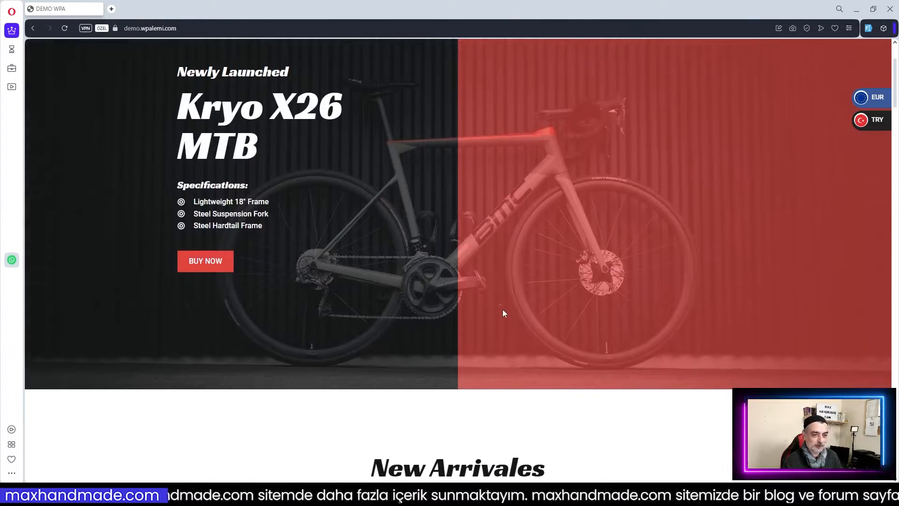
Switch to the other browser window and review the demo shop's New Arrivals prices.
{"action": "left_click", "coordinate": [859, 10]}
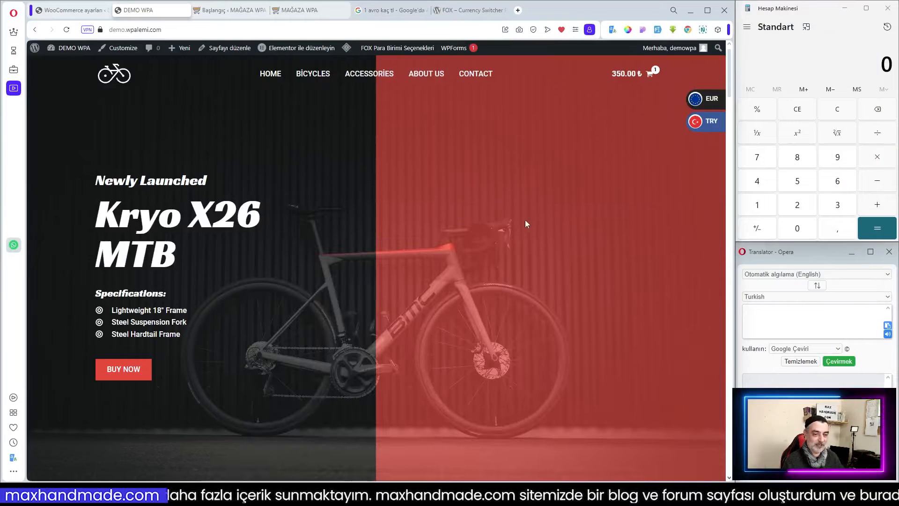
{"action": "scroll", "coordinate": [483, 235], "scroll_direction": "down", "scroll_amount": 9}
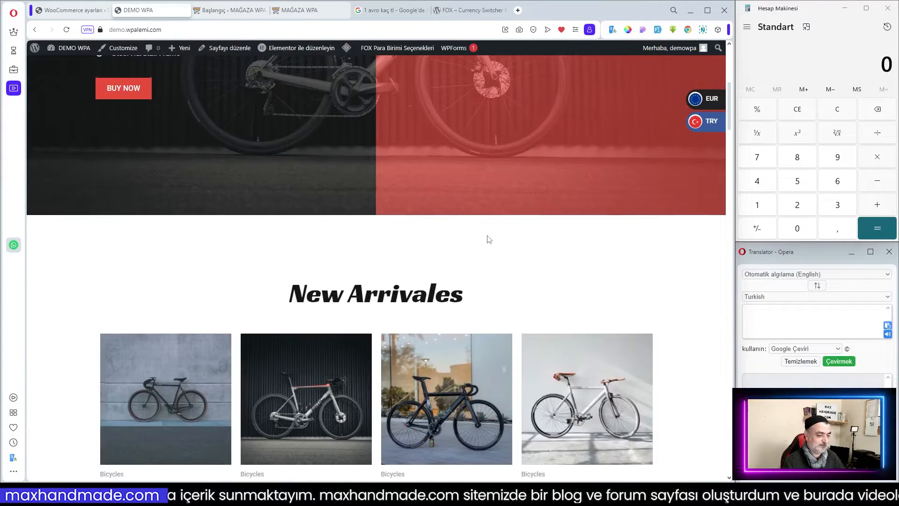
{"action": "scroll", "coordinate": [492, 239], "scroll_direction": "down", "scroll_amount": 2}
{"action": "scroll", "coordinate": [493, 239], "scroll_direction": "down", "scroll_amount": 2}
{"action": "scroll", "coordinate": [492, 238], "scroll_direction": "up", "scroll_amount": 4}
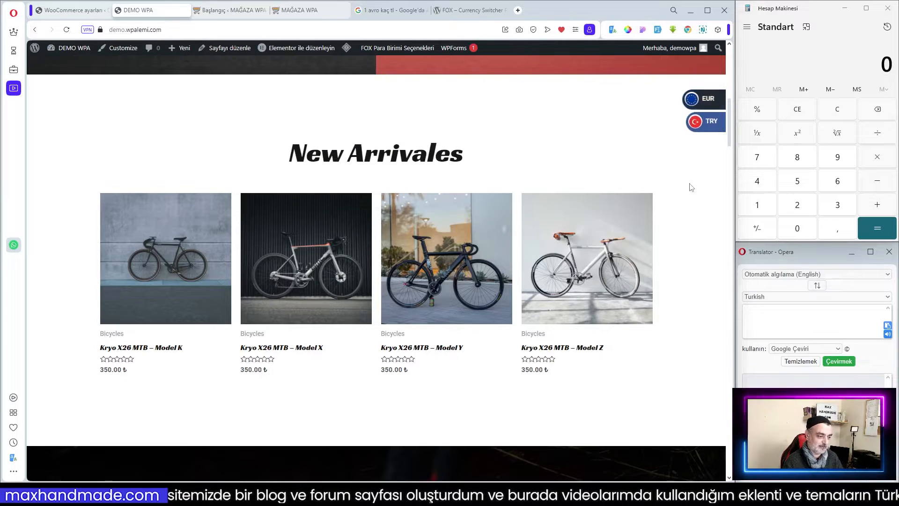
{"action": "scroll", "coordinate": [691, 187], "scroll_direction": "up", "scroll_amount": 1}
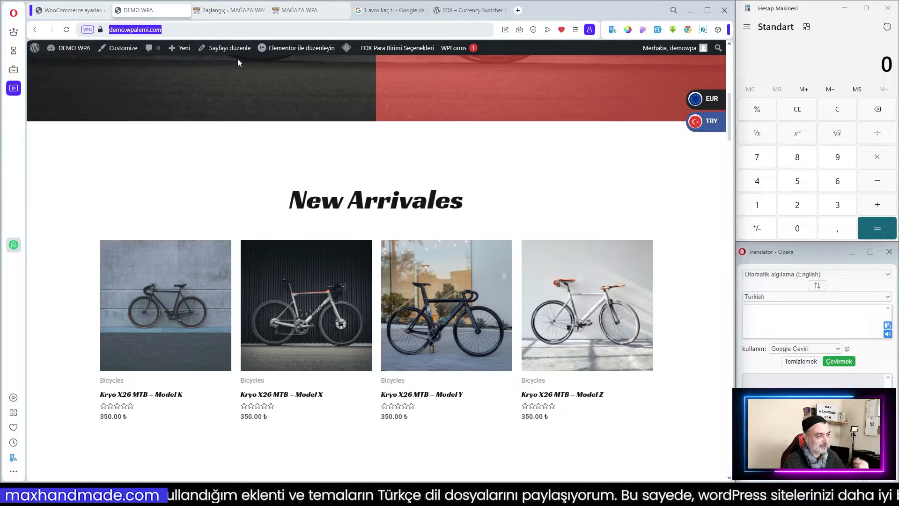
Switch to the MAĞAZA WPA shop tab and browse through its homepage products and prices.
{"action": "left_click", "coordinate": [299, 10]}
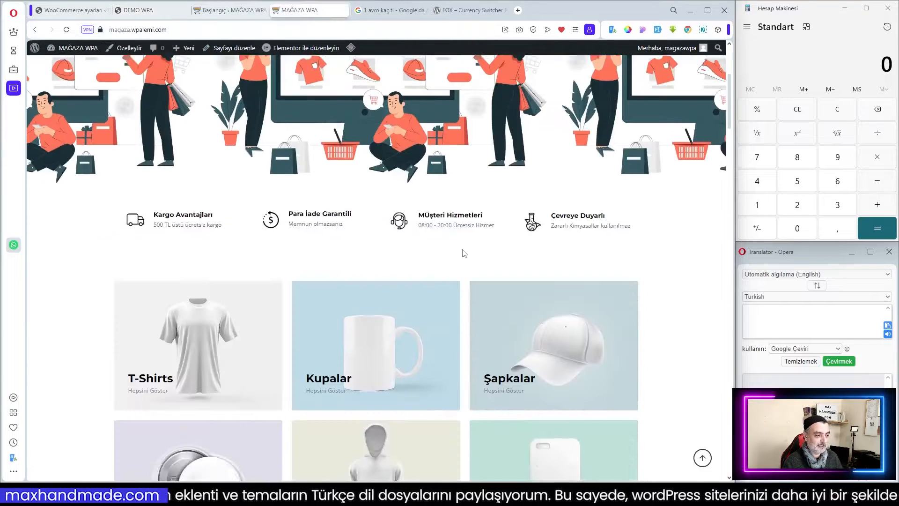
{"action": "scroll", "coordinate": [464, 253], "scroll_direction": "up", "scroll_amount": 4}
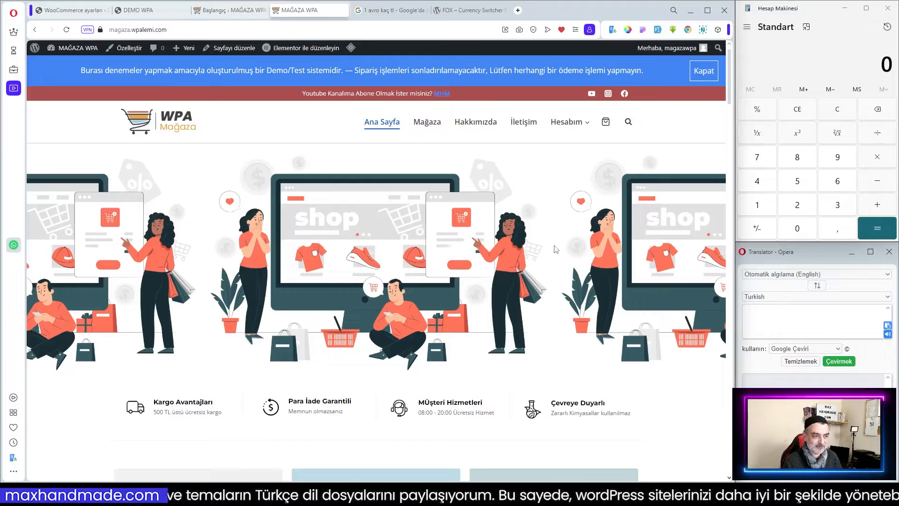
{"action": "scroll", "coordinate": [556, 248], "scroll_direction": "down", "scroll_amount": 8}
{"action": "scroll", "coordinate": [346, 280], "scroll_direction": "down", "scroll_amount": 7}
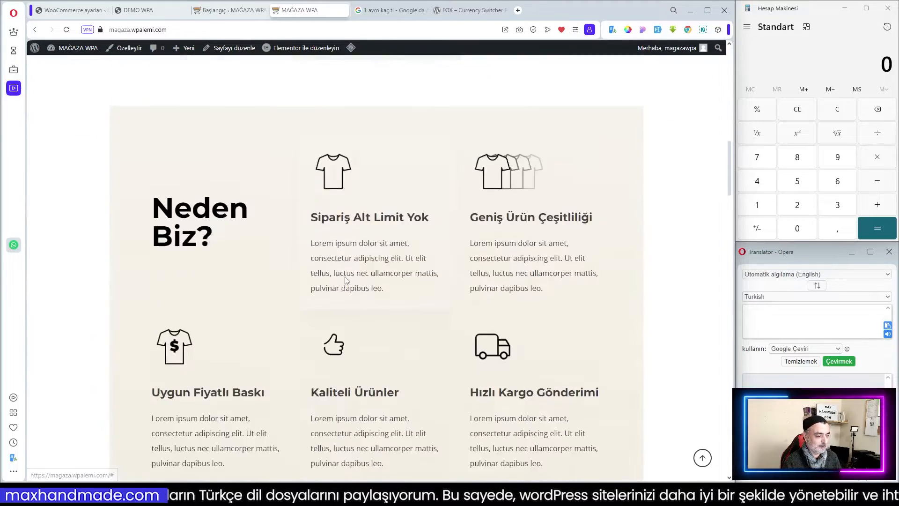
{"action": "scroll", "coordinate": [345, 280], "scroll_direction": "down", "scroll_amount": 12}
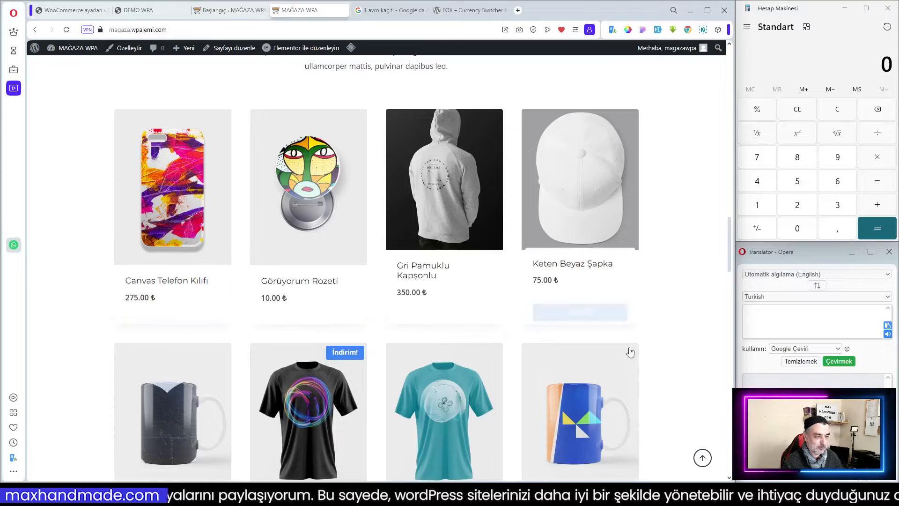
{"action": "scroll", "coordinate": [487, 260], "scroll_direction": "down", "scroll_amount": 4}
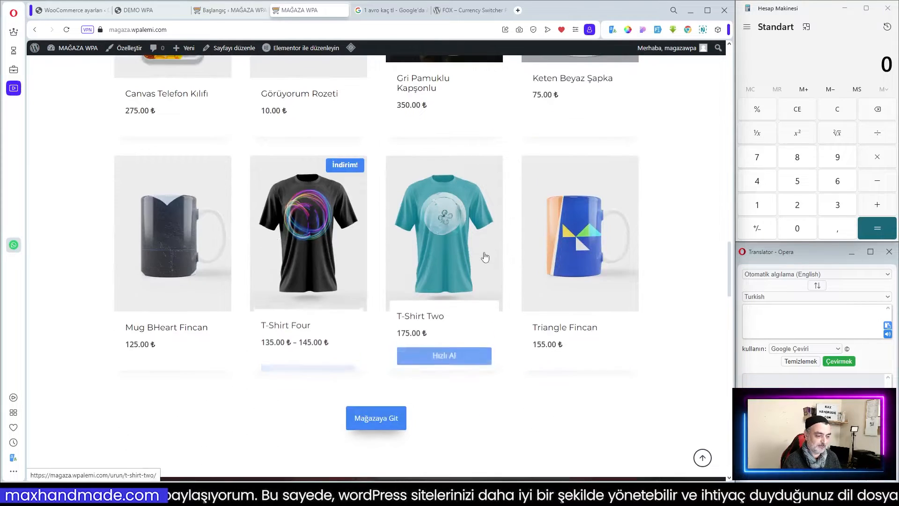
{"action": "scroll", "coordinate": [486, 256], "scroll_direction": "up", "scroll_amount": 10}
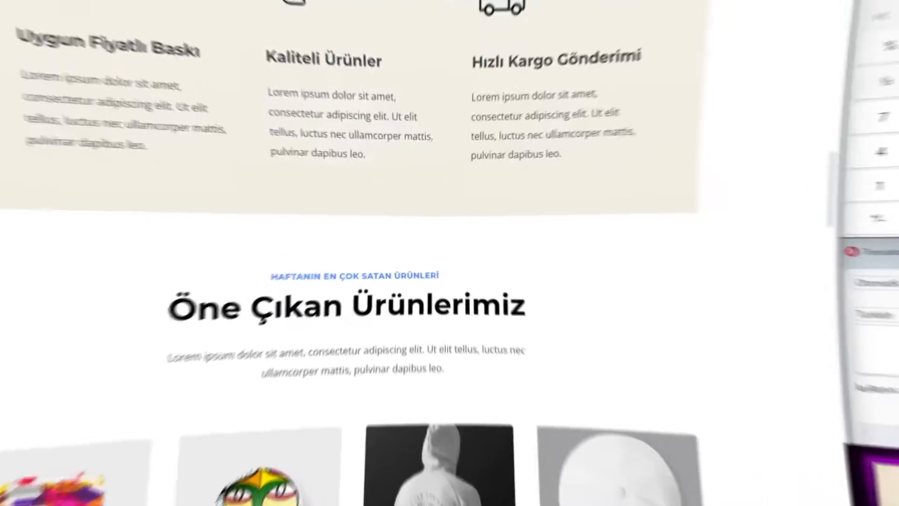
In the store's WordPress admin, search Add New Plugin for FOX – Currency Switcher and install it.
{"action": "left_click", "coordinate": [226, 8]}
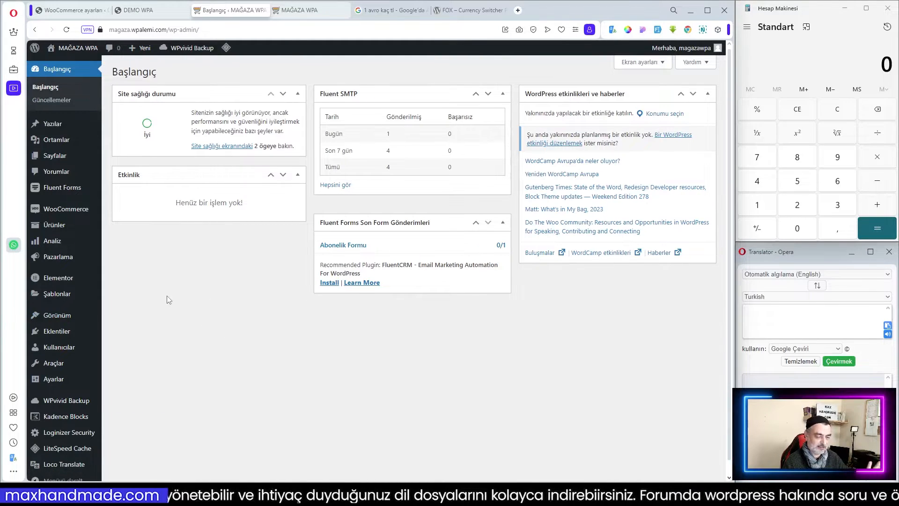
{"action": "mouse_move", "coordinate": [57, 332]}
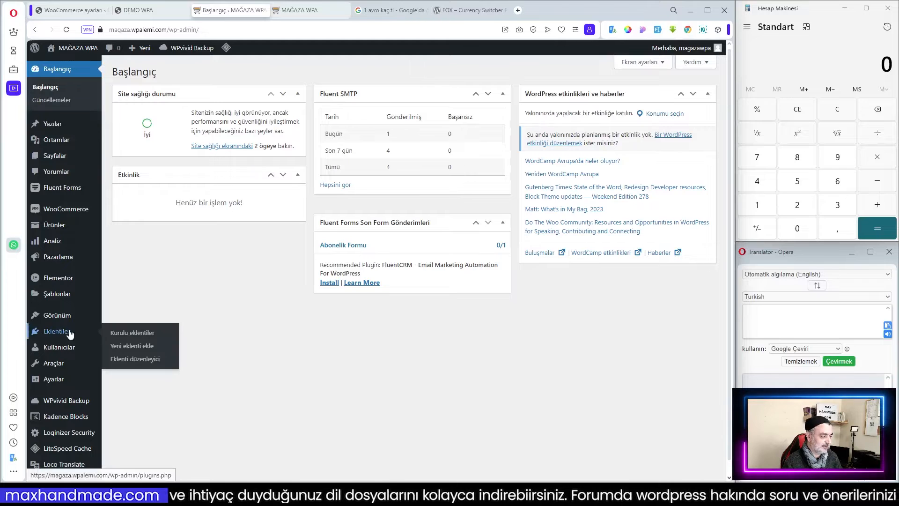
{"action": "left_click", "coordinate": [142, 351]}
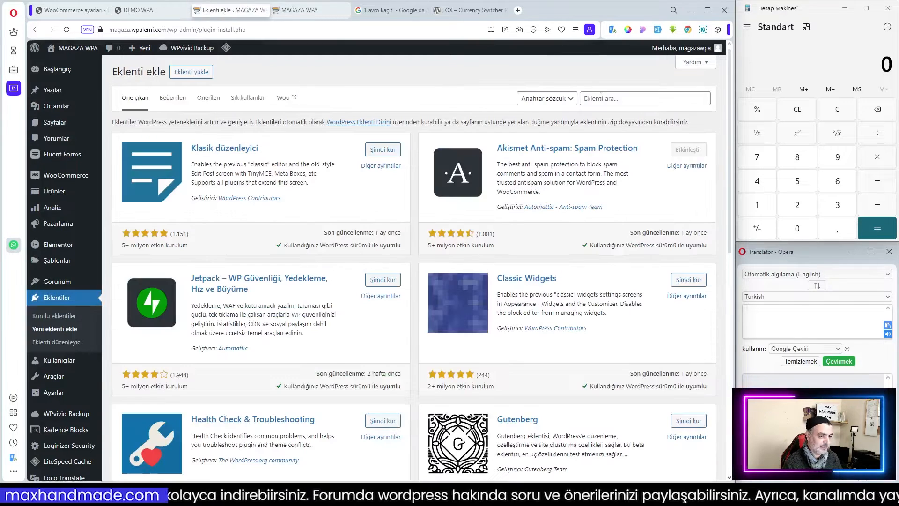
{"action": "left_click", "coordinate": [601, 98]}
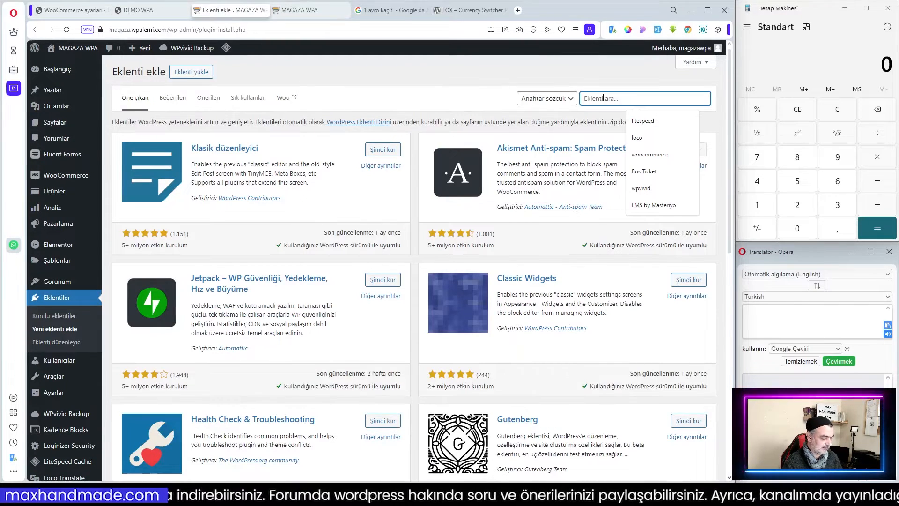
{"action": "type", "text": "FOX – Currency Switcher"}
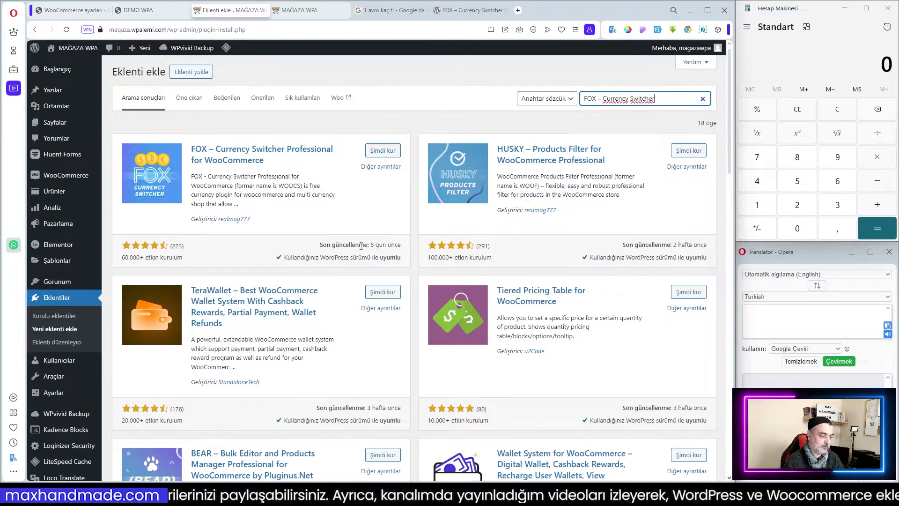
{"action": "left_click", "coordinate": [383, 151]}
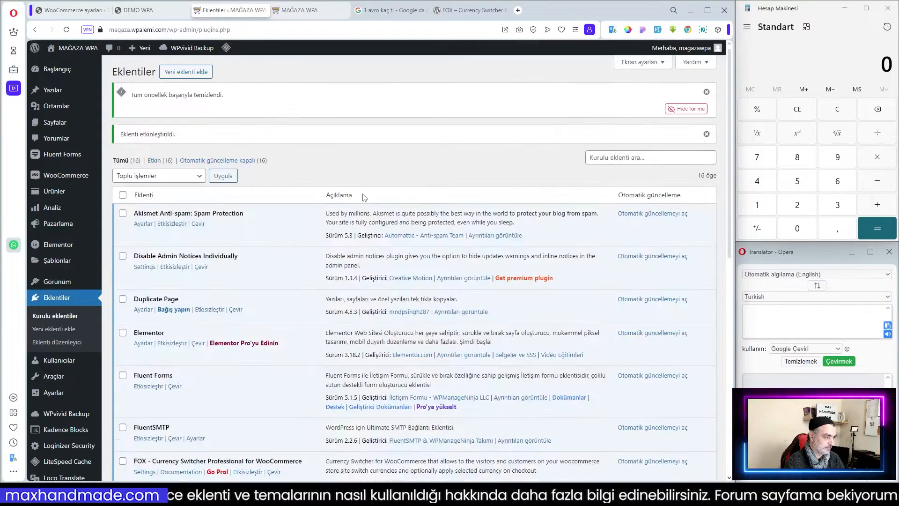
Open the WooCommerce general settings and set the selling location to Tüm ülkelere sat.
{"action": "scroll", "coordinate": [321, 241], "scroll_direction": "down", "scroll_amount": 1}
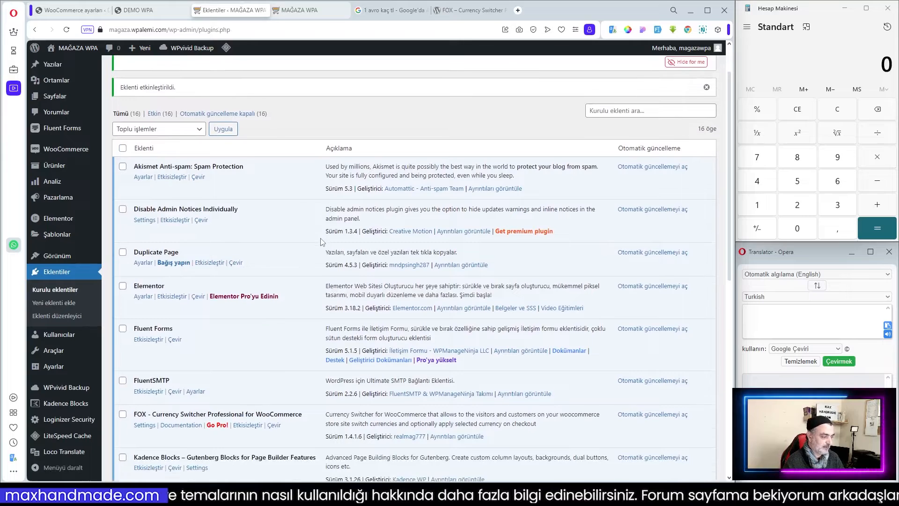
{"action": "scroll", "coordinate": [320, 216], "scroll_direction": "down", "scroll_amount": 4}
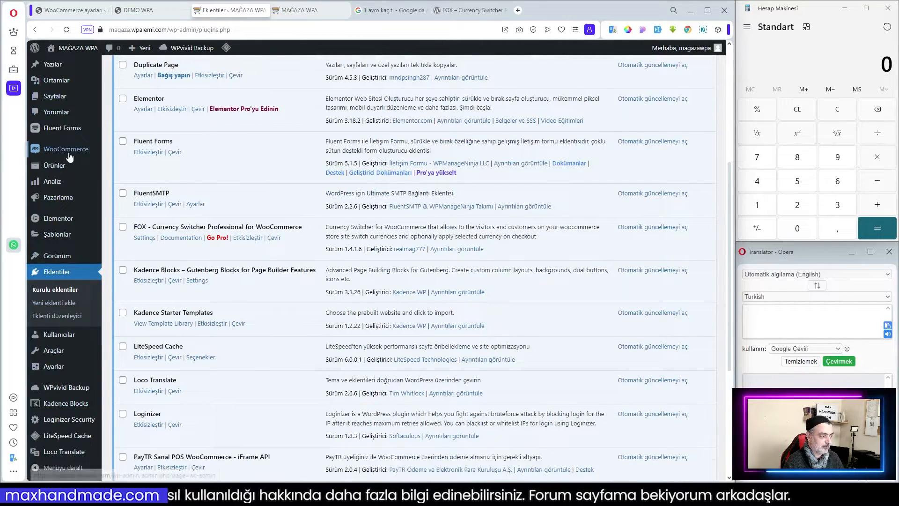
{"action": "mouse_move", "coordinate": [67, 154]}
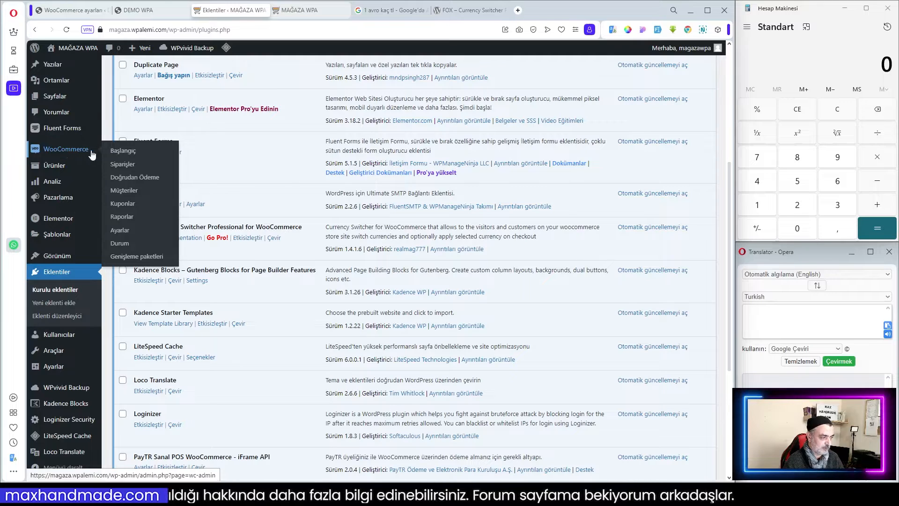
{"action": "left_click", "coordinate": [120, 230]}
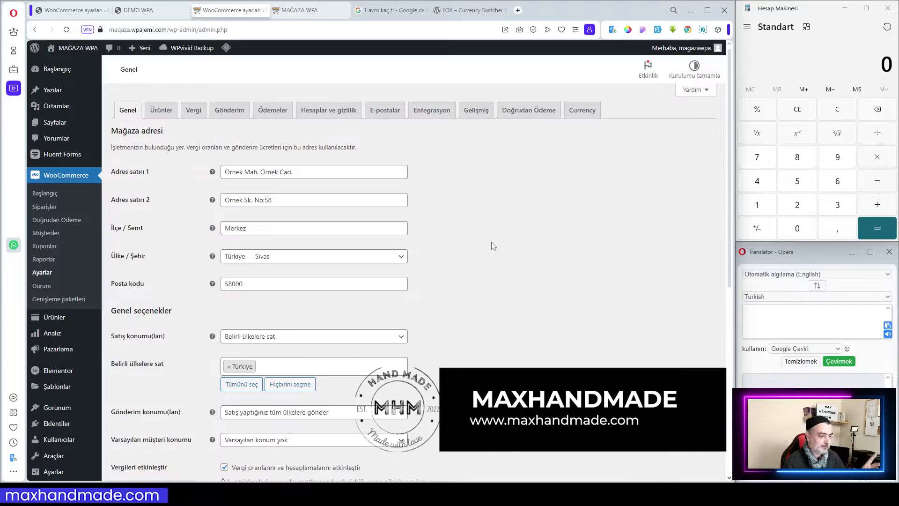
{"action": "scroll", "coordinate": [491, 242], "scroll_direction": "down", "scroll_amount": 2}
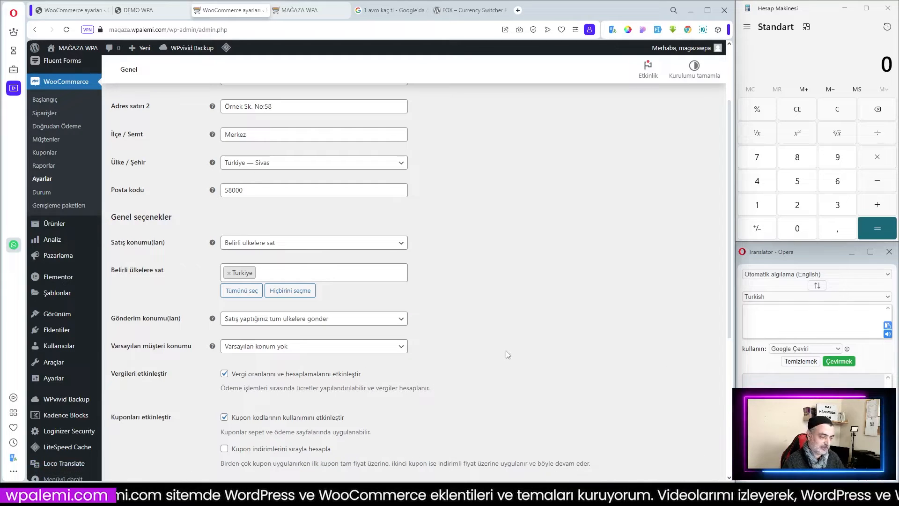
{"action": "scroll", "coordinate": [471, 340], "scroll_direction": "up", "scroll_amount": 2}
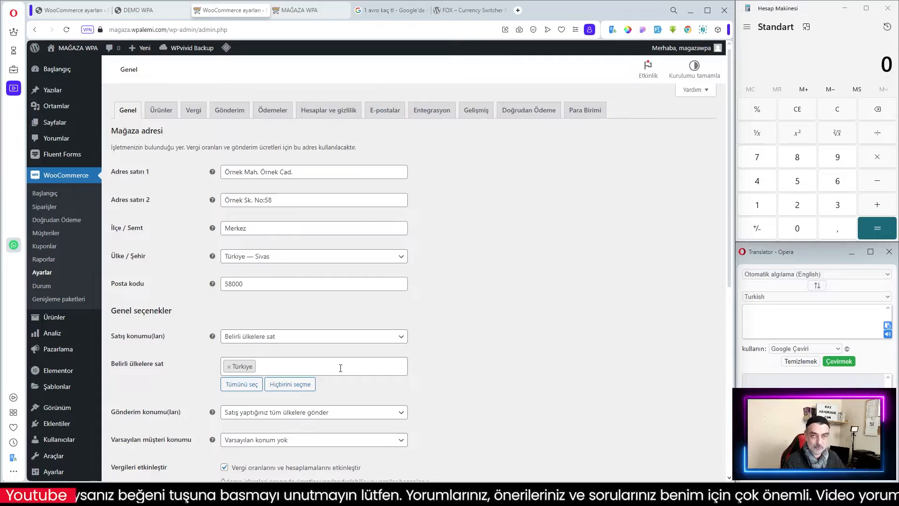
{"action": "left_click", "coordinate": [368, 342]}
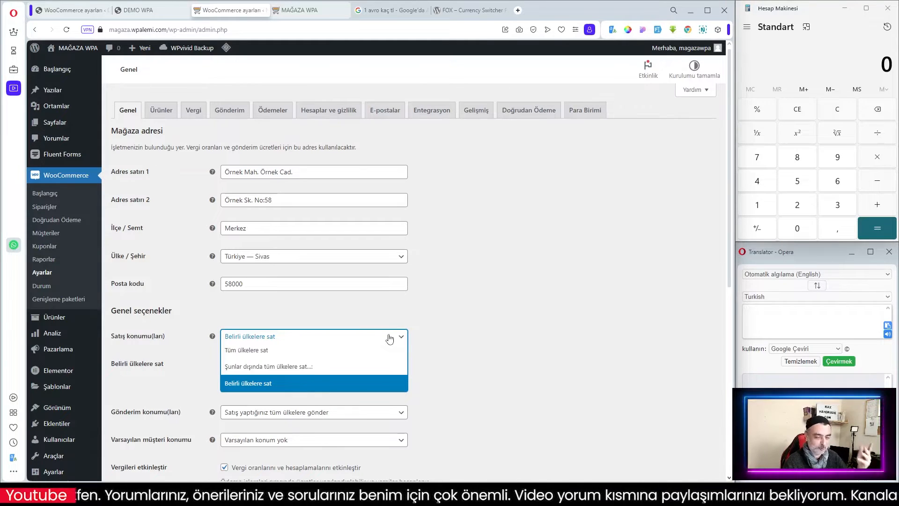
{"action": "left_click", "coordinate": [271, 350]}
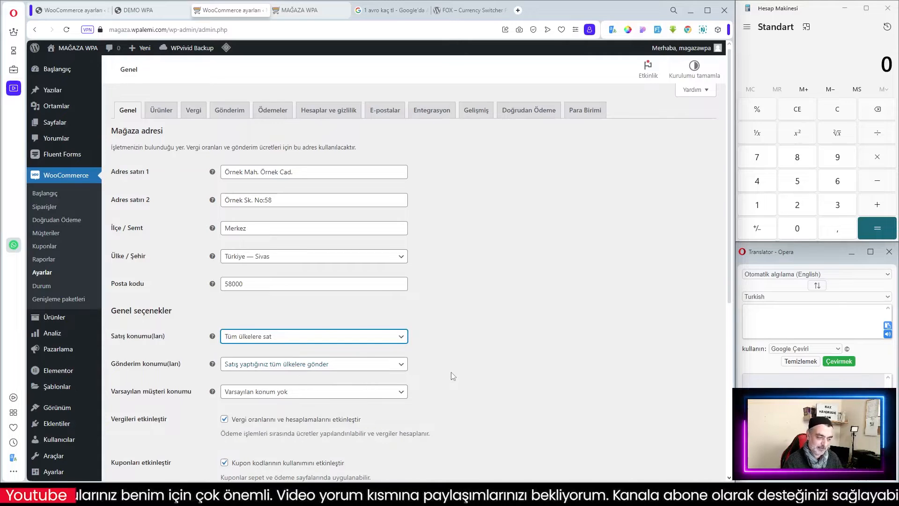
Open the default customer location options and close them without changing the choice.
{"action": "scroll", "coordinate": [421, 355], "scroll_direction": "down", "scroll_amount": 2}
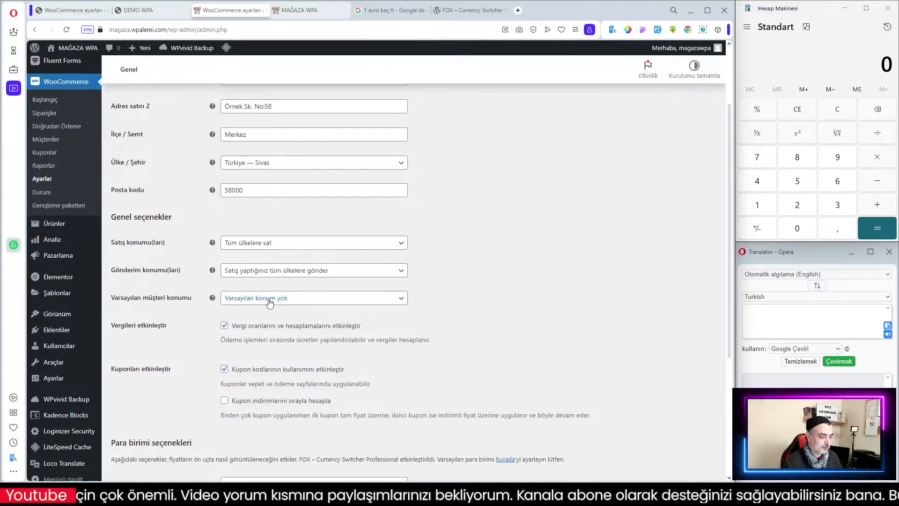
{"action": "left_click", "coordinate": [286, 298]}
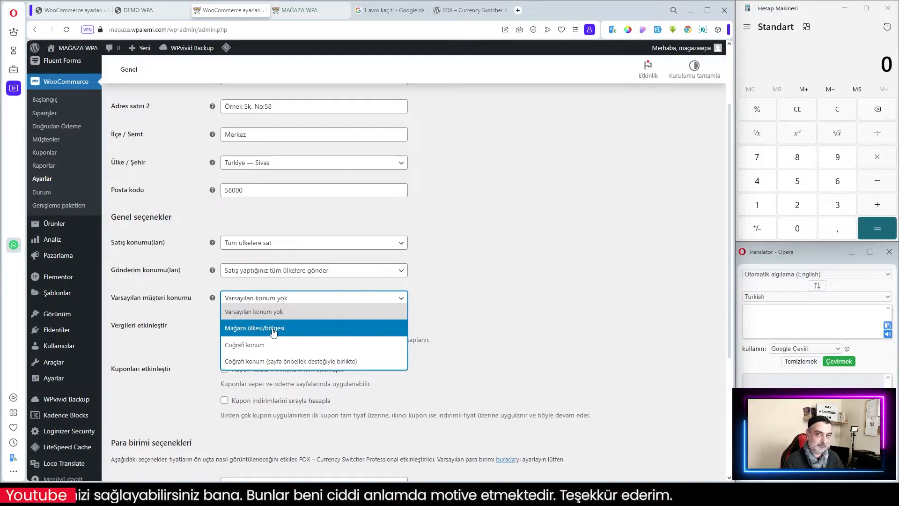
{"action": "left_click", "coordinate": [474, 311]}
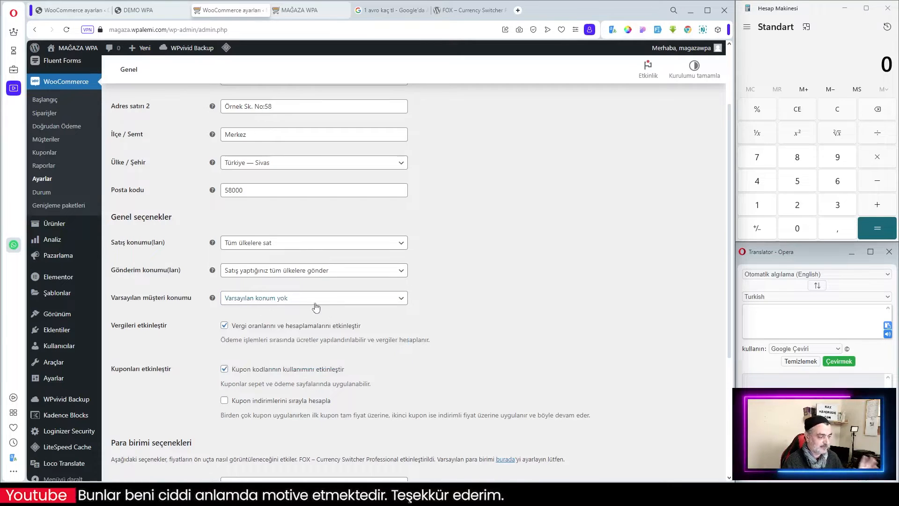
Save the WooCommerce general settings changes.
{"action": "scroll", "coordinate": [347, 311], "scroll_direction": "down", "scroll_amount": 4}
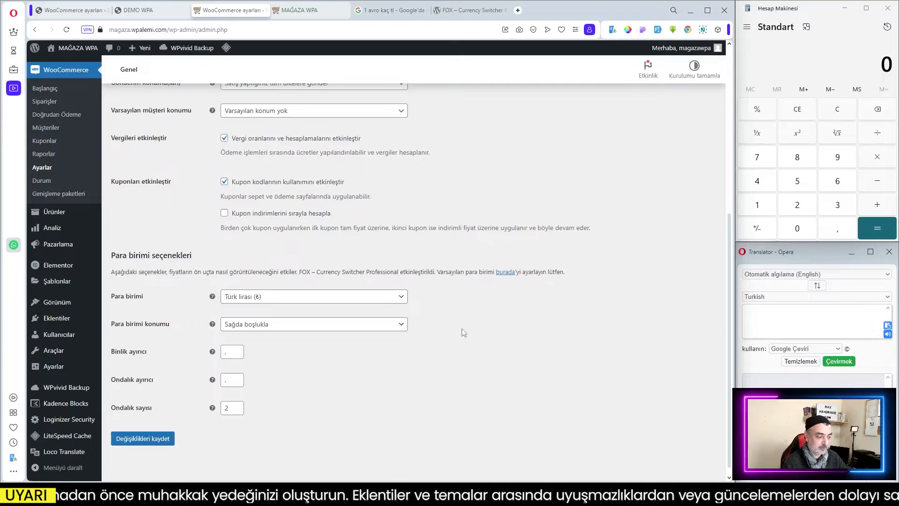
{"action": "scroll", "coordinate": [350, 387], "scroll_direction": "up", "scroll_amount": 5}
{"action": "scroll", "coordinate": [350, 386], "scroll_direction": "down", "scroll_amount": 5}
{"action": "left_click", "coordinate": [136, 435]}
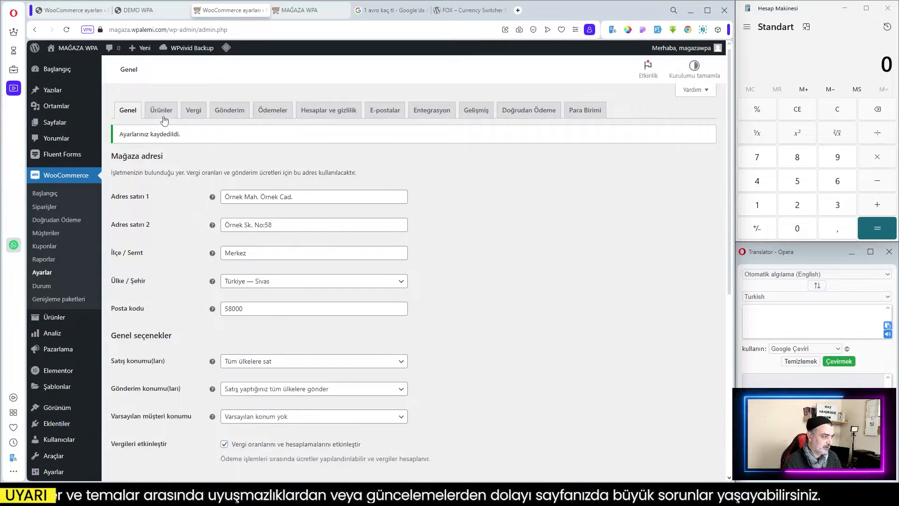
Open the TÜRKİYE shipping zone and delete its Ücretsiz gönderim shipping method.
{"action": "left_click", "coordinate": [159, 112]}
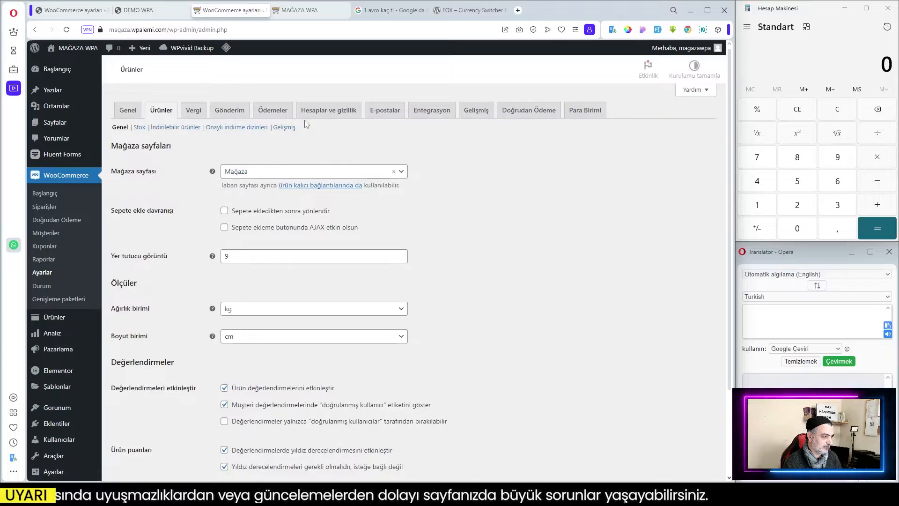
{"action": "left_click", "coordinate": [229, 110]}
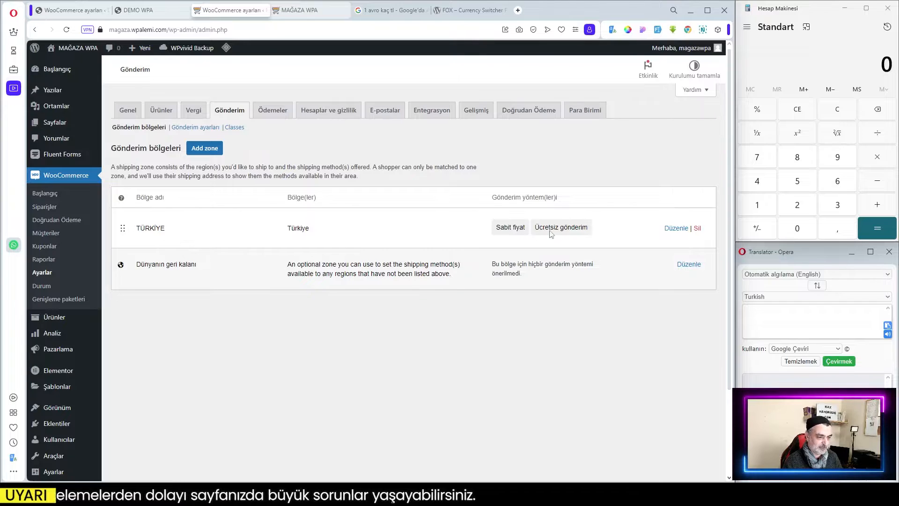
{"action": "left_click", "coordinate": [676, 229]}
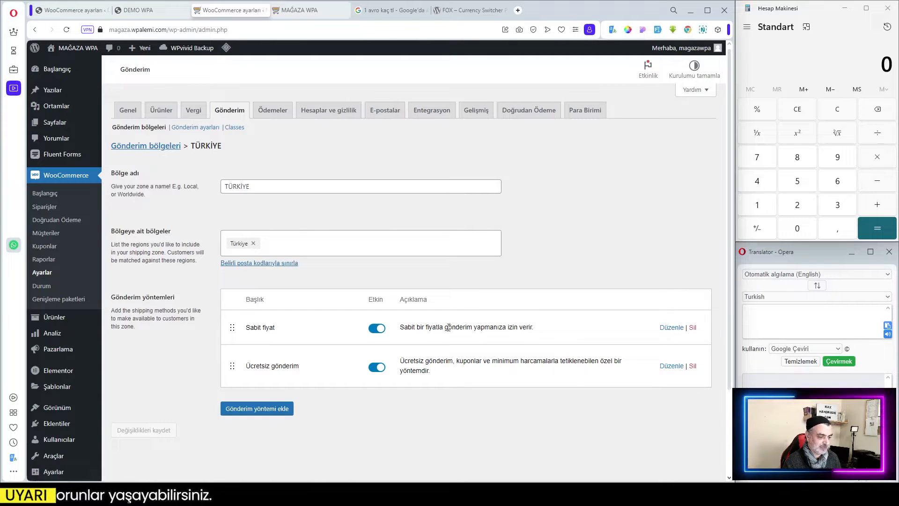
{"action": "left_click", "coordinate": [693, 367]}
{"action": "key", "text": "Return"}
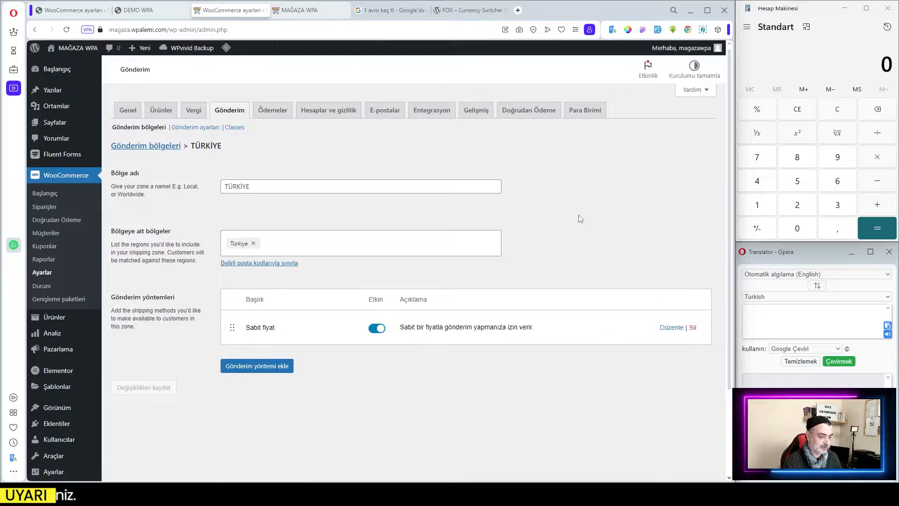
Set the TÜRKİYE zone's Sabit fiyat shipping cost to 100 and save it.
{"action": "left_click", "coordinate": [673, 327]}
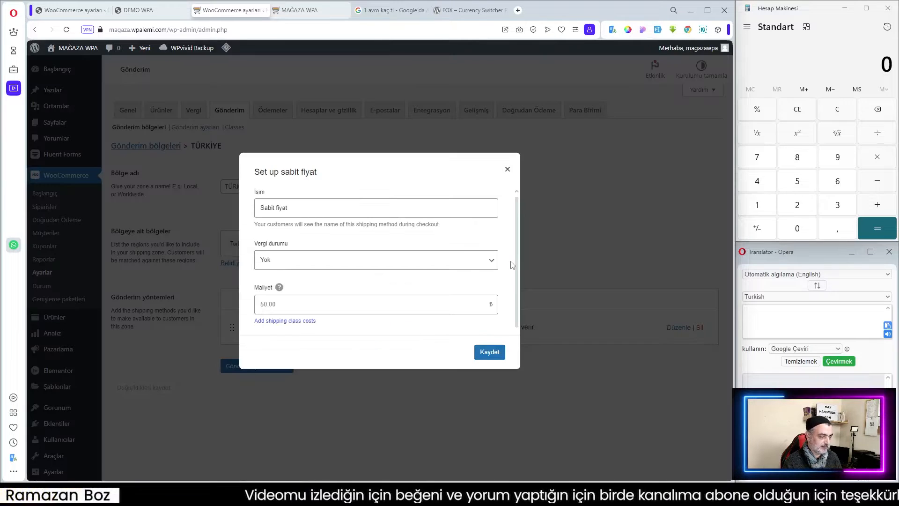
{"action": "left_click", "coordinate": [279, 306]}
{"action": "left_click_drag", "start_coordinate": [297, 303], "coordinate": [233, 302]}
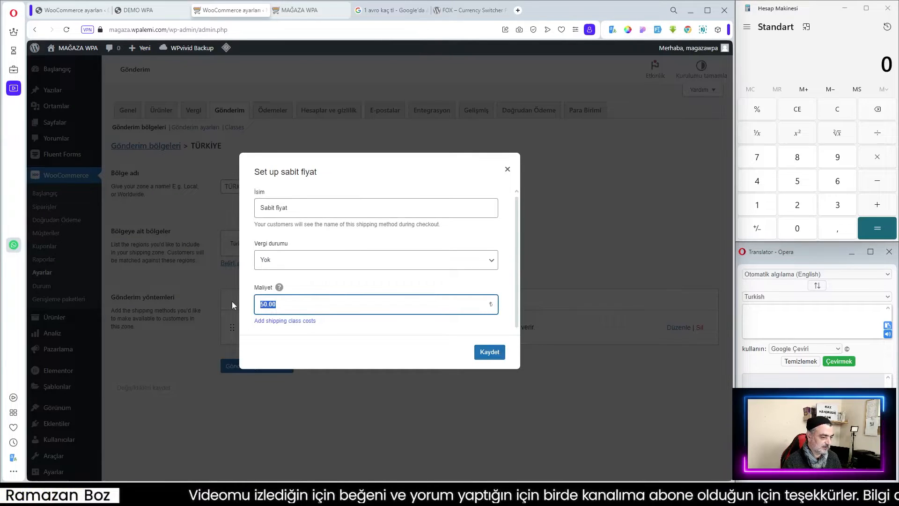
{"action": "type", "text": "100"}
{"action": "left_click", "coordinate": [338, 345]}
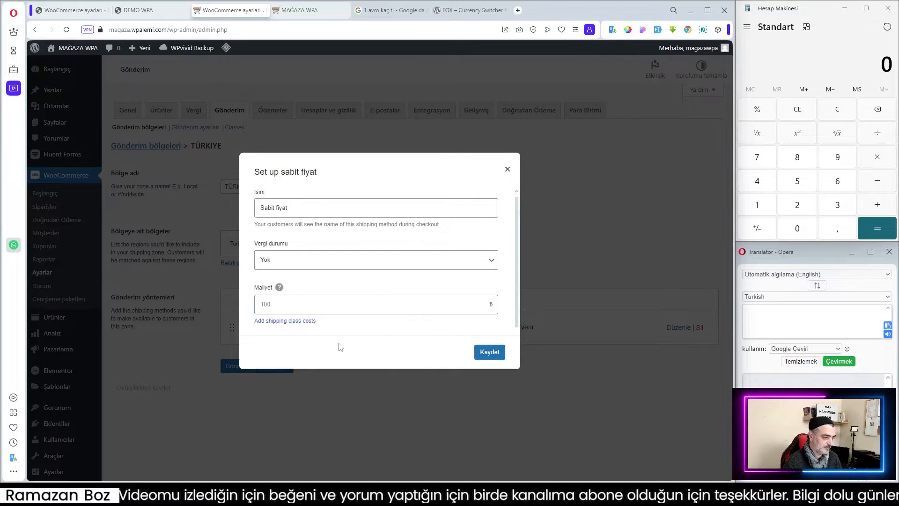
{"action": "left_click", "coordinate": [490, 353]}
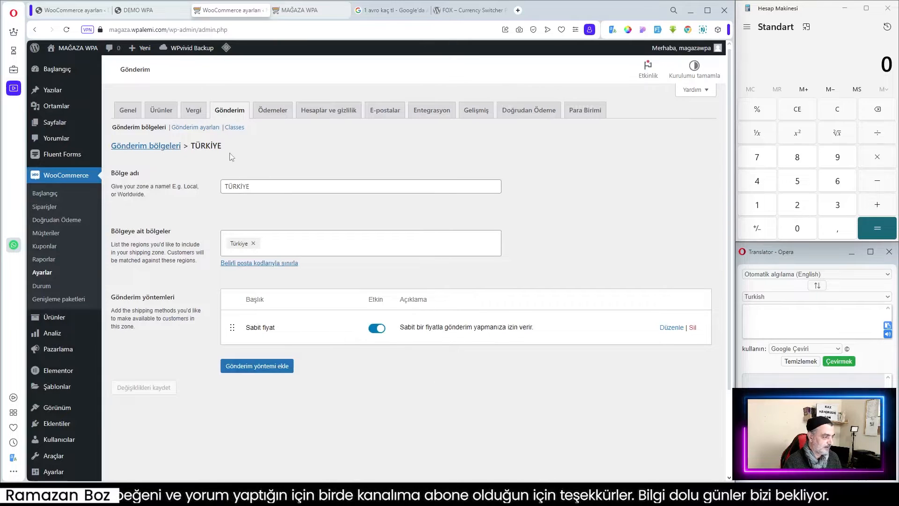
Add a Sabit fiyat shipping method to the rest-of-world zone with tax status Yok and cost 750.
{"action": "left_click", "coordinate": [134, 149]}
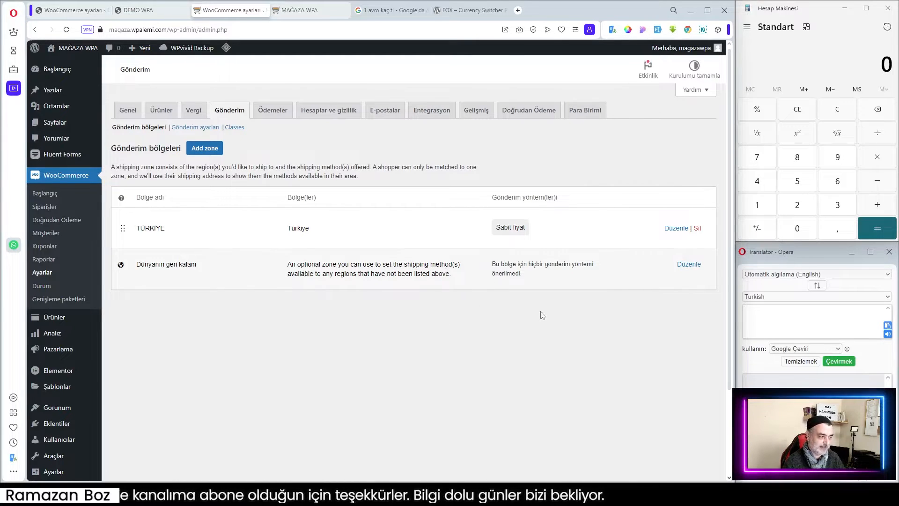
{"action": "left_click", "coordinate": [689, 264]}
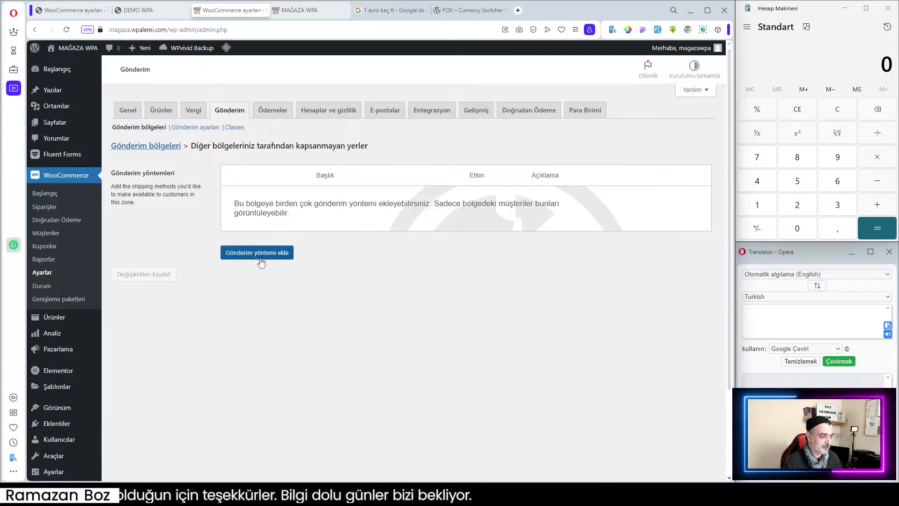
{"action": "left_click", "coordinate": [261, 255]}
{"action": "left_click", "coordinate": [288, 256]}
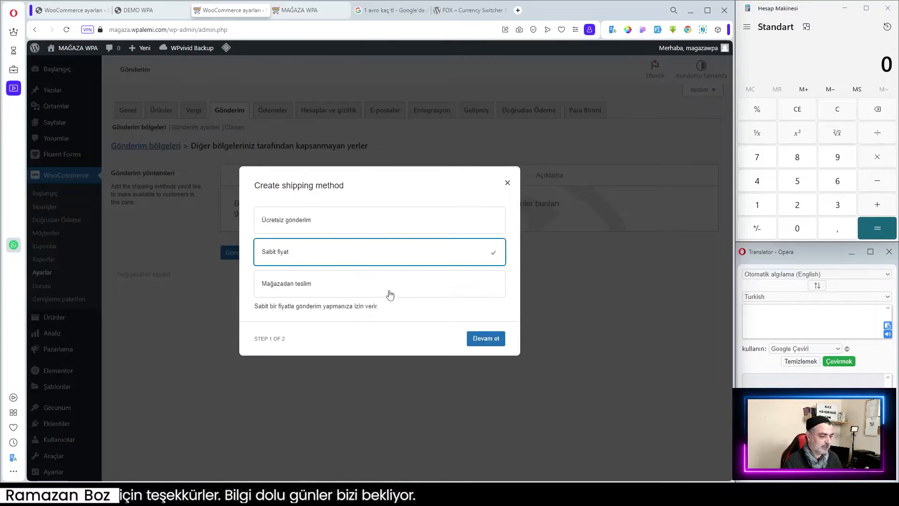
{"action": "left_click", "coordinate": [487, 338]}
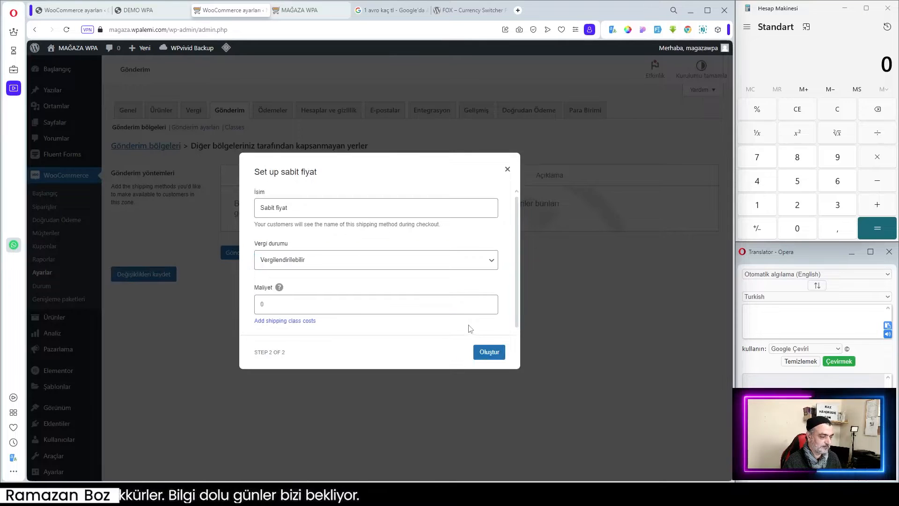
{"action": "left_click", "coordinate": [310, 264]}
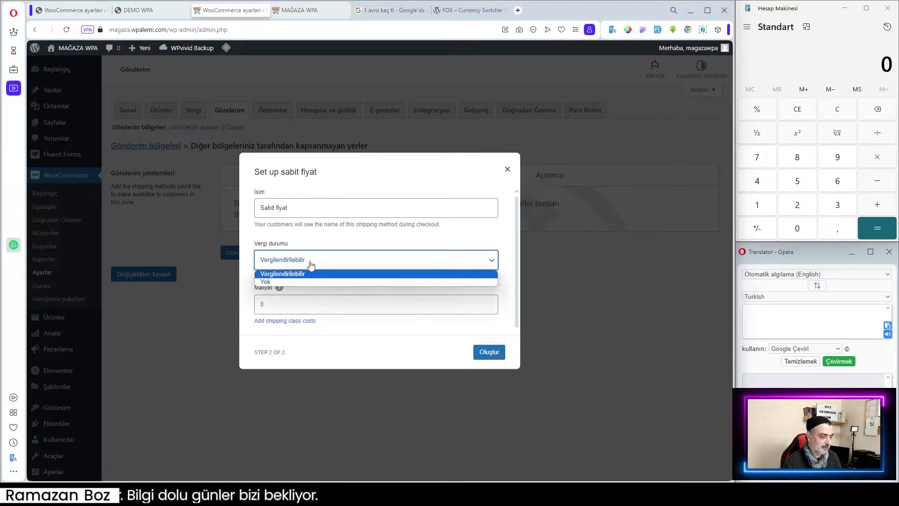
{"action": "left_click", "coordinate": [277, 282]}
{"action": "left_click", "coordinate": [274, 306]}
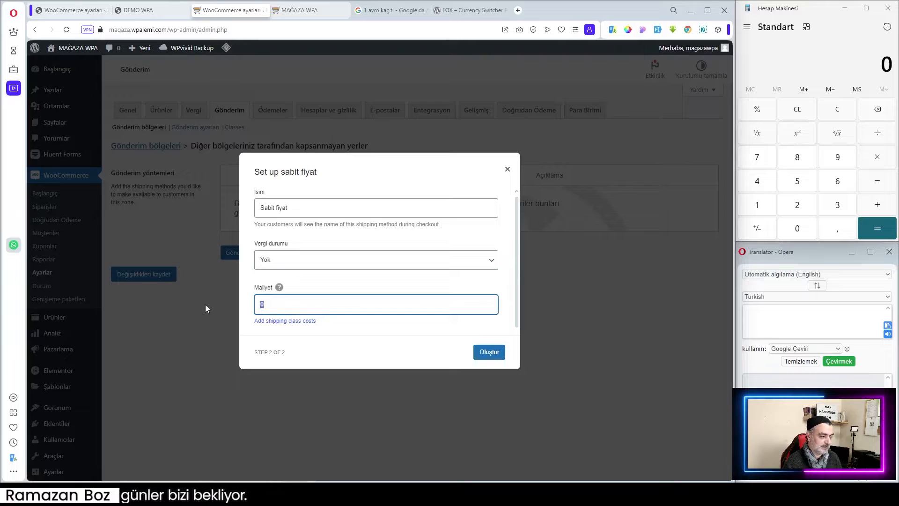
{"action": "type", "text": "750"}
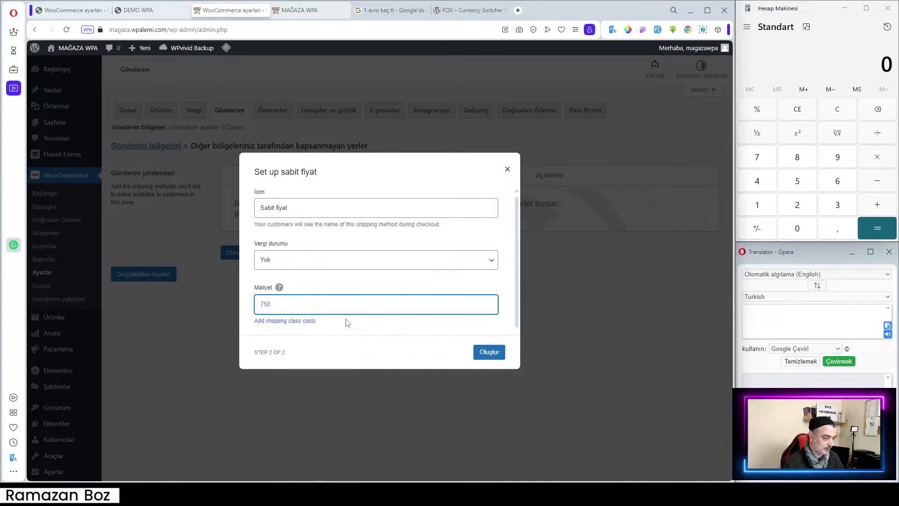
{"action": "left_click", "coordinate": [347, 322]}
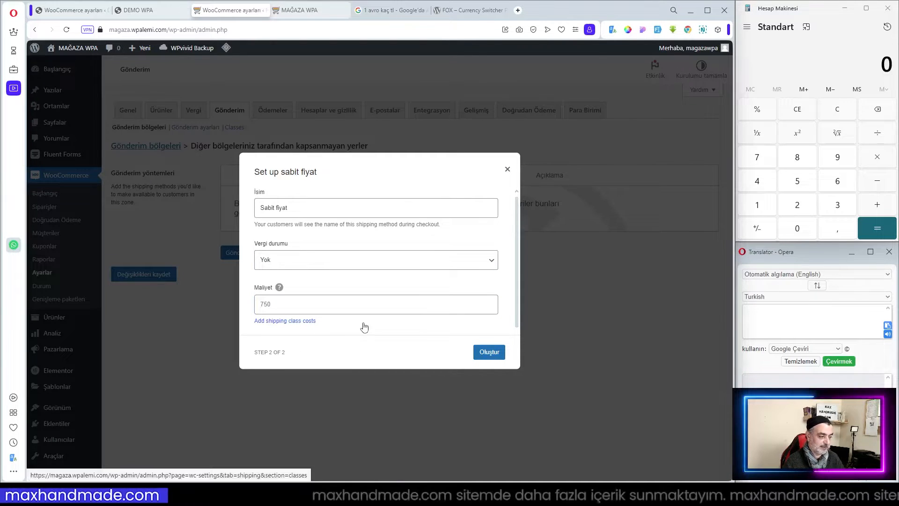
{"action": "left_click", "coordinate": [490, 354]}
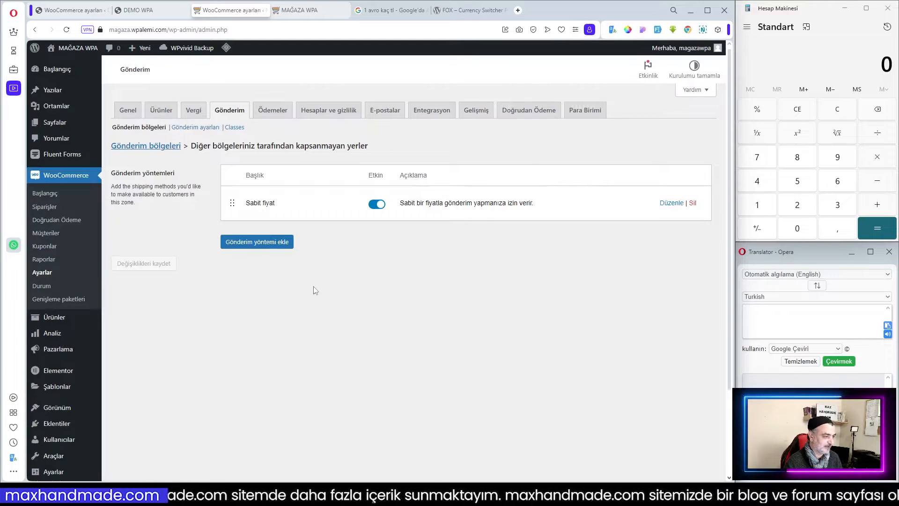
Browse the payment settings and the FOX currency switcher's Kurlar, Seçenekler, Gelişmiş, GeoIP and Tasarımcı tabs.
{"action": "left_click", "coordinate": [273, 113]}
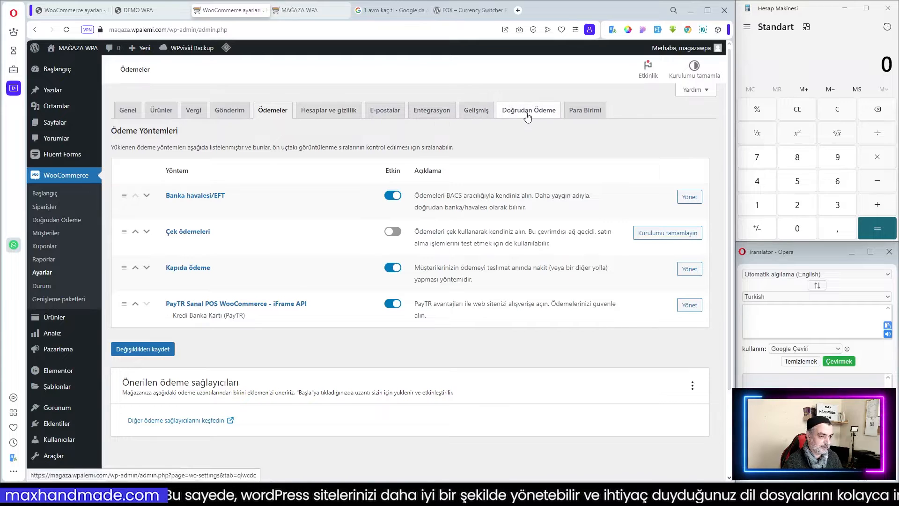
{"action": "left_click", "coordinate": [594, 115]}
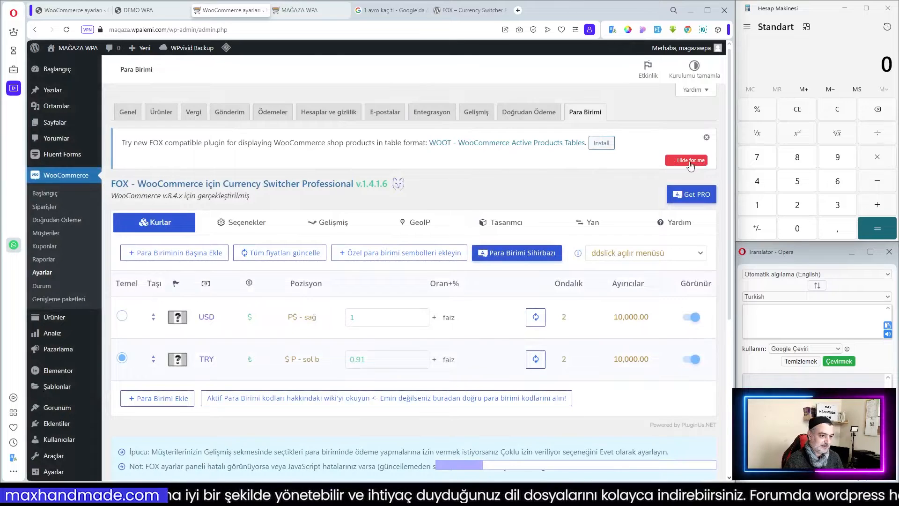
{"action": "left_click", "coordinate": [690, 161]}
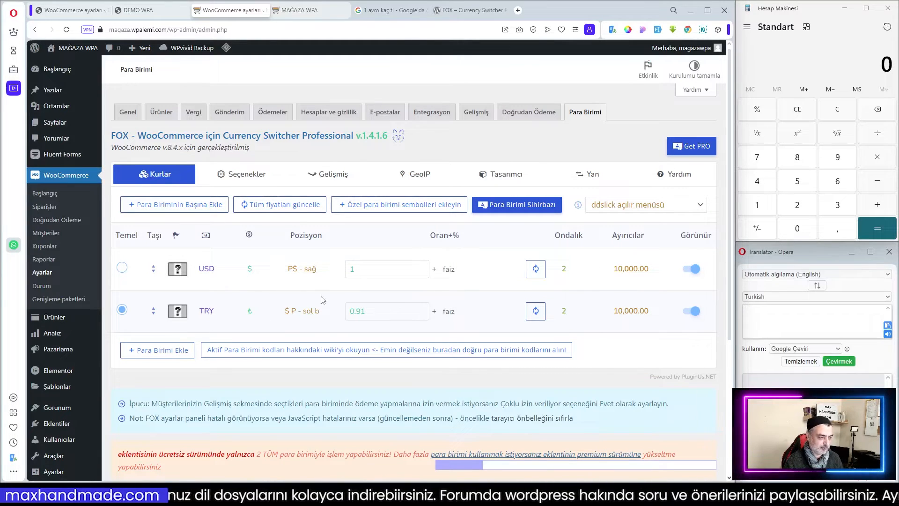
{"action": "scroll", "coordinate": [480, 326], "scroll_direction": "down", "scroll_amount": 2}
{"action": "scroll", "coordinate": [480, 326], "scroll_direction": "down", "scroll_amount": 2}
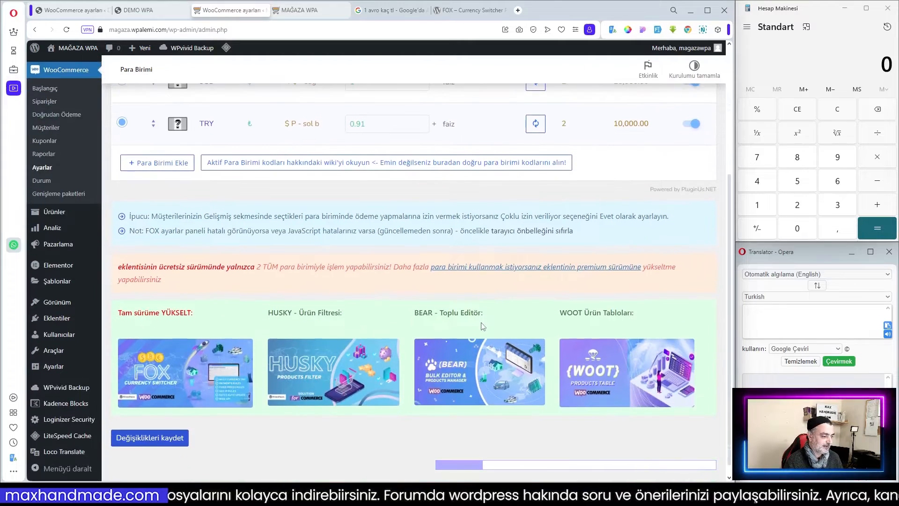
{"action": "scroll", "coordinate": [415, 296], "scroll_direction": "up", "scroll_amount": 4}
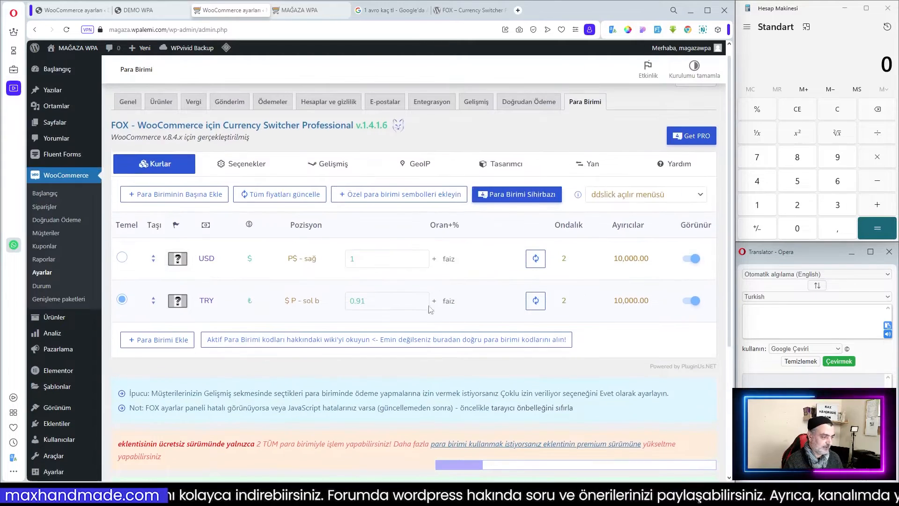
{"action": "left_click", "coordinate": [256, 167]}
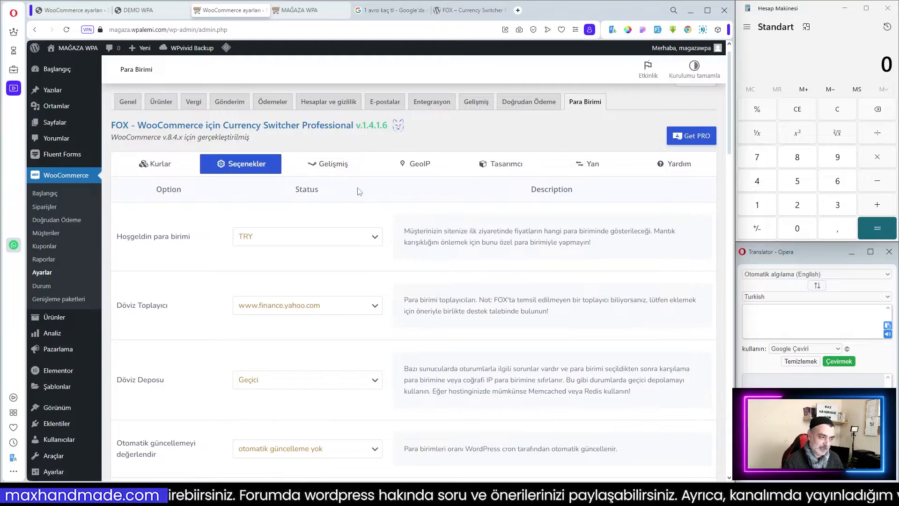
{"action": "left_click", "coordinate": [340, 169]}
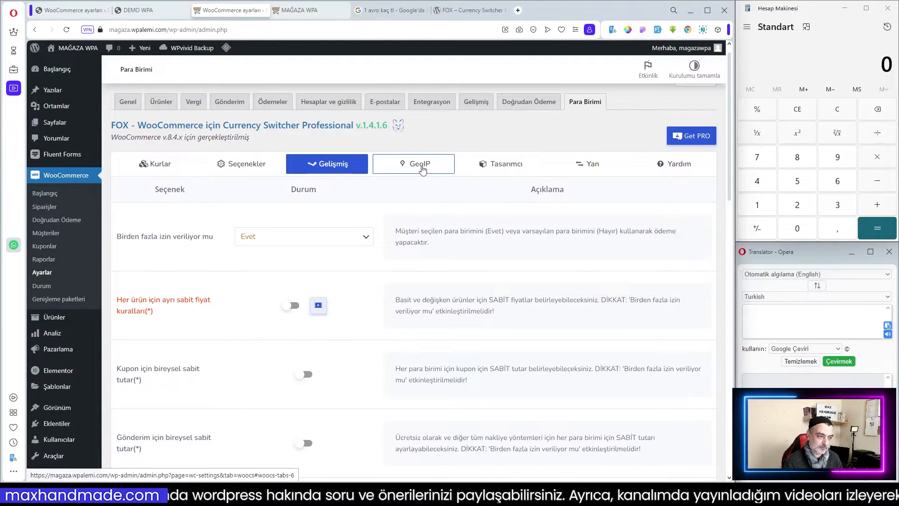
{"action": "left_click", "coordinate": [422, 170]}
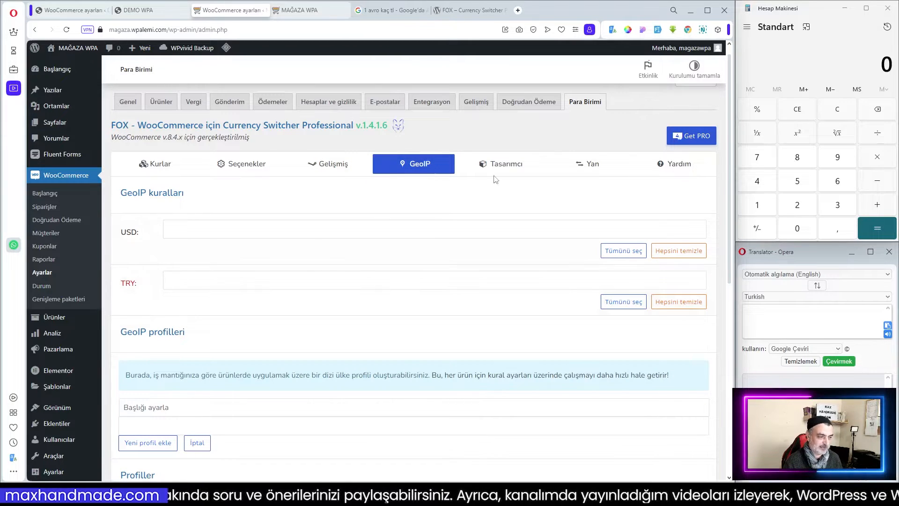
{"action": "left_click", "coordinate": [505, 168]}
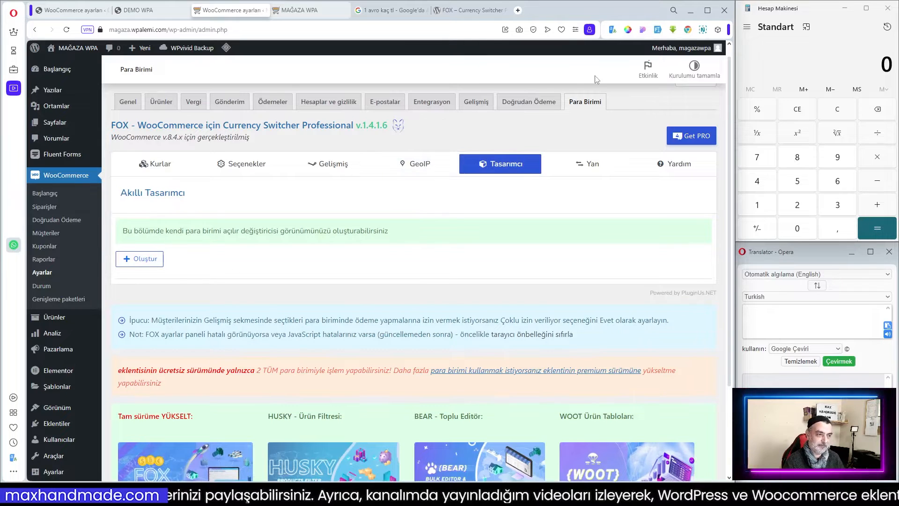
Switch to the demo store tab and view the Bicycles category page with its currency switcher.
{"action": "left_click", "coordinate": [154, 10]}
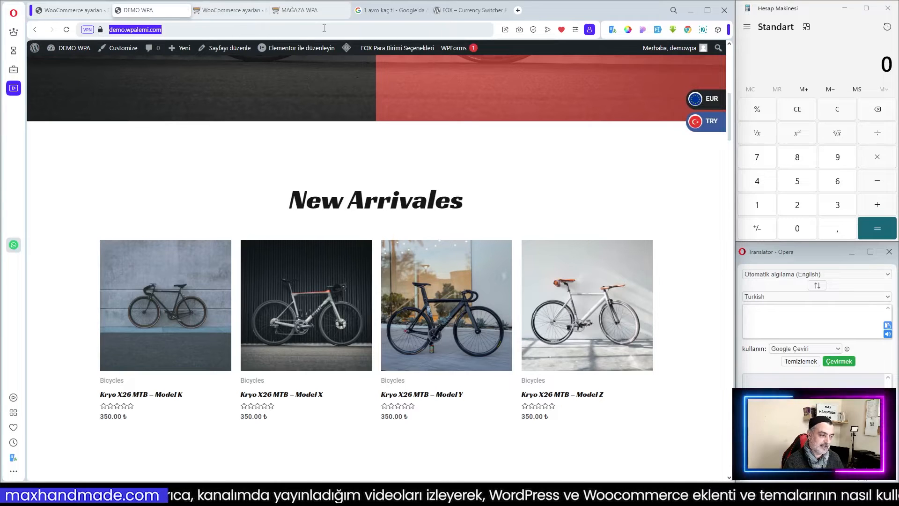
{"action": "scroll", "coordinate": [317, 166], "scroll_direction": "up", "scroll_amount": 2}
{"action": "scroll", "coordinate": [362, 199], "scroll_direction": "up", "scroll_amount": 6}
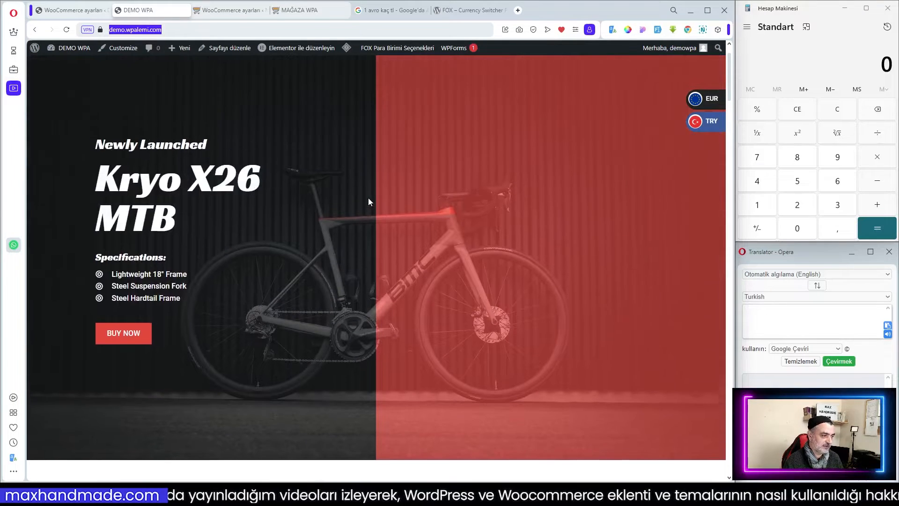
{"action": "key", "text": "Return"}
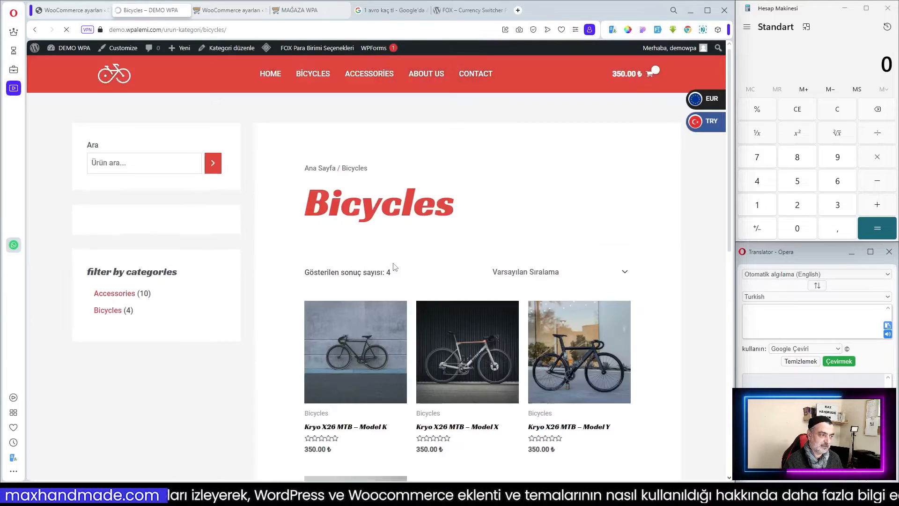
{"action": "scroll", "coordinate": [156, 205], "scroll_direction": "down", "scroll_amount": 3}
{"action": "scroll", "coordinate": [156, 204], "scroll_direction": "up", "scroll_amount": 2}
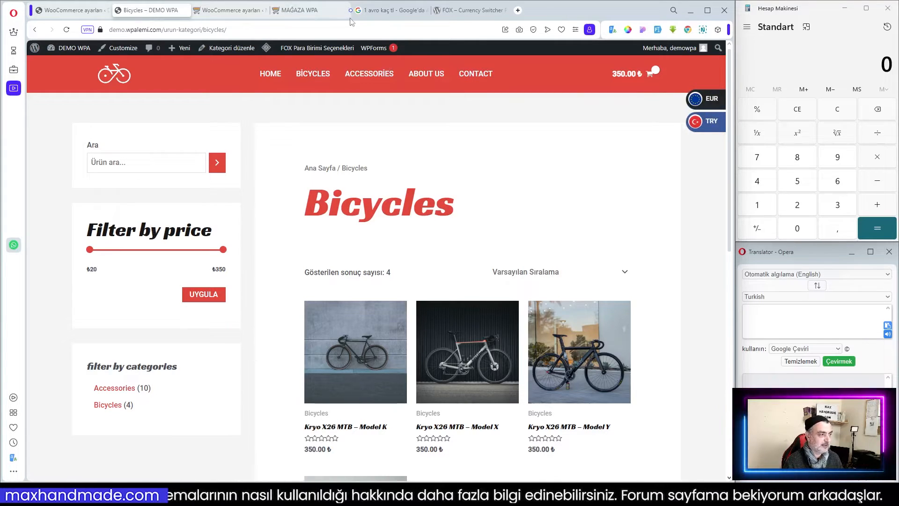
Review the plugin's Yan side-switcher and Yardım help tabs, comparing with the demo store's switcher.
{"action": "left_click", "coordinate": [232, 10]}
{"action": "left_click", "coordinate": [589, 165]}
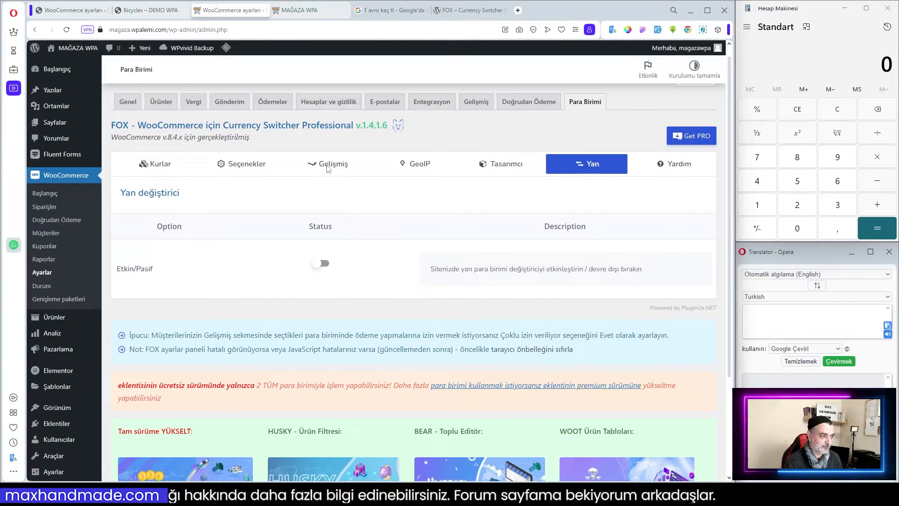
{"action": "left_click", "coordinate": [148, 10]}
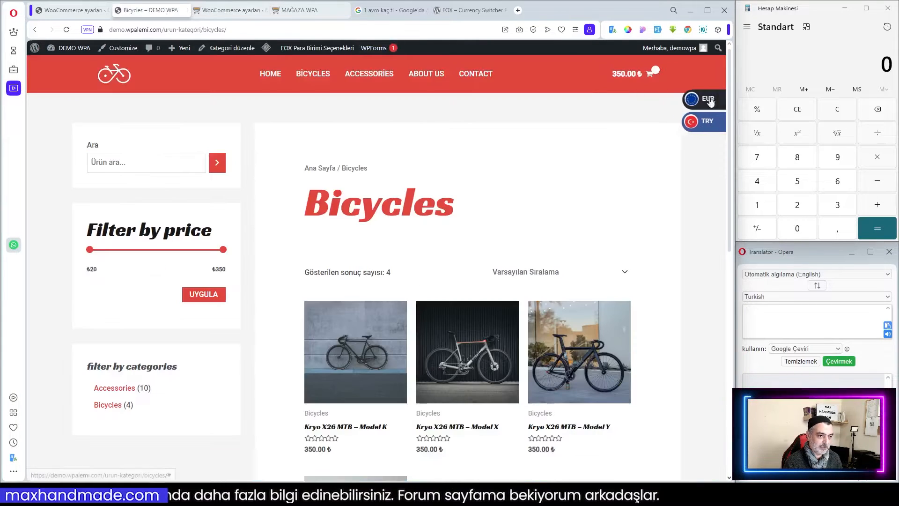
{"action": "key", "text": "ctrl+Tab"}
{"action": "left_click", "coordinate": [676, 173]}
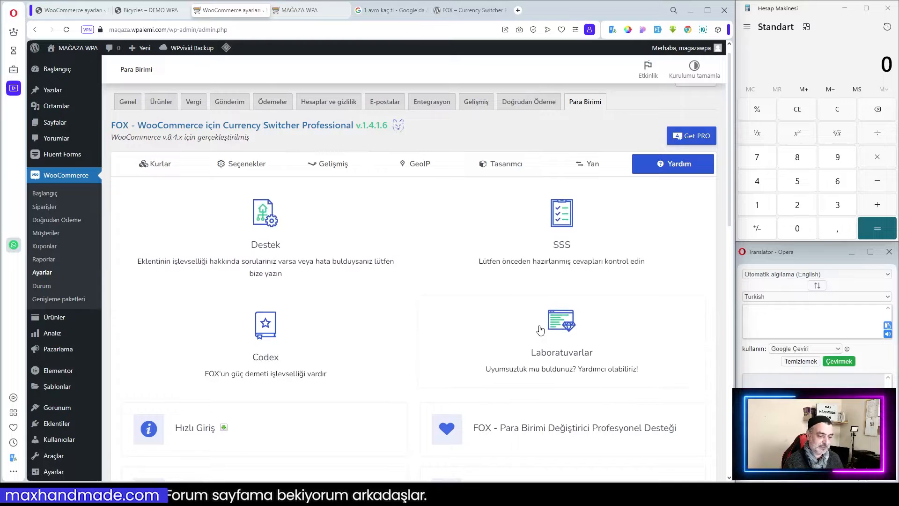
{"action": "scroll", "coordinate": [540, 330], "scroll_direction": "down", "scroll_amount": 2}
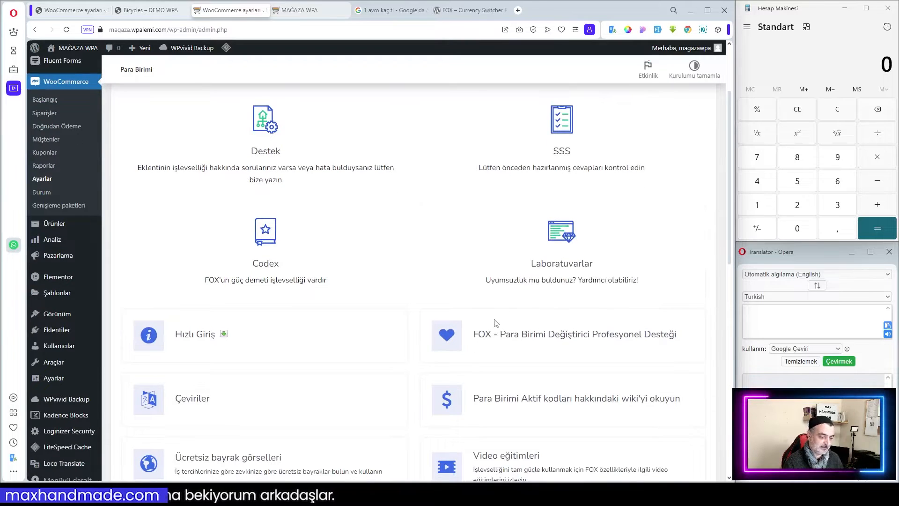
{"action": "scroll", "coordinate": [496, 325], "scroll_direction": "down", "scroll_amount": 2}
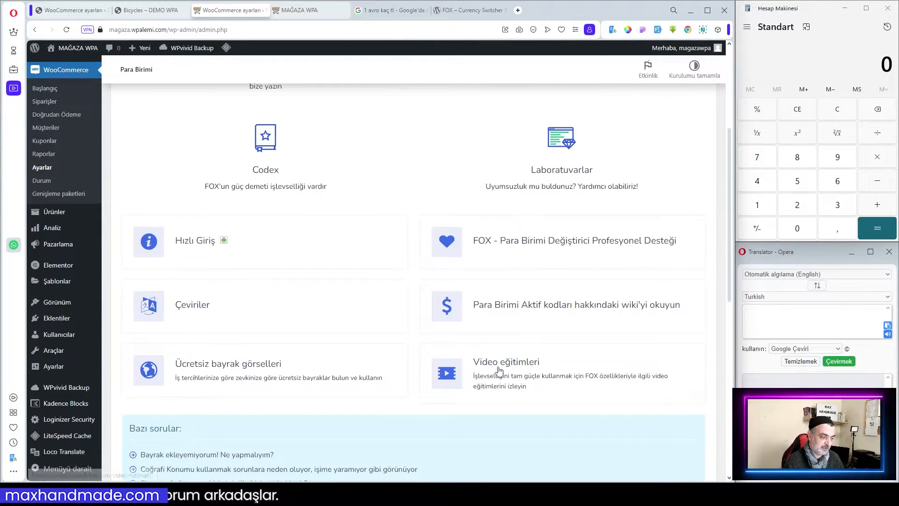
Open the Kurlar rates table and switch the base currency to USD and back to TRY.
{"action": "scroll", "coordinate": [516, 266], "scroll_direction": "down", "scroll_amount": 1}
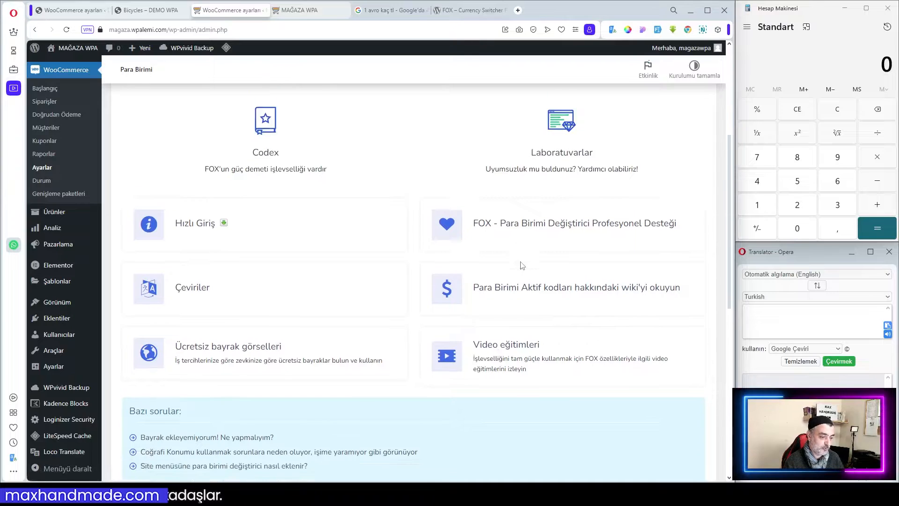
{"action": "scroll", "coordinate": [523, 266], "scroll_direction": "down", "scroll_amount": 3}
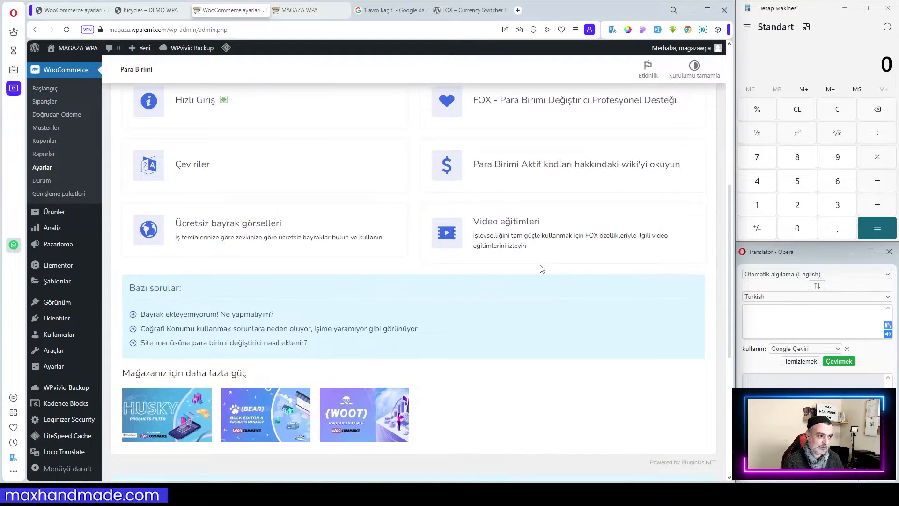
{"action": "scroll", "coordinate": [542, 269], "scroll_direction": "up", "scroll_amount": 7}
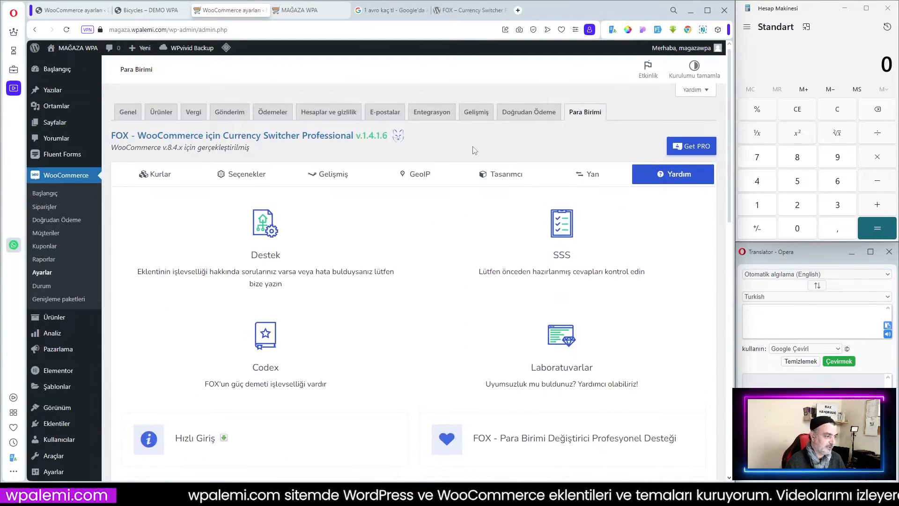
{"action": "left_click", "coordinate": [155, 174]}
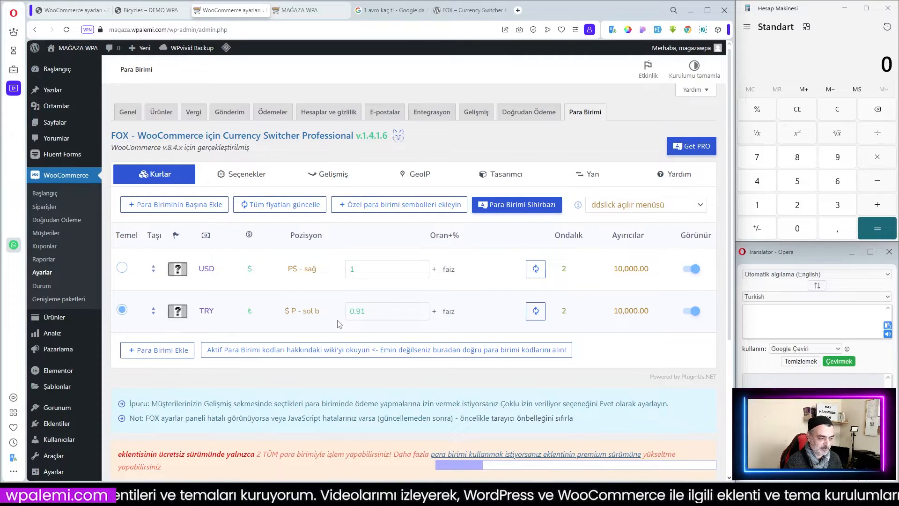
{"action": "left_click", "coordinate": [123, 310]}
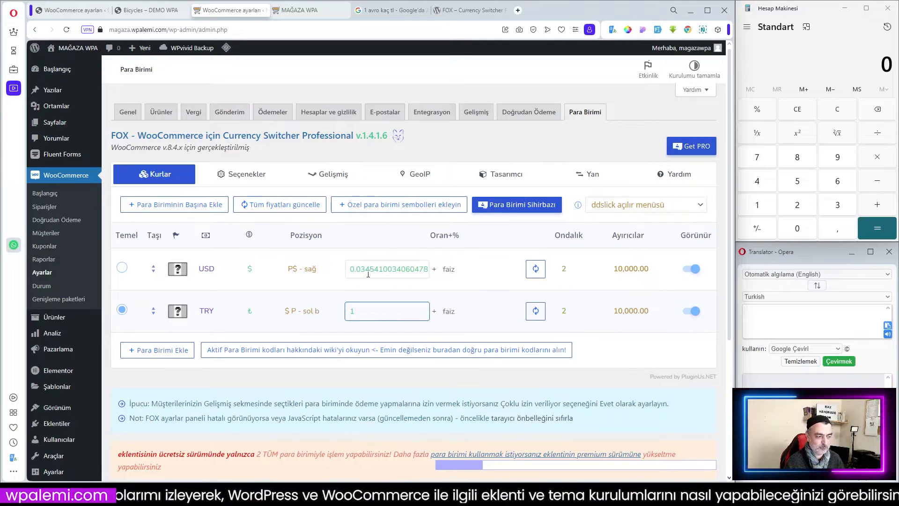
{"action": "left_click", "coordinate": [123, 268]}
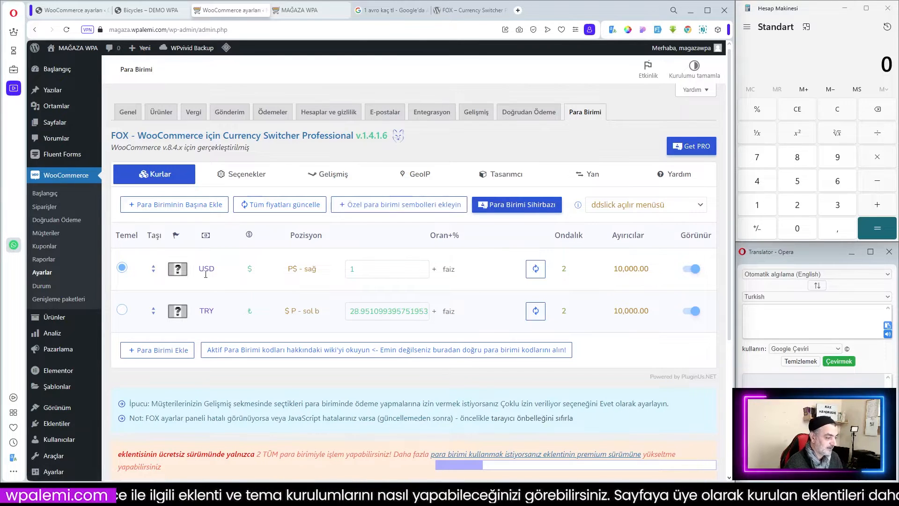
{"action": "left_click", "coordinate": [122, 312]}
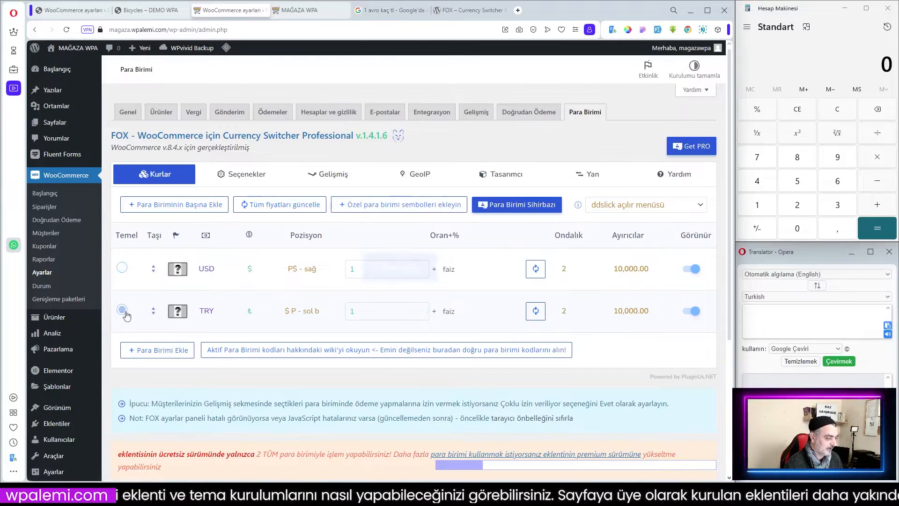
Change the first currency's code from USD to EUR.
{"action": "left_click", "coordinate": [210, 269]}
{"action": "left_click_drag", "start_coordinate": [219, 268], "coordinate": [194, 269]}
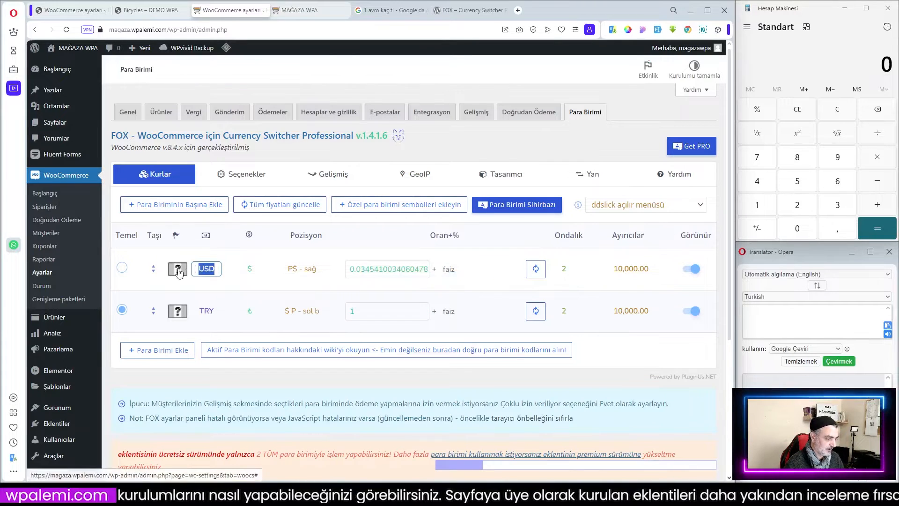
{"action": "key", "text": "BackSpace"}
{"action": "type", "text": "E"}
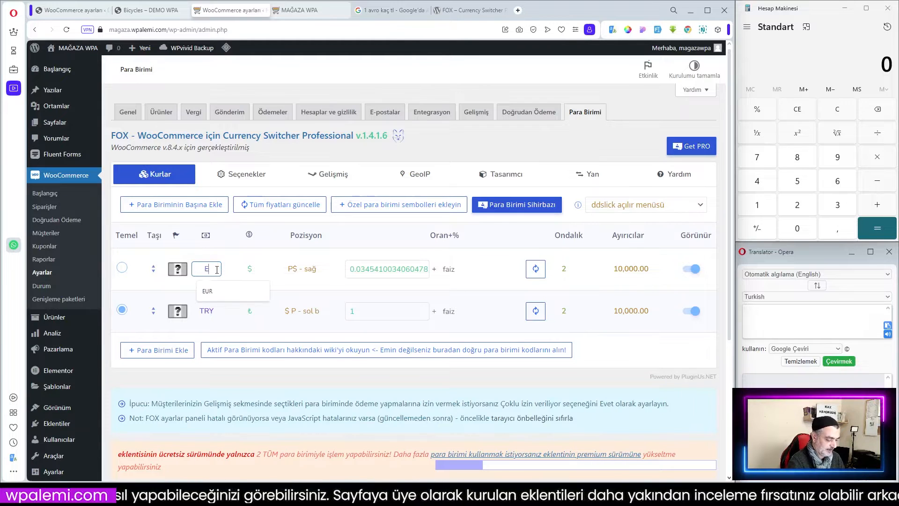
{"action": "type", "text": "UR"}
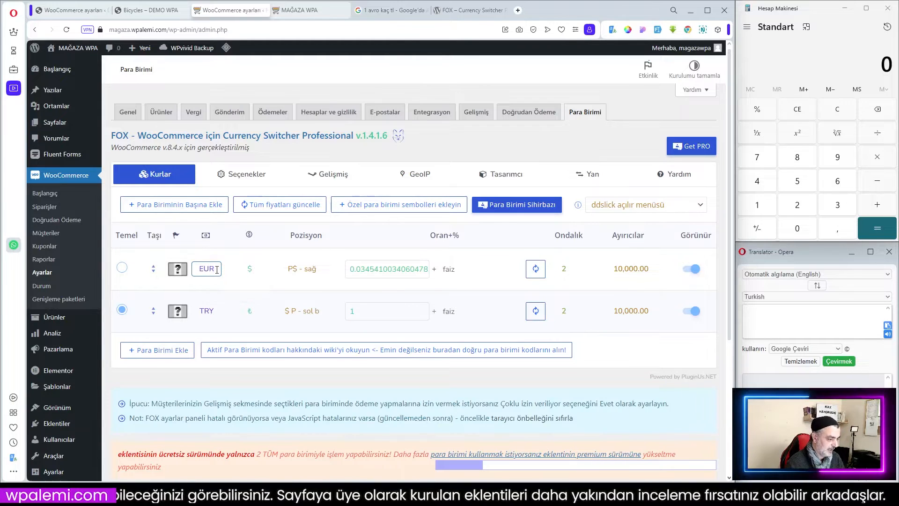
Set the EUR currency's symbol to €.
{"action": "left_click", "coordinate": [251, 273]}
{"action": "scroll", "coordinate": [251, 230], "scroll_direction": "up", "scroll_amount": 20}
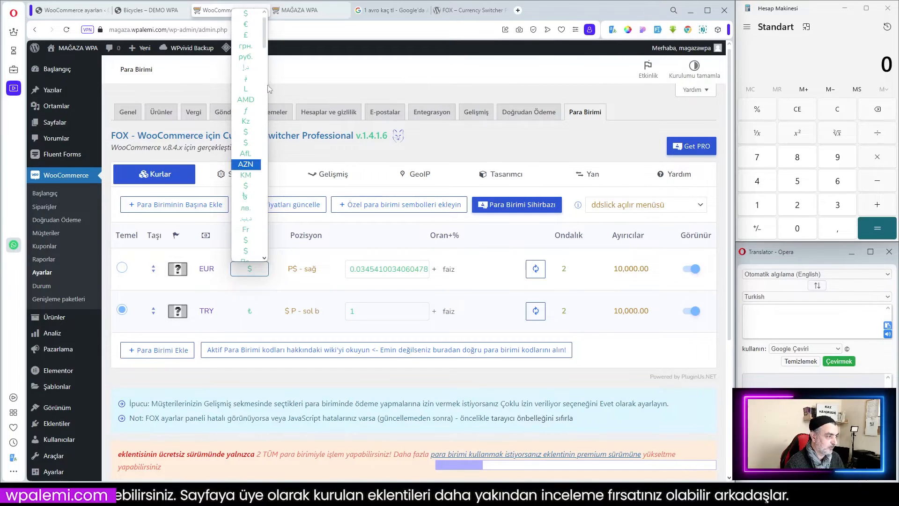
{"action": "left_click", "coordinate": [245, 24]}
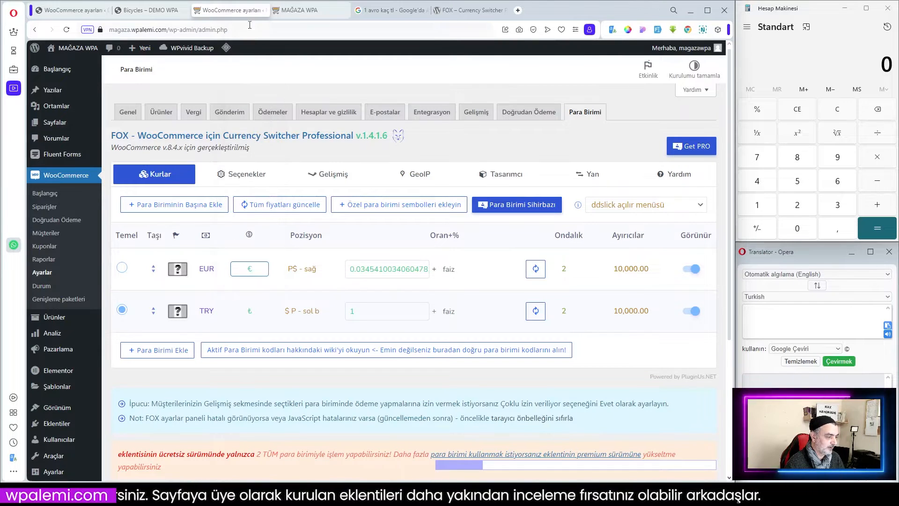
{"action": "left_click", "coordinate": [256, 288]}
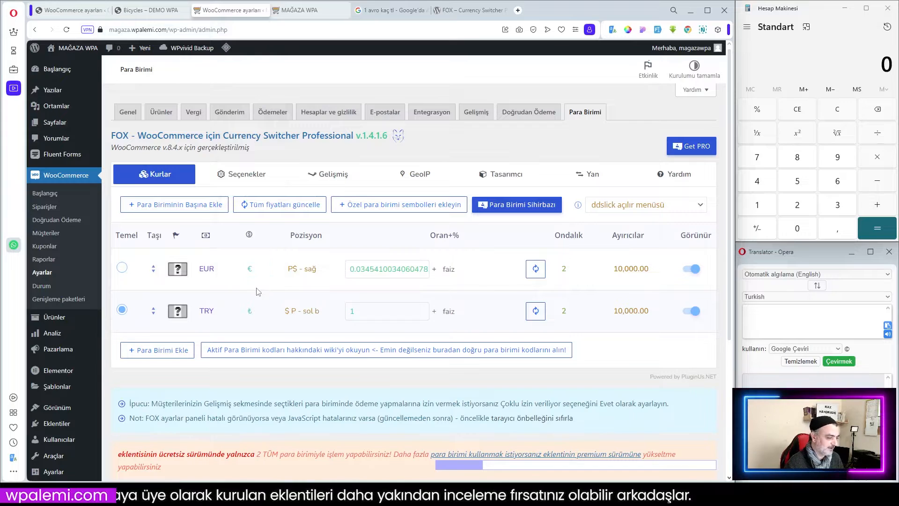
Set the position of both EUR and TRY to P $ - sağa boşluklu and make EUR the base currency.
{"action": "left_click", "coordinate": [313, 274]}
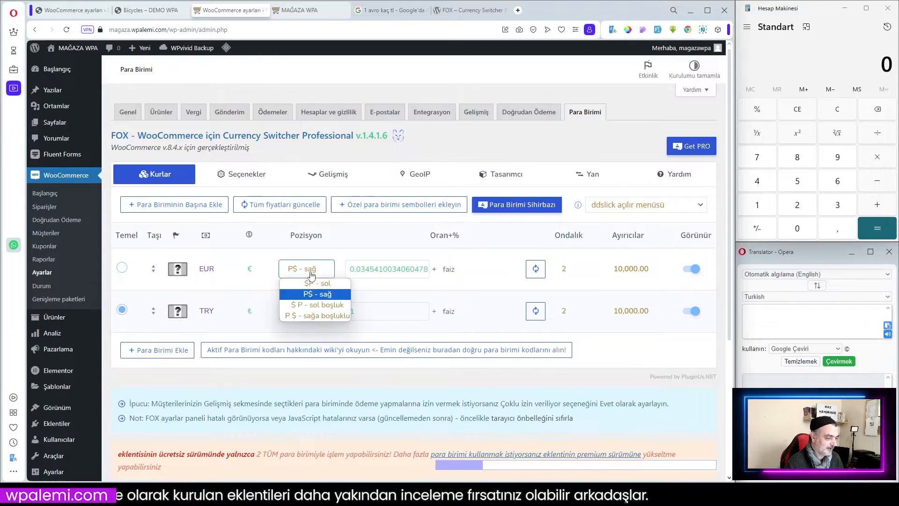
{"action": "left_click", "coordinate": [329, 317]}
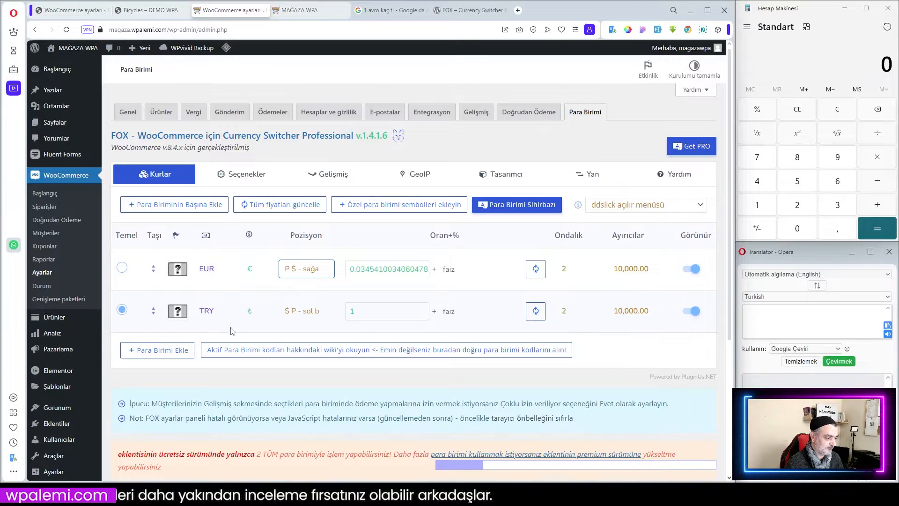
{"action": "left_click", "coordinate": [304, 315]}
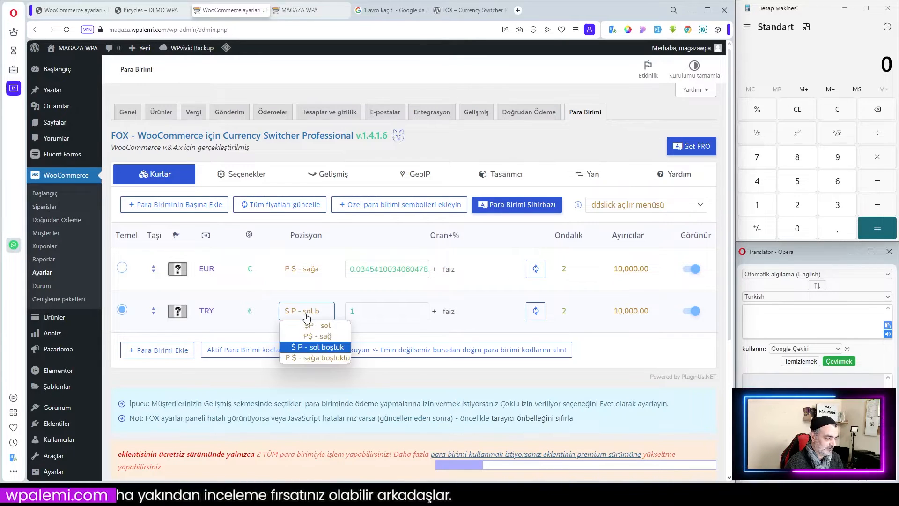
{"action": "left_click", "coordinate": [327, 361]}
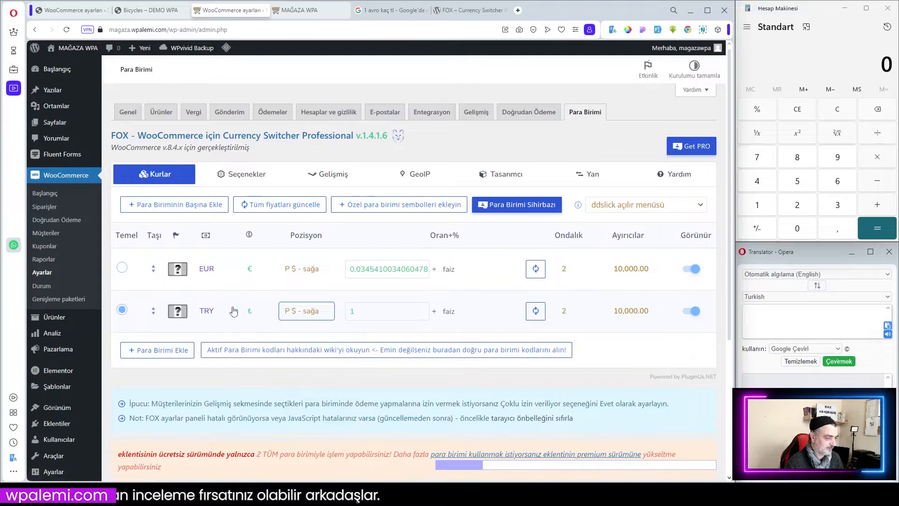
{"action": "left_click", "coordinate": [121, 269]}
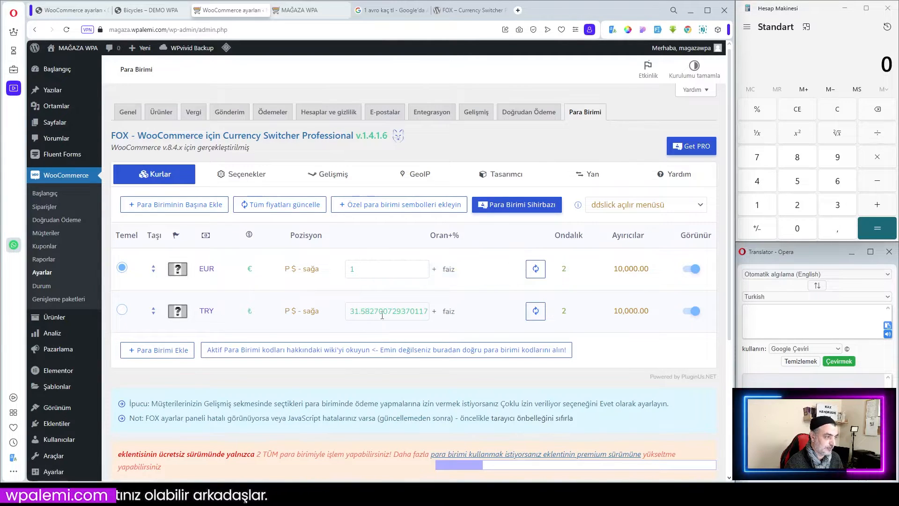
Check the current euro to Turkish lira rate in the Google search tab, then return to the plugin settings.
{"action": "left_click", "coordinate": [388, 10]}
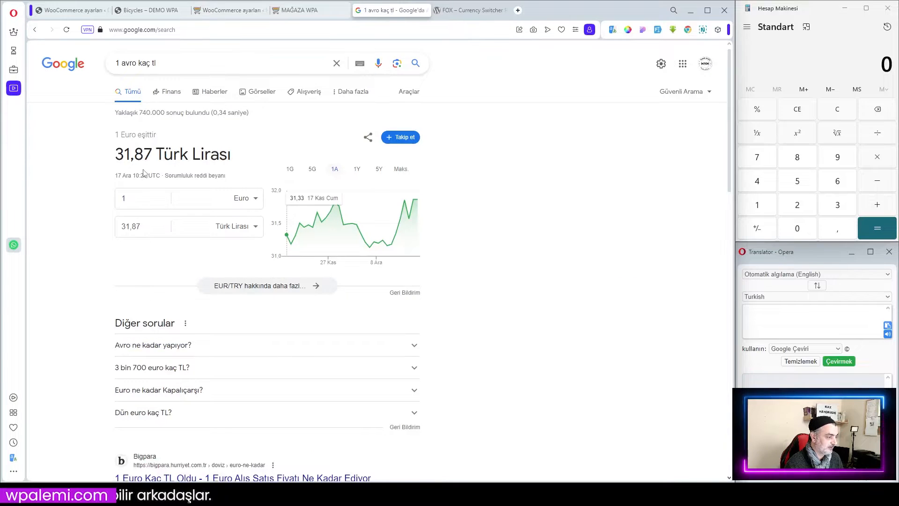
{"action": "left_click", "coordinate": [66, 30]}
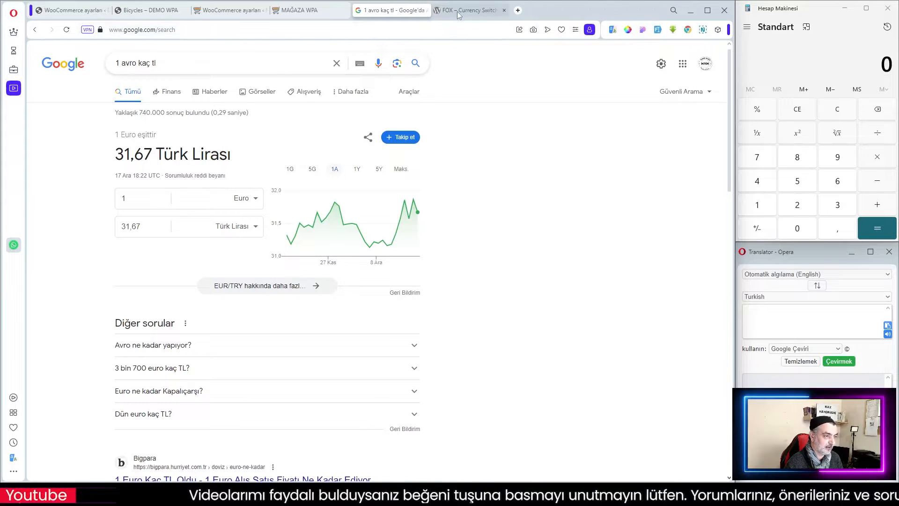
{"action": "left_click", "coordinate": [233, 8]}
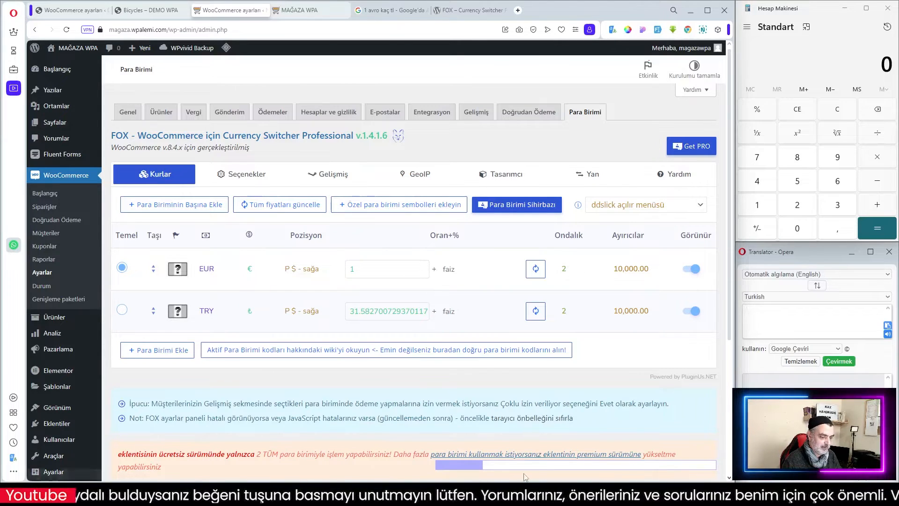
{"action": "mouse_move", "coordinate": [476, 469]}
{"action": "mouse_move", "coordinate": [448, 466]}
{"action": "left_mouse_down"}
{"action": "mouse_move", "coordinate": [688, 469]}
{"action": "mouse_move", "coordinate": [454, 469]}
{"action": "left_mouse_up"}
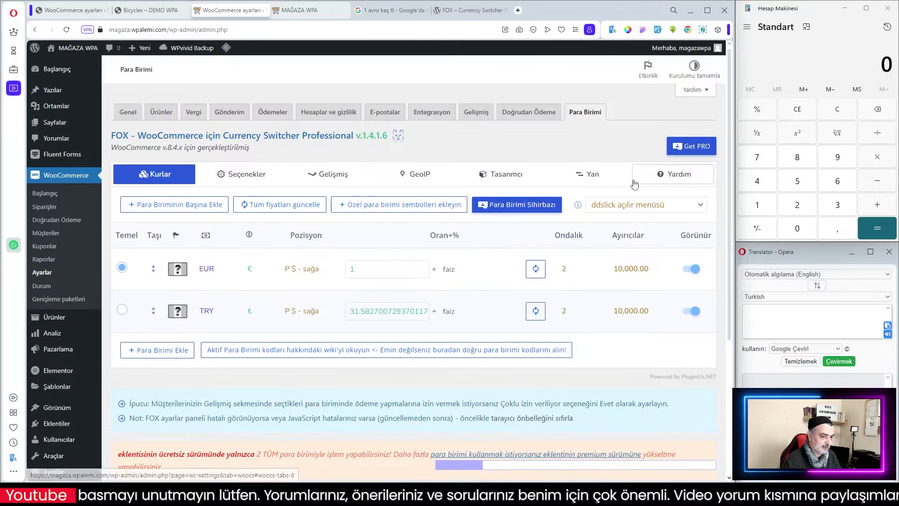
Open the help tab's free flag images resource and follow the Flaticon flag icons link.
{"action": "left_click", "coordinate": [684, 176]}
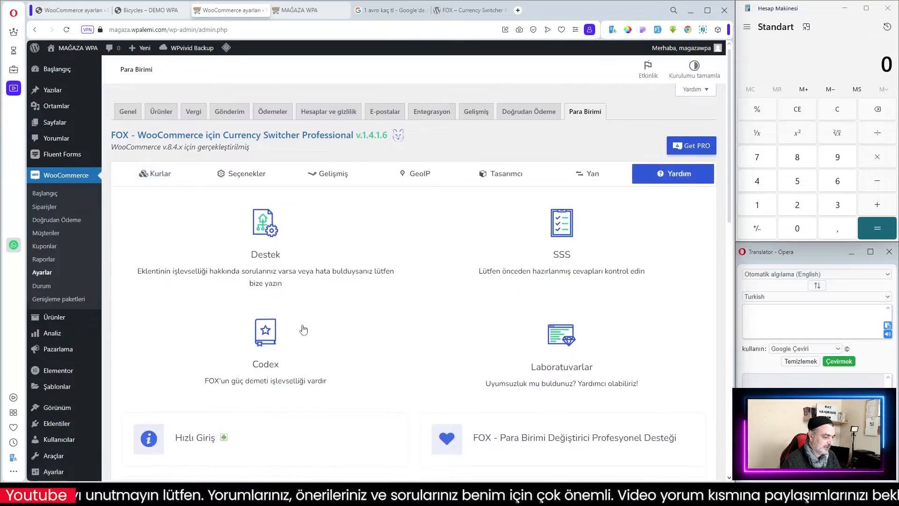
{"action": "scroll", "coordinate": [301, 356], "scroll_direction": "down", "scroll_amount": 5}
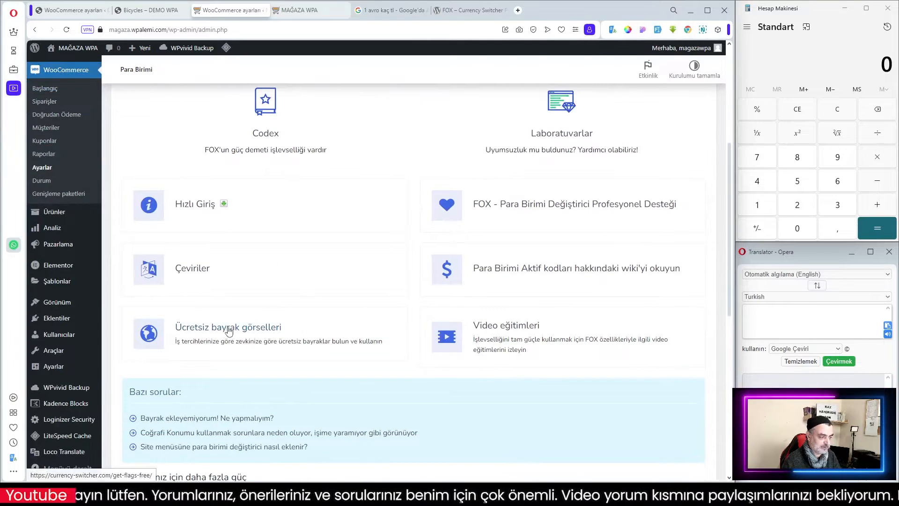
{"action": "left_click", "coordinate": [225, 328]}
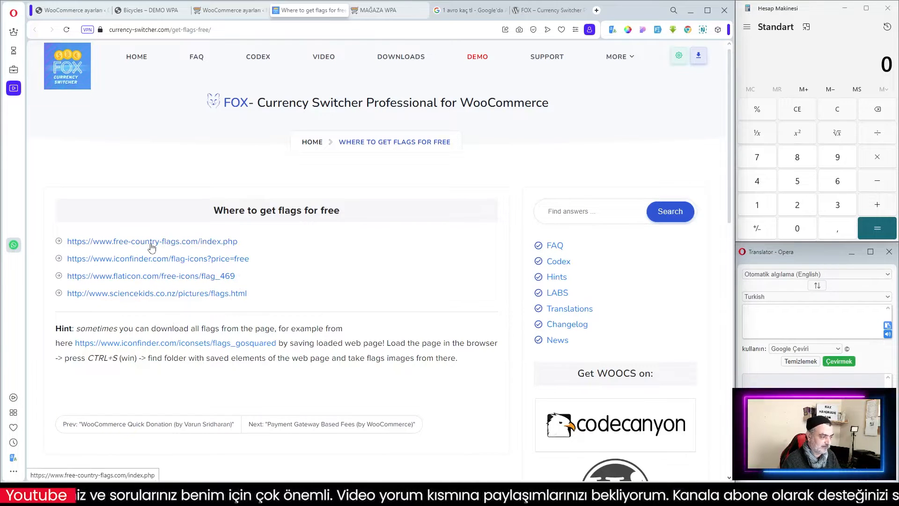
{"action": "left_click", "coordinate": [139, 277]}
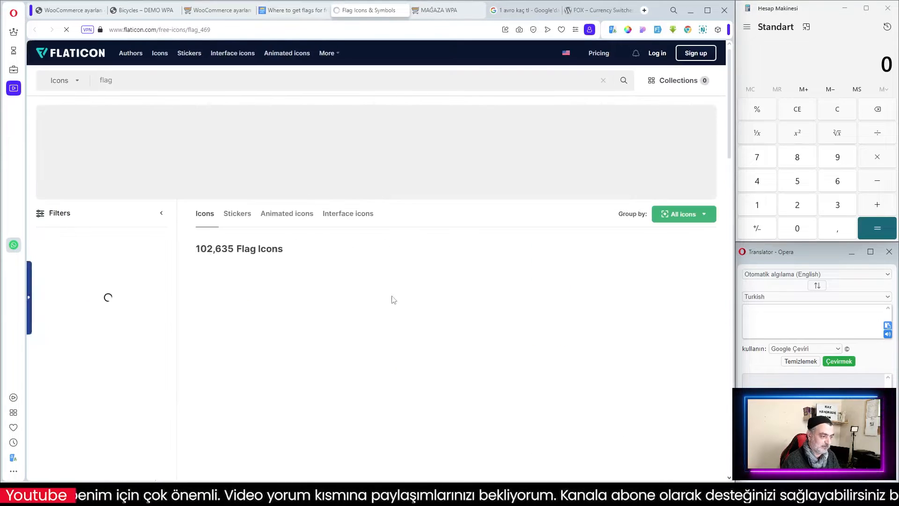
Browse the Flaticon flag icon gallery, then close the flag resource tabs.
{"action": "scroll", "coordinate": [542, 320], "scroll_direction": "down", "scroll_amount": 5}
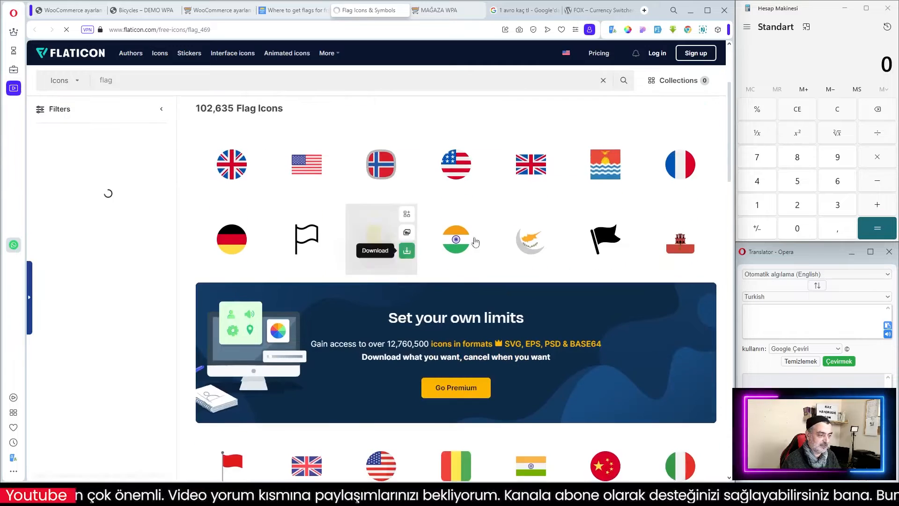
{"action": "scroll", "coordinate": [474, 346], "scroll_direction": "down", "scroll_amount": 3}
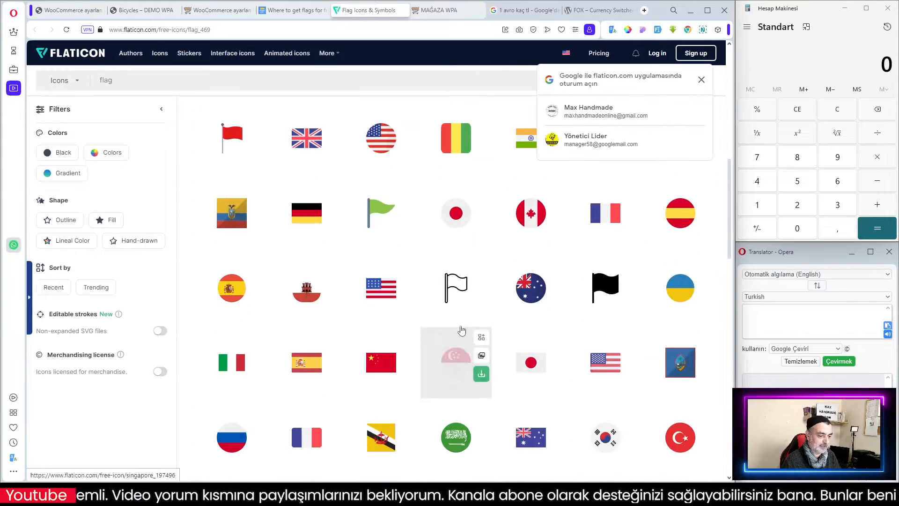
{"action": "scroll", "coordinate": [566, 366], "scroll_direction": "up", "scroll_amount": 1}
{"action": "scroll", "coordinate": [566, 365], "scroll_direction": "up", "scroll_amount": 6}
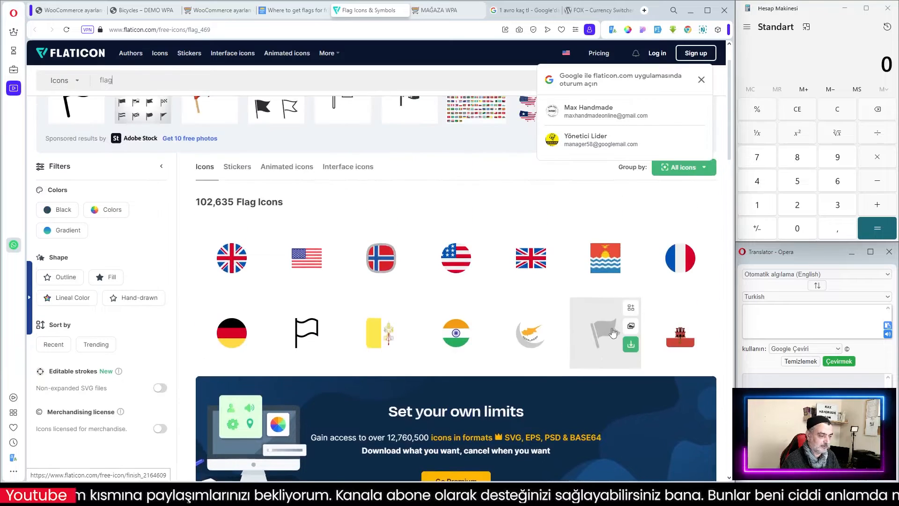
{"action": "scroll", "coordinate": [609, 342], "scroll_direction": "down", "scroll_amount": 4}
{"action": "scroll", "coordinate": [611, 337], "scroll_direction": "down", "scroll_amount": 15}
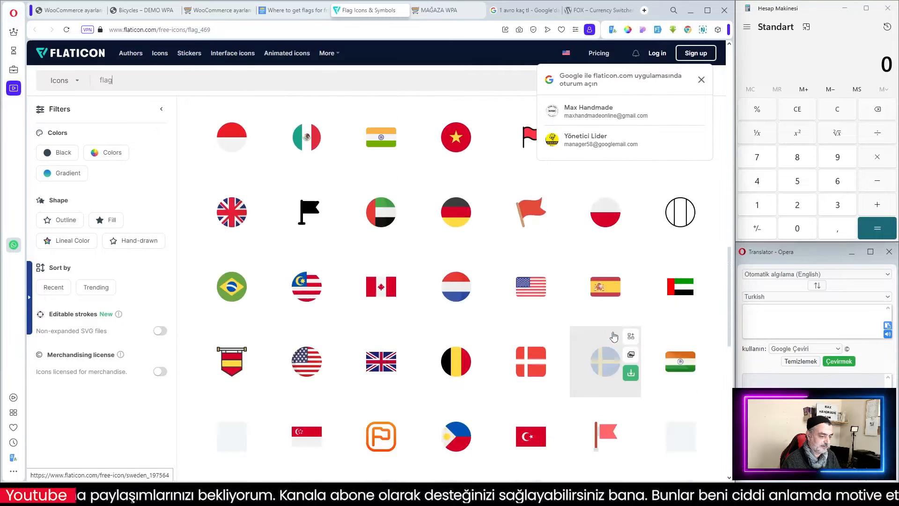
{"action": "scroll", "coordinate": [614, 335], "scroll_direction": "down", "scroll_amount": 3}
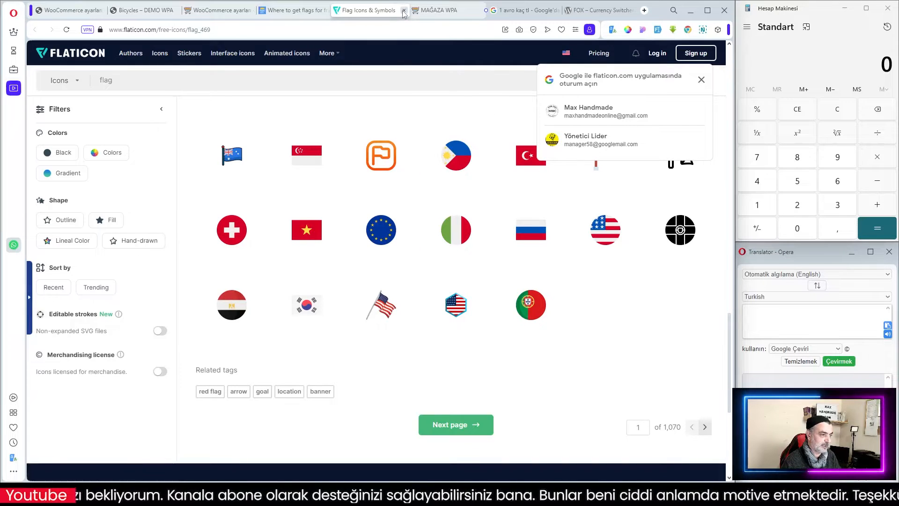
{"action": "key", "text": "ctrl+w"}
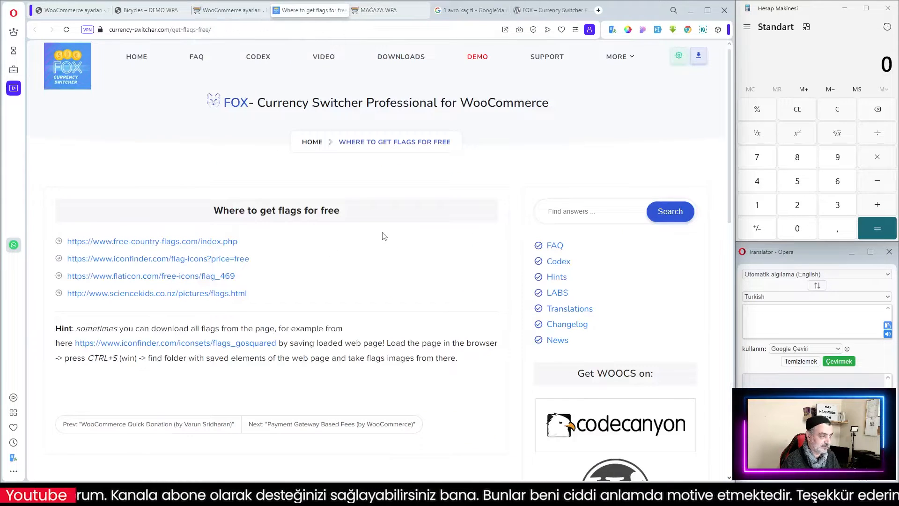
{"action": "key", "text": "ctrl+w"}
Assign the european flag image from the media library to the EUR currency.
{"action": "scroll", "coordinate": [207, 258], "scroll_direction": "up", "scroll_amount": 5}
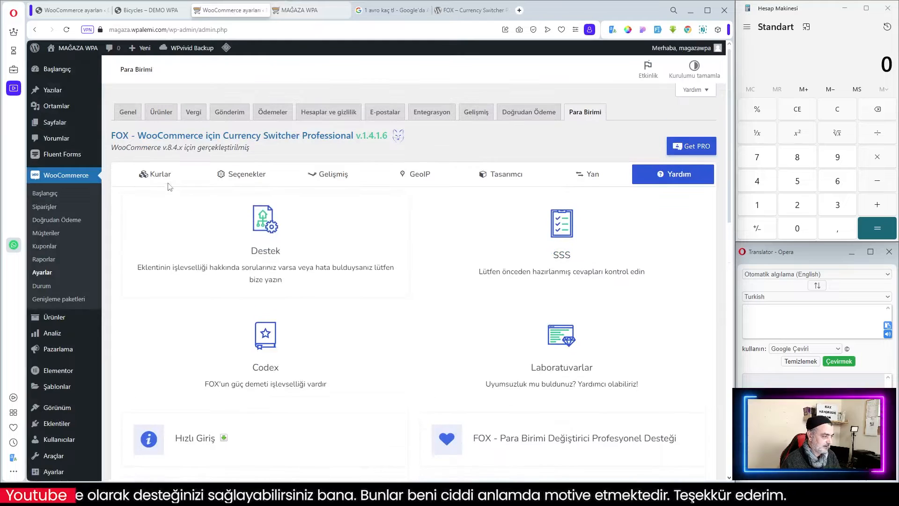
{"action": "left_click", "coordinate": [161, 177]}
{"action": "left_click", "coordinate": [180, 271]}
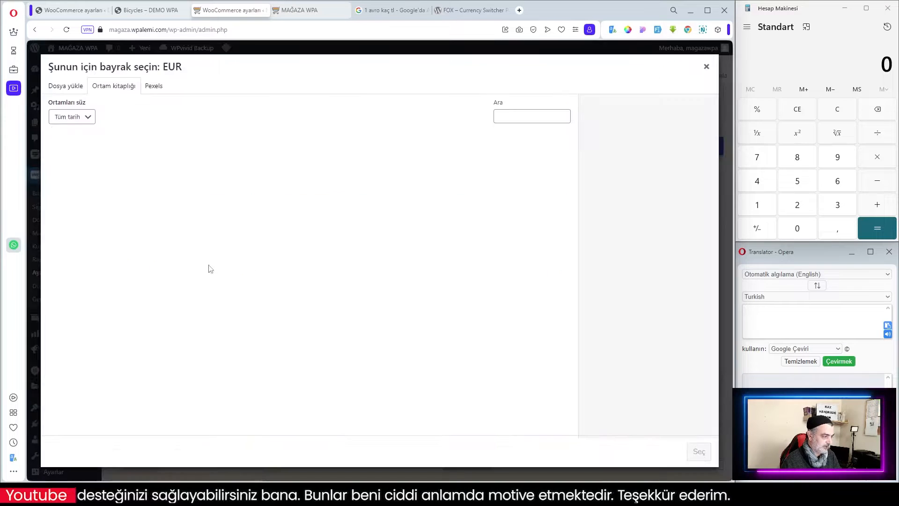
{"action": "left_click", "coordinate": [142, 166]}
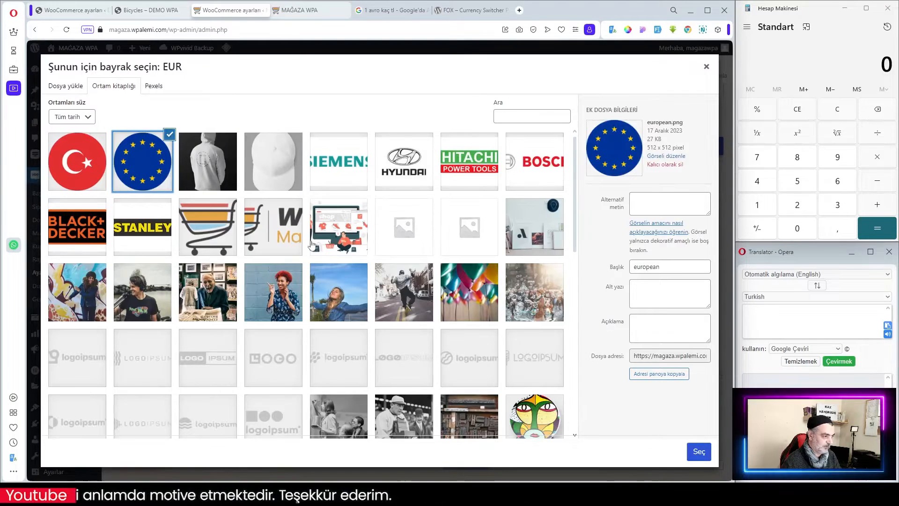
{"action": "left_click", "coordinate": [708, 450]}
Assign the turkey flag image from the media library to the TRY currency.
{"action": "left_click", "coordinate": [178, 317]}
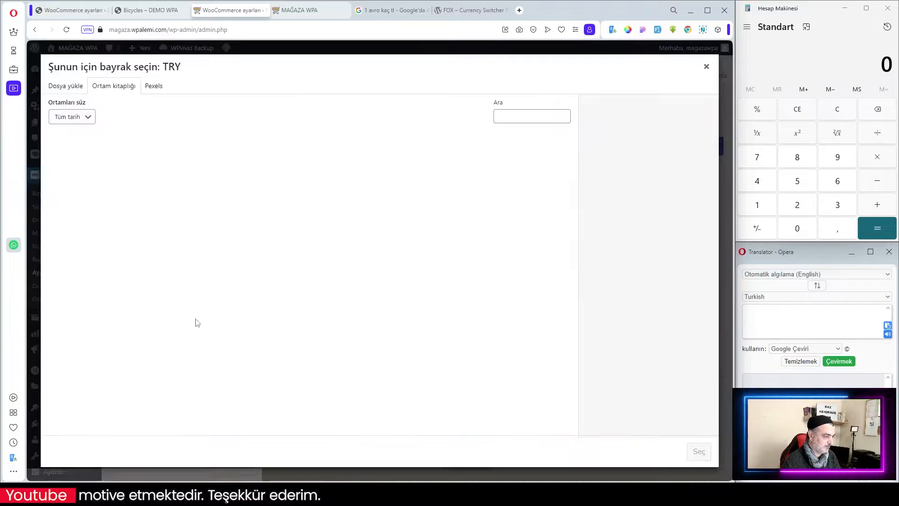
{"action": "left_click", "coordinate": [77, 172]}
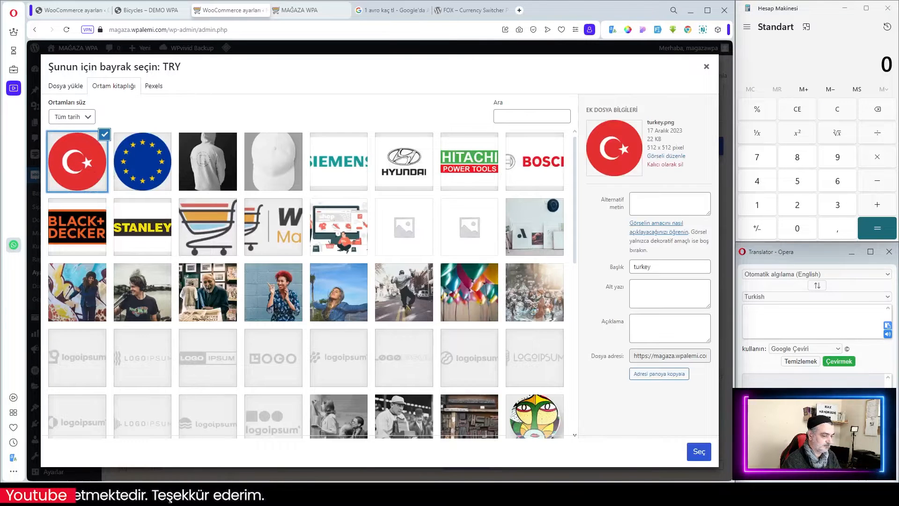
{"action": "left_click", "coordinate": [697, 459]}
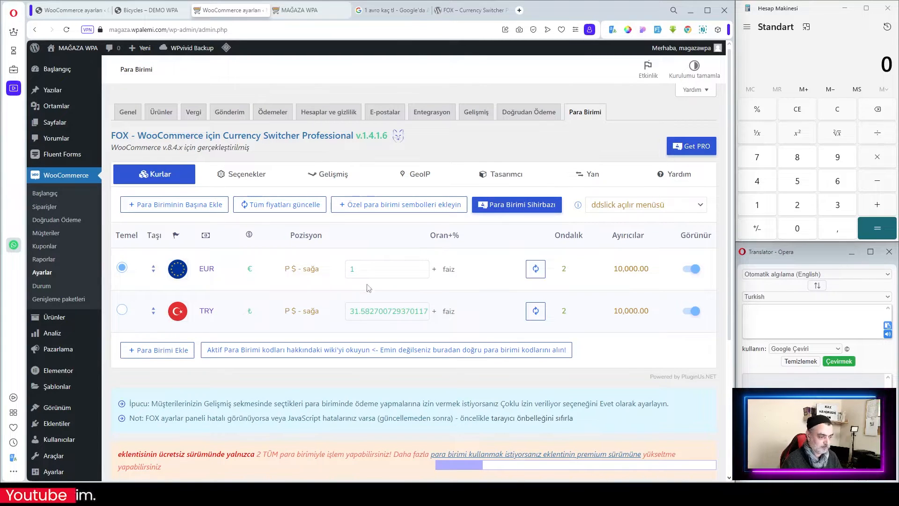
Make TRY the base currency instead of EUR.
{"action": "left_click", "coordinate": [365, 275]}
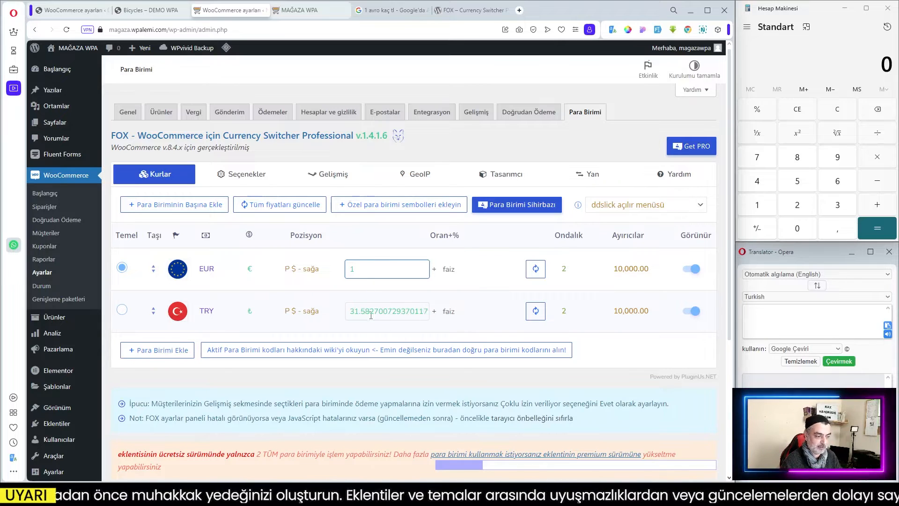
{"action": "left_click_drag", "start_coordinate": [373, 312], "coordinate": [454, 311]}
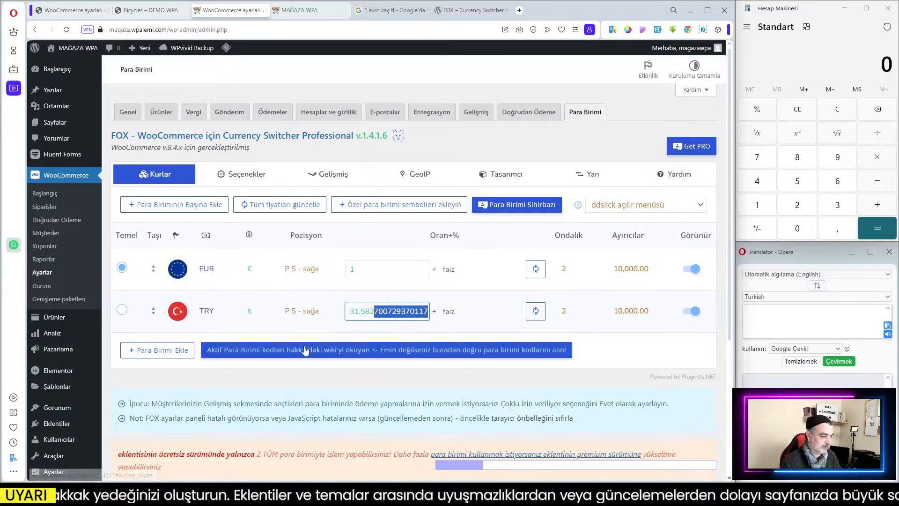
{"action": "left_click", "coordinate": [124, 313]}
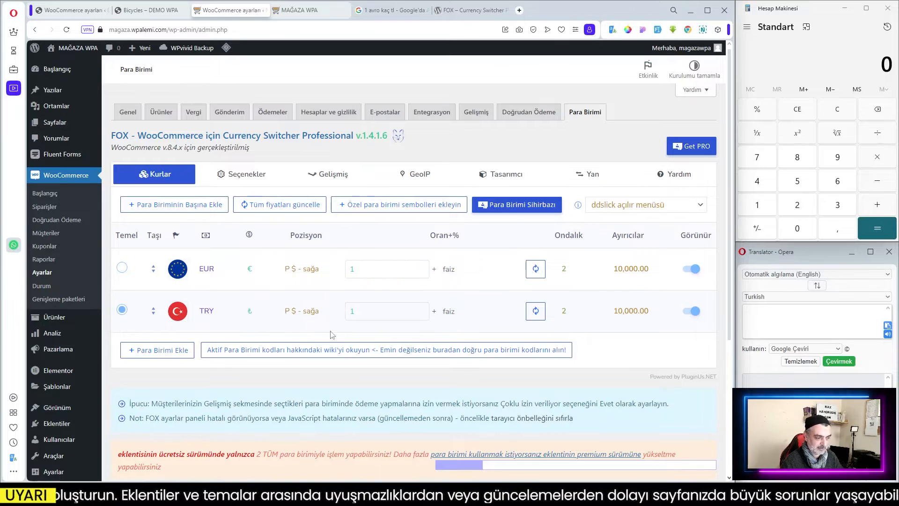
Open the currency wizard dialog and close it again.
{"action": "left_click", "coordinate": [490, 274]}
{"action": "left_click", "coordinate": [511, 208]}
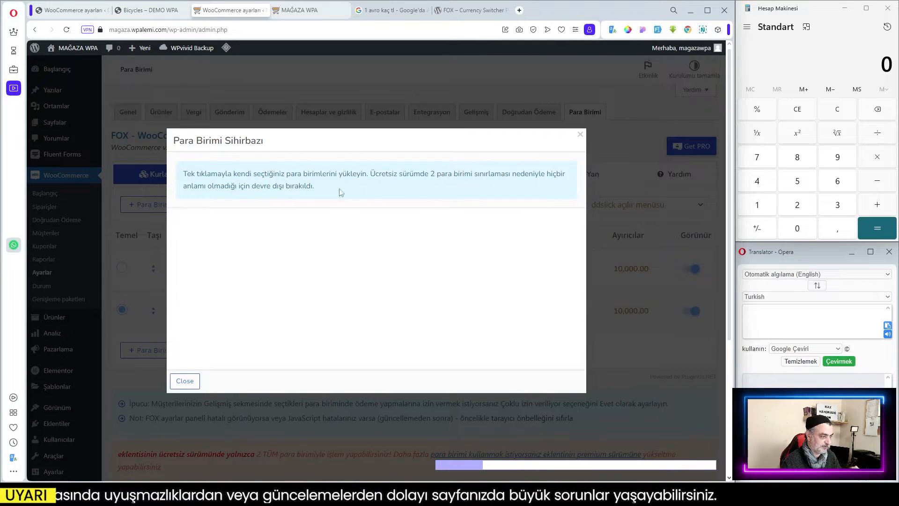
{"action": "left_click", "coordinate": [187, 381]}
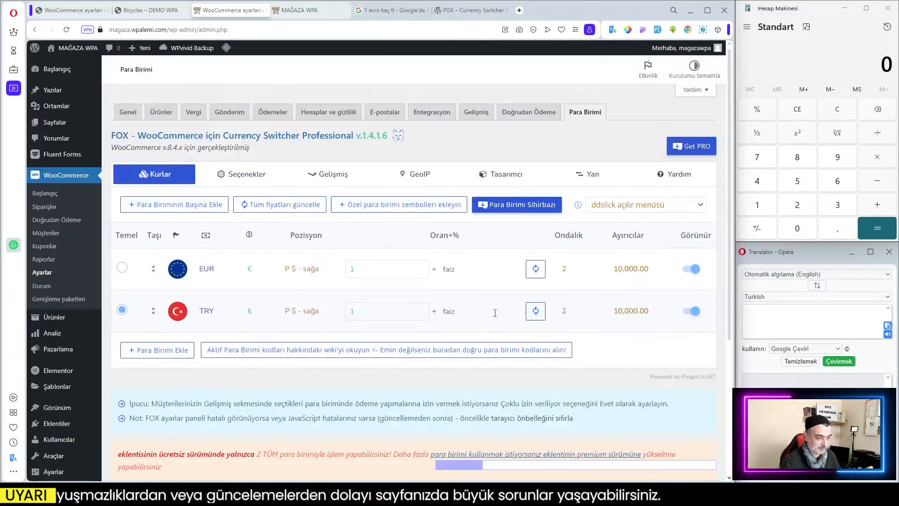
Update the EUR exchange rate automatically from the rate service.
{"action": "left_click", "coordinate": [388, 310]}
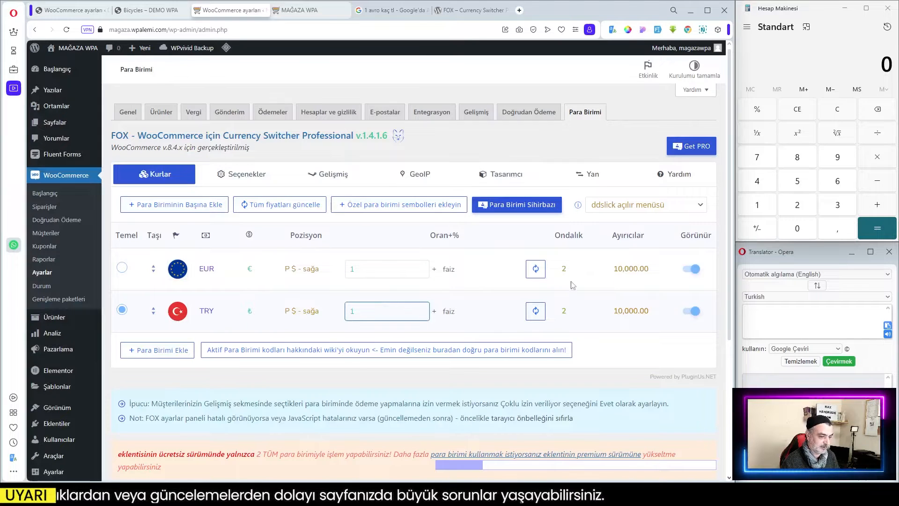
{"action": "left_click", "coordinate": [537, 270]}
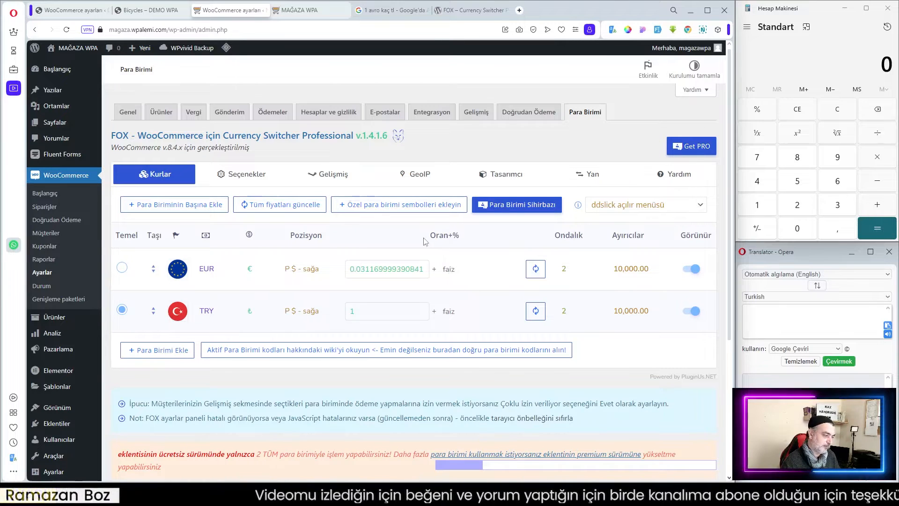
Try setting the EUR rate manually to 0.032, then refresh it from the rate service.
{"action": "left_click", "coordinate": [449, 271]}
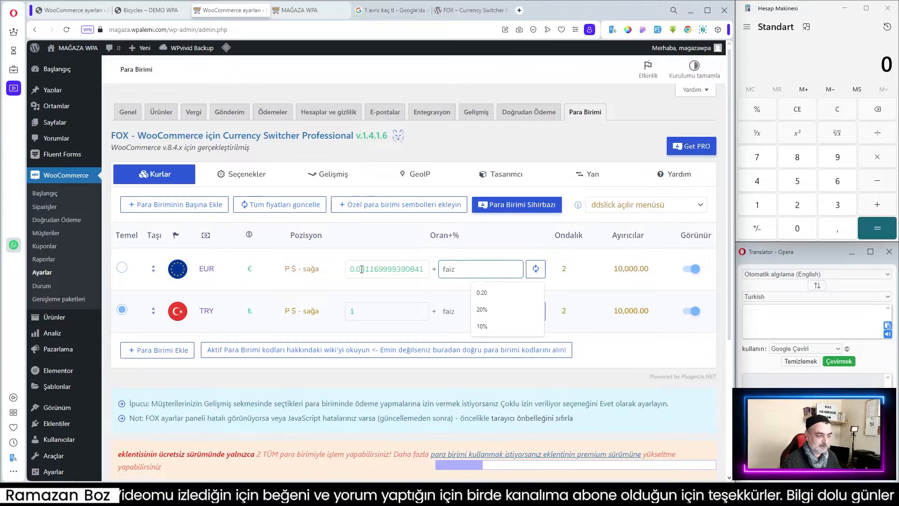
{"action": "left_click_drag", "start_coordinate": [349, 270], "coordinate": [394, 269]}
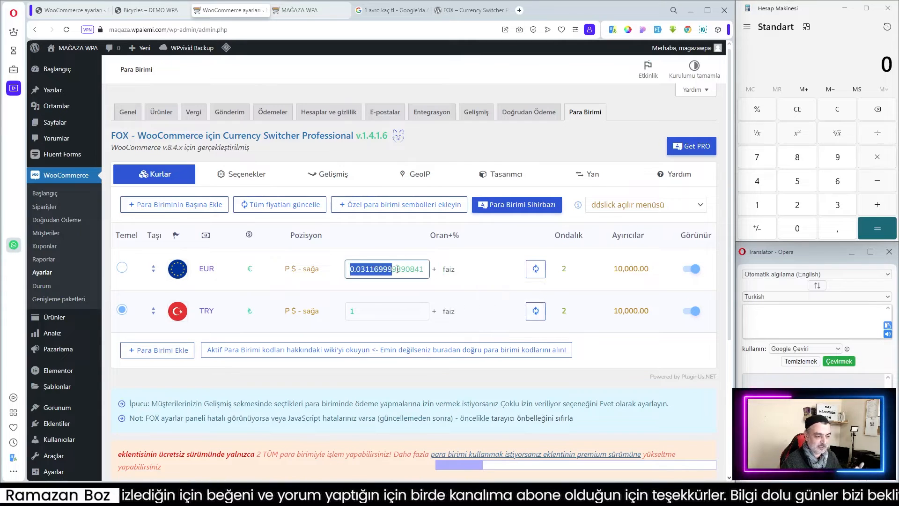
{"action": "left_click", "coordinate": [423, 254]}
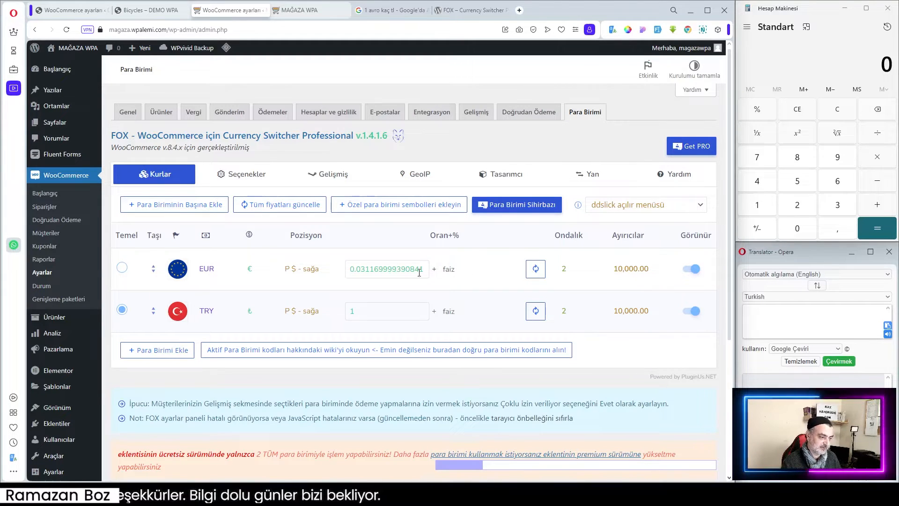
{"action": "left_click_drag", "start_coordinate": [363, 269], "coordinate": [429, 275]}
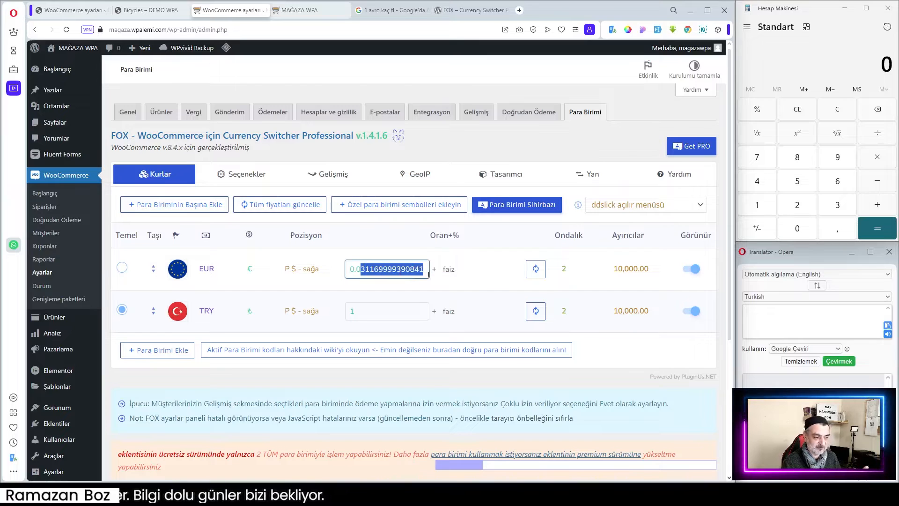
{"action": "left_click", "coordinate": [385, 271]}
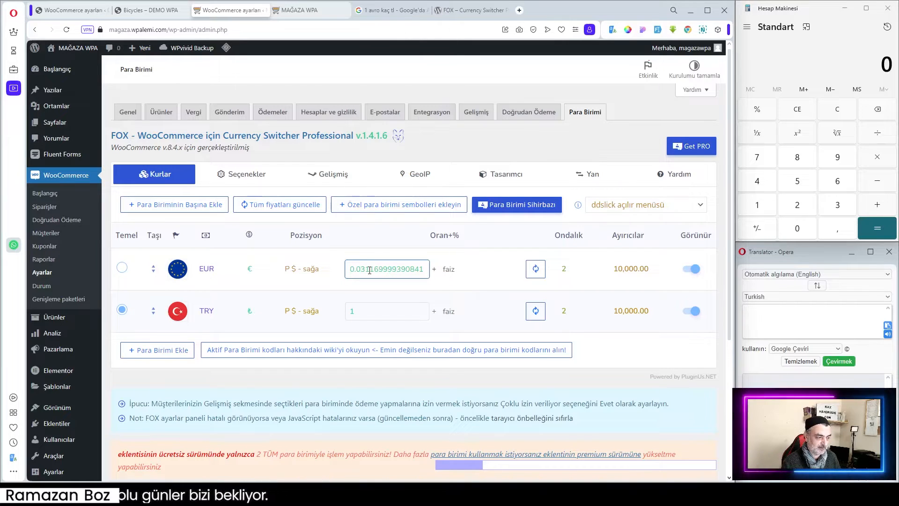
{"action": "left_click_drag", "start_coordinate": [367, 268], "coordinate": [435, 278]}
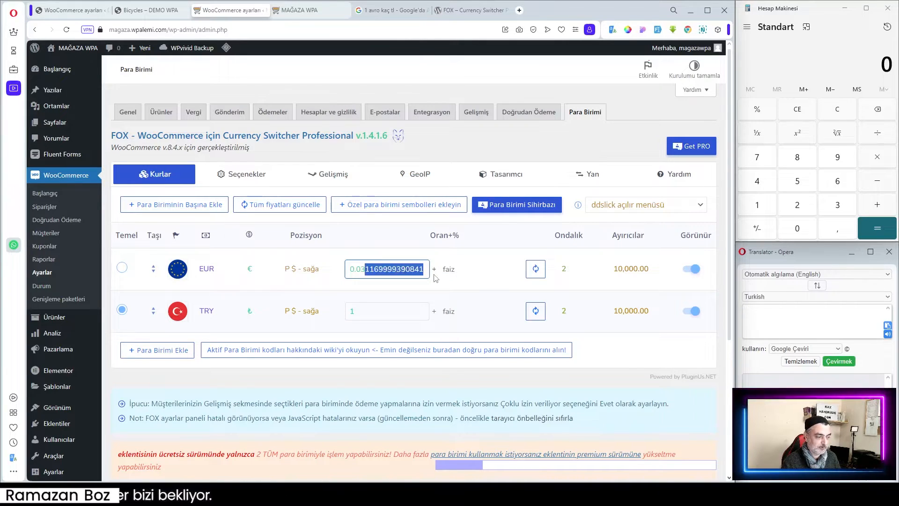
{"action": "type", "text": "2"}
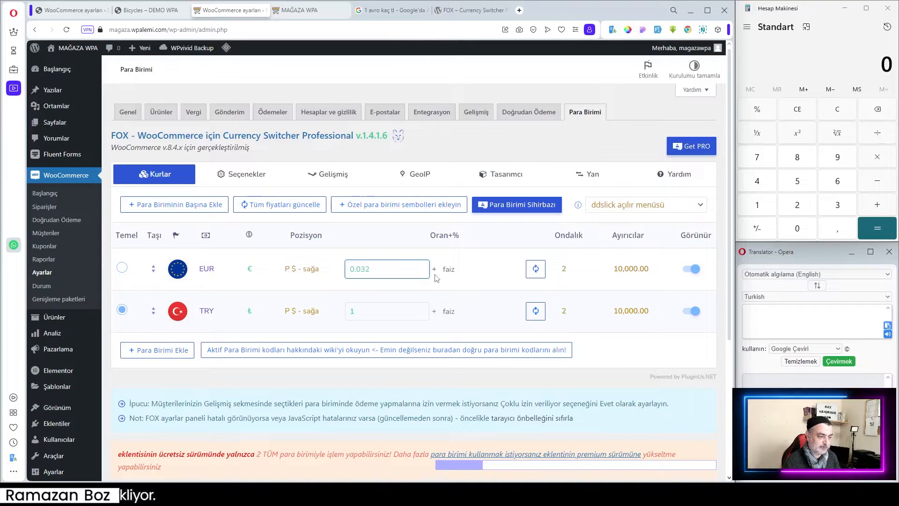
{"action": "left_click", "coordinate": [384, 270]}
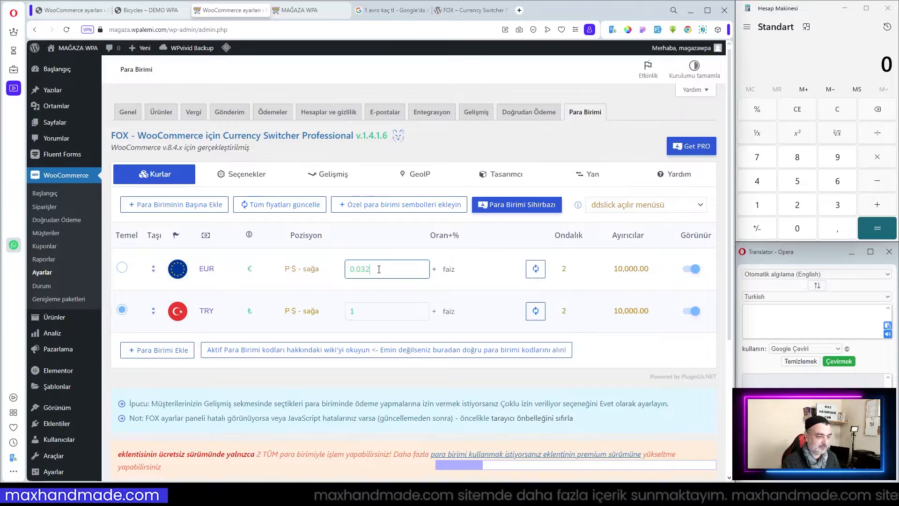
{"action": "left_click", "coordinate": [536, 268]}
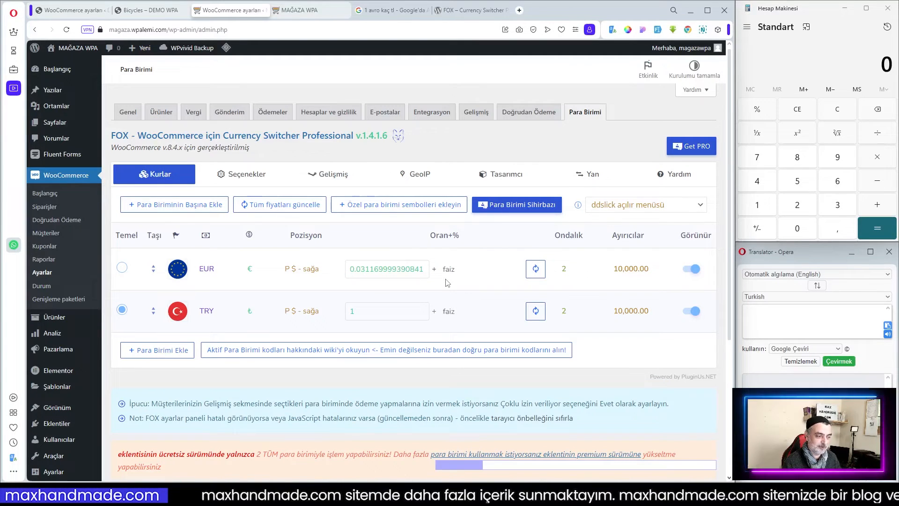
Try adding a 20% interest to the EUR rate, then clear the interest field.
{"action": "left_click", "coordinate": [467, 270]}
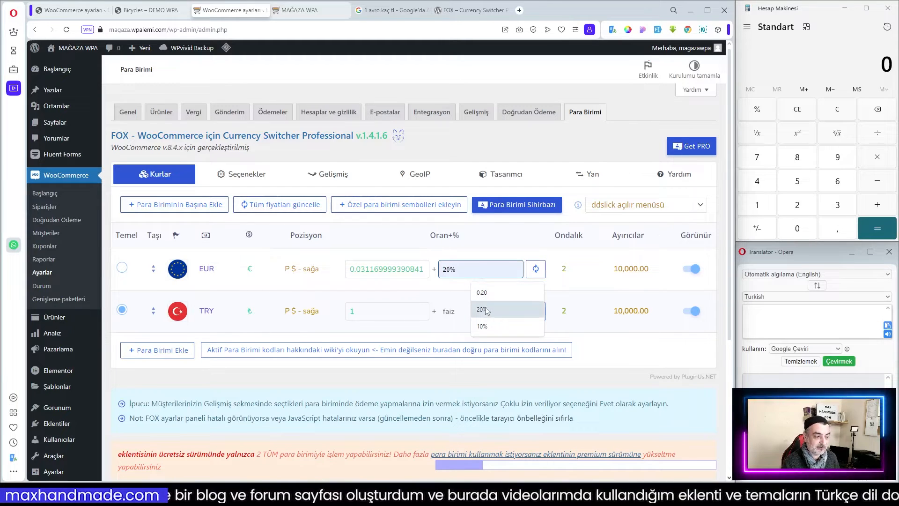
{"action": "left_click", "coordinate": [483, 254]}
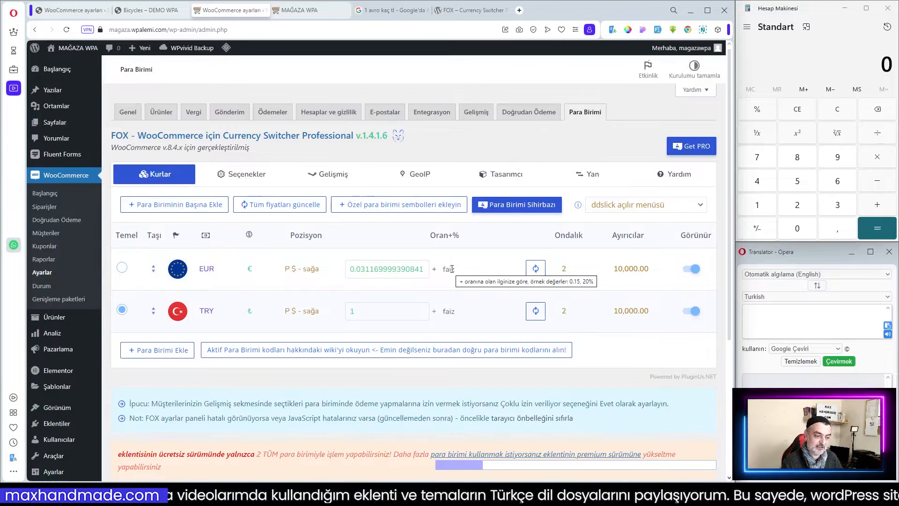
{"action": "left_click", "coordinate": [452, 269]}
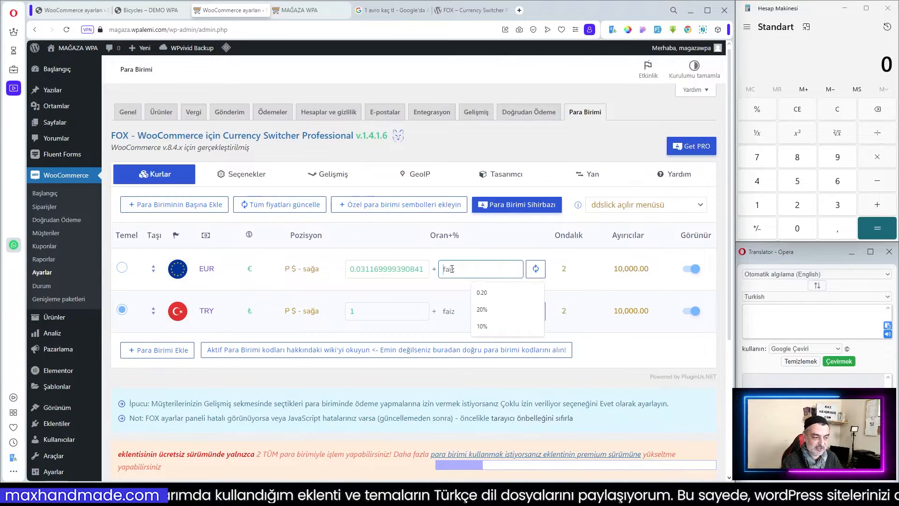
{"action": "left_click", "coordinate": [486, 311]}
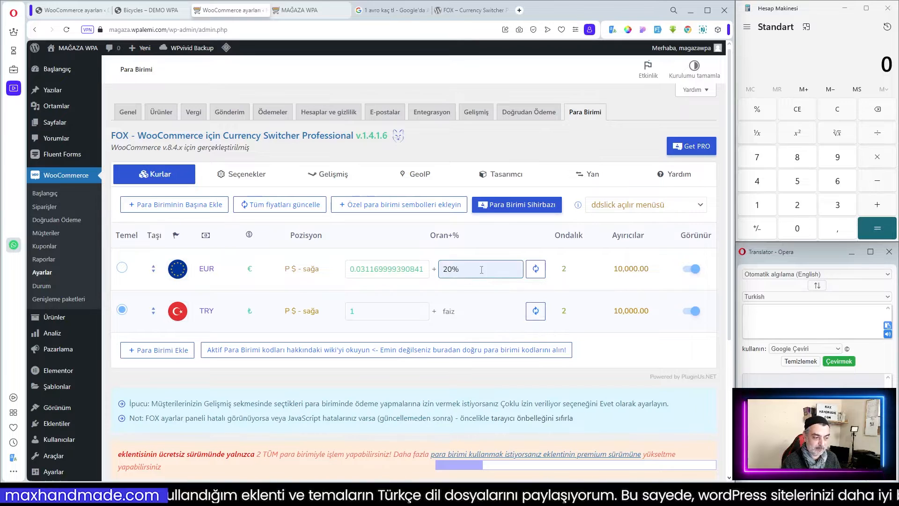
{"action": "double_click", "coordinate": [454, 269]}
{"action": "left_click_drag", "start_coordinate": [460, 269], "coordinate": [427, 271]}
{"action": "key", "text": "BackSpace"}
{"action": "left_click", "coordinate": [492, 246]}
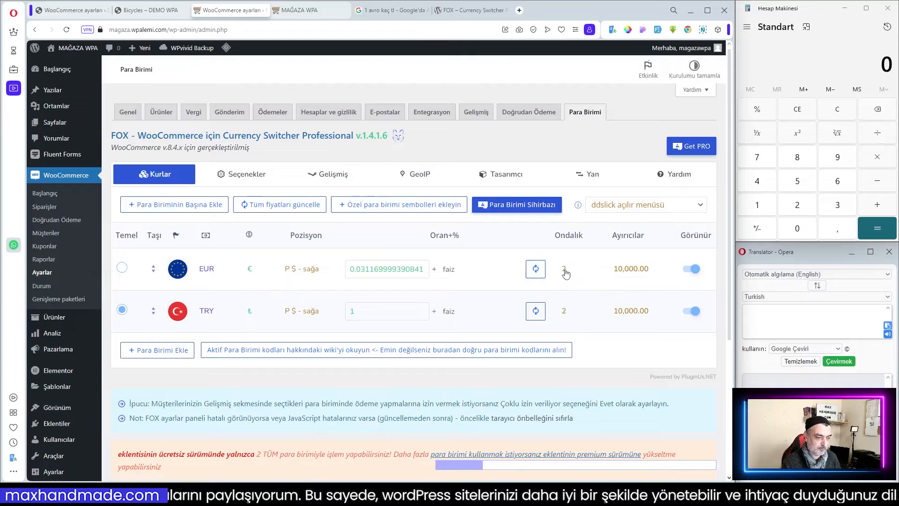
Inspect the cents display options for the EUR currency row.
{"action": "left_click_drag", "start_coordinate": [475, 465], "coordinate": [709, 471]}
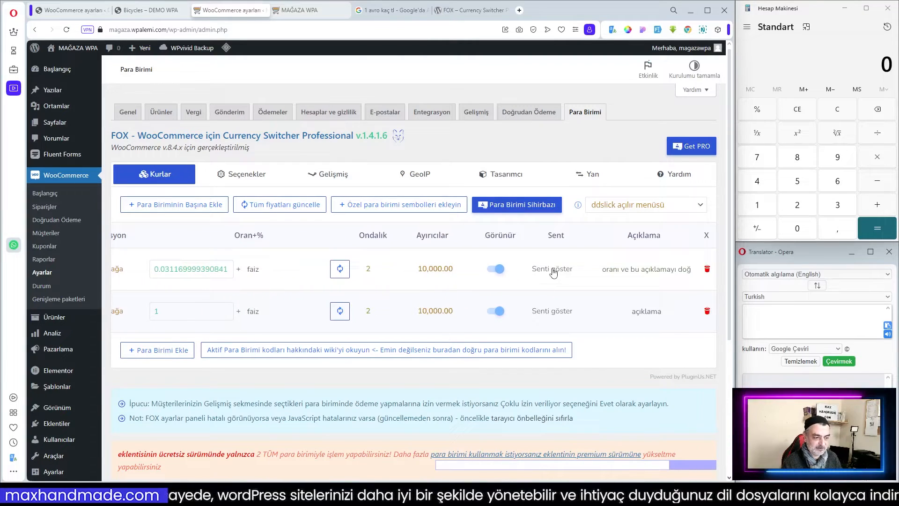
{"action": "left_click", "coordinate": [554, 269]}
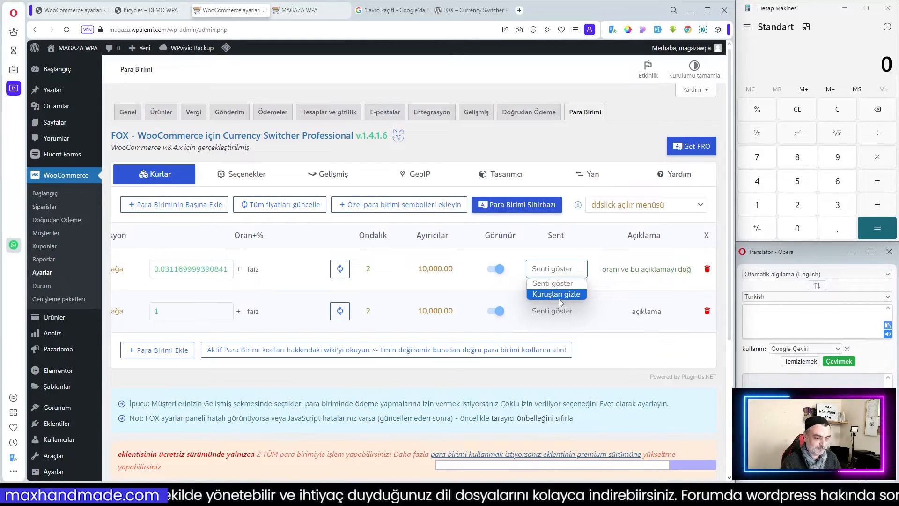
{"action": "left_click", "coordinate": [586, 232]}
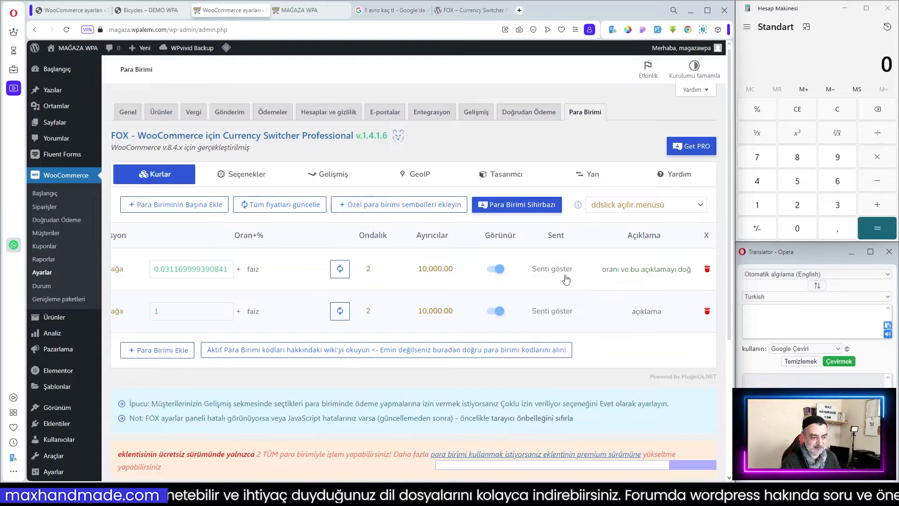
Check the currency switcher on the demo shop's Bicycles page, then return to the plugin settings.
{"action": "left_click", "coordinate": [654, 269]}
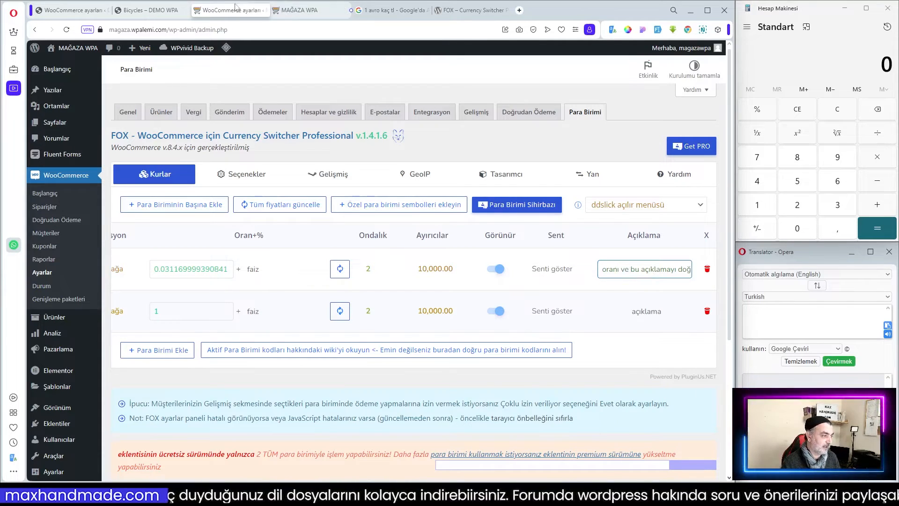
{"action": "left_click", "coordinate": [149, 10]}
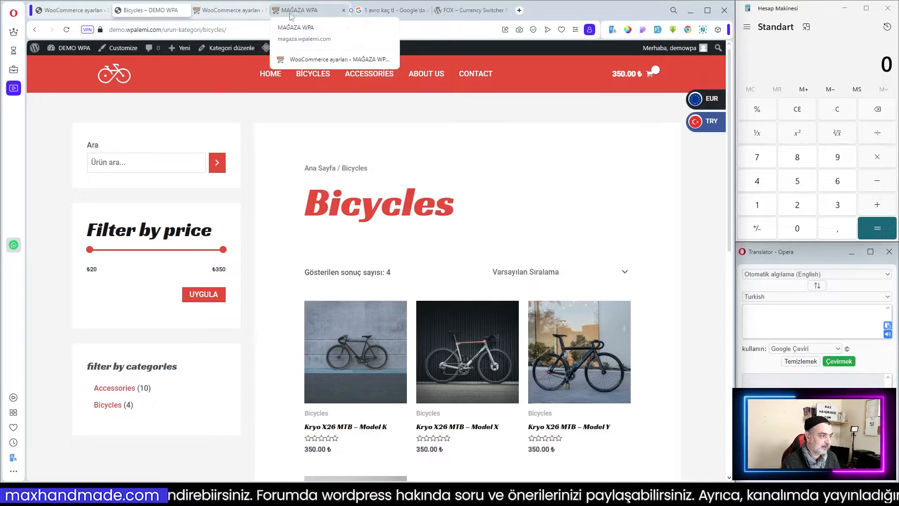
{"action": "left_click", "coordinate": [235, 11]}
Clear the EUR currency's description text.
{"action": "left_click_drag", "start_coordinate": [604, 270], "coordinate": [714, 276]}
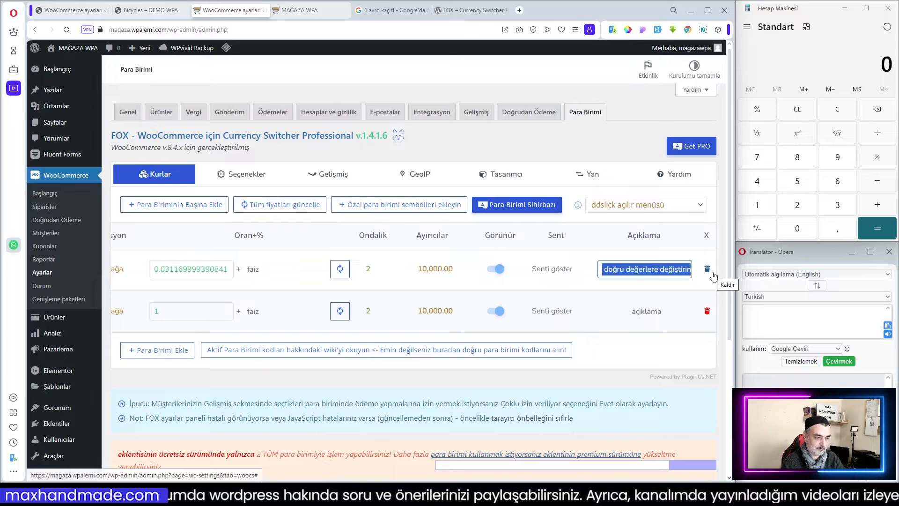
{"action": "key", "text": "BackSpace"}
{"action": "left_click", "coordinate": [296, 412]}
Save the currency settings.
{"action": "left_click_drag", "start_coordinate": [655, 465], "coordinate": [433, 466]}
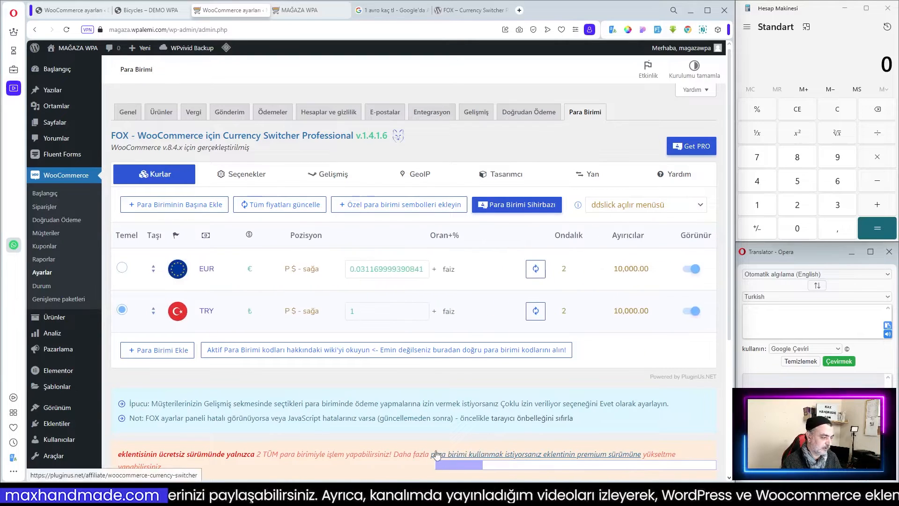
{"action": "scroll", "coordinate": [187, 384], "scroll_direction": "down", "scroll_amount": 3}
{"action": "scroll", "coordinate": [187, 384], "scroll_direction": "down", "scroll_amount": 1}
{"action": "left_click", "coordinate": [150, 427]}
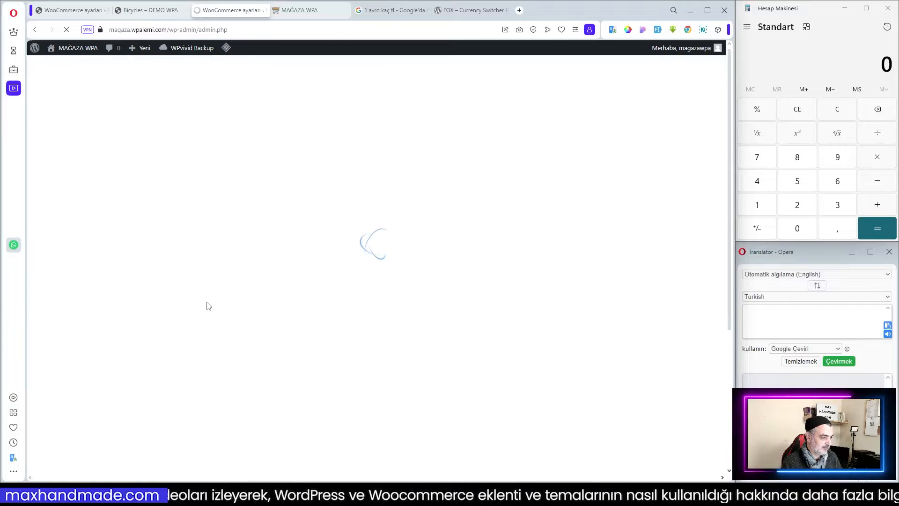
Update all currency rates from the aggregator.
{"action": "scroll", "coordinate": [220, 384], "scroll_direction": "down", "scroll_amount": 3}
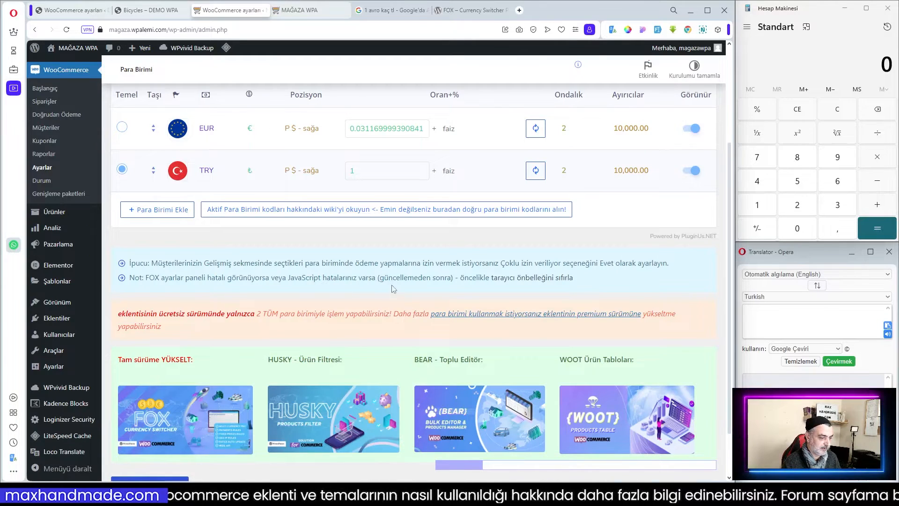
{"action": "scroll", "coordinate": [390, 290], "scroll_direction": "up", "scroll_amount": 3}
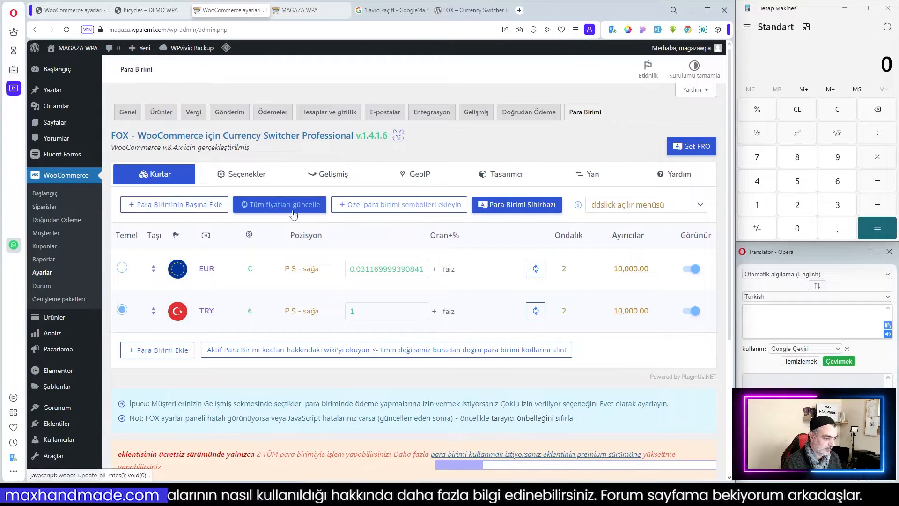
{"action": "left_click", "coordinate": [277, 206]}
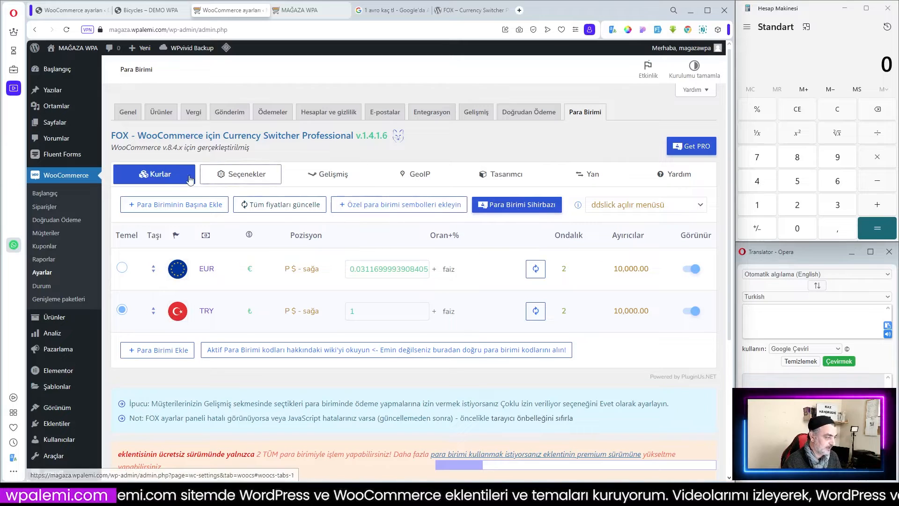
Open the Options tab and read the description of the welcome currency option.
{"action": "left_click", "coordinate": [232, 174]}
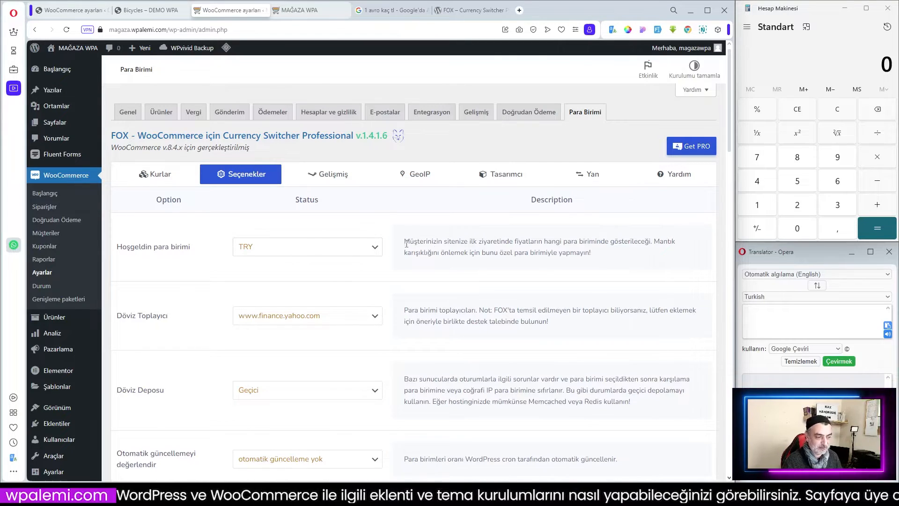
{"action": "left_click_drag", "start_coordinate": [404, 244], "coordinate": [591, 253]}
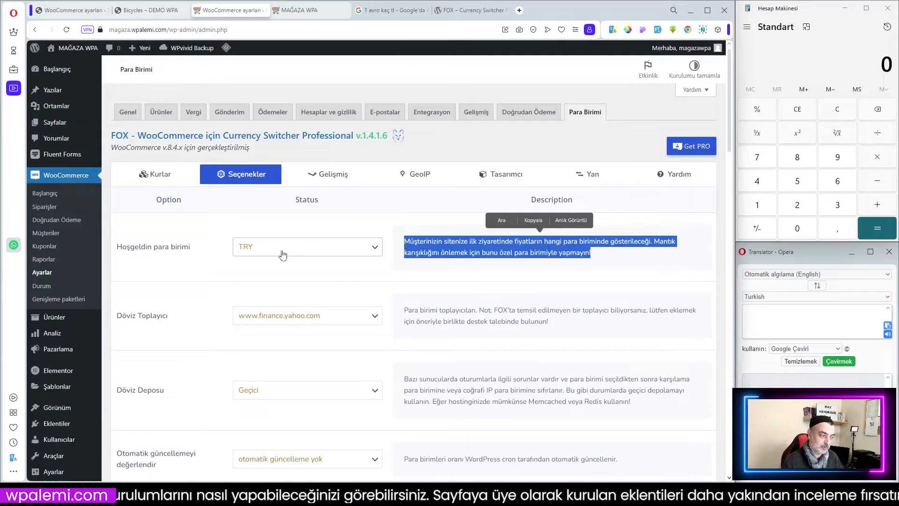
{"action": "left_click", "coordinate": [302, 273]}
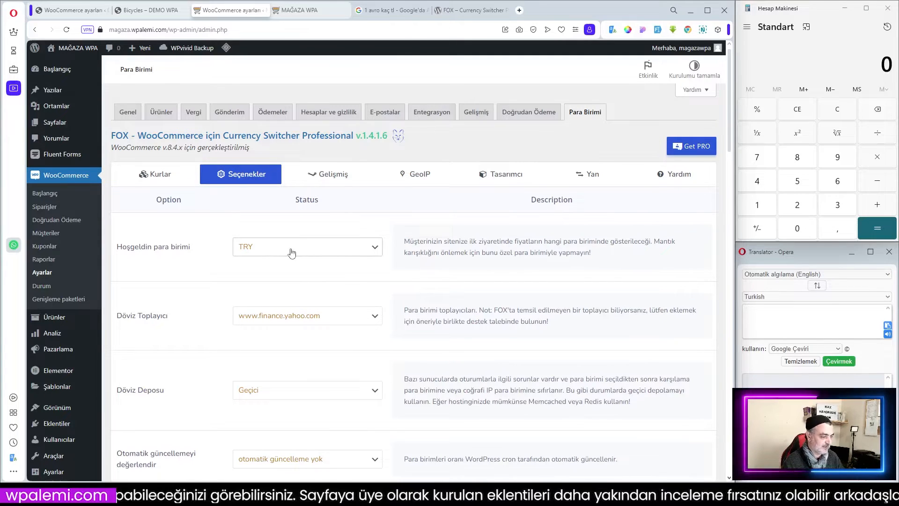
{"action": "scroll", "coordinate": [198, 254], "scroll_direction": "down", "scroll_amount": 2}
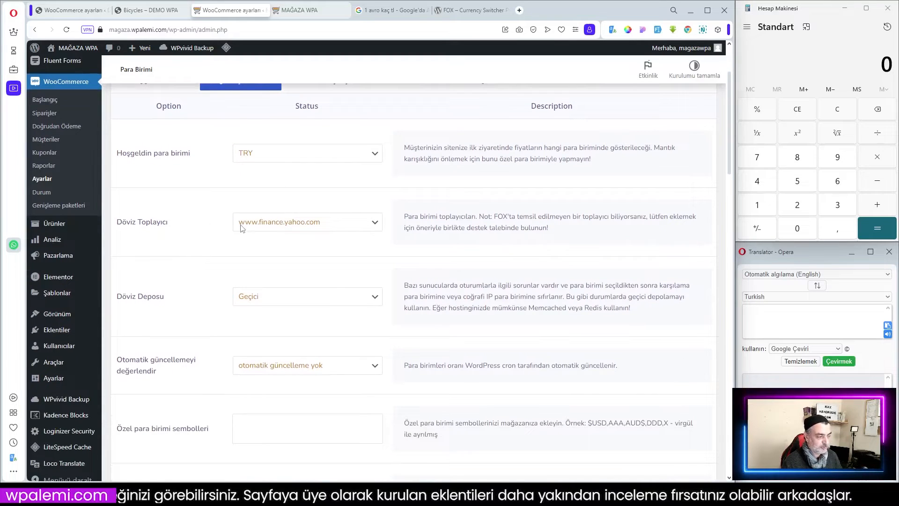
{"action": "left_click", "coordinate": [305, 226]}
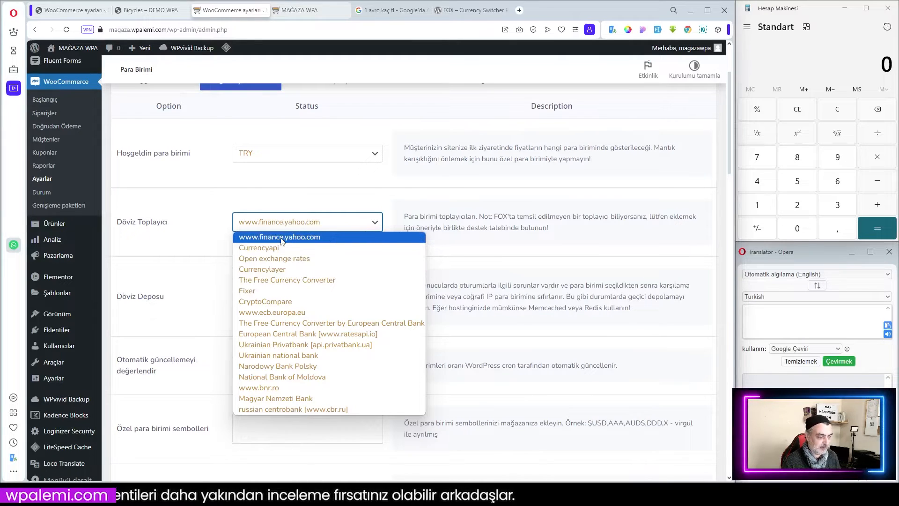
{"action": "left_click", "coordinate": [266, 250]}
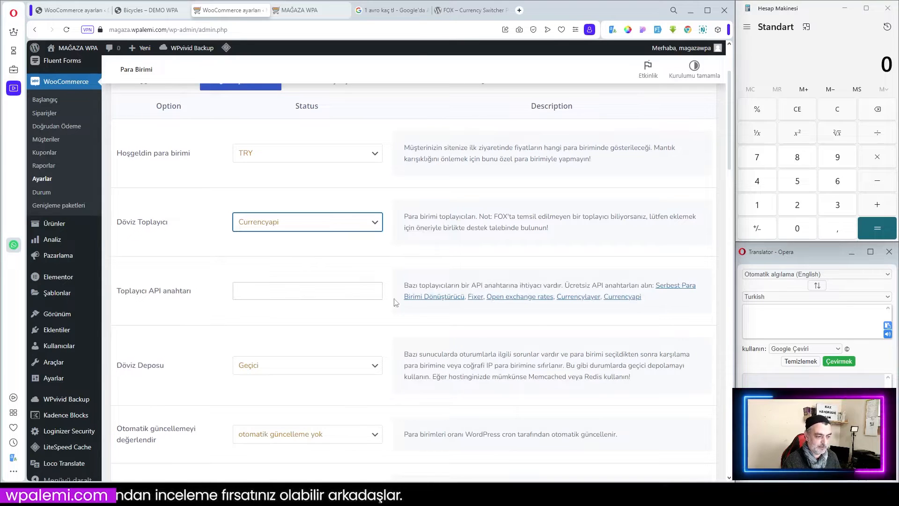
{"action": "left_click", "coordinate": [278, 223]}
{"action": "left_click", "coordinate": [280, 260]}
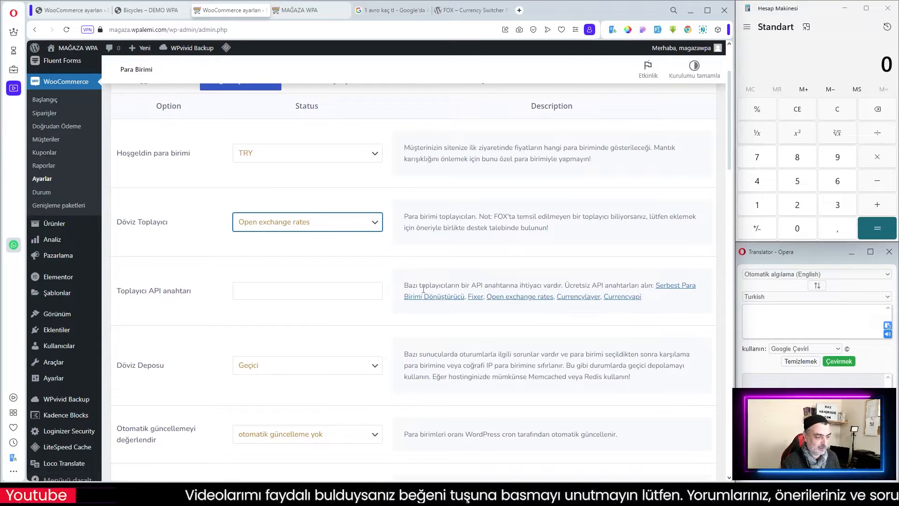
{"action": "left_click", "coordinate": [305, 226]}
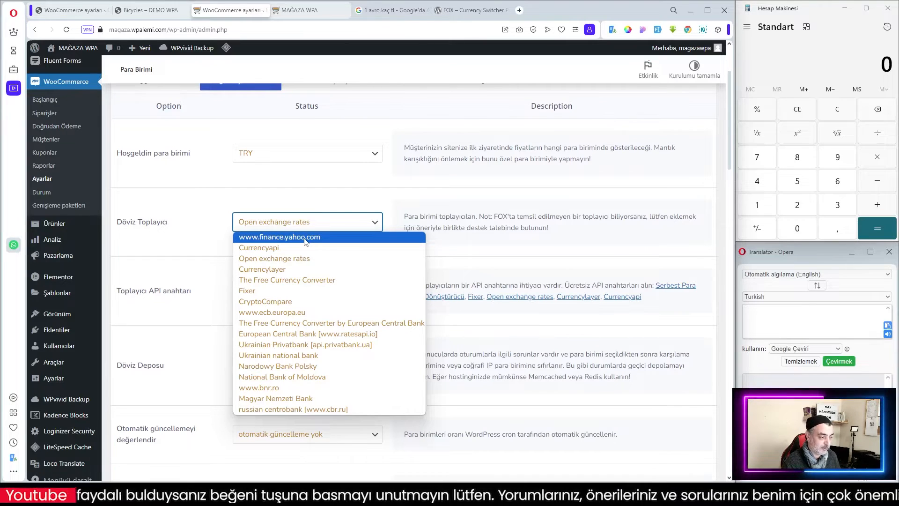
{"action": "left_click", "coordinate": [305, 238]}
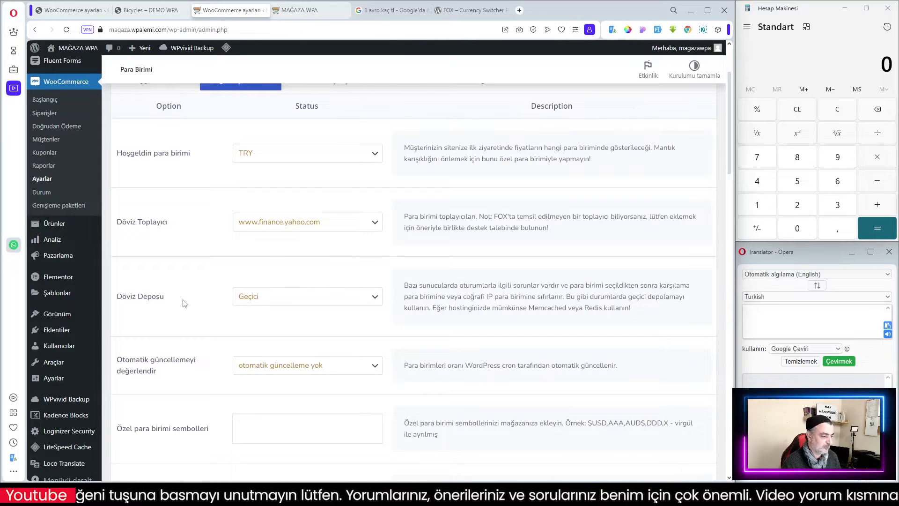
Set the currency storage option to Memcached.
{"action": "left_click_drag", "start_coordinate": [406, 283], "coordinate": [654, 318]}
{"action": "left_click", "coordinate": [655, 319]}
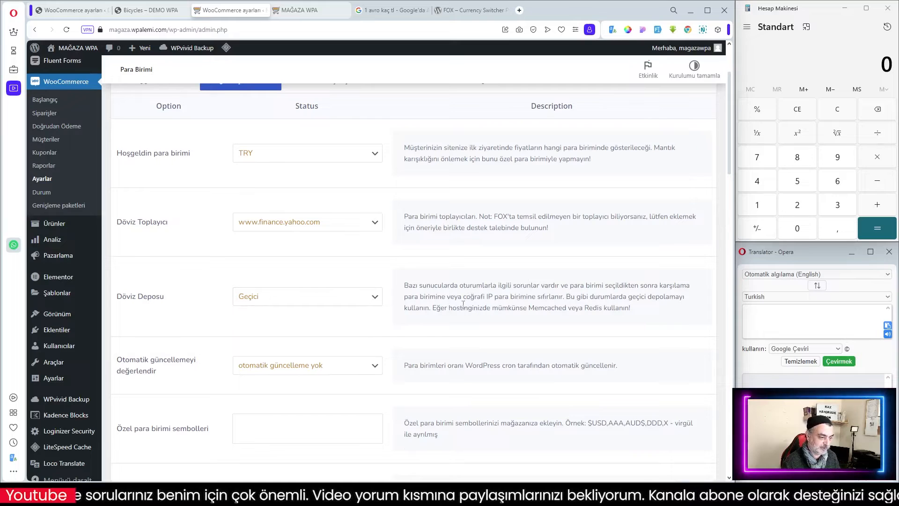
{"action": "left_click", "coordinate": [377, 299]}
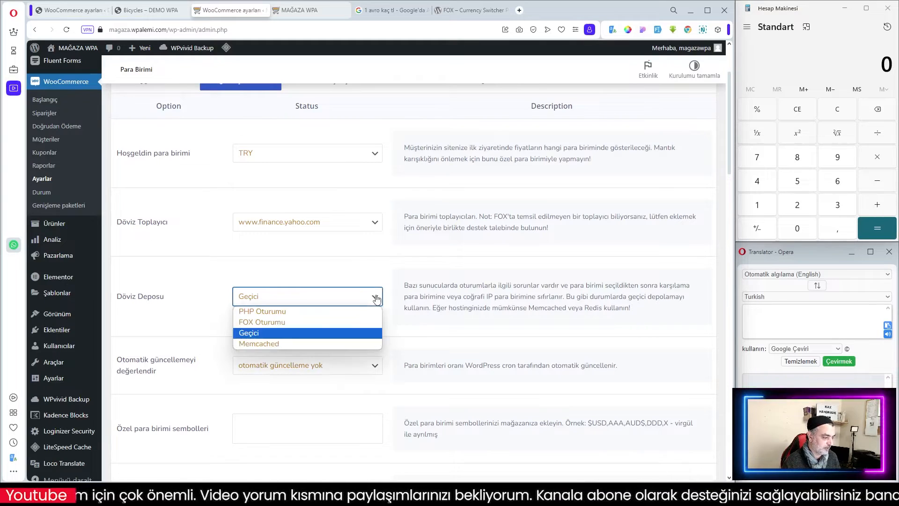
{"action": "left_click", "coordinate": [533, 325]}
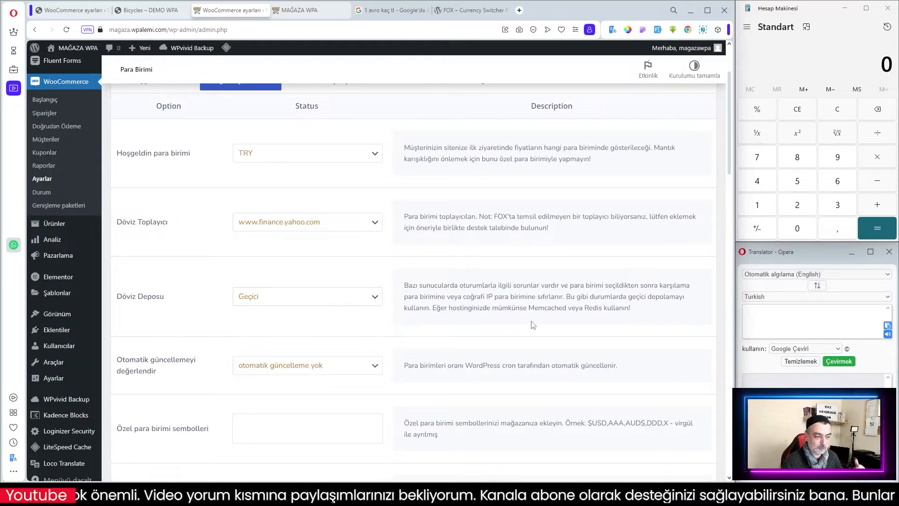
{"action": "left_click_drag", "start_coordinate": [450, 311], "coordinate": [630, 309]}
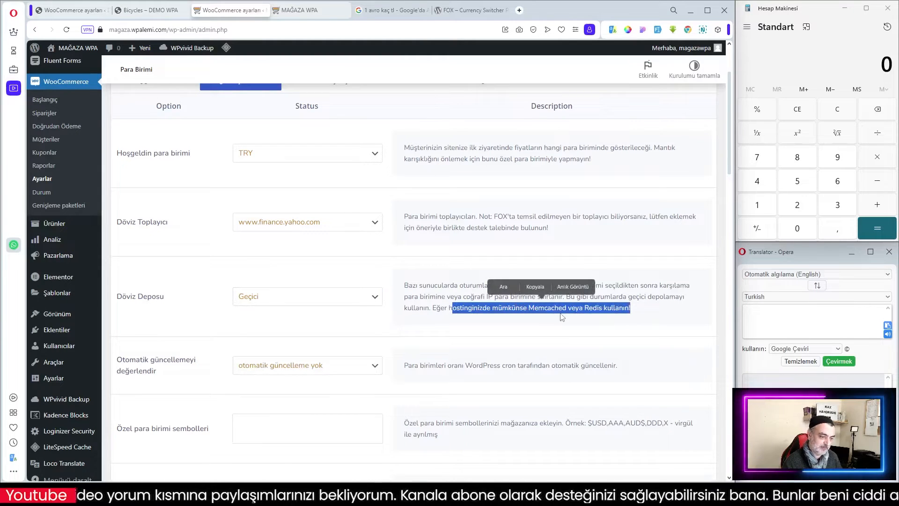
{"action": "left_click", "coordinate": [594, 310]}
{"action": "double_click", "coordinate": [588, 309]}
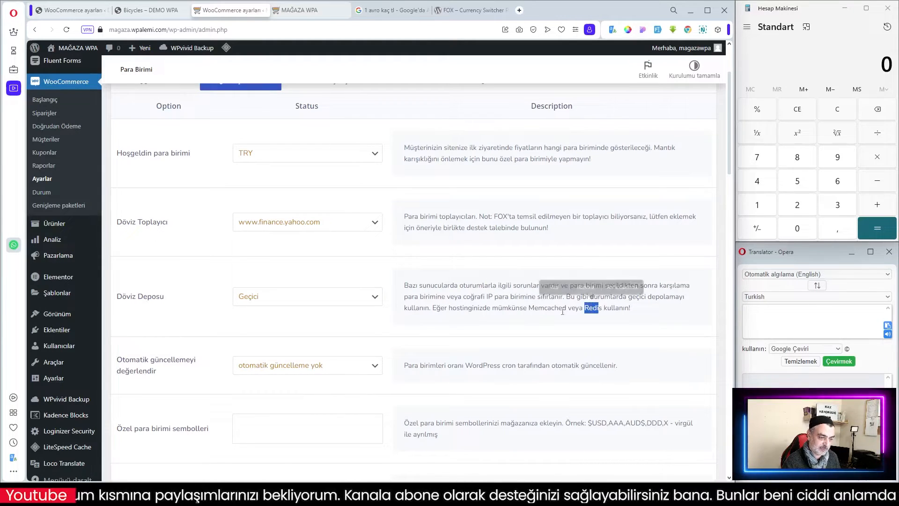
{"action": "left_click", "coordinate": [322, 300]}
{"action": "left_click", "coordinate": [270, 346]}
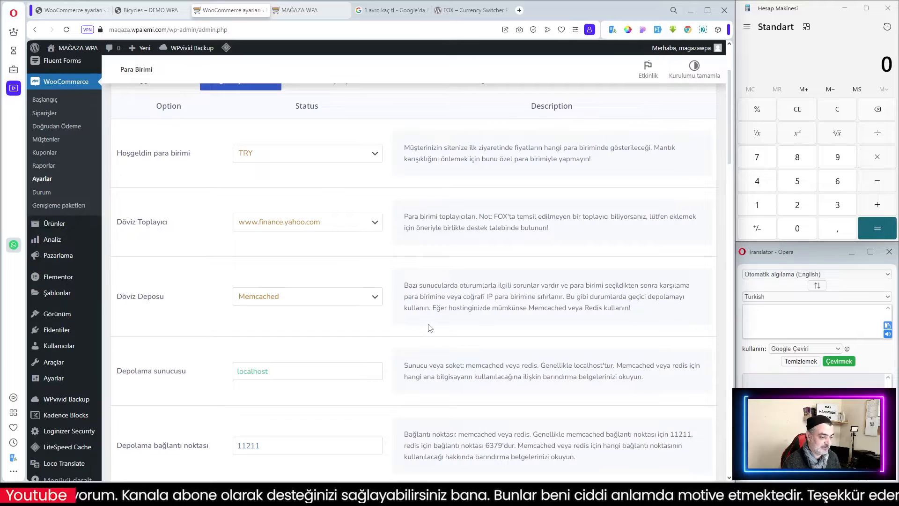
Review the automatic rate update options and the custom currency symbols description.
{"action": "scroll", "coordinate": [331, 295], "scroll_direction": "down", "scroll_amount": 2}
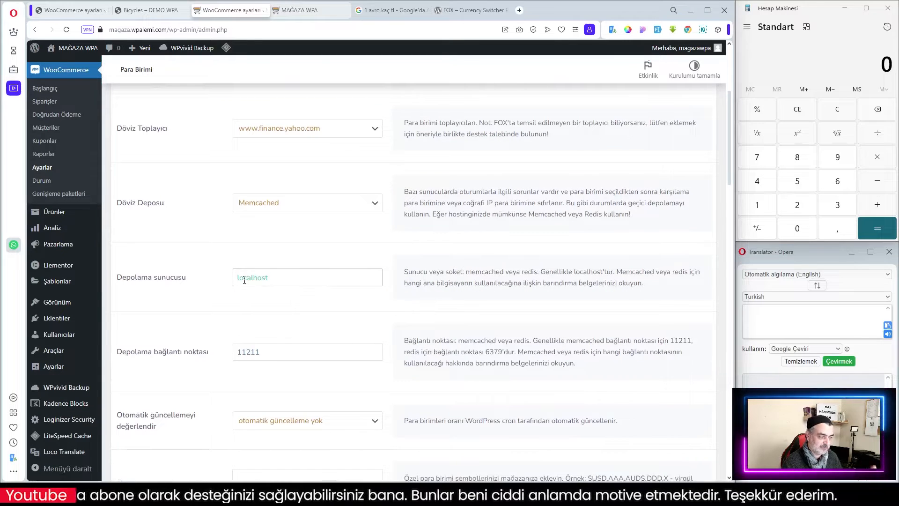
{"action": "scroll", "coordinate": [244, 280], "scroll_direction": "down", "scroll_amount": 2}
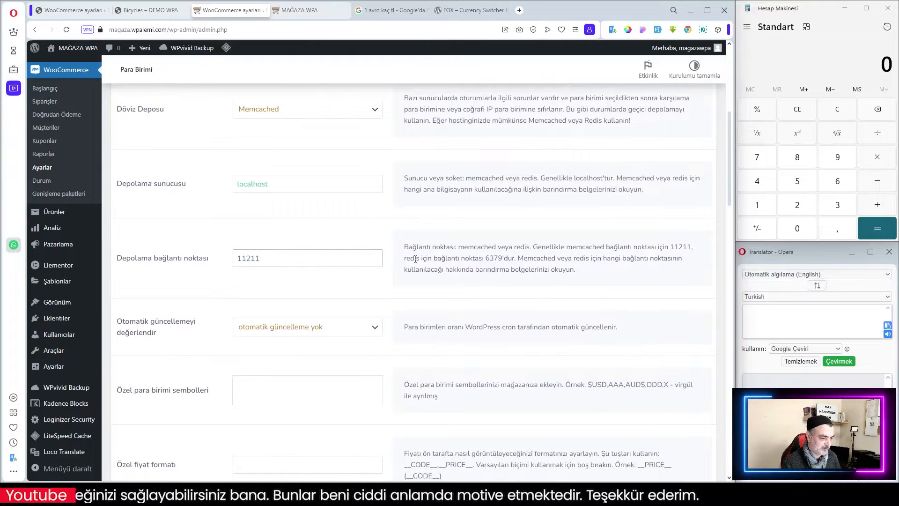
{"action": "scroll", "coordinate": [455, 266], "scroll_direction": "down", "scroll_amount": 2}
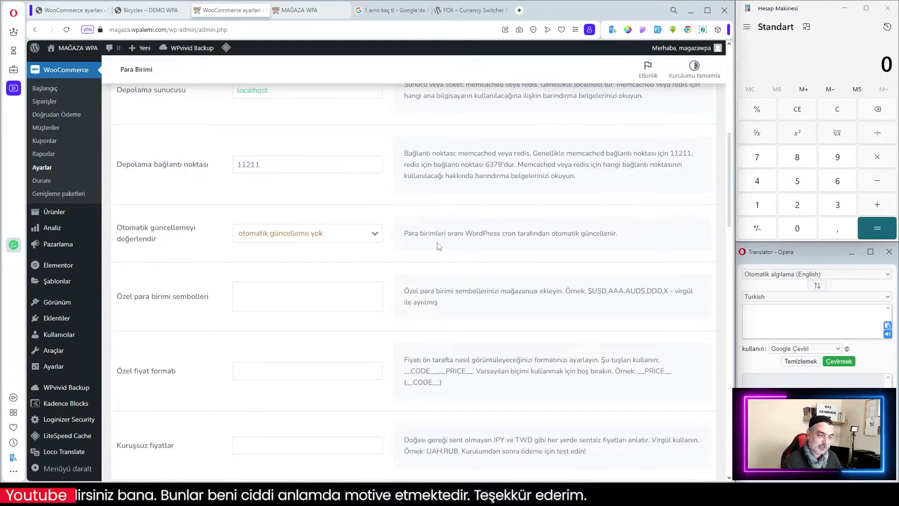
{"action": "left_click", "coordinate": [373, 233]}
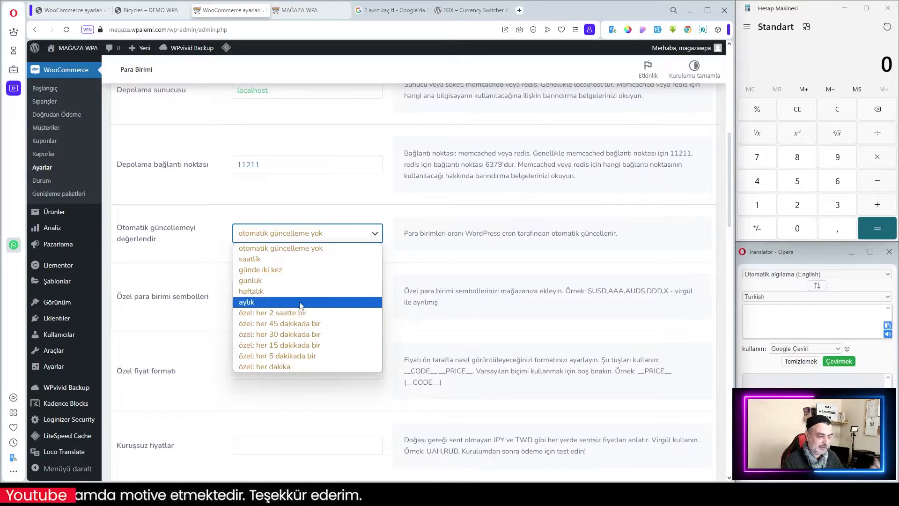
{"action": "left_click", "coordinate": [444, 255]}
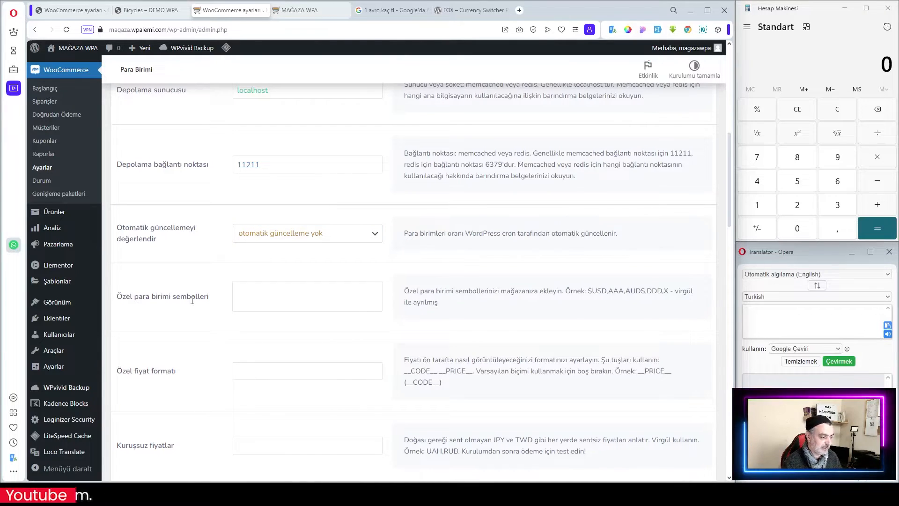
{"action": "left_click_drag", "start_coordinate": [592, 292], "coordinate": [626, 291]}
{"action": "left_click", "coordinate": [451, 300]}
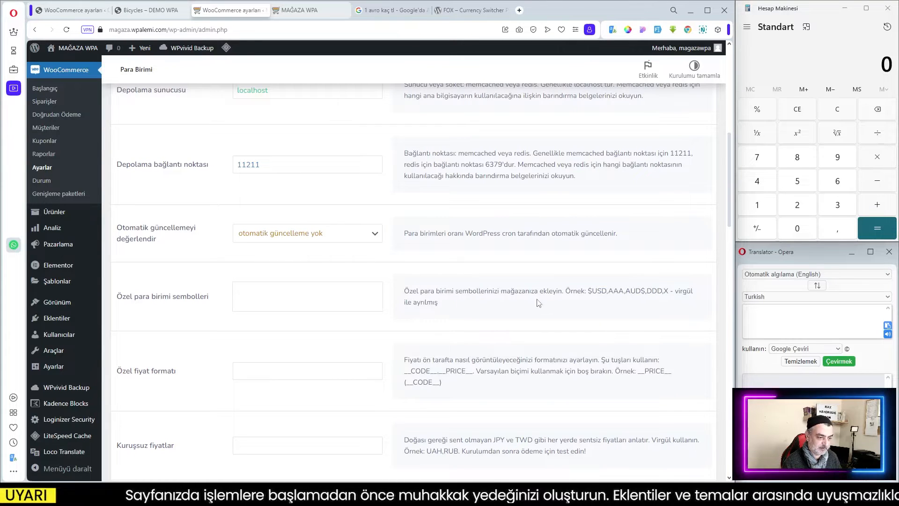
{"action": "left_click_drag", "start_coordinate": [601, 291], "coordinate": [607, 292]}
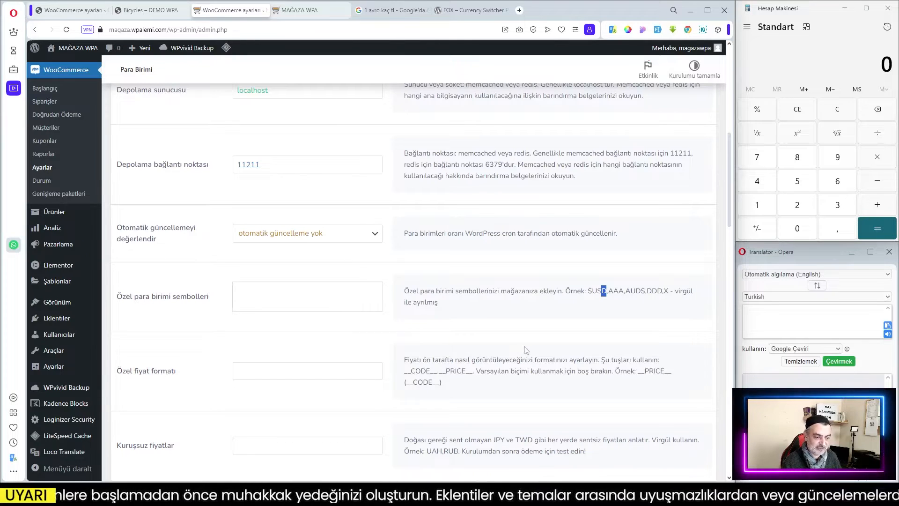
{"action": "left_click", "coordinate": [327, 305]}
{"action": "left_click_drag", "start_coordinate": [590, 293], "coordinate": [607, 293]}
{"action": "left_click", "coordinate": [610, 292]}
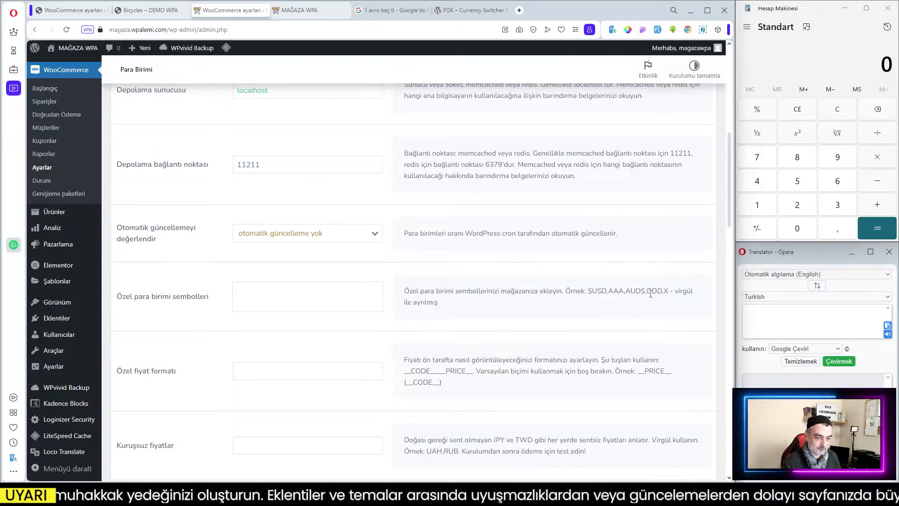
Try pasting __PRICE__ (__CODE__) as the custom price format, then clear the field again.
{"action": "scroll", "coordinate": [527, 325], "scroll_direction": "down", "scroll_amount": 1}
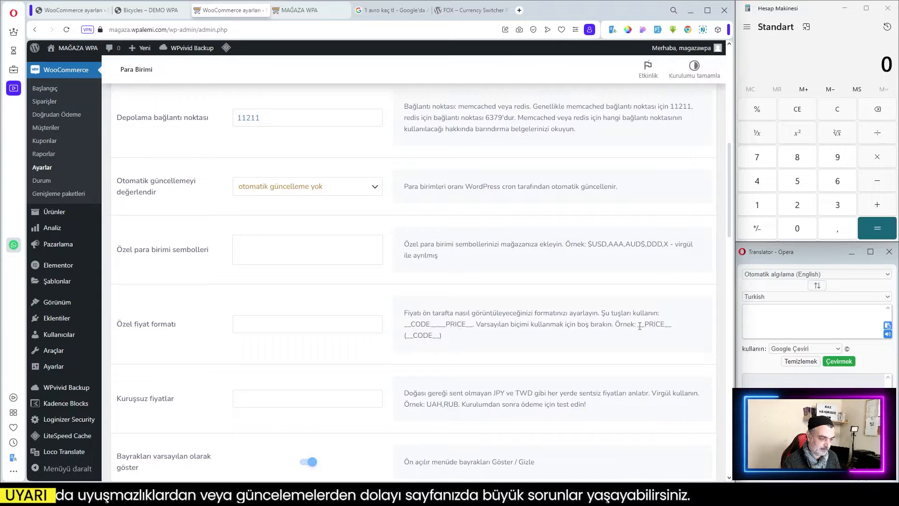
{"action": "left_click_drag", "start_coordinate": [638, 324], "coordinate": [668, 338]}
{"action": "key", "text": "ctrl+c"}
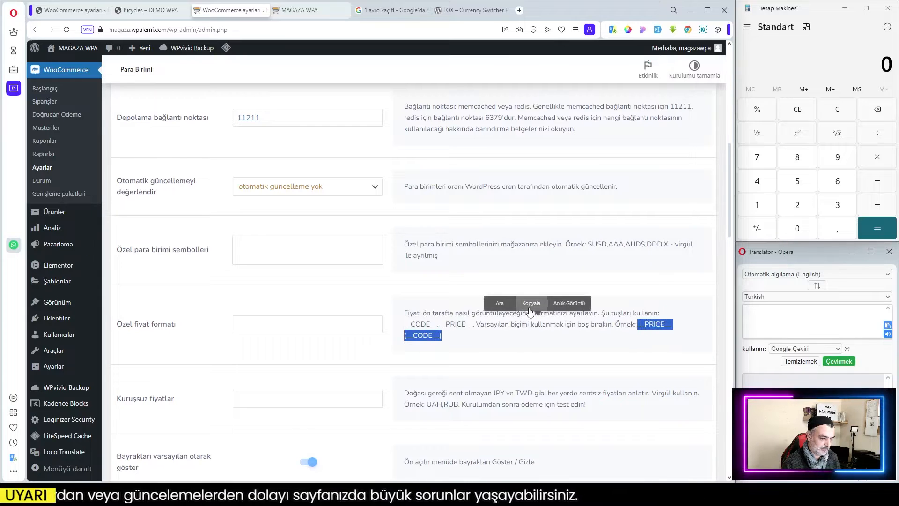
{"action": "left_click", "coordinate": [533, 308]}
{"action": "left_click", "coordinate": [258, 325]}
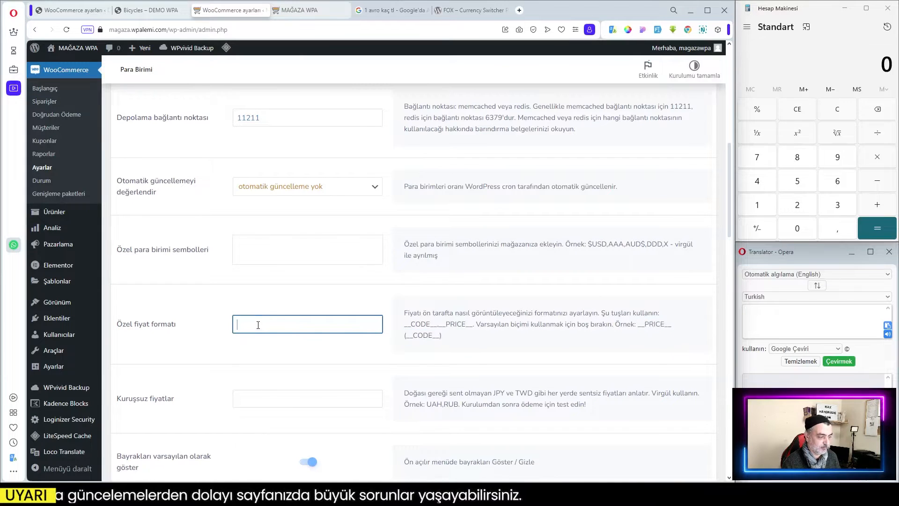
{"action": "key", "text": "ctrl+v"}
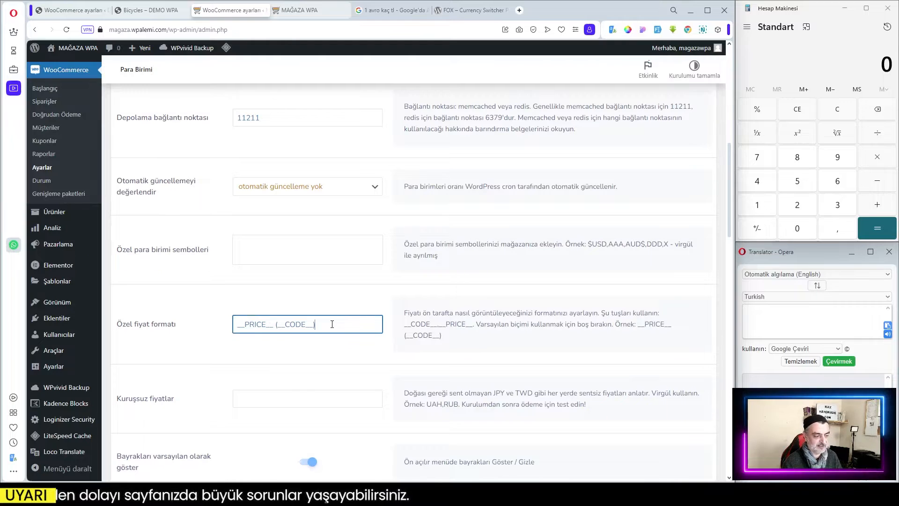
{"action": "left_click_drag", "start_coordinate": [332, 324], "coordinate": [176, 321]}
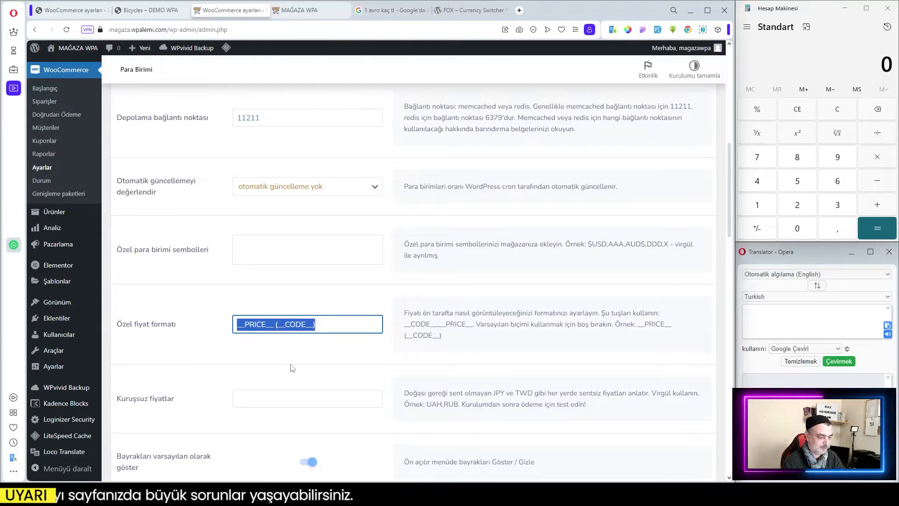
{"action": "key", "text": "BackSpace"}
{"action": "left_click", "coordinate": [478, 365]}
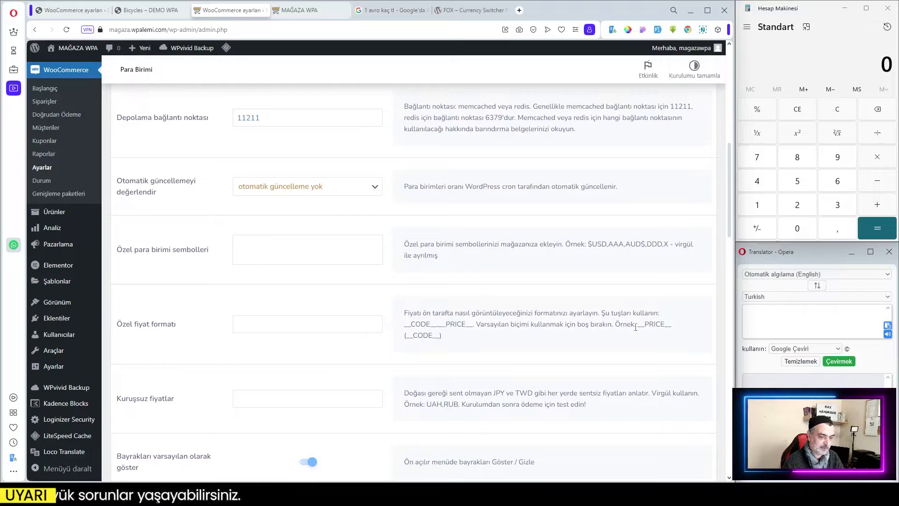
Check the currency switcher and prices on the demo shop's Bicycles page.
{"action": "left_click", "coordinate": [300, 13]}
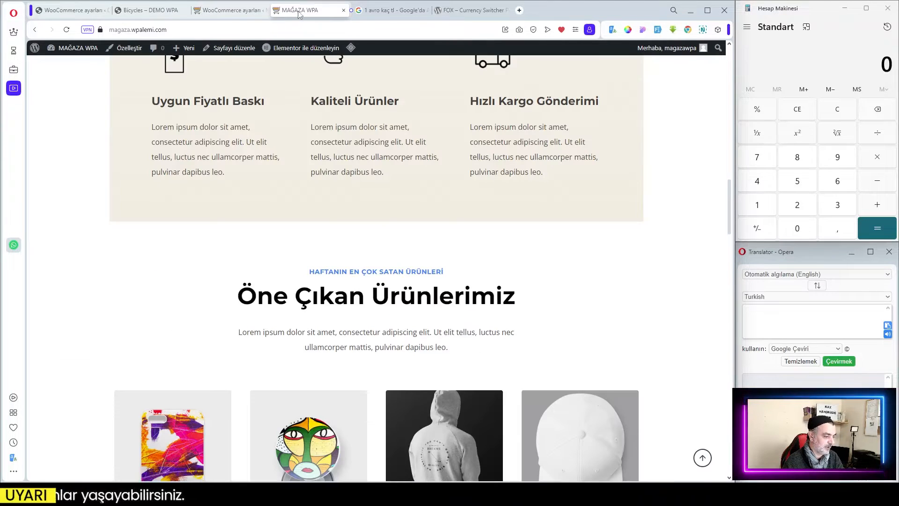
{"action": "left_click", "coordinate": [149, 10]}
{"action": "scroll", "coordinate": [344, 262], "scroll_direction": "down", "scroll_amount": 3}
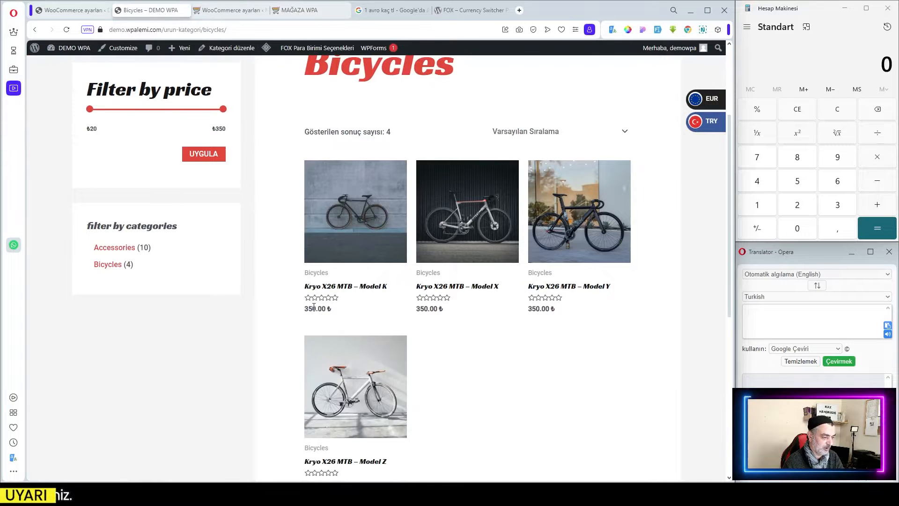
{"action": "key", "text": "ctrl+Tab"}
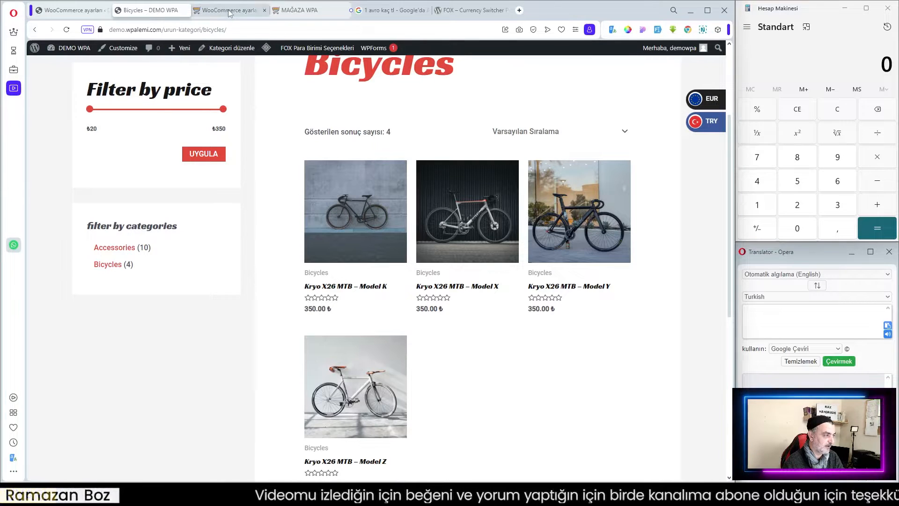
Switch the demo shop's currency between EUR and TRY and examine the currency parameter in the page address.
{"action": "scroll", "coordinate": [453, 333], "scroll_direction": "down", "scroll_amount": 3}
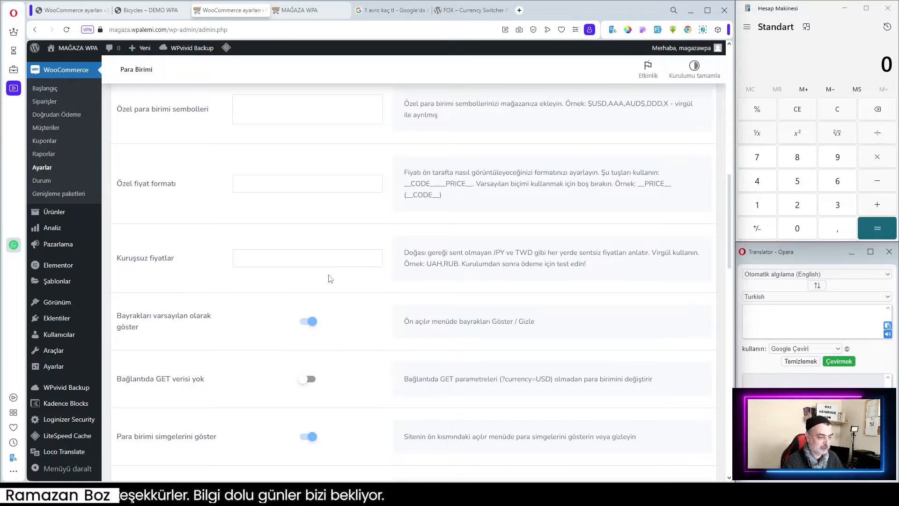
{"action": "scroll", "coordinate": [197, 278], "scroll_direction": "down", "scroll_amount": 1}
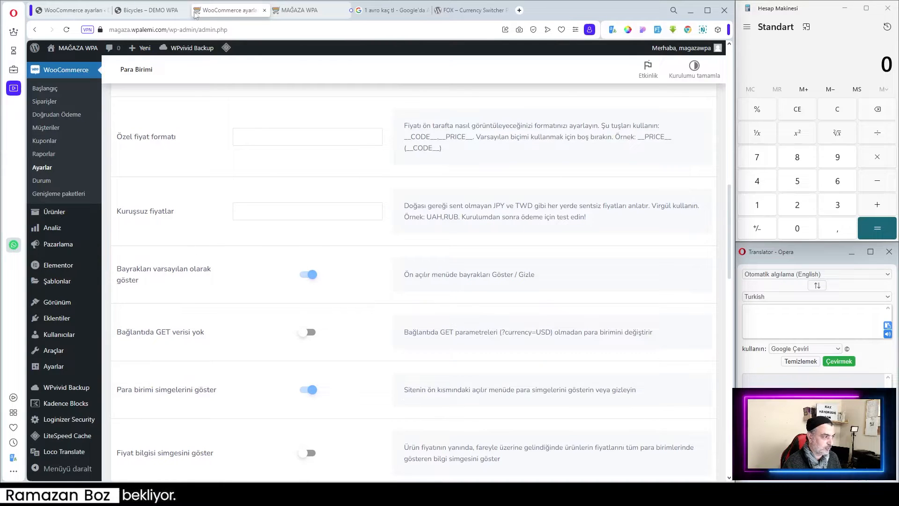
{"action": "left_click", "coordinate": [152, 10]}
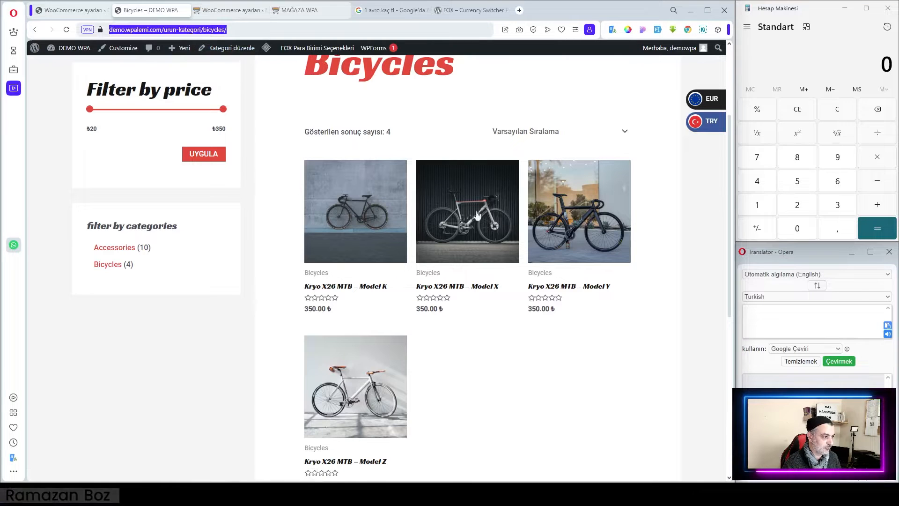
{"action": "left_click", "coordinate": [712, 100]}
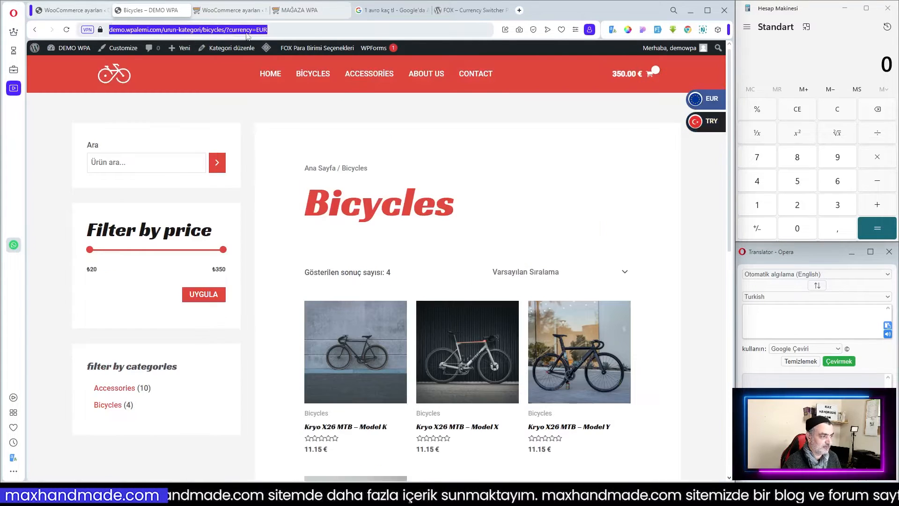
{"action": "left_click", "coordinate": [235, 30]}
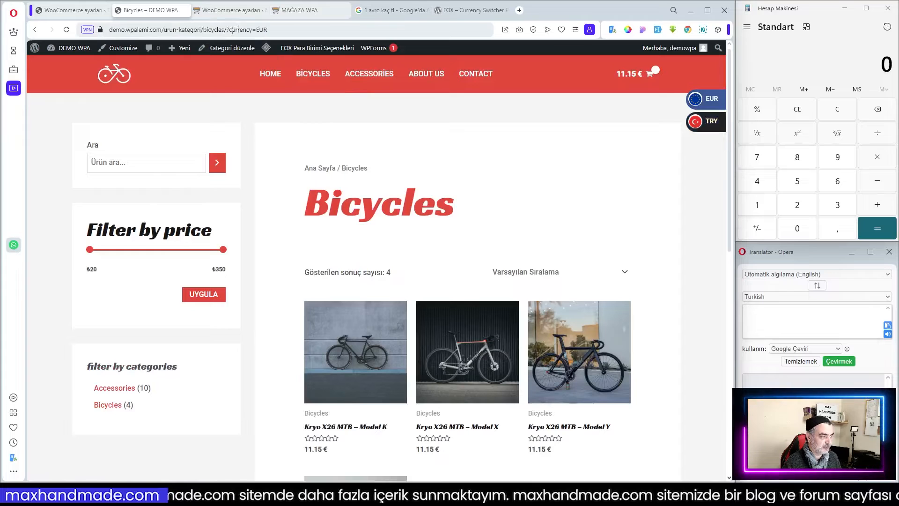
{"action": "left_click_drag", "start_coordinate": [228, 29], "coordinate": [279, 30]}
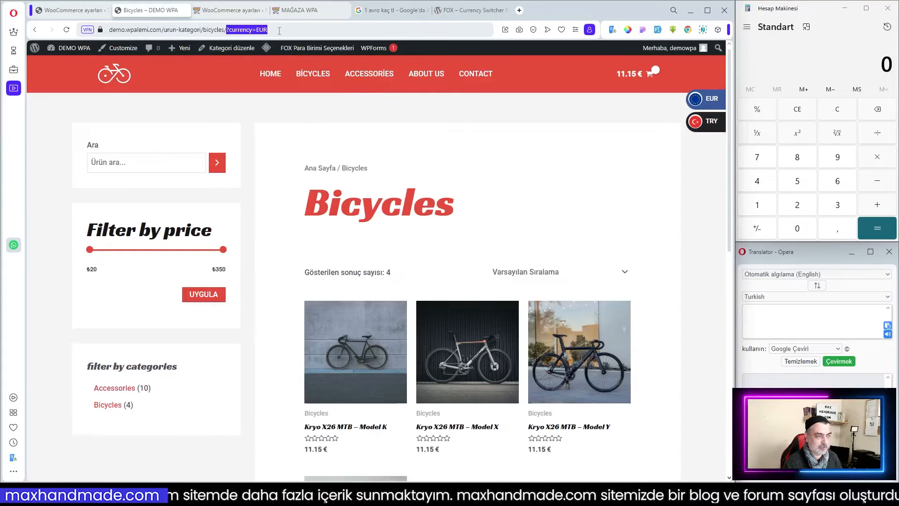
{"action": "left_click", "coordinate": [697, 123]}
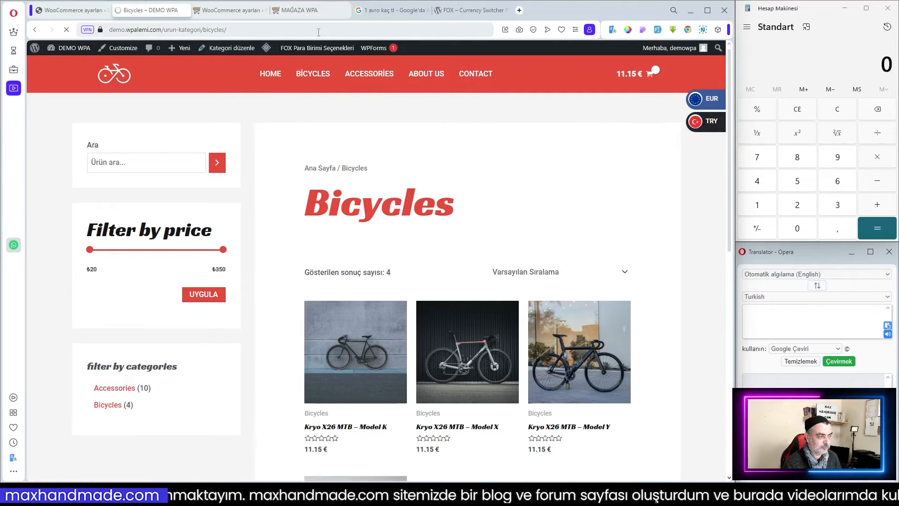
{"action": "left_click", "coordinate": [290, 33]}
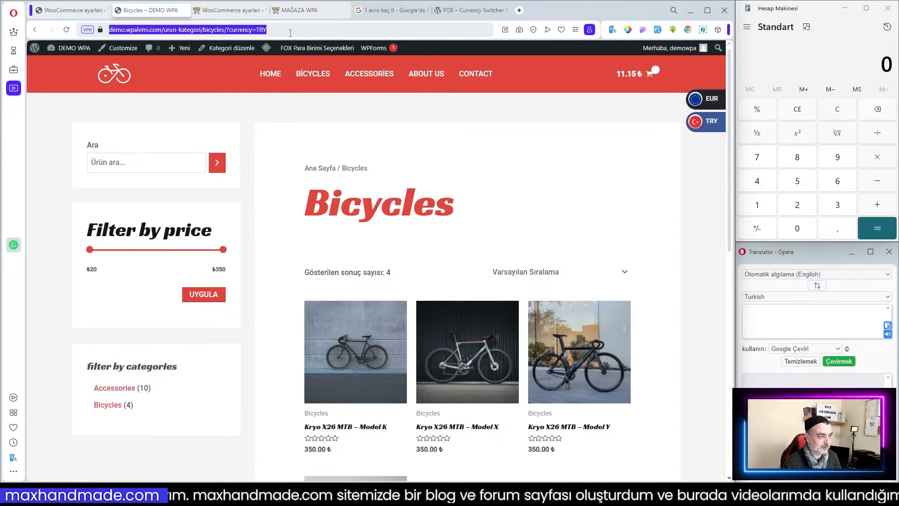
{"action": "left_click", "coordinate": [236, 30]}
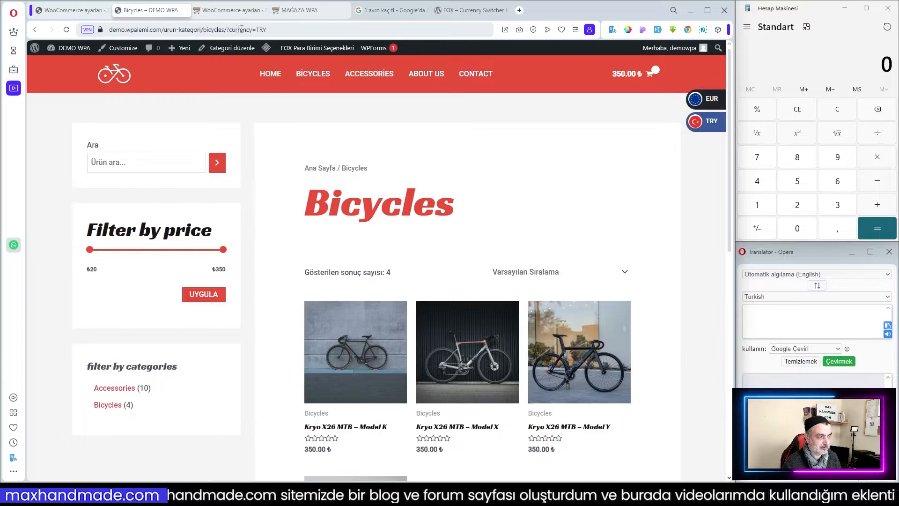
{"action": "left_click_drag", "start_coordinate": [257, 29], "coordinate": [269, 30]}
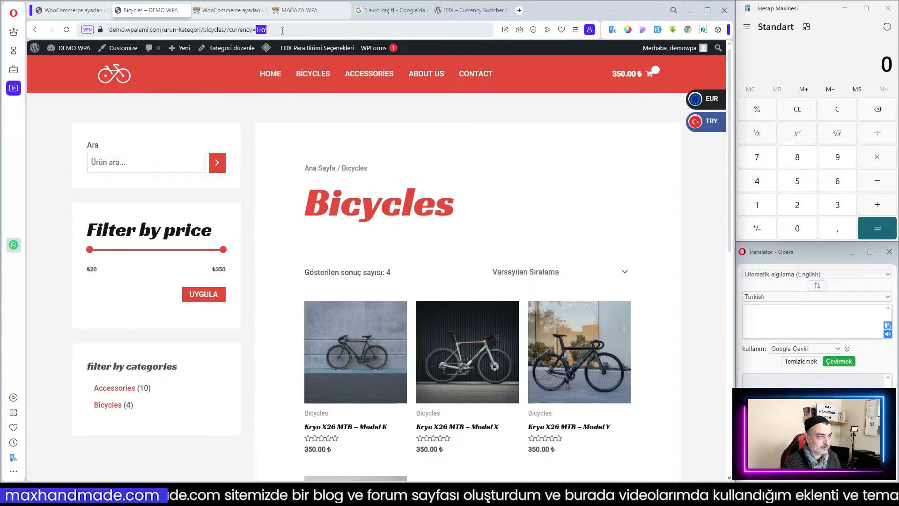
{"action": "left_click", "coordinate": [236, 11]}
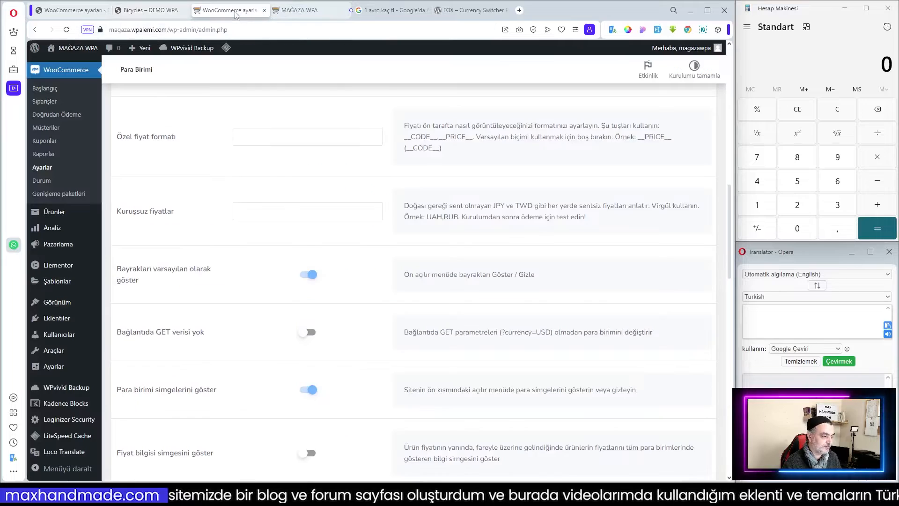
{"action": "left_click", "coordinate": [310, 334]}
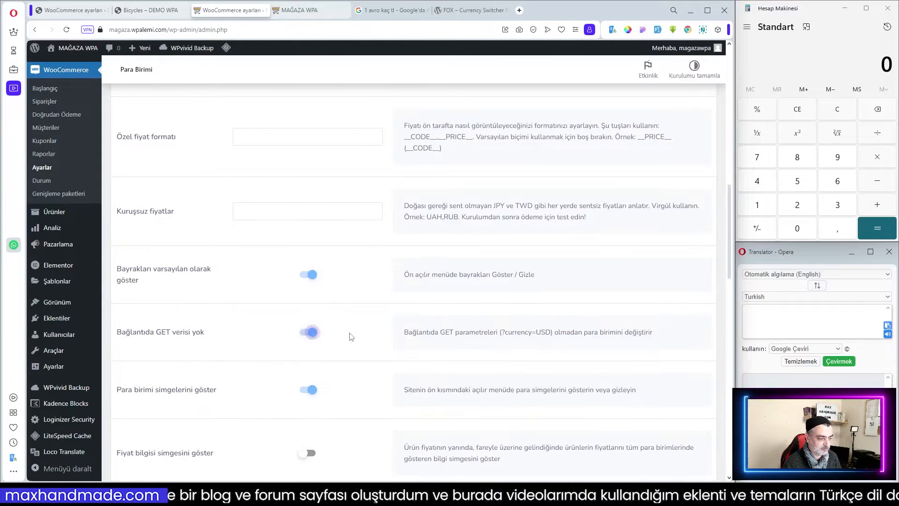
{"action": "left_click", "coordinate": [303, 332]}
{"action": "scroll", "coordinate": [287, 334], "scroll_direction": "down", "scroll_amount": 3}
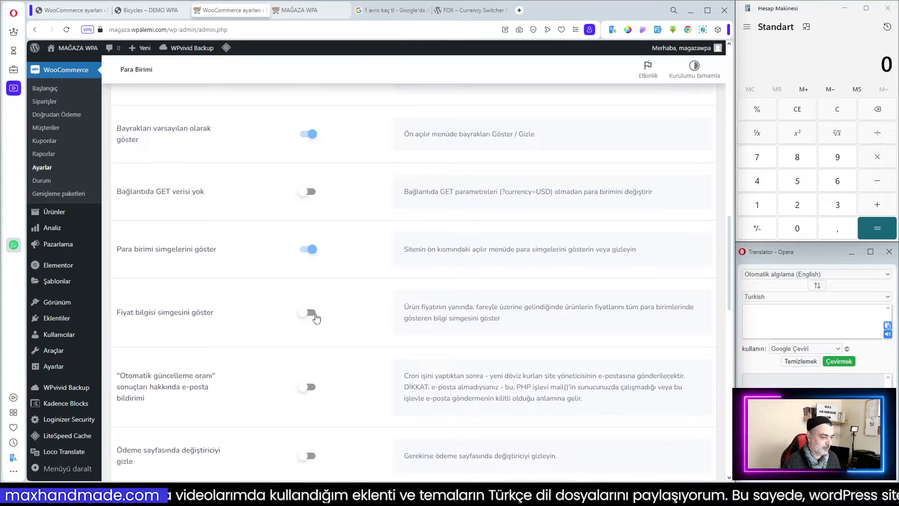
Look at the price info icons beside product prices on the local WPAlemi shop.
{"action": "left_click", "coordinate": [18, 51]}
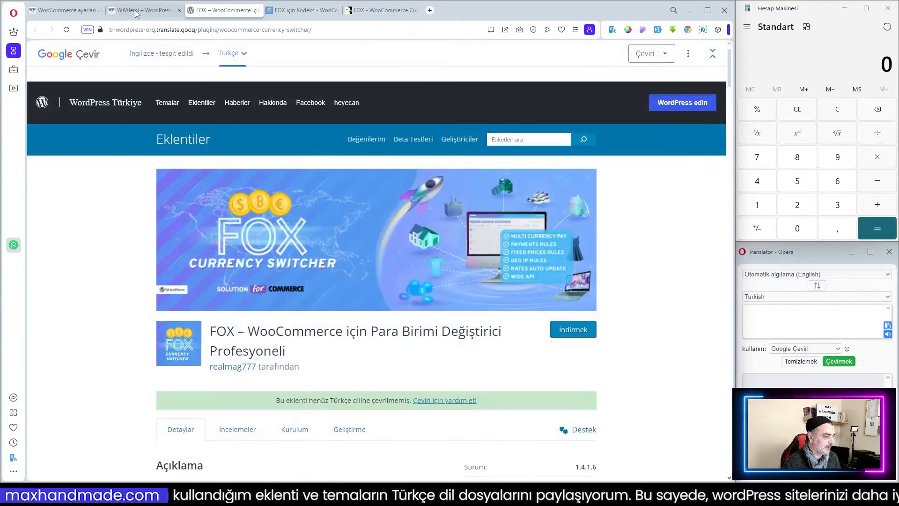
{"action": "left_click", "coordinate": [135, 9]}
{"action": "scroll", "coordinate": [372, 320], "scroll_direction": "down", "scroll_amount": 10}
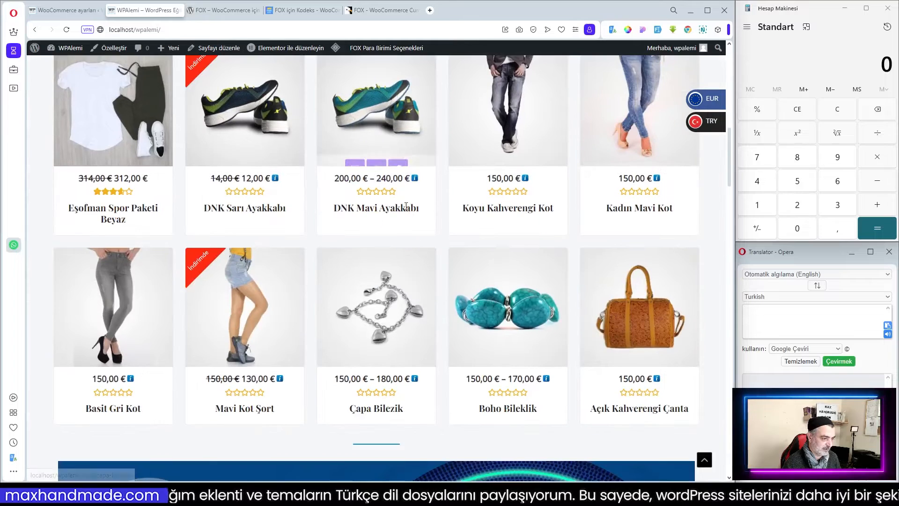
{"action": "mouse_move", "coordinate": [415, 178]}
{"action": "mouse_move", "coordinate": [527, 178]}
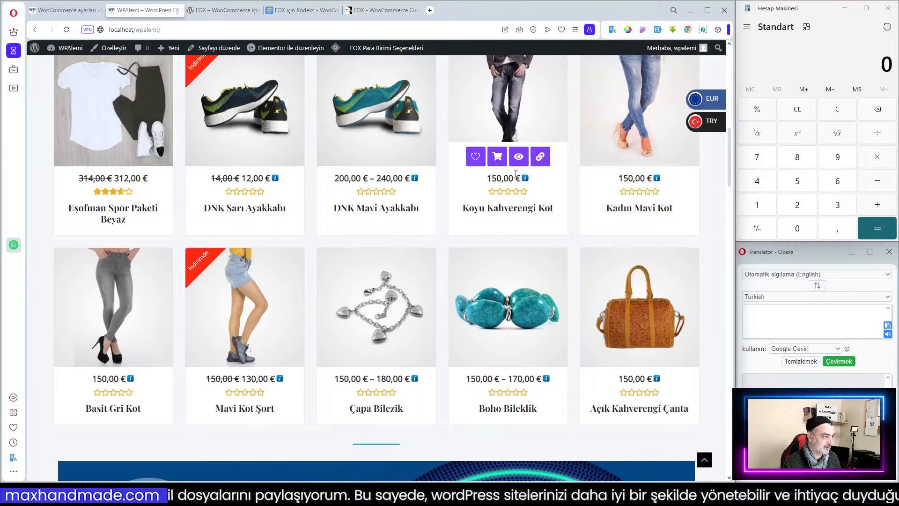
{"action": "left_click", "coordinate": [13, 90]}
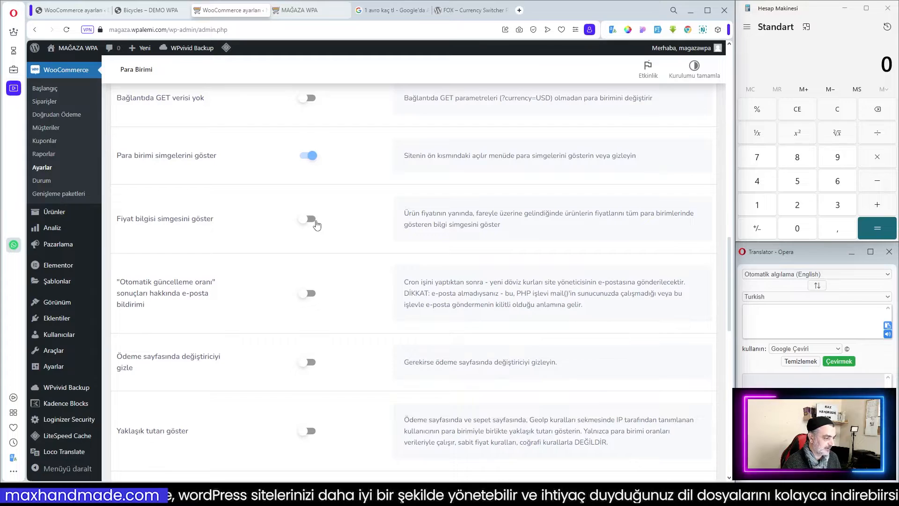
Enable the option declaring that the site uses a cache plugin.
{"action": "scroll", "coordinate": [317, 225], "scroll_direction": "down", "scroll_amount": 2}
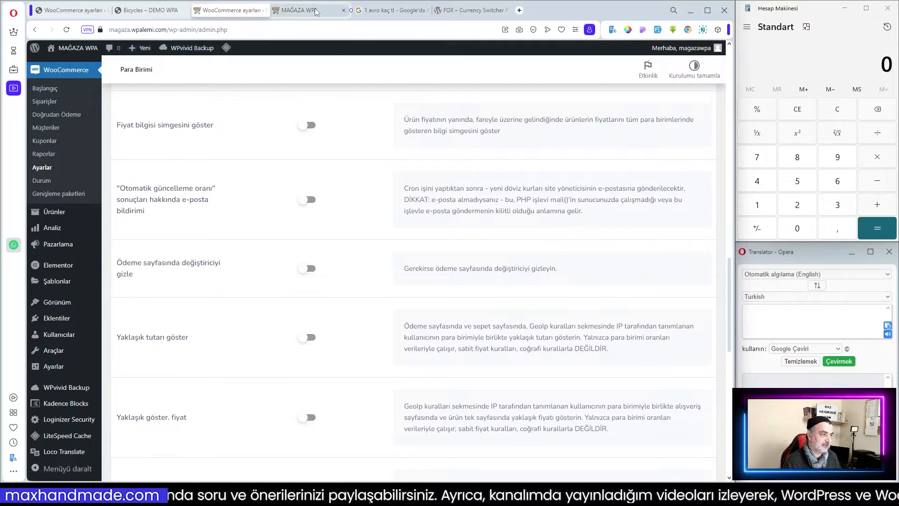
{"action": "left_click", "coordinate": [284, 14]}
{"action": "scroll", "coordinate": [646, 172], "scroll_direction": "up", "scroll_amount": 4}
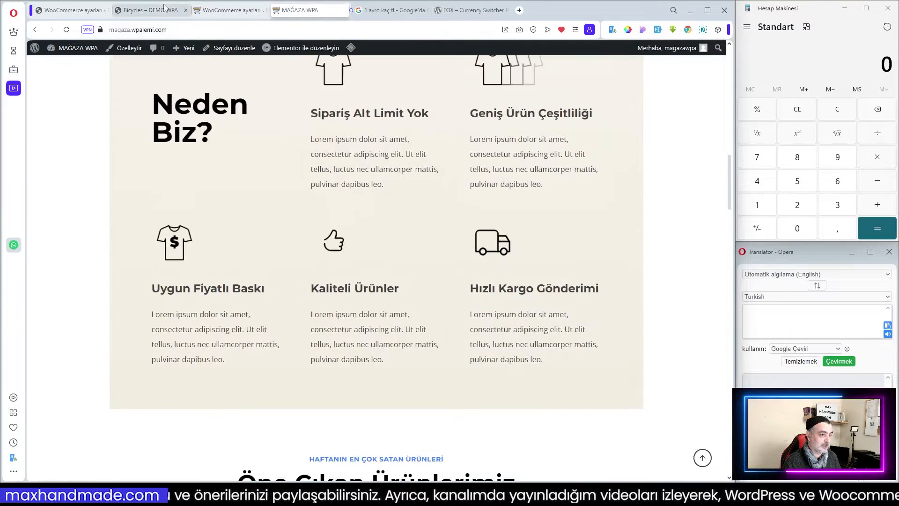
{"action": "left_click", "coordinate": [150, 9]}
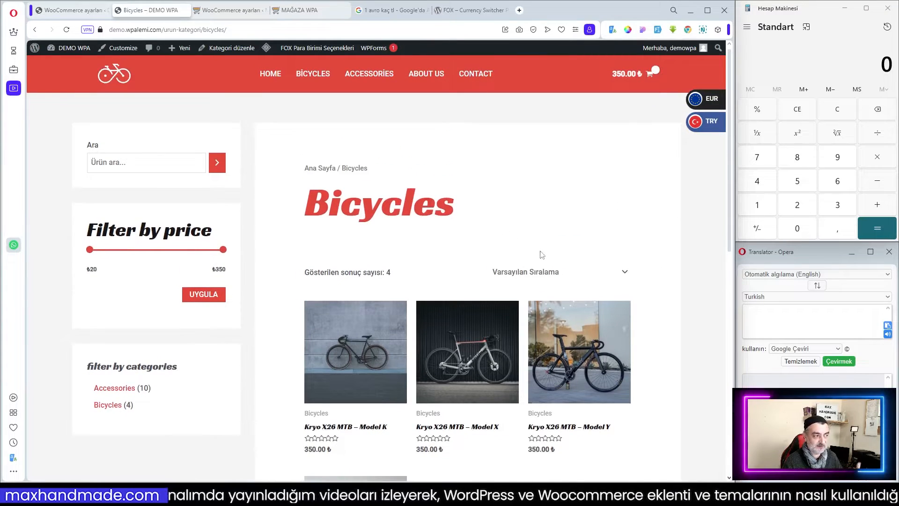
{"action": "left_click", "coordinate": [230, 10]}
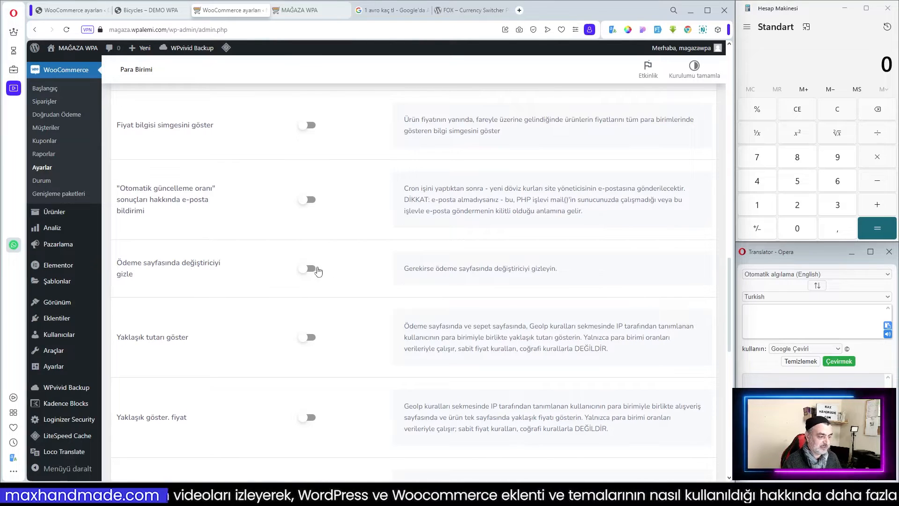
{"action": "scroll", "coordinate": [347, 268], "scroll_direction": "down", "scroll_amount": 3}
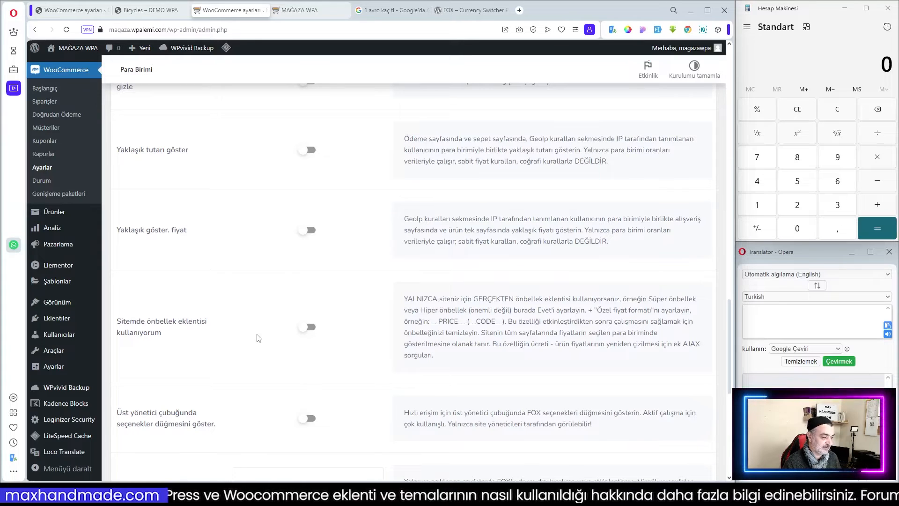
{"action": "mouse_move", "coordinate": [226, 48]}
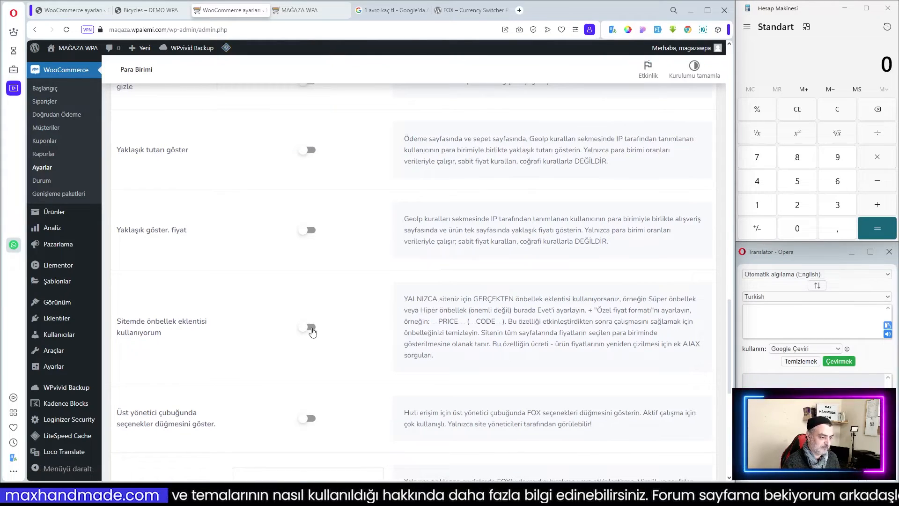
{"action": "left_click", "coordinate": [311, 328]}
Enable showing the FOX options button in the top admin bar.
{"action": "scroll", "coordinate": [370, 328], "scroll_direction": "down", "scroll_amount": 2}
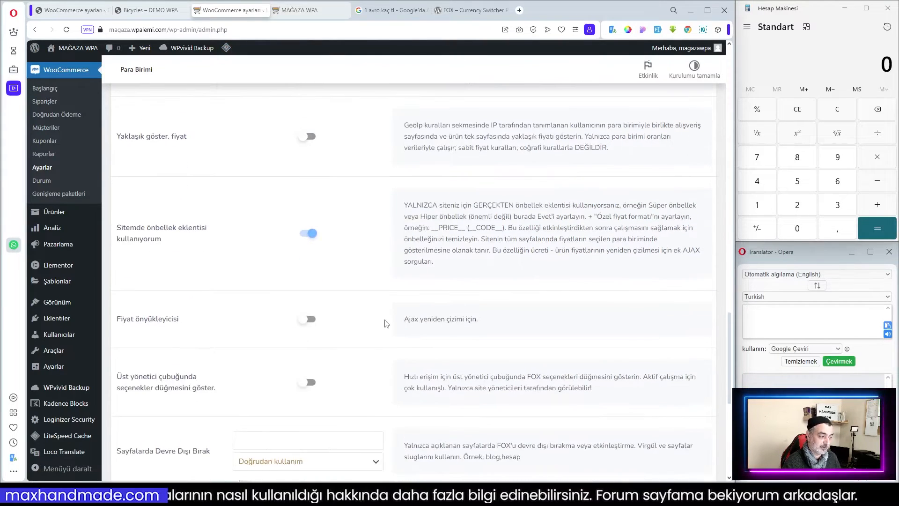
{"action": "left_click_drag", "start_coordinate": [405, 208], "coordinate": [532, 260]}
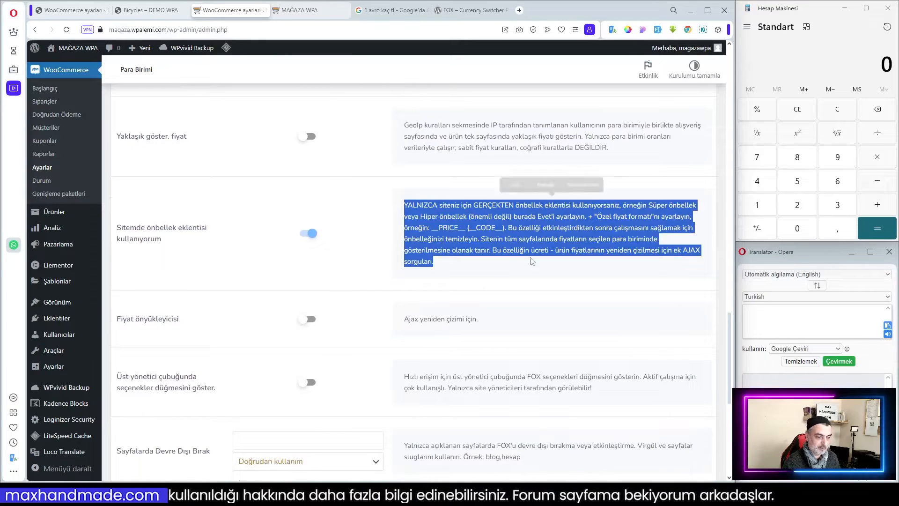
{"action": "left_click", "coordinate": [371, 265]}
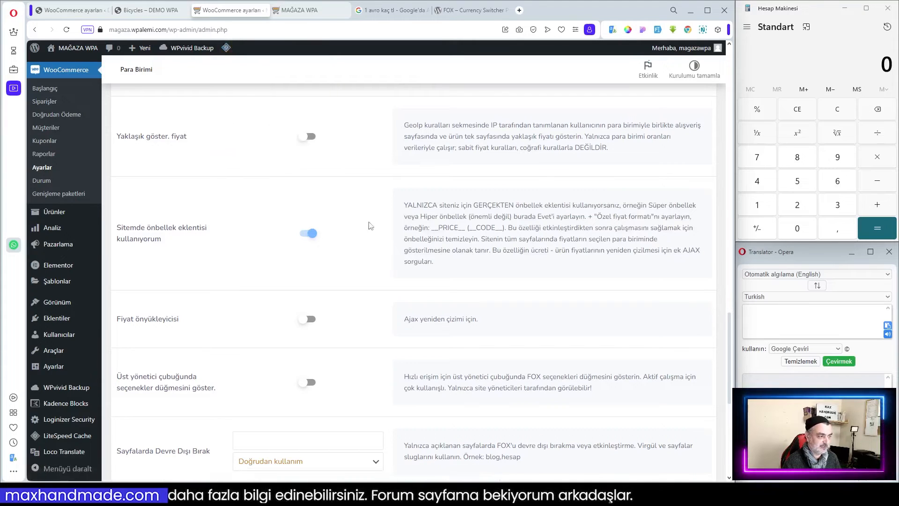
{"action": "scroll", "coordinate": [447, 259], "scroll_direction": "down", "scroll_amount": 2}
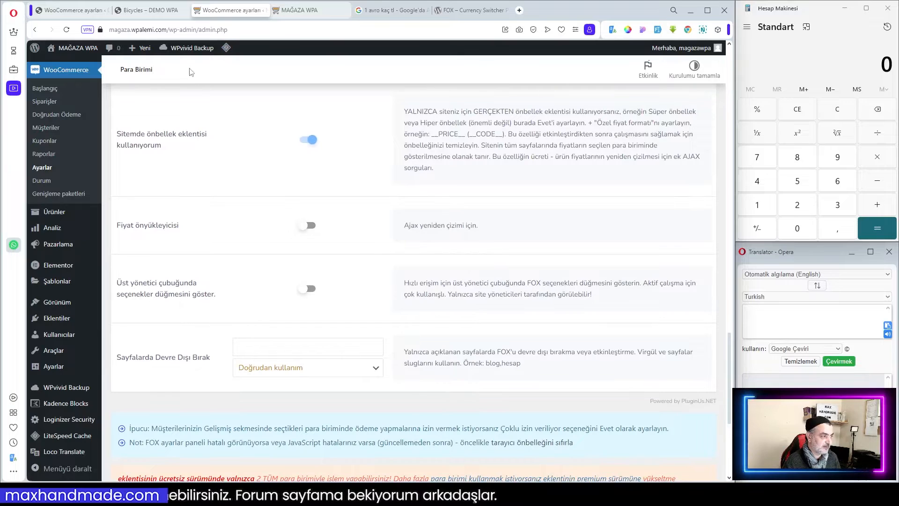
{"action": "left_click", "coordinate": [308, 289]}
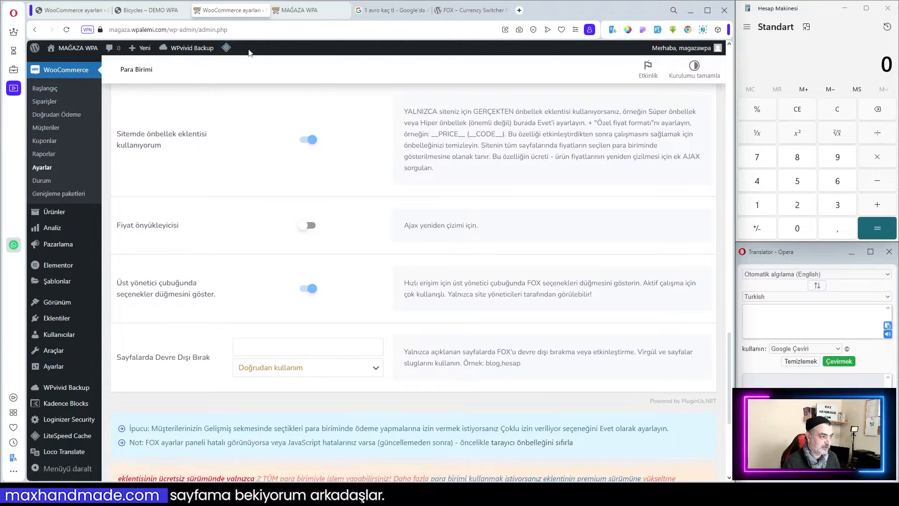
Review the disable-on-pages setting and save the currency switcher settings.
{"action": "scroll", "coordinate": [342, 241], "scroll_direction": "down", "scroll_amount": 2}
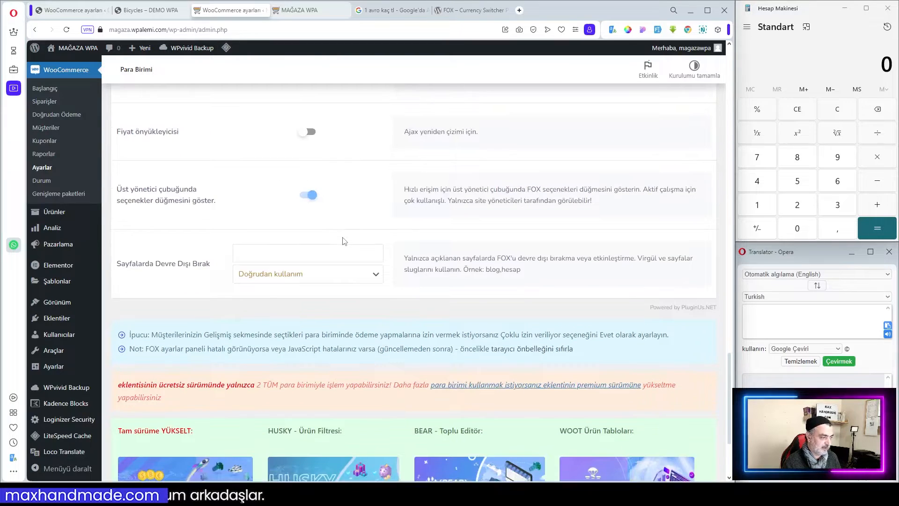
{"action": "scroll", "coordinate": [344, 242], "scroll_direction": "up", "scroll_amount": 2}
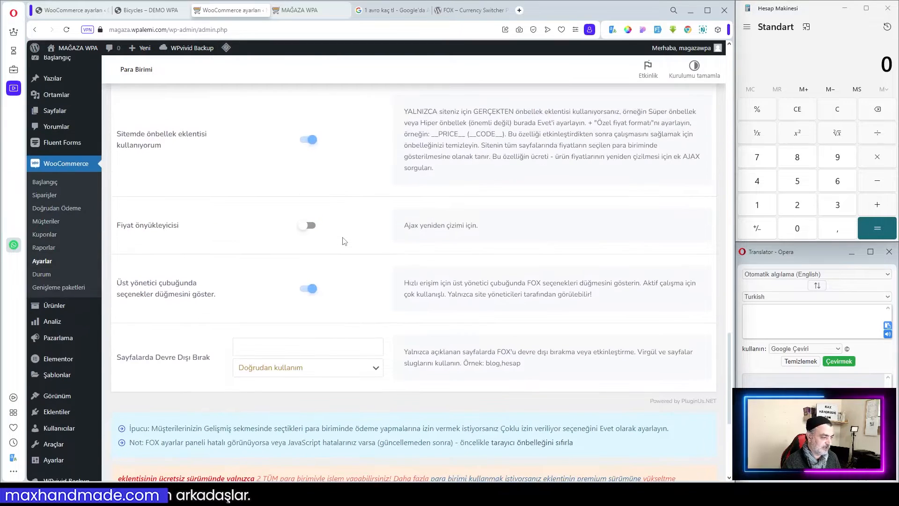
{"action": "left_click", "coordinate": [287, 372]}
{"action": "left_click", "coordinate": [287, 372]}
{"action": "left_click", "coordinate": [260, 345]}
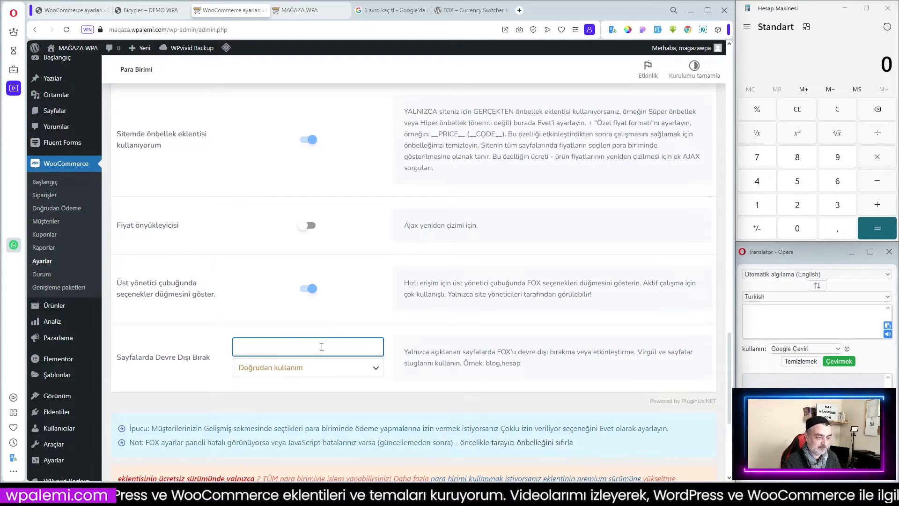
{"action": "scroll", "coordinate": [495, 361], "scroll_direction": "down", "scroll_amount": 5}
{"action": "left_click", "coordinate": [183, 427]}
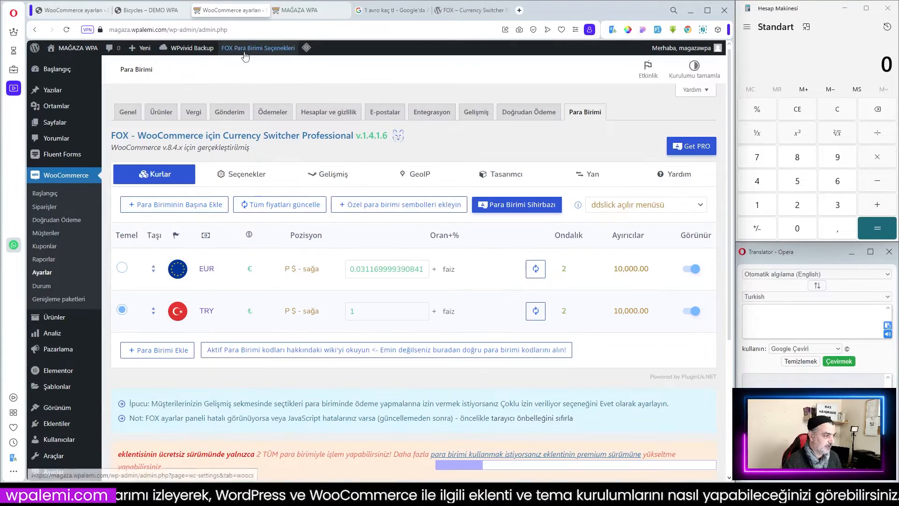
Open the FOX currency options from the admin bar and view the Advanced tab.
{"action": "left_click", "coordinate": [259, 54]}
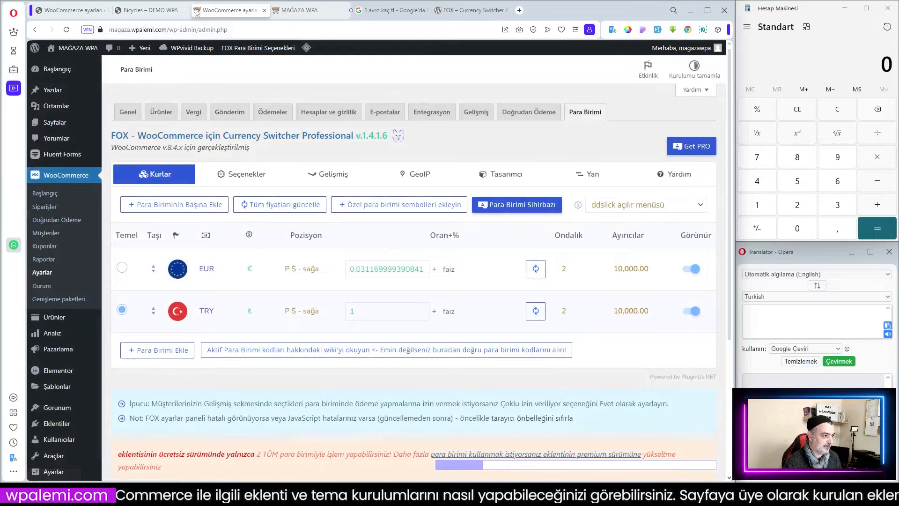
{"action": "left_click", "coordinate": [319, 178]}
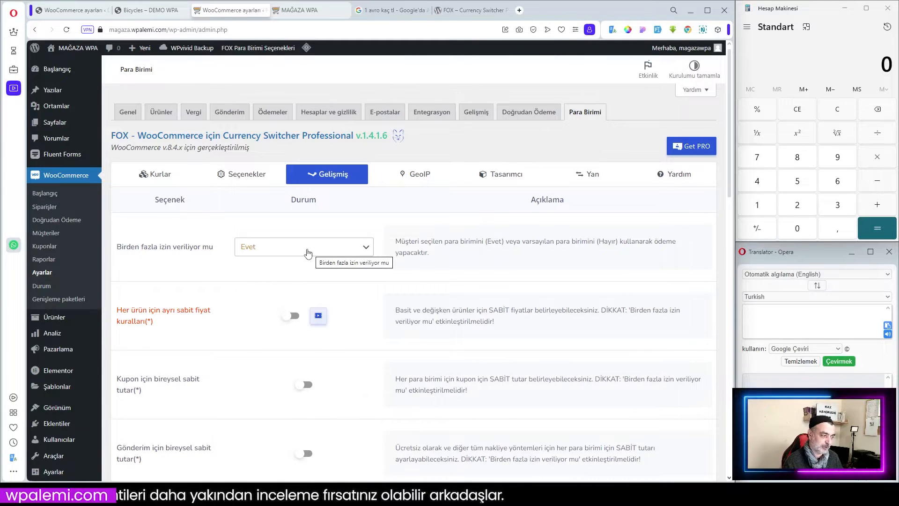
{"action": "left_click", "coordinate": [306, 10]}
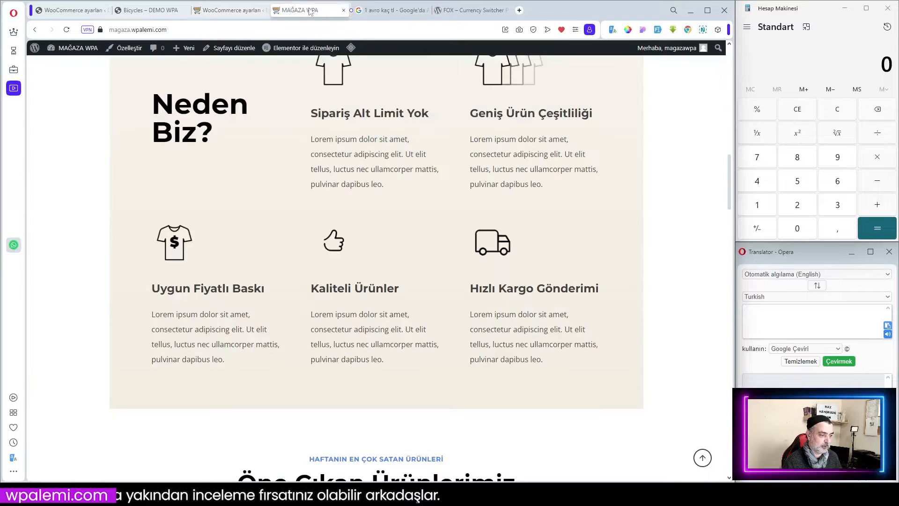
Set the option allowing payment in multiple currencies to Hayır on the Advanced tab.
{"action": "left_click", "coordinate": [150, 10]}
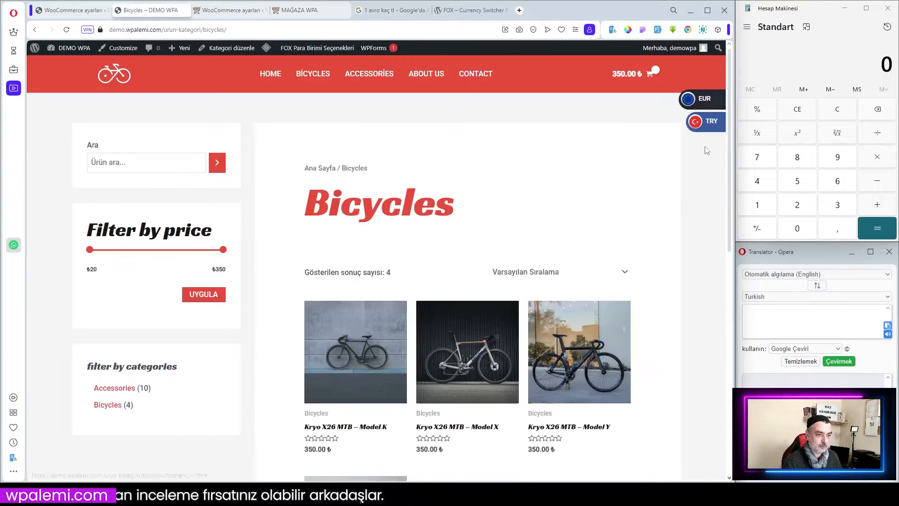
{"action": "left_click", "coordinate": [230, 10]}
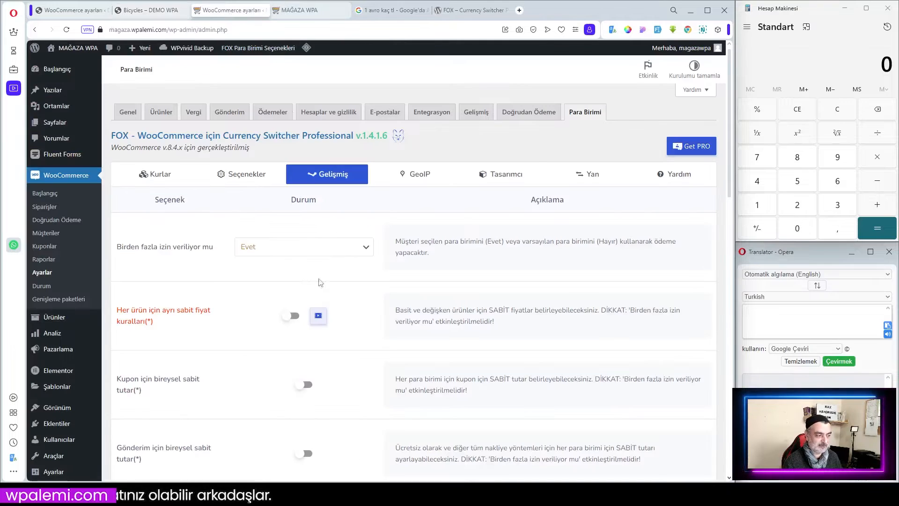
{"action": "left_click", "coordinate": [299, 253]}
{"action": "left_click", "coordinate": [281, 262]}
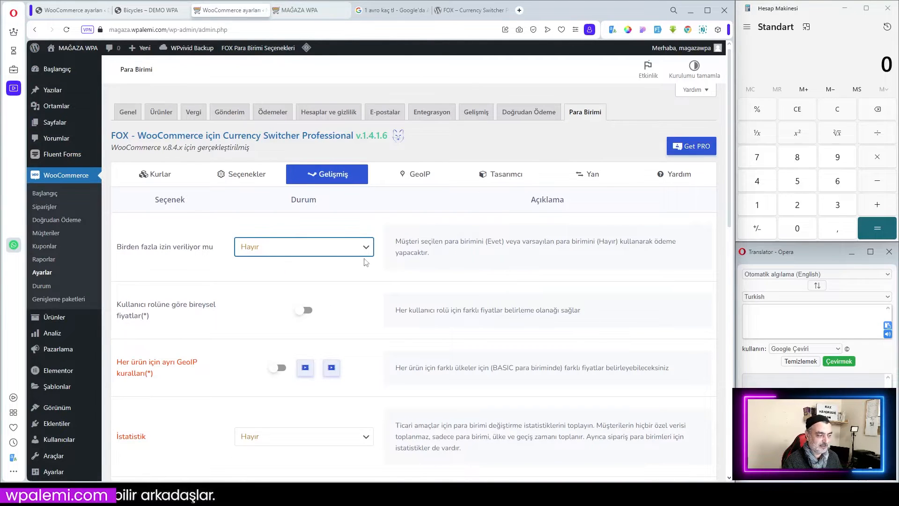
Look over the side switcher tab and the store's front page.
{"action": "left_click", "coordinate": [589, 176]}
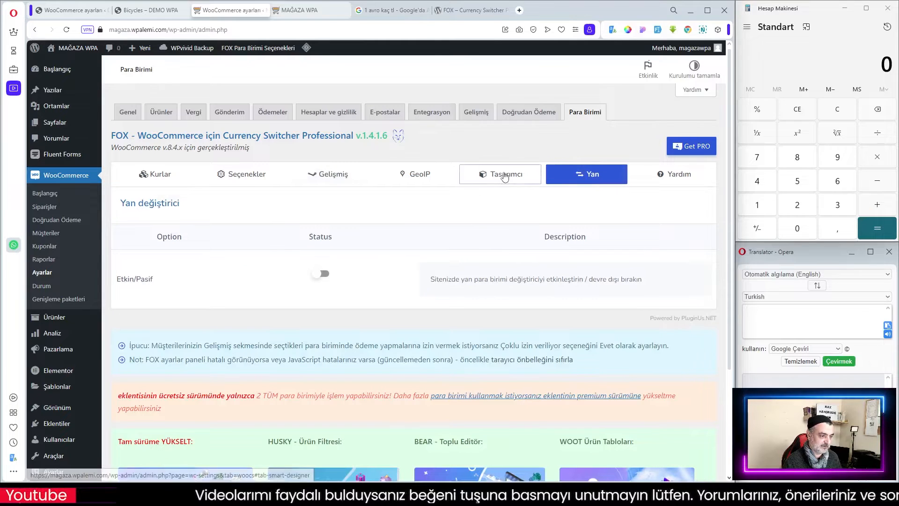
{"action": "left_click", "coordinate": [355, 177]}
{"action": "scroll", "coordinate": [339, 287], "scroll_direction": "down", "scroll_amount": 5}
{"action": "scroll", "coordinate": [339, 288], "scroll_direction": "down", "scroll_amount": 2}
{"action": "left_click", "coordinate": [172, 428]}
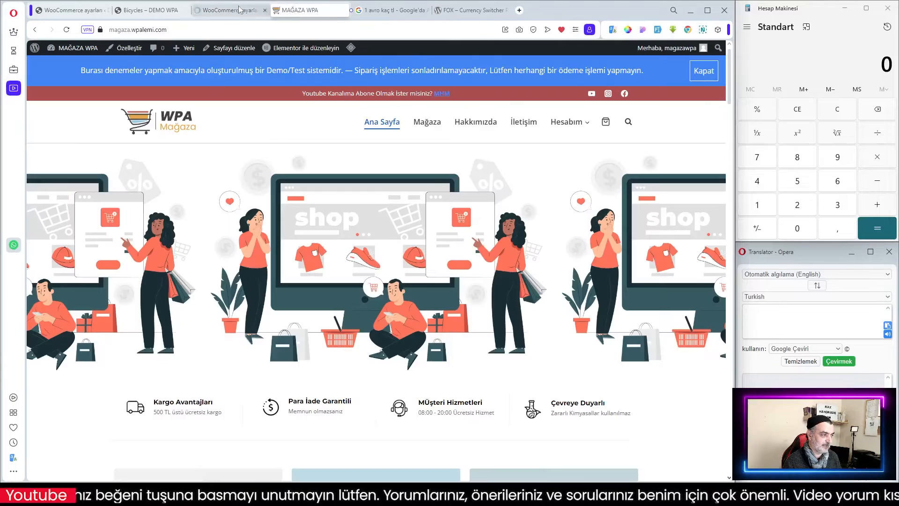
{"action": "left_click", "coordinate": [229, 10]}
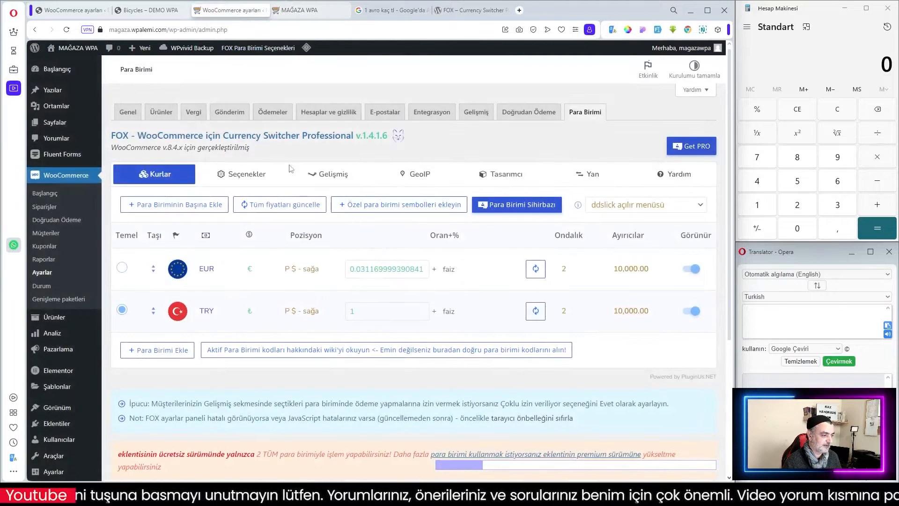
Set the option allowing payment in multiple currencies to Evet on the Advanced tab.
{"action": "left_click", "coordinate": [299, 174]}
{"action": "left_click", "coordinate": [300, 246]}
{"action": "left_click", "coordinate": [256, 263]}
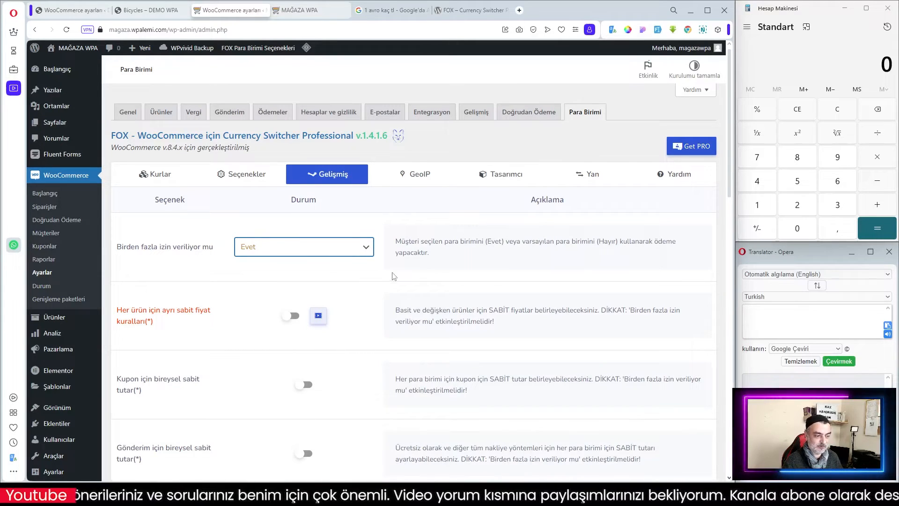
{"action": "left_click", "coordinate": [424, 277]}
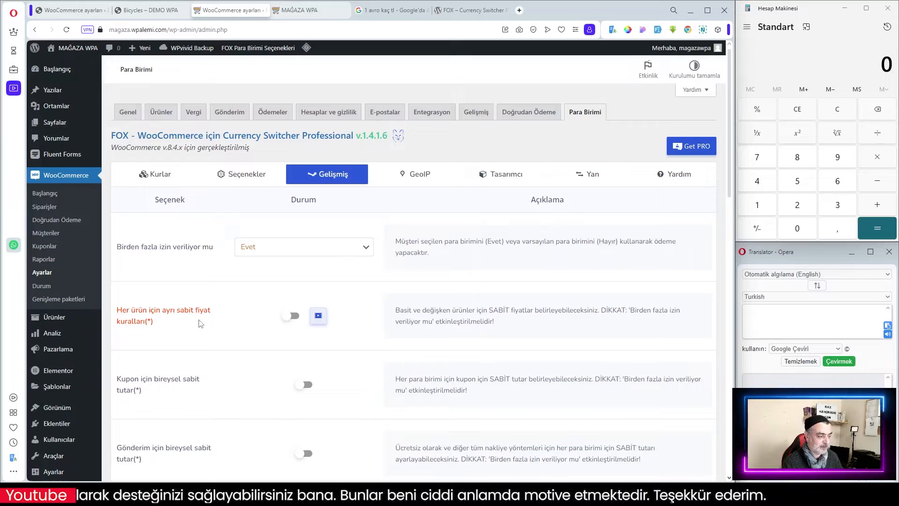
Enable individual fixed price rules for each product.
{"action": "left_click", "coordinate": [294, 318]}
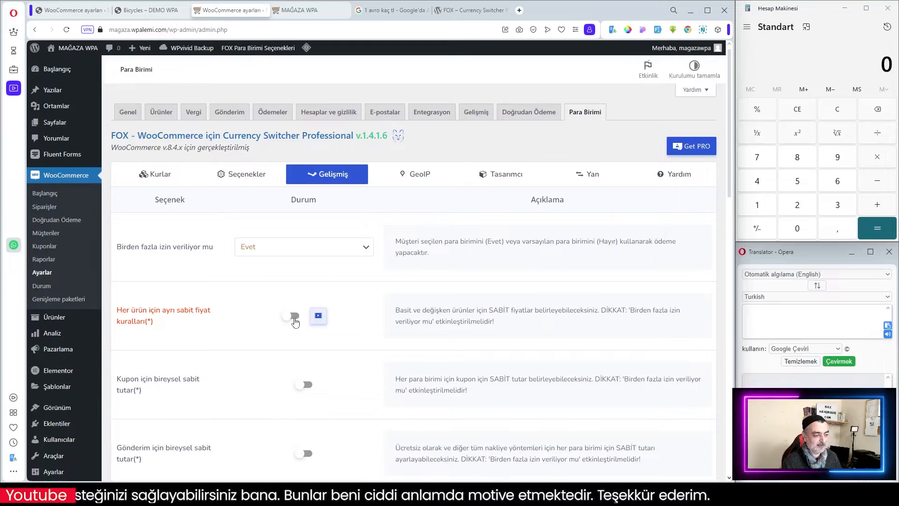
{"action": "left_click", "coordinate": [463, 87]}
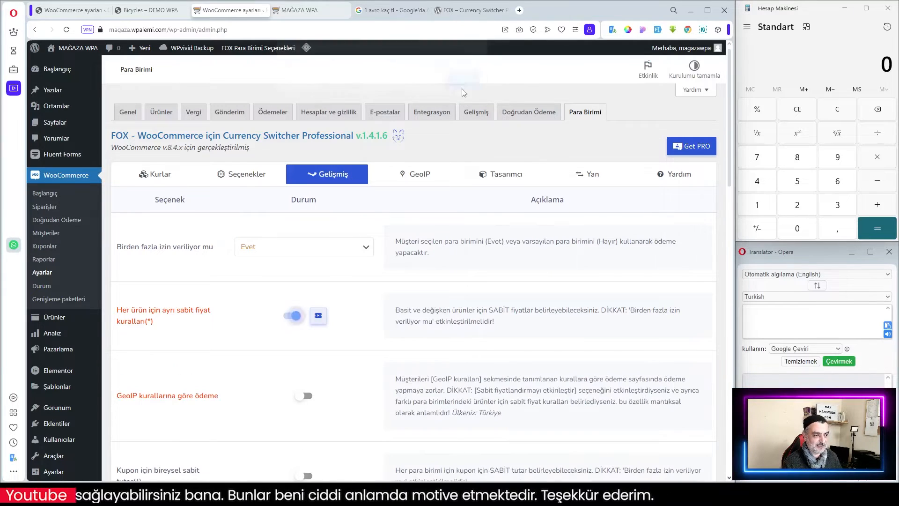
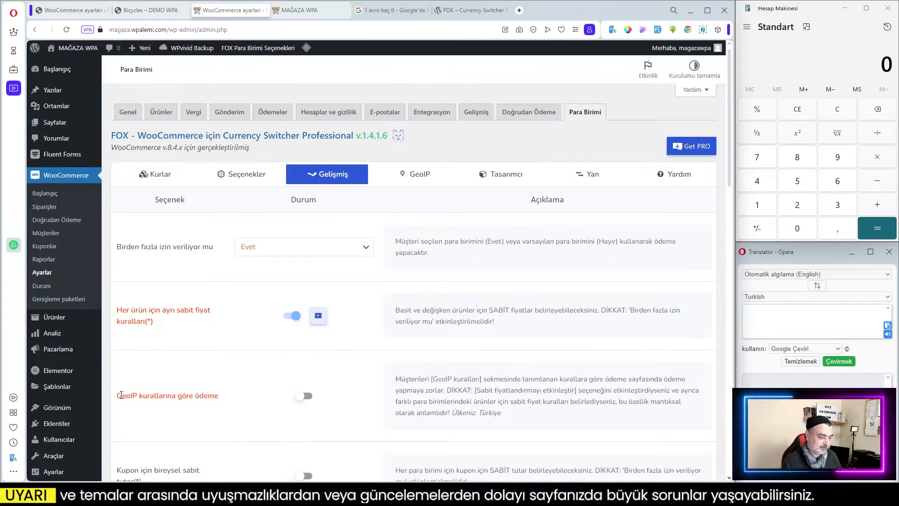
Enable checkout according to GeoIP rules on the Advanced tab.
{"action": "left_click_drag", "start_coordinate": [117, 395], "coordinate": [182, 396]}
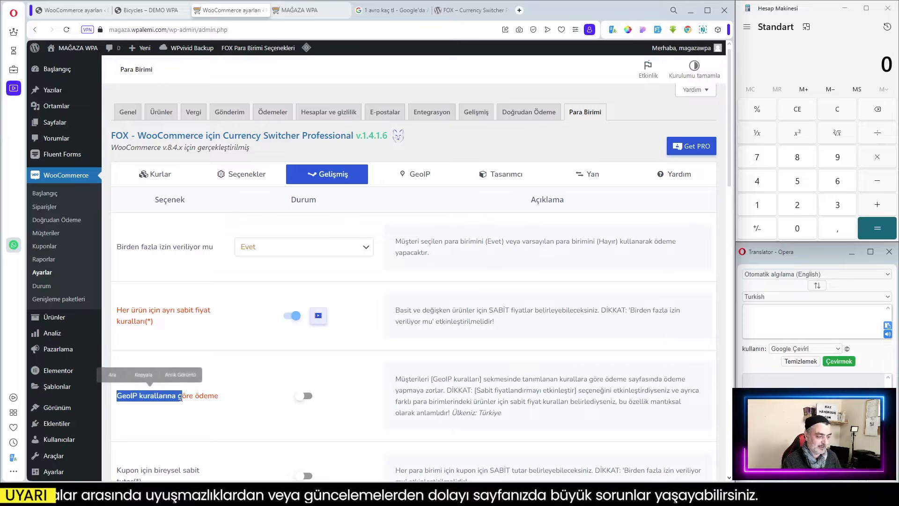
{"action": "left_click", "coordinate": [225, 401]}
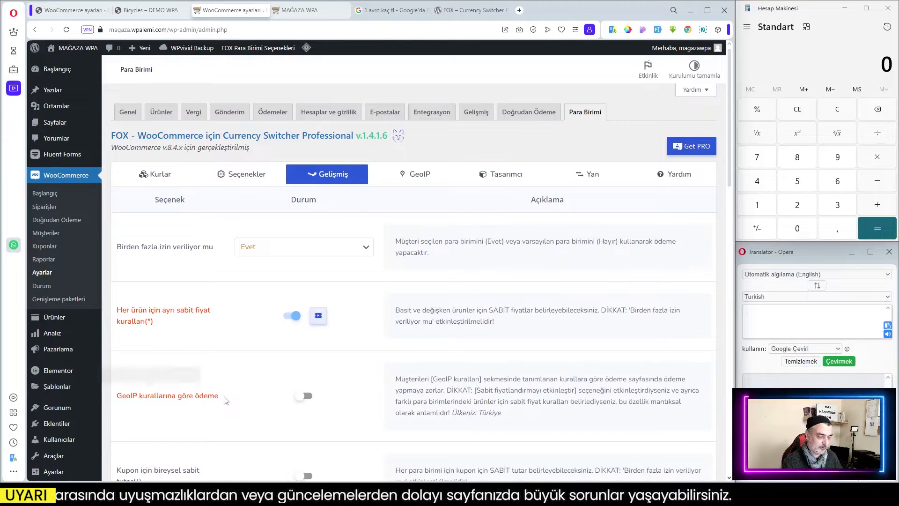
{"action": "left_click", "coordinate": [307, 397]}
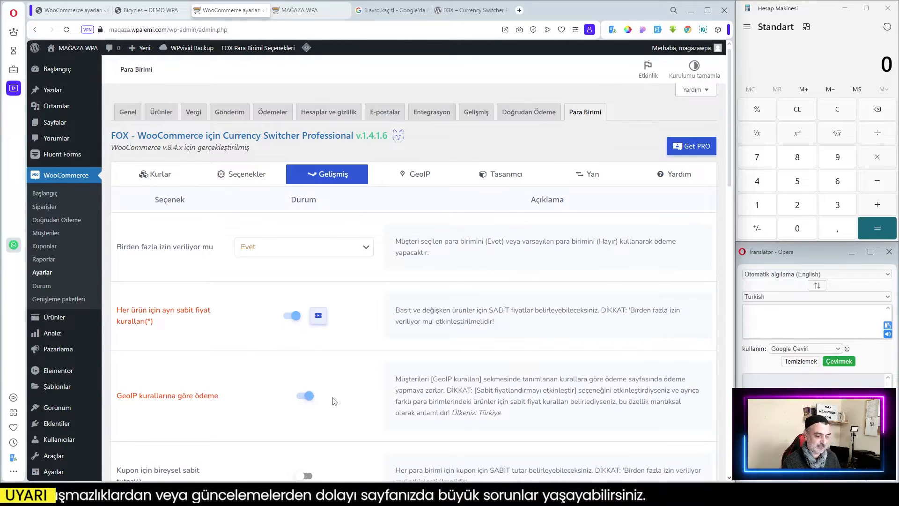
Enable individual fixed coupon amounts for each currency.
{"action": "scroll", "coordinate": [335, 400], "scroll_direction": "down", "scroll_amount": 2}
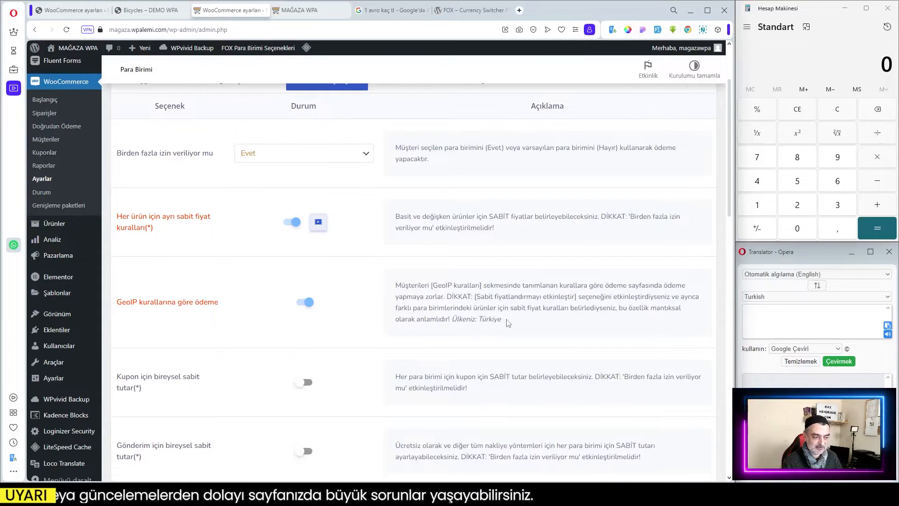
{"action": "left_click_drag", "start_coordinate": [482, 319], "coordinate": [507, 324]}
{"action": "left_click", "coordinate": [478, 323]}
{"action": "left_click", "coordinate": [527, 325]}
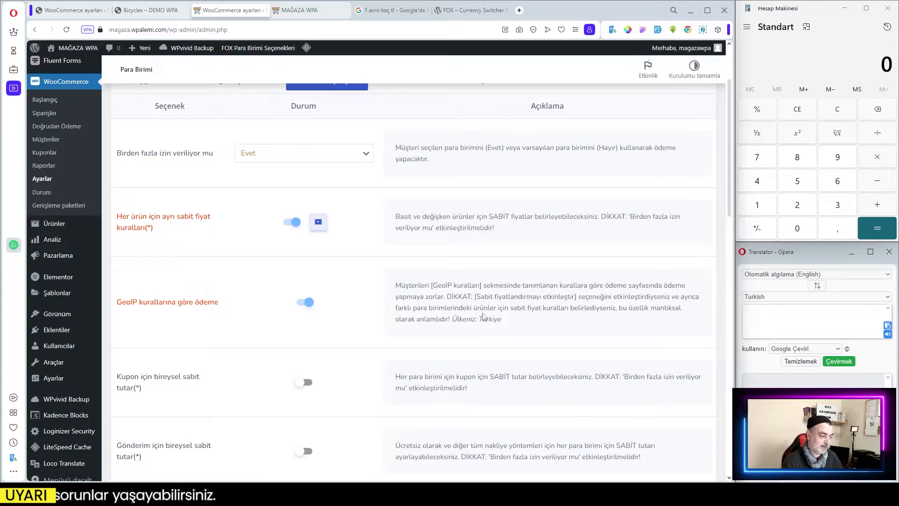
{"action": "scroll", "coordinate": [440, 328], "scroll_direction": "down", "scroll_amount": 1}
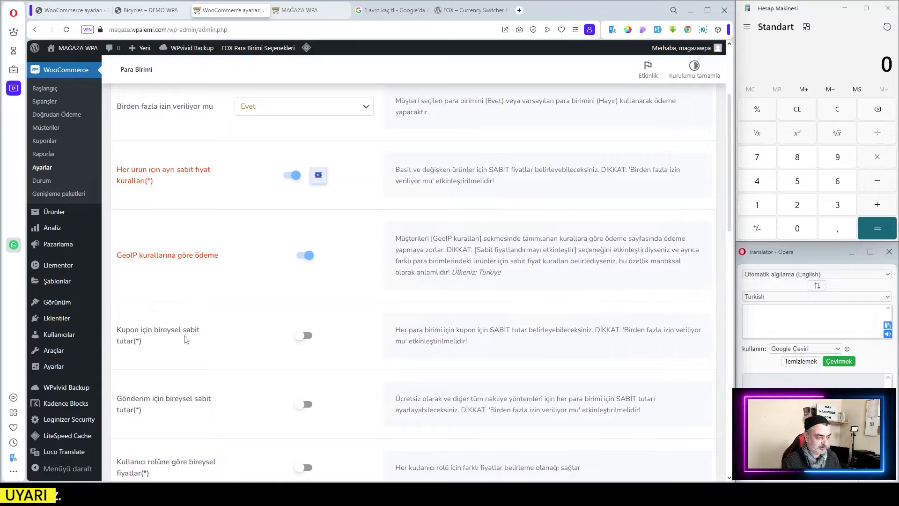
{"action": "scroll", "coordinate": [279, 348], "scroll_direction": "down", "scroll_amount": 2}
{"action": "left_click", "coordinate": [302, 244]}
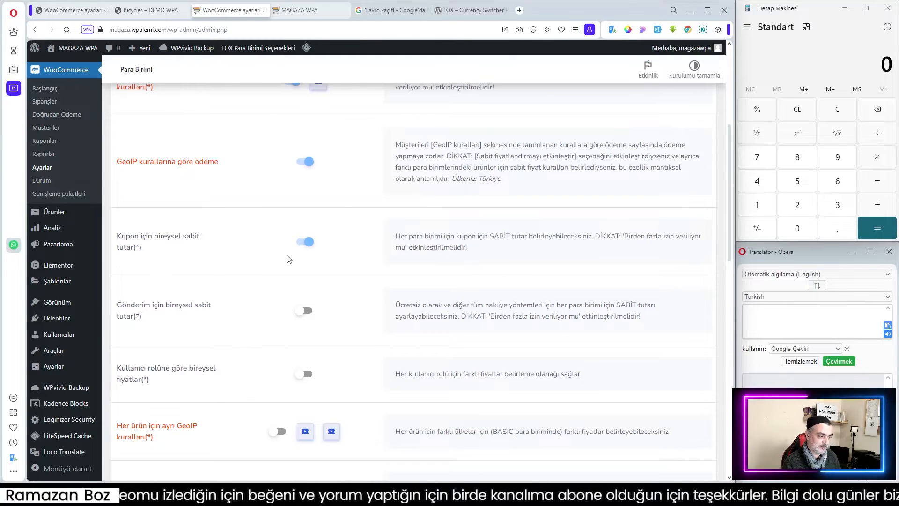
Enable individual fixed shipping amounts per currency and switch individual fixed coupon amounts back off.
{"action": "scroll", "coordinate": [327, 252], "scroll_direction": "up", "scroll_amount": 3}
{"action": "scroll", "coordinate": [327, 252], "scroll_direction": "down", "scroll_amount": 2}
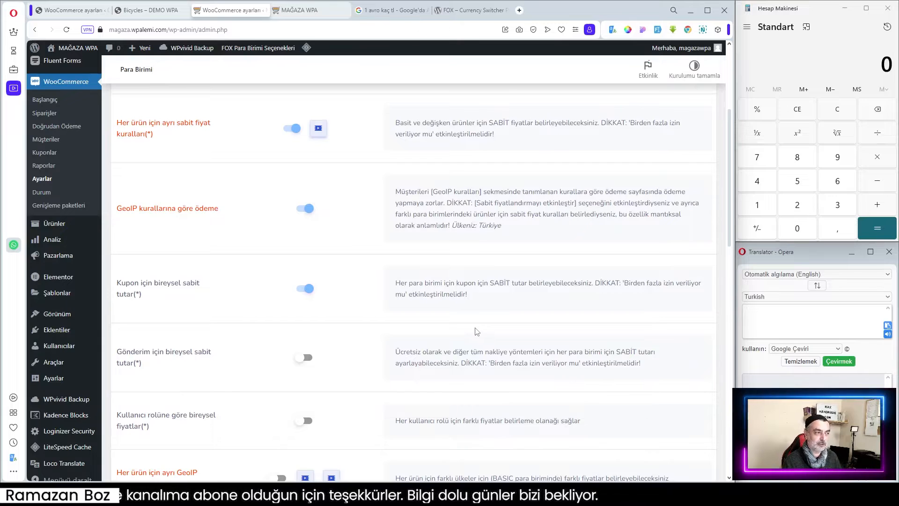
{"action": "scroll", "coordinate": [470, 332], "scroll_direction": "down", "scroll_amount": 3}
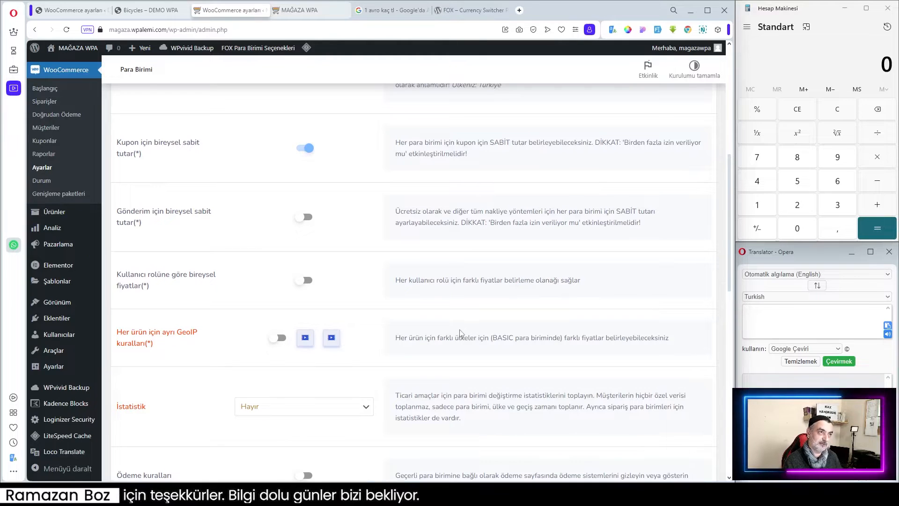
{"action": "scroll", "coordinate": [487, 327], "scroll_direction": "up", "scroll_amount": 2}
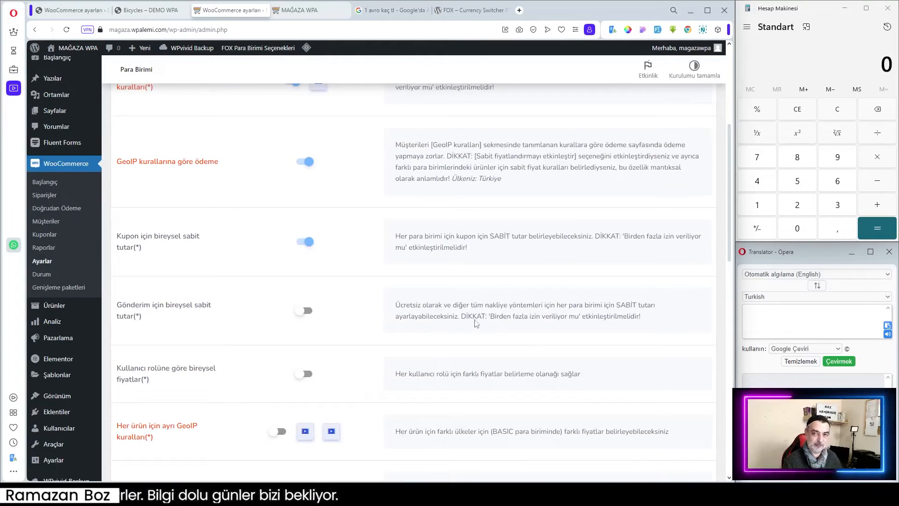
{"action": "left_click", "coordinate": [307, 311]}
{"action": "left_click", "coordinate": [303, 242]}
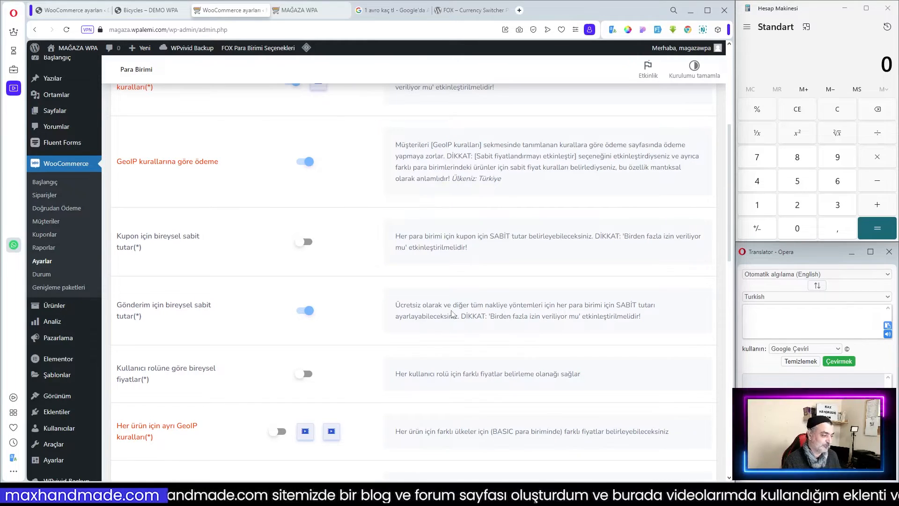
Enable individual GeoIP rules for each product, acknowledging the notice.
{"action": "scroll", "coordinate": [452, 314], "scroll_direction": "down", "scroll_amount": 2}
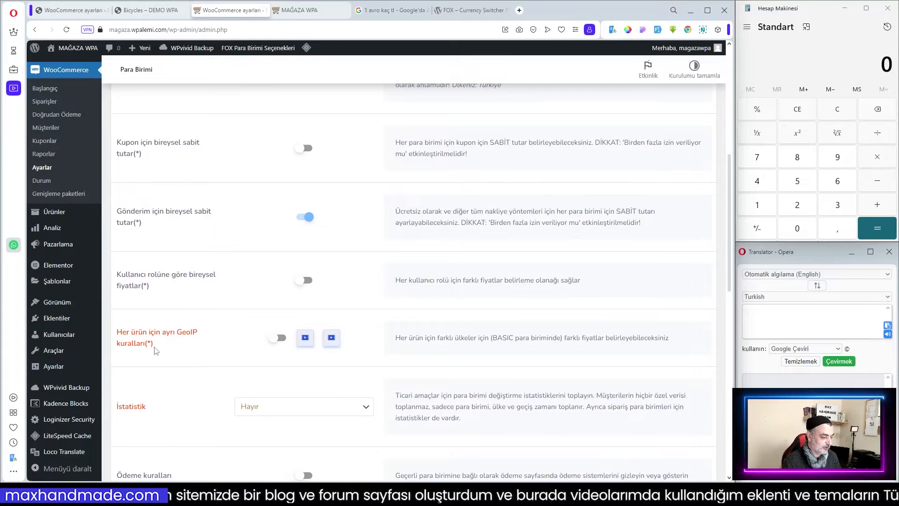
{"action": "left_click", "coordinate": [281, 338]}
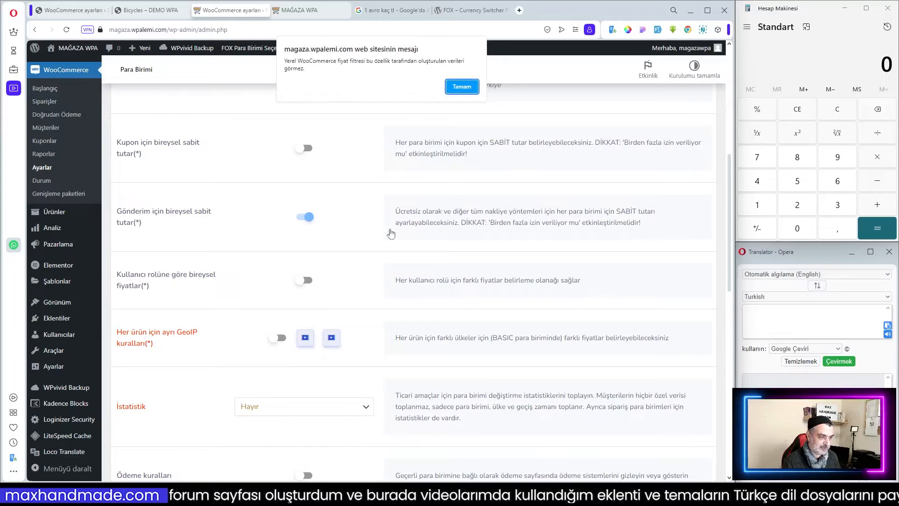
{"action": "left_click", "coordinate": [461, 86]}
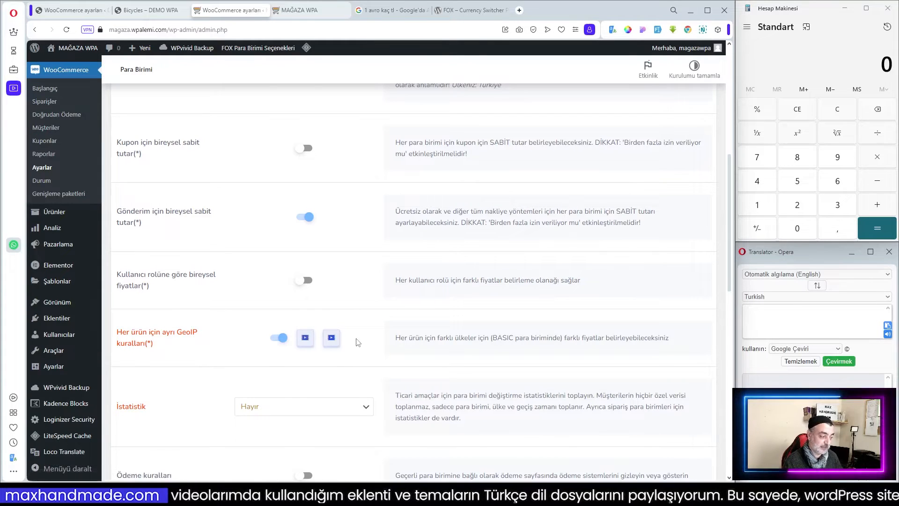
Set the Statistics option to Evet.
{"action": "scroll", "coordinate": [351, 342], "scroll_direction": "down", "scroll_amount": 2}
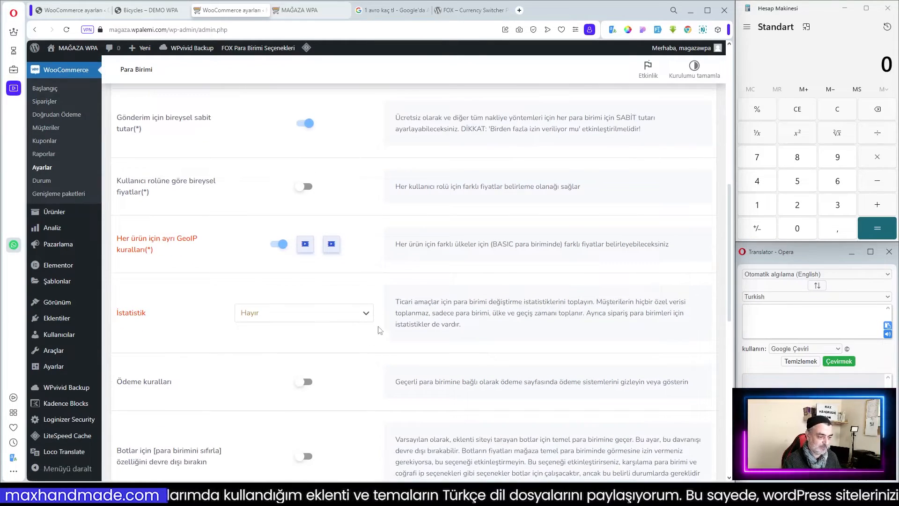
{"action": "left_click", "coordinate": [295, 314]}
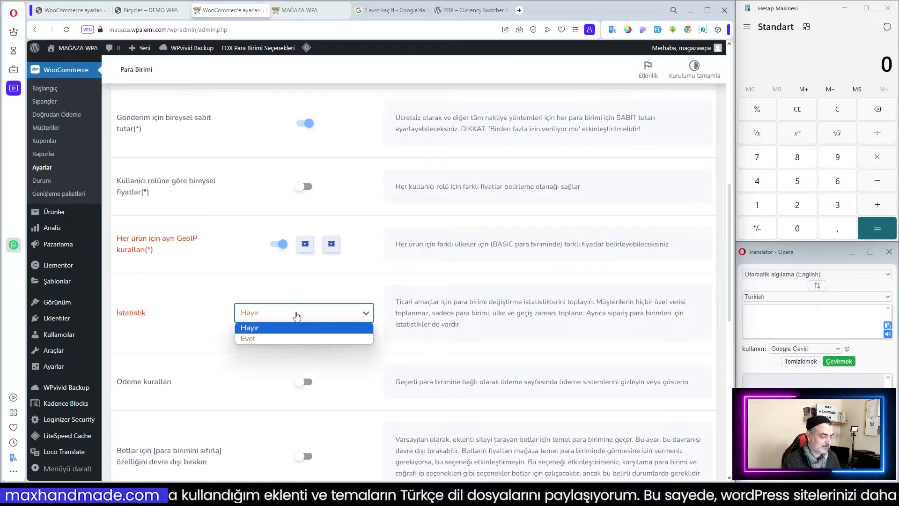
{"action": "left_click", "coordinate": [274, 338]}
Review the remaining advanced options and save the changes.
{"action": "scroll", "coordinate": [379, 300], "scroll_direction": "down", "scroll_amount": 2}
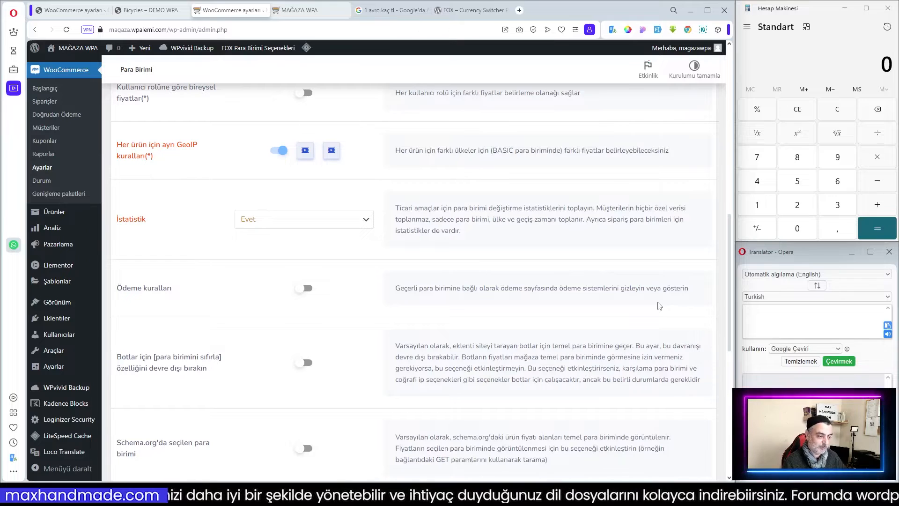
{"action": "scroll", "coordinate": [509, 287], "scroll_direction": "down", "scroll_amount": 1}
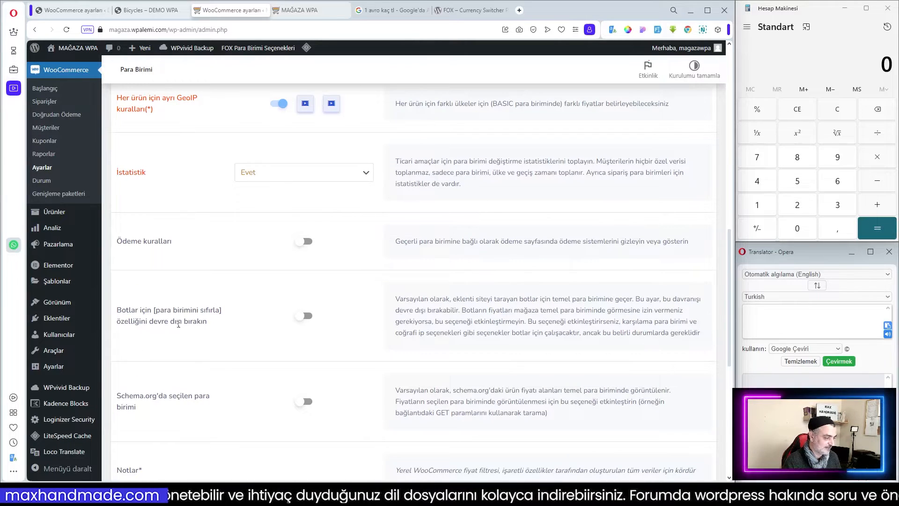
{"action": "scroll", "coordinate": [345, 323], "scroll_direction": "down", "scroll_amount": 1}
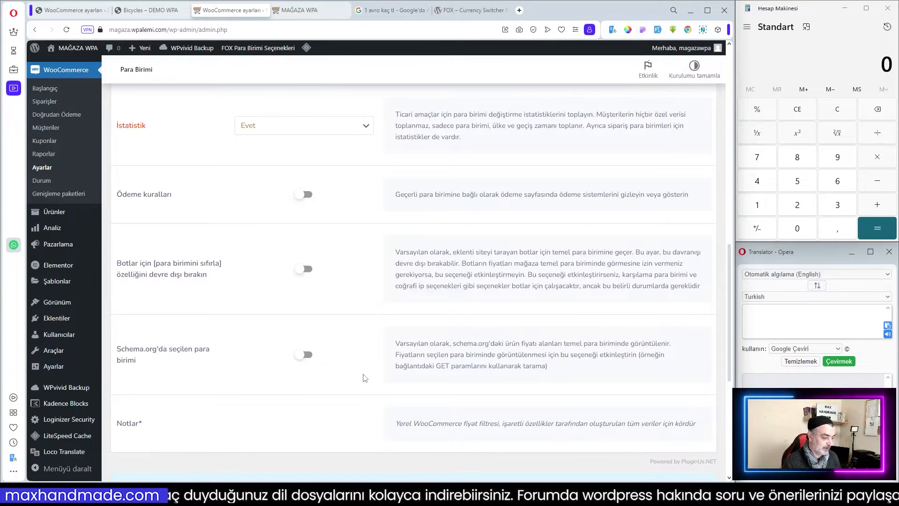
{"action": "left_click_drag", "start_coordinate": [118, 349], "coordinate": [148, 362]}
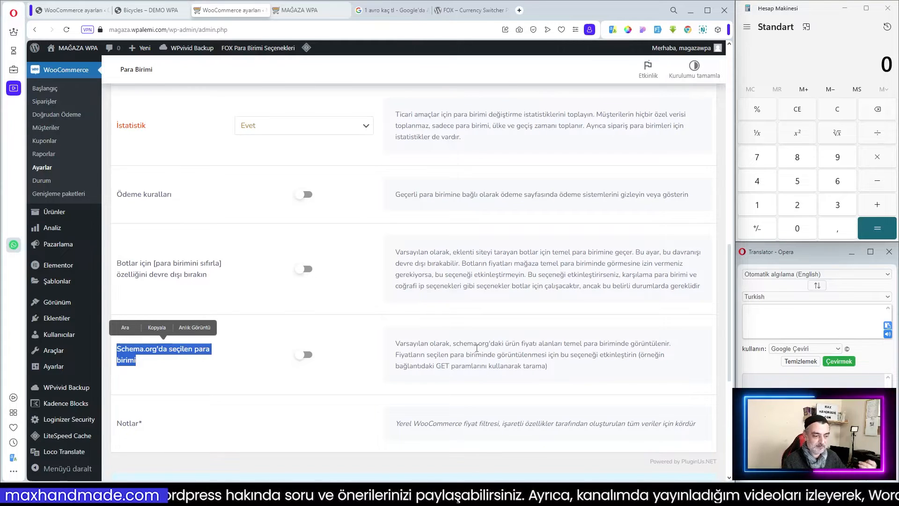
{"action": "left_click", "coordinate": [384, 382]}
{"action": "scroll", "coordinate": [356, 377], "scroll_direction": "down", "scroll_amount": 3}
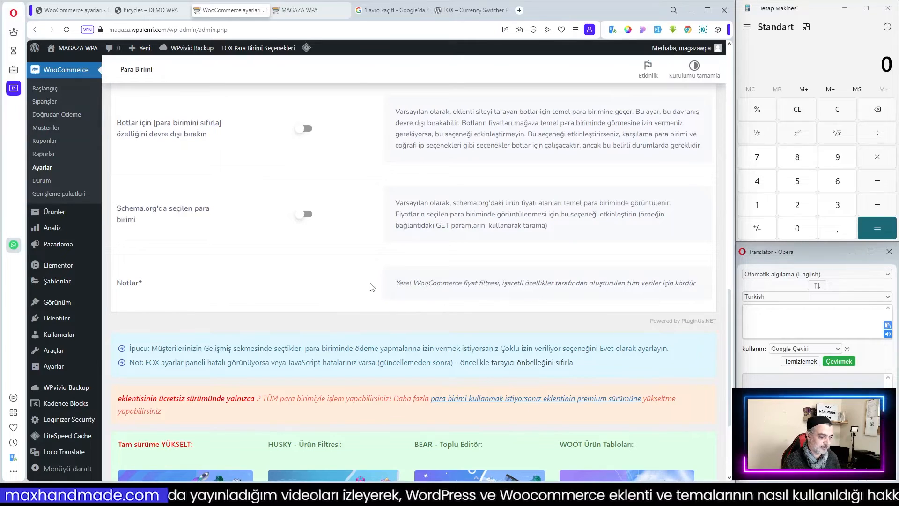
{"action": "scroll", "coordinate": [374, 286], "scroll_direction": "up", "scroll_amount": 2}
{"action": "scroll", "coordinate": [375, 363], "scroll_direction": "up", "scroll_amount": 6}
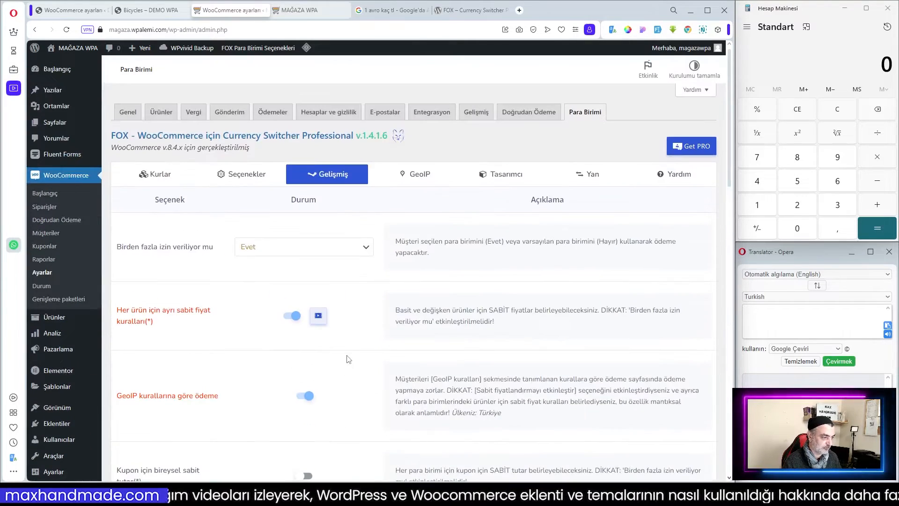
{"action": "scroll", "coordinate": [352, 362], "scroll_direction": "down", "scroll_amount": 4}
{"action": "scroll", "coordinate": [352, 361], "scroll_direction": "down", "scroll_amount": 10}
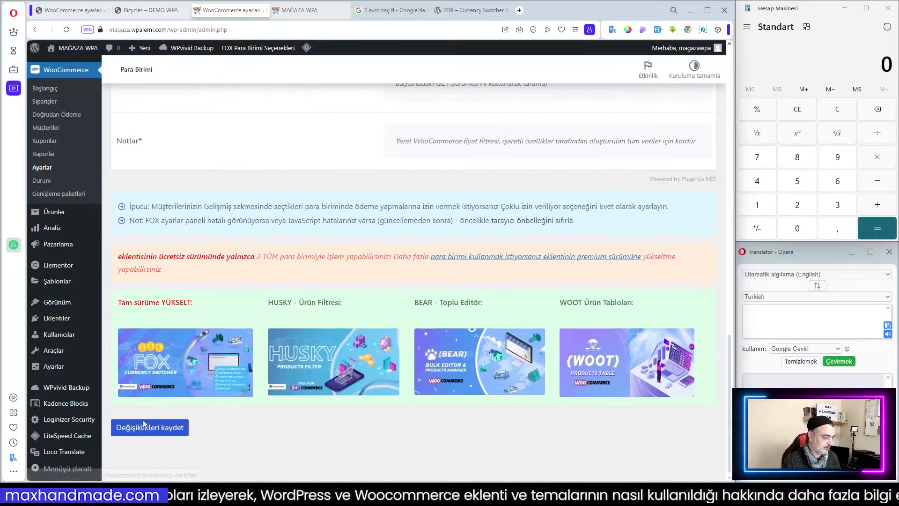
{"action": "left_click", "coordinate": [140, 427]}
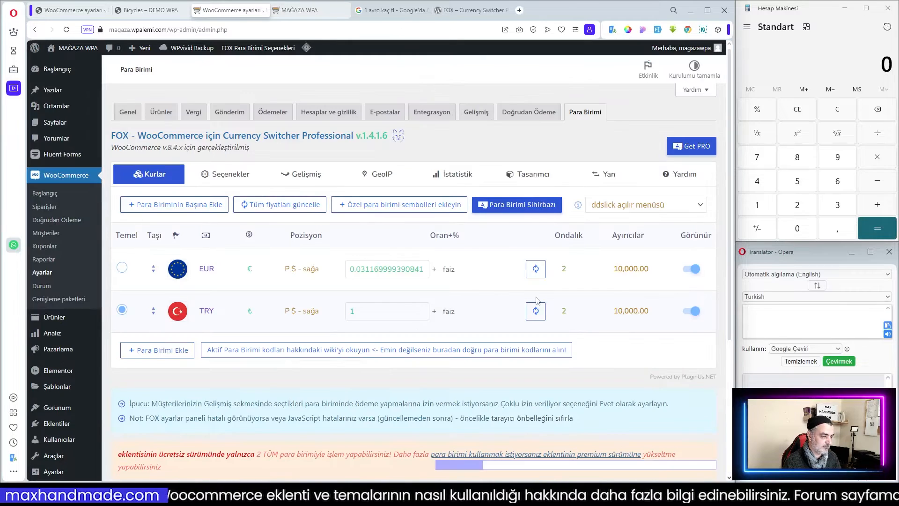
Open the GeoIP rules and select all countries for the EUR currency.
{"action": "left_click", "coordinate": [377, 177]}
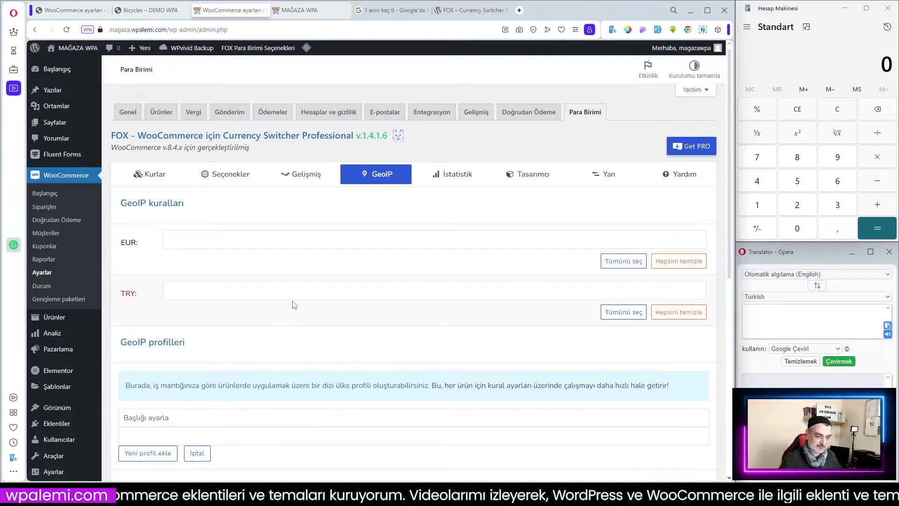
{"action": "left_click", "coordinate": [623, 261]}
{"action": "scroll", "coordinate": [347, 277], "scroll_direction": "down", "scroll_amount": 3}
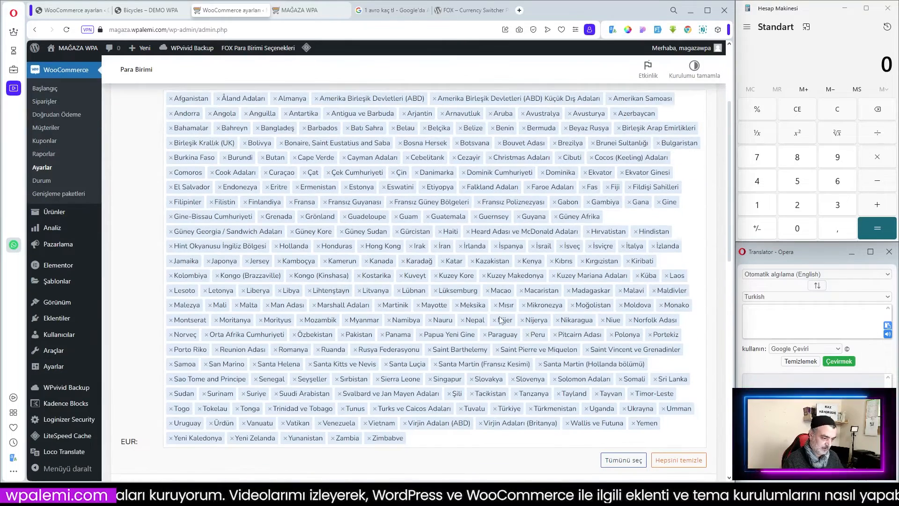
{"action": "scroll", "coordinate": [518, 320], "scroll_direction": "up", "scroll_amount": 2}
{"action": "scroll", "coordinate": [572, 320], "scroll_direction": "down", "scroll_amount": 4}
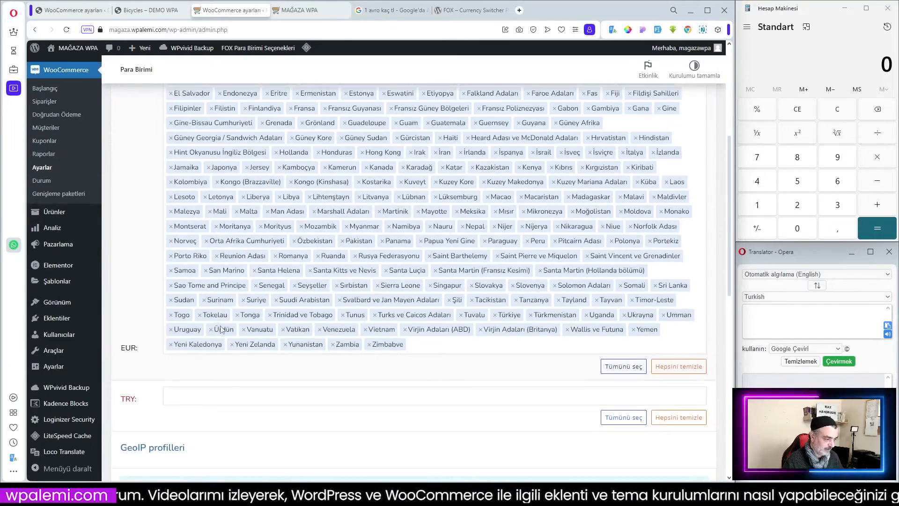
Remove Türkiye from the EUR country list.
{"action": "left_click", "coordinate": [495, 315]}
{"action": "scroll", "coordinate": [520, 319], "scroll_direction": "down", "scroll_amount": 2}
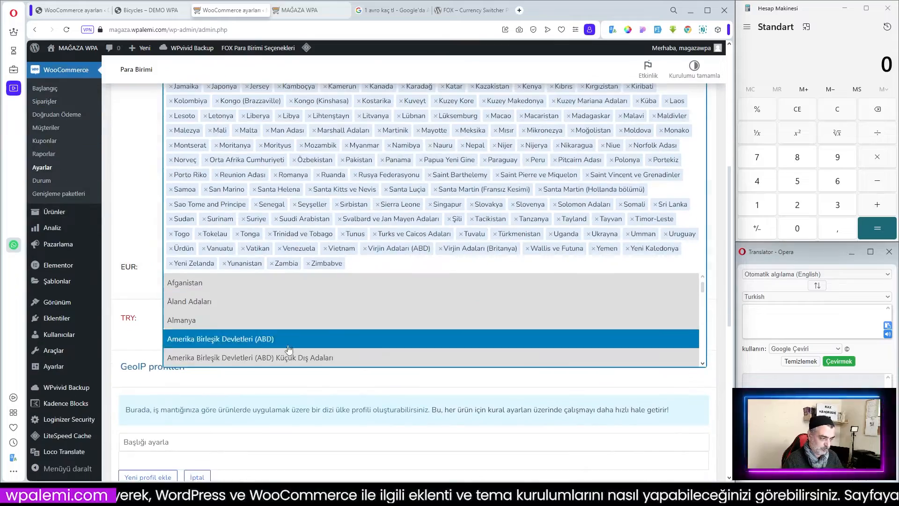
{"action": "left_click", "coordinate": [125, 296]}
Assign Türkiye to the TRY GeoIP rule.
{"action": "scroll", "coordinate": [458, 344], "scroll_direction": "up", "scroll_amount": 4}
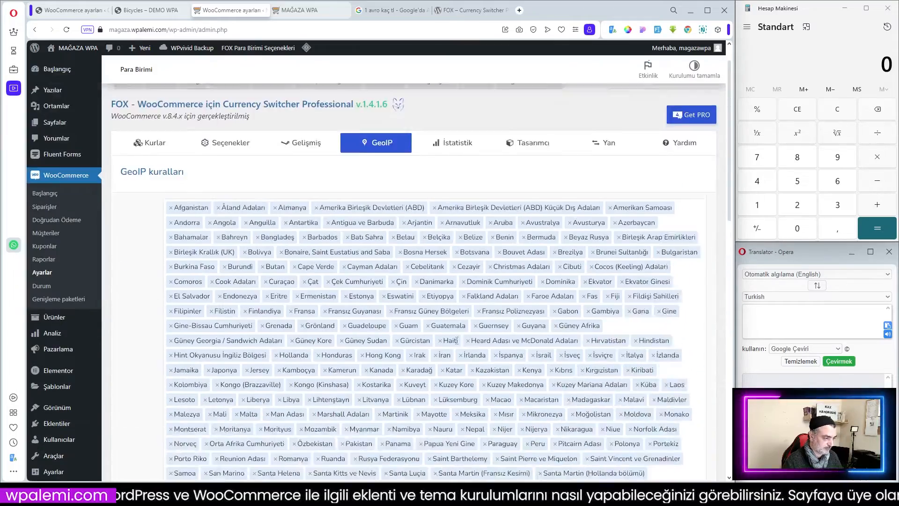
{"action": "scroll", "coordinate": [457, 344], "scroll_direction": "down", "scroll_amount": 4}
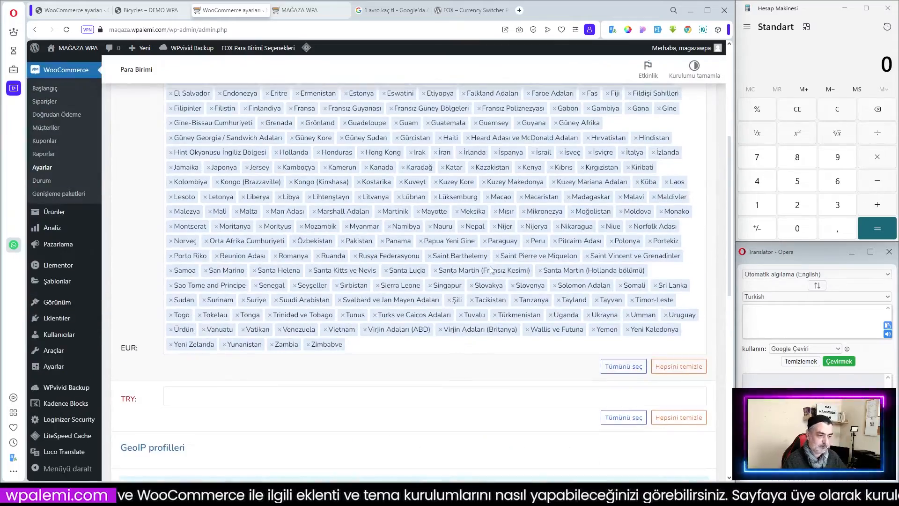
{"action": "scroll", "coordinate": [473, 285], "scroll_direction": "up", "scroll_amount": 4}
{"action": "scroll", "coordinate": [476, 296], "scroll_direction": "down", "scroll_amount": 3}
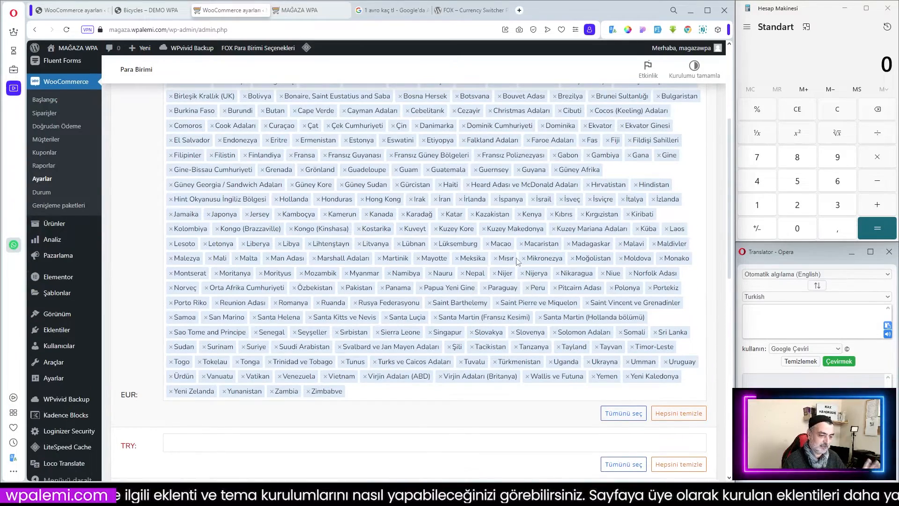
{"action": "scroll", "coordinate": [520, 269], "scroll_direction": "down", "scroll_amount": 3}
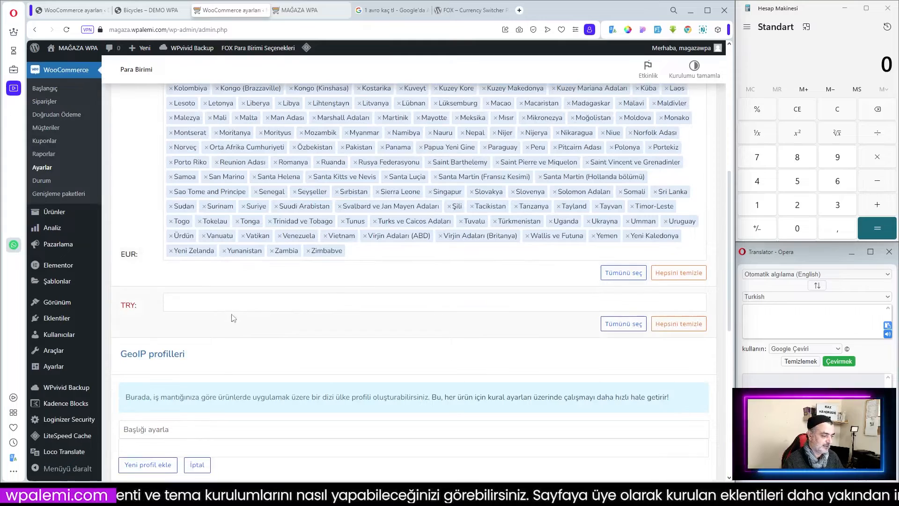
{"action": "left_click", "coordinate": [212, 304]}
{"action": "type", "text": "t"}
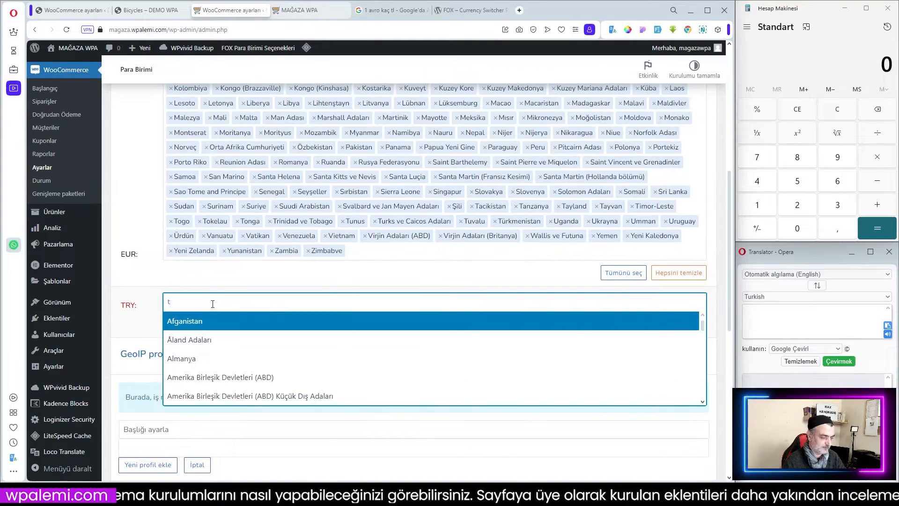
{"action": "type", "text": "ü"}
{"action": "left_click", "coordinate": [179, 396]}
{"action": "scroll", "coordinate": [368, 275], "scroll_direction": "up", "scroll_amount": 6}
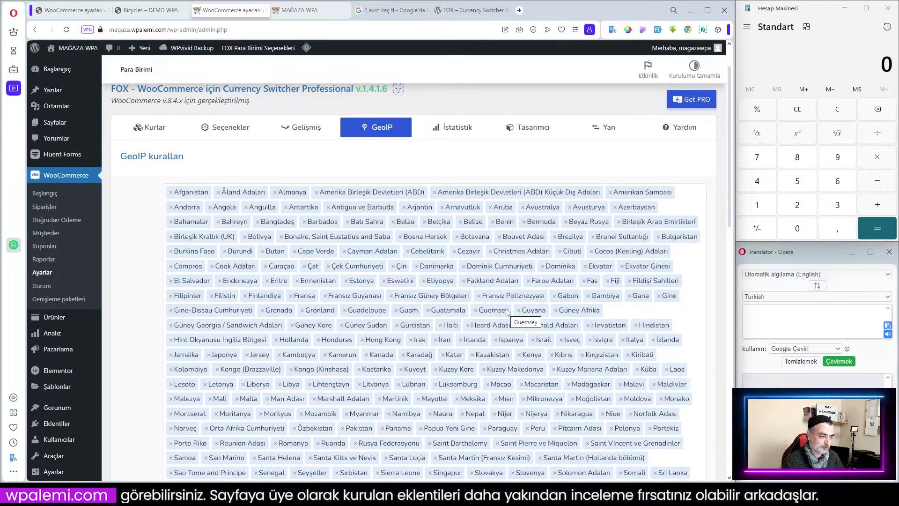
{"action": "scroll", "coordinate": [254, 334], "scroll_direction": "down", "scroll_amount": 6}
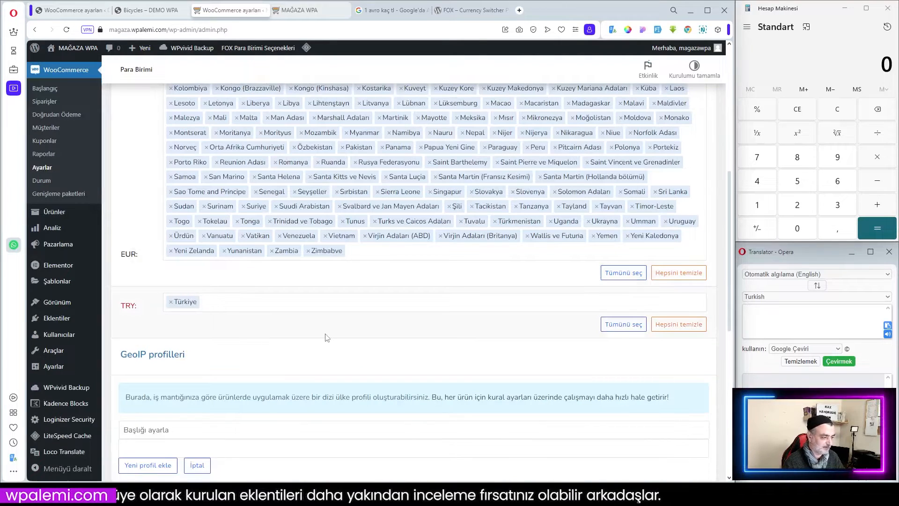
Start a new GeoIP profile by adding Almanya to its country field.
{"action": "scroll", "coordinate": [326, 337], "scroll_direction": "up", "scroll_amount": 2}
{"action": "scroll", "coordinate": [356, 333], "scroll_direction": "down", "scroll_amount": 4}
{"action": "left_click", "coordinate": [170, 441]}
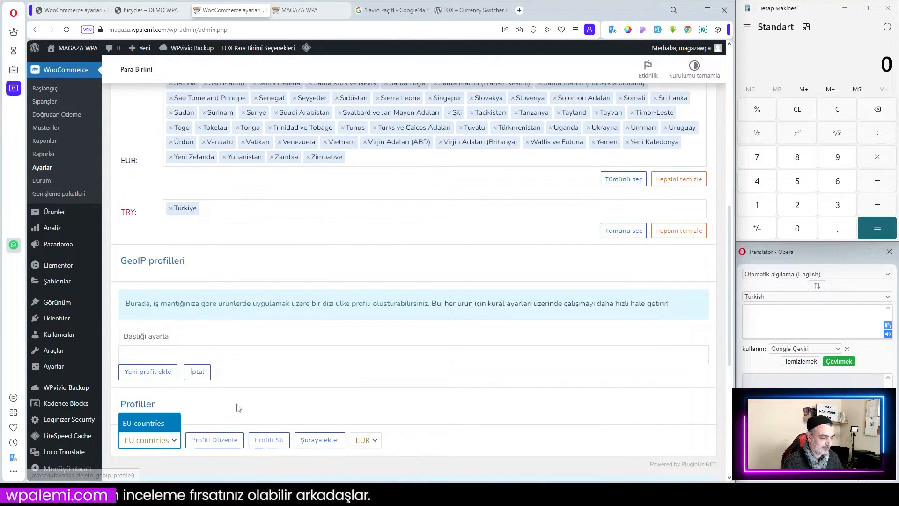
{"action": "left_click", "coordinate": [166, 353]}
{"action": "left_click", "coordinate": [176, 351]}
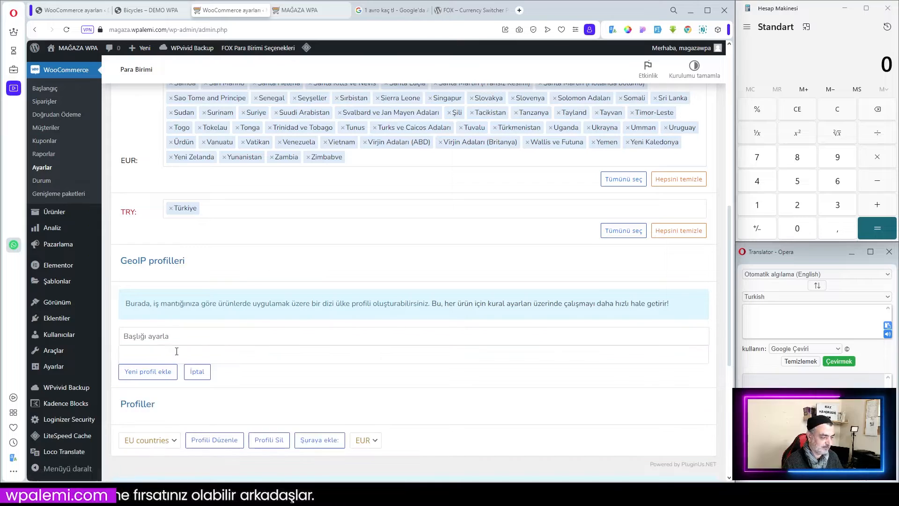
{"action": "left_click", "coordinate": [164, 353]}
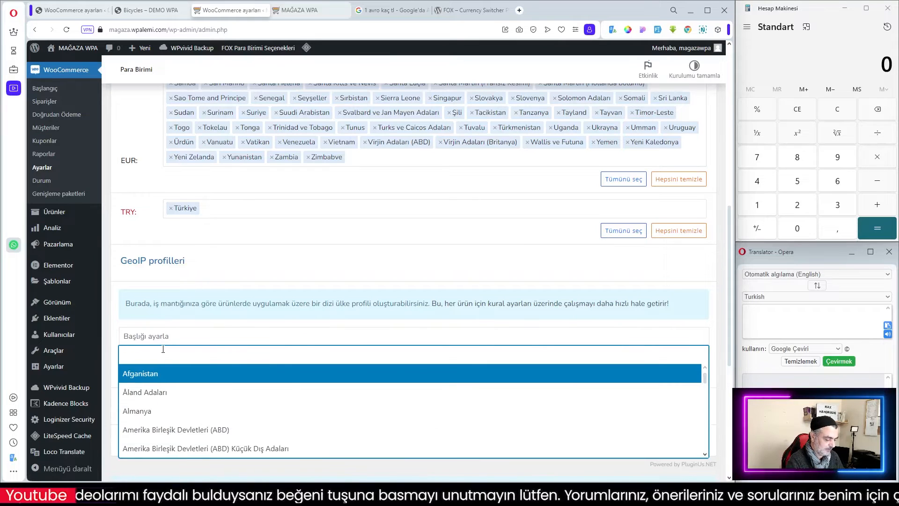
{"action": "type", "text": "Alm"}
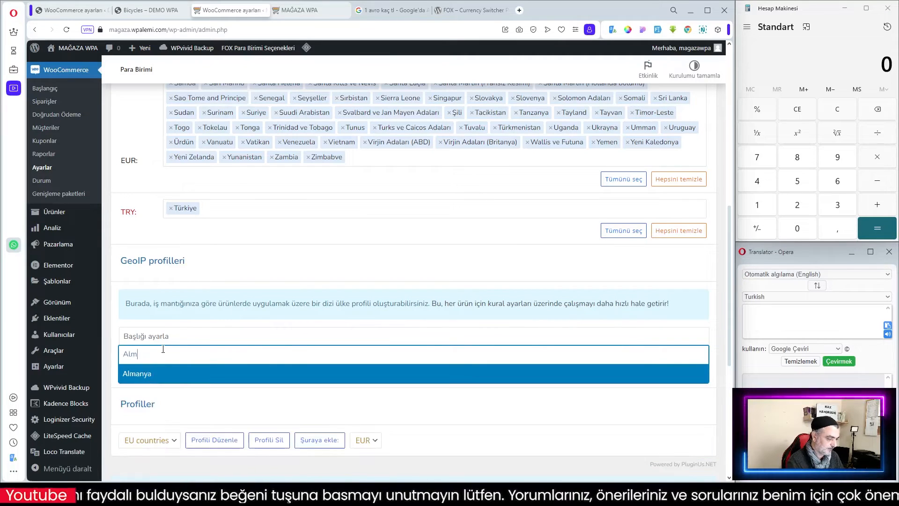
{"action": "left_click", "coordinate": [146, 374]}
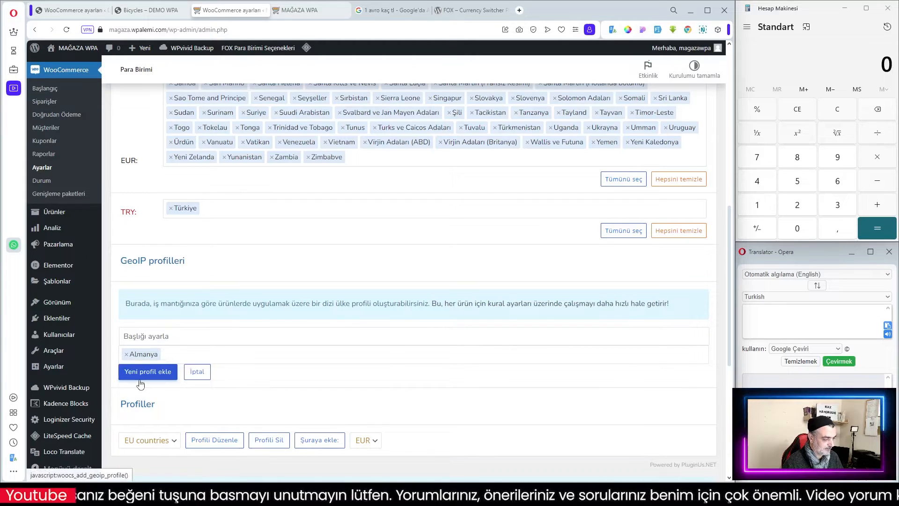
Open the EU countries profile for editing to review its countries, then cancel the edit.
{"action": "left_click", "coordinate": [154, 443]}
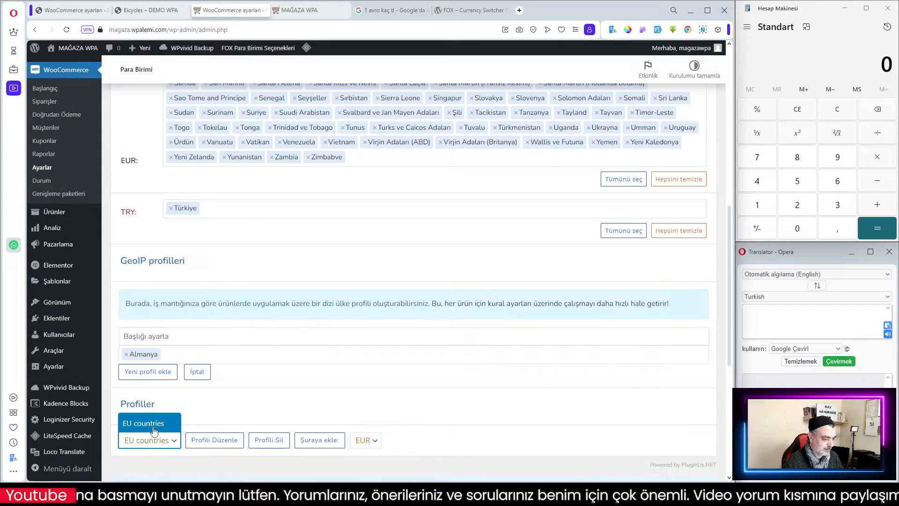
{"action": "left_click", "coordinate": [215, 441]}
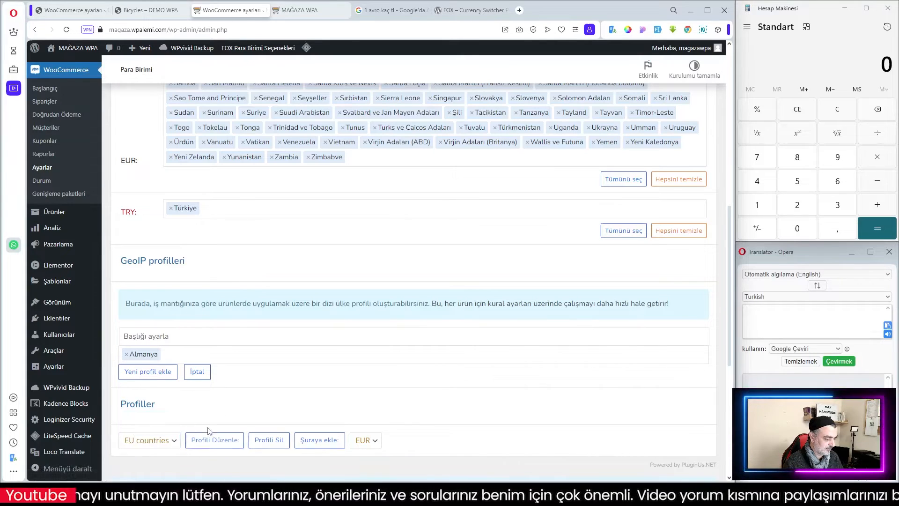
{"action": "left_click", "coordinate": [214, 440]}
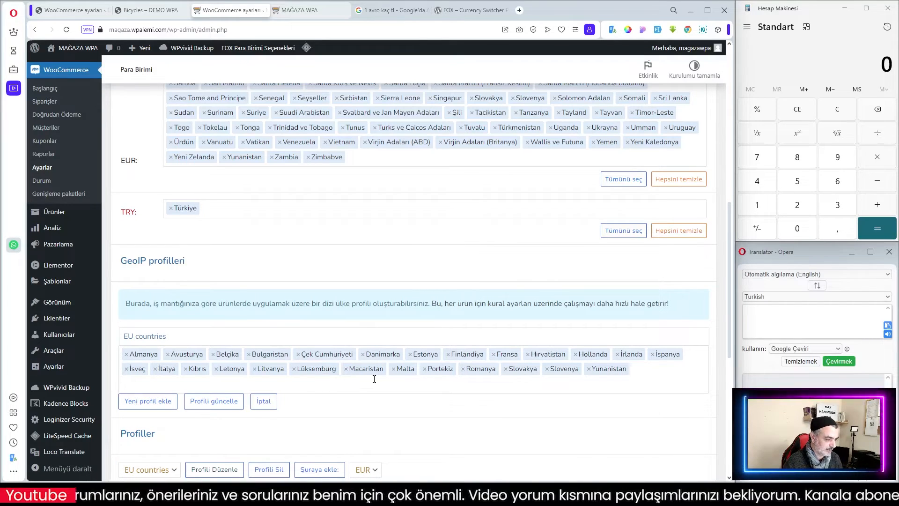
{"action": "left_click", "coordinate": [264, 401]}
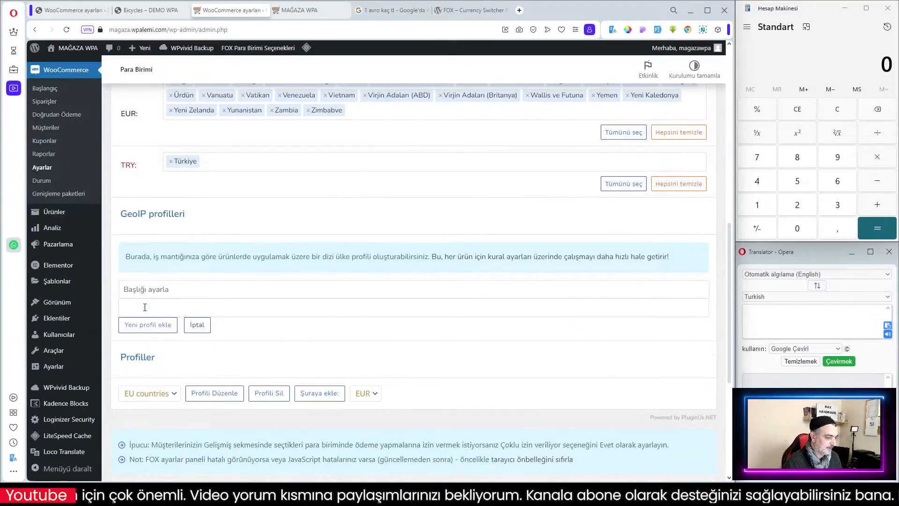
Add Amerika Birleşik Devletleri (ABD) to the new GeoIP profile's country field.
{"action": "left_click", "coordinate": [145, 308]}
{"action": "scroll", "coordinate": [256, 286], "scroll_direction": "up", "scroll_amount": 9}
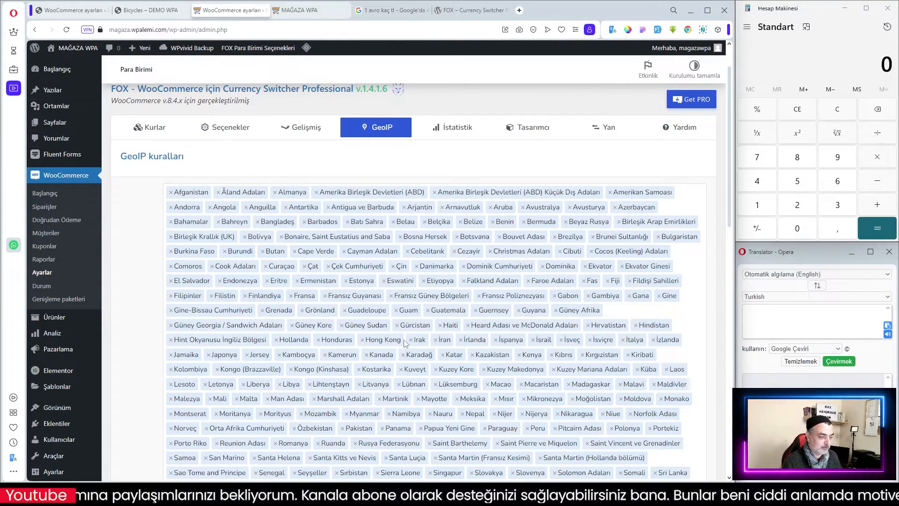
{"action": "scroll", "coordinate": [405, 343], "scroll_direction": "down", "scroll_amount": 3}
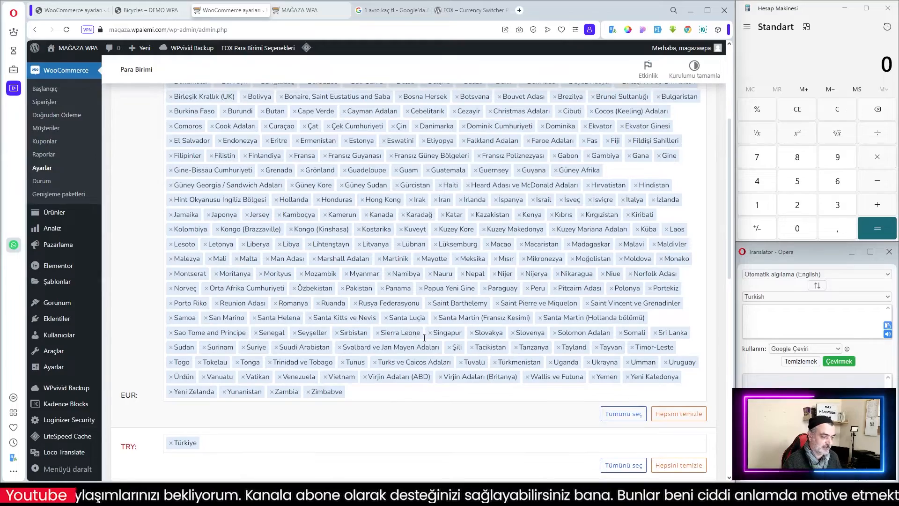
{"action": "scroll", "coordinate": [424, 338], "scroll_direction": "up", "scroll_amount": 4}
{"action": "scroll", "coordinate": [426, 343], "scroll_direction": "down", "scroll_amount": 10}
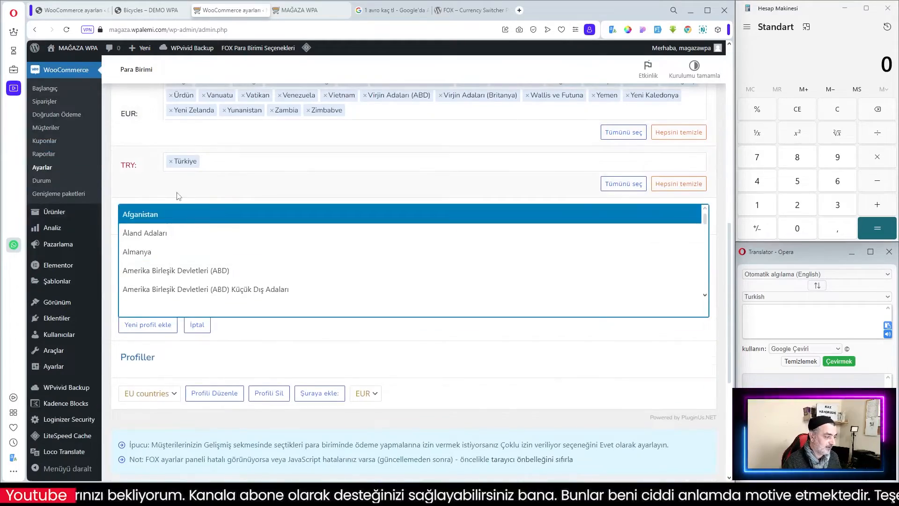
{"action": "left_click", "coordinate": [178, 195]}
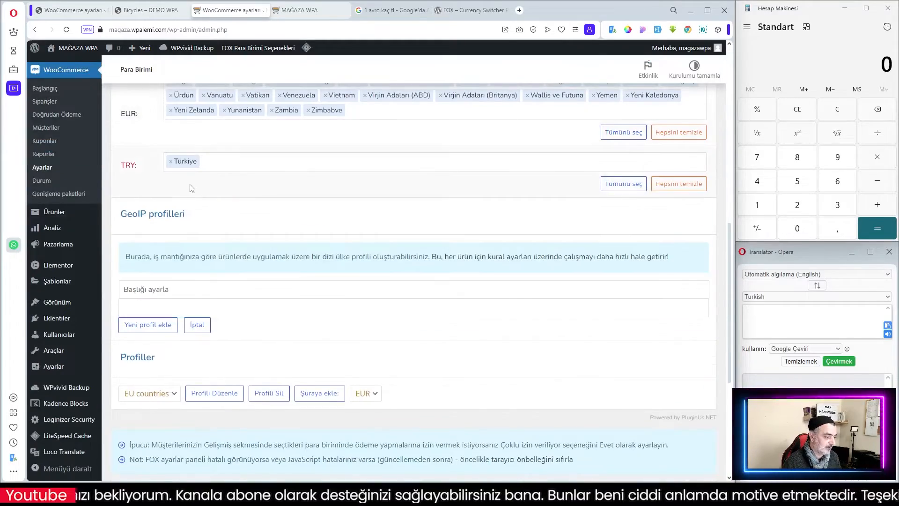
{"action": "left_click", "coordinate": [139, 307]}
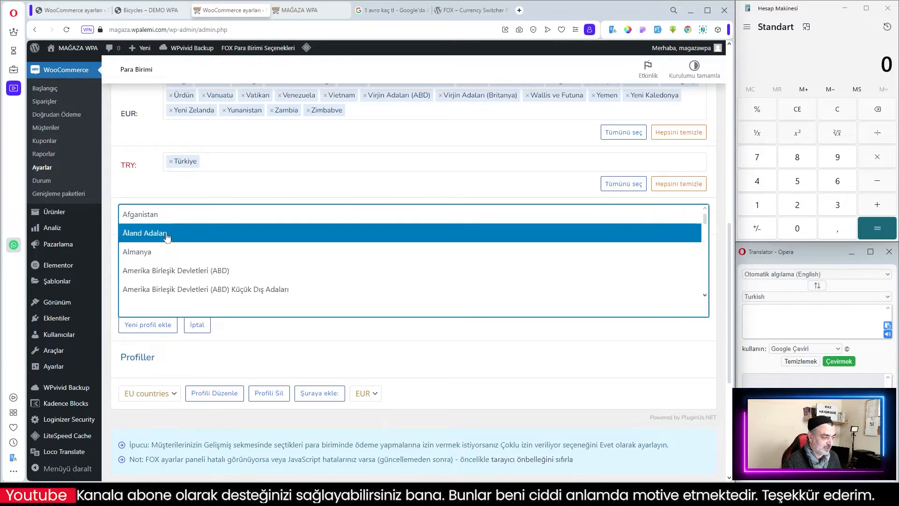
{"action": "left_click", "coordinate": [167, 271]}
Add Kanada and Meksika to the new profile's country list.
{"action": "left_click", "coordinate": [254, 308]}
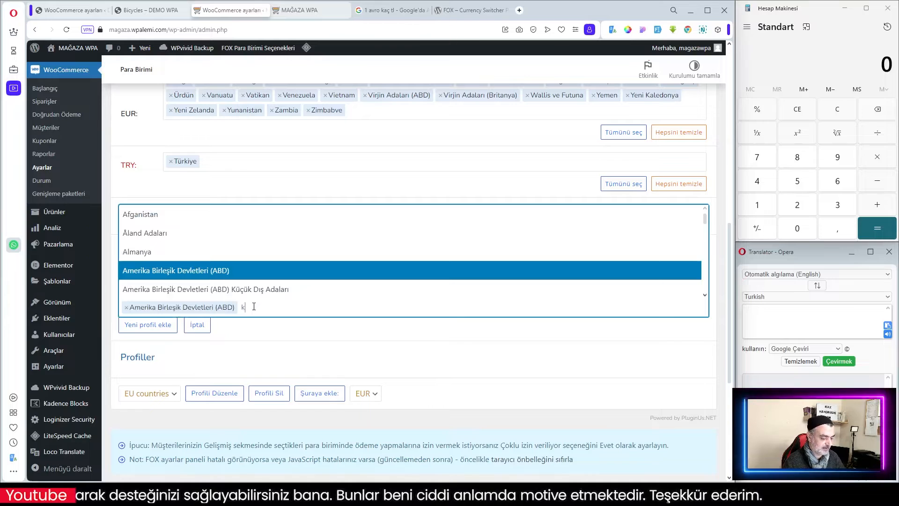
{"action": "type", "text": "kan"}
{"action": "left_click", "coordinate": [174, 281]}
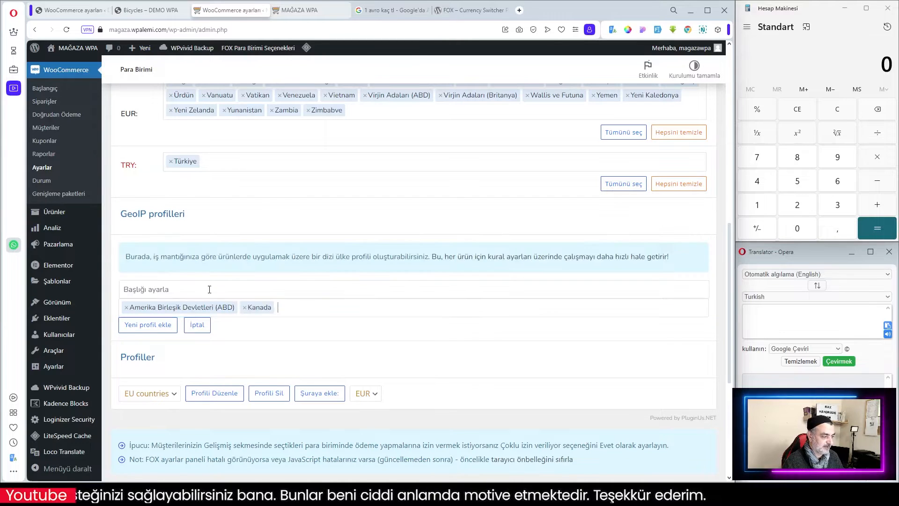
{"action": "left_click", "coordinate": [300, 308]}
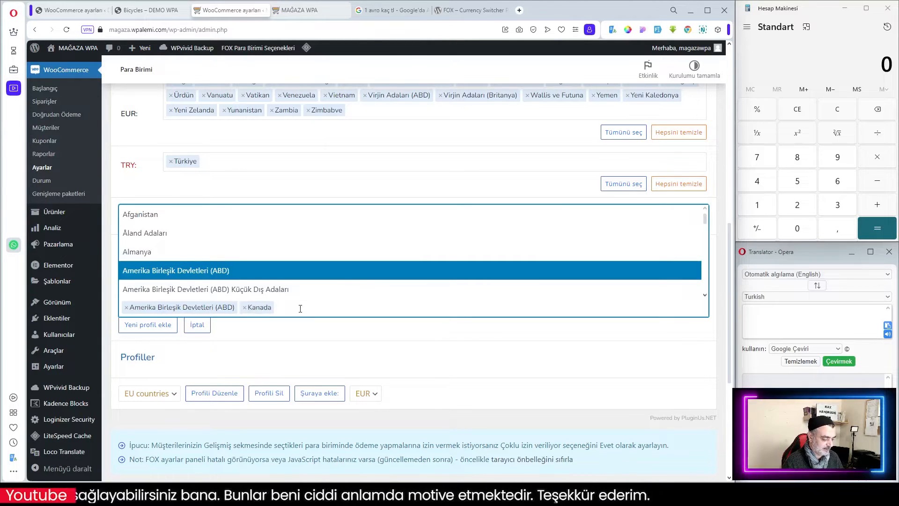
{"action": "type", "text": "me"}
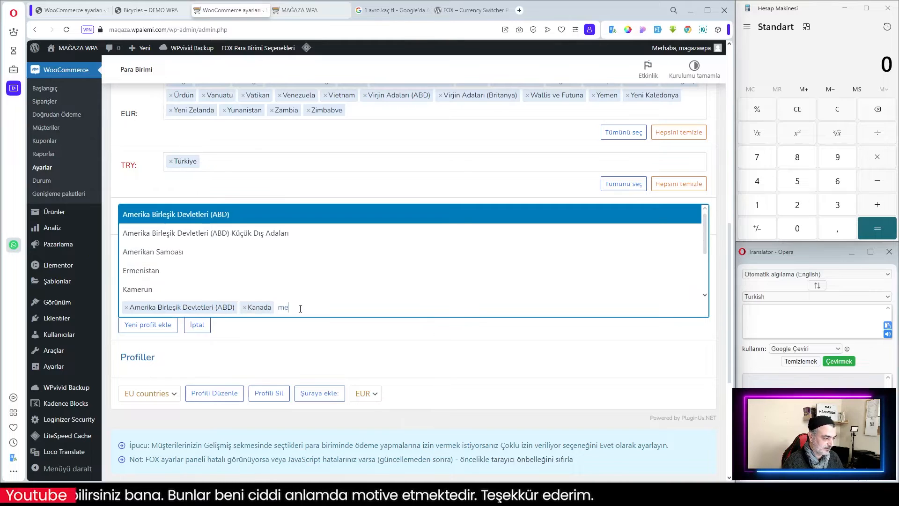
{"action": "type", "text": "rik"}
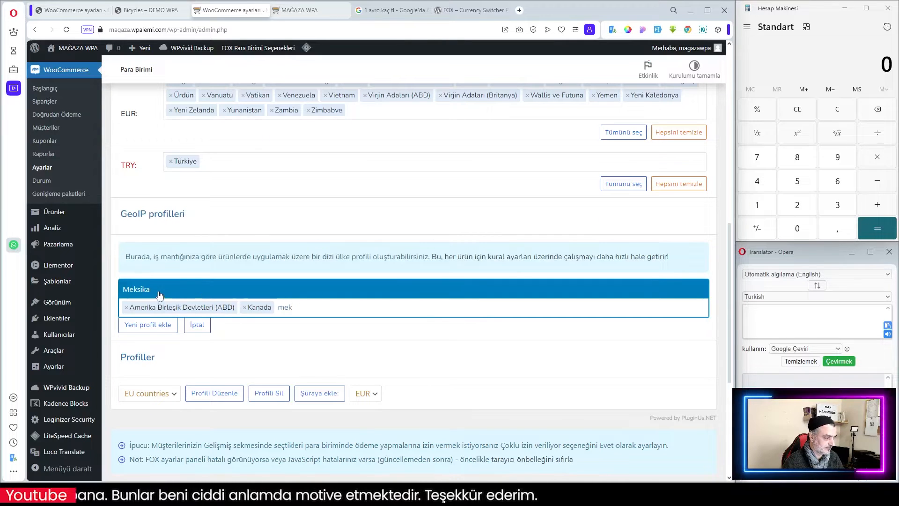
{"action": "key", "text": "Return"}
Title the new GeoIP profile "Amerika kıtası" and add it to the profiles.
{"action": "left_click", "coordinate": [159, 328]}
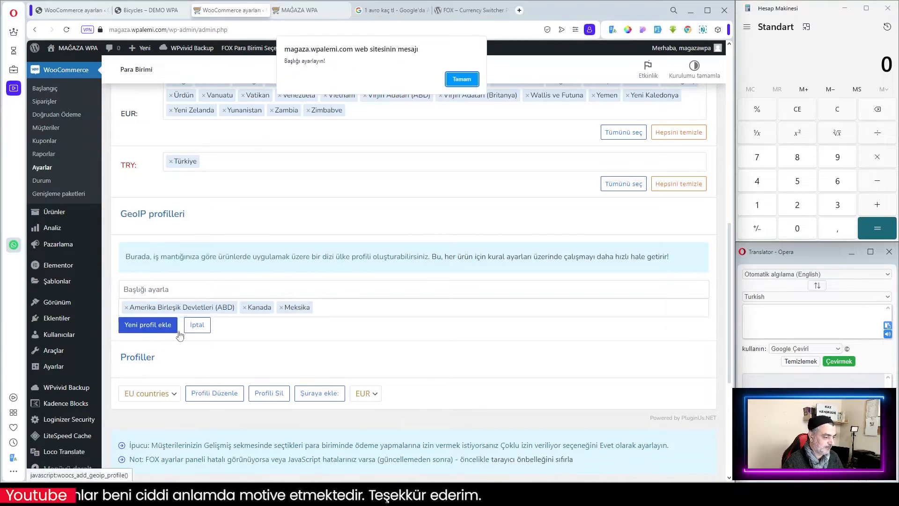
{"action": "left_click", "coordinate": [459, 77]}
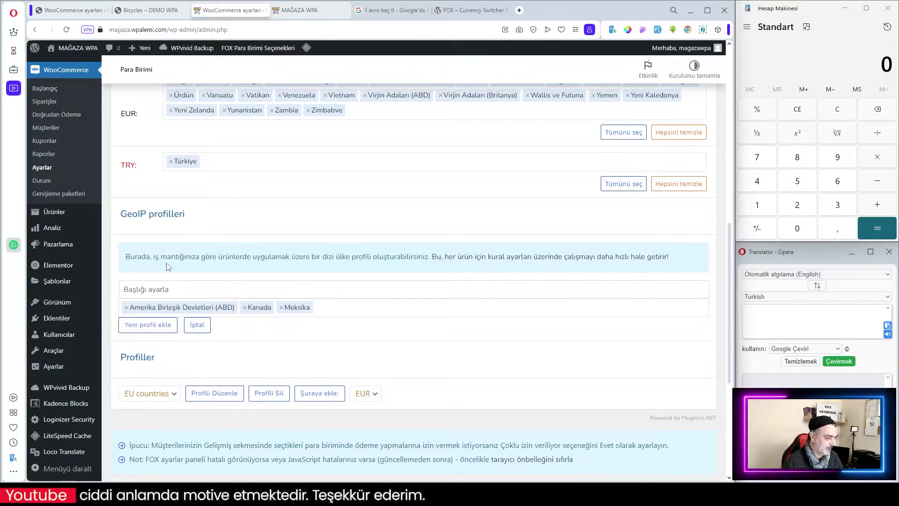
{"action": "left_click", "coordinate": [157, 285]}
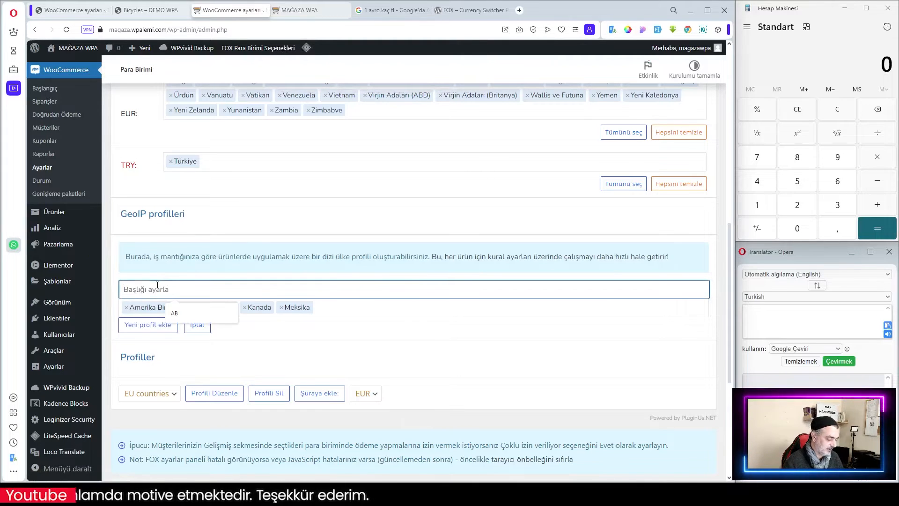
{"action": "type", "text": "Amerika kıtası"}
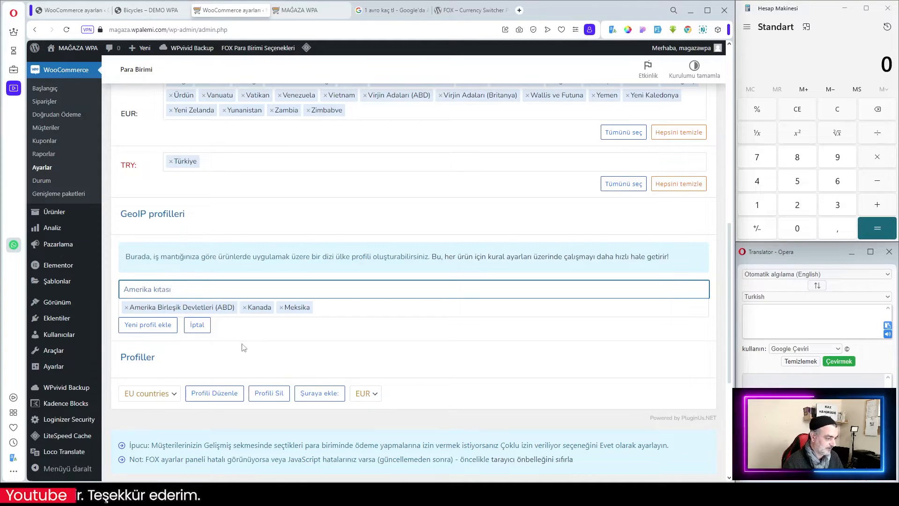
{"action": "left_click", "coordinate": [148, 325]}
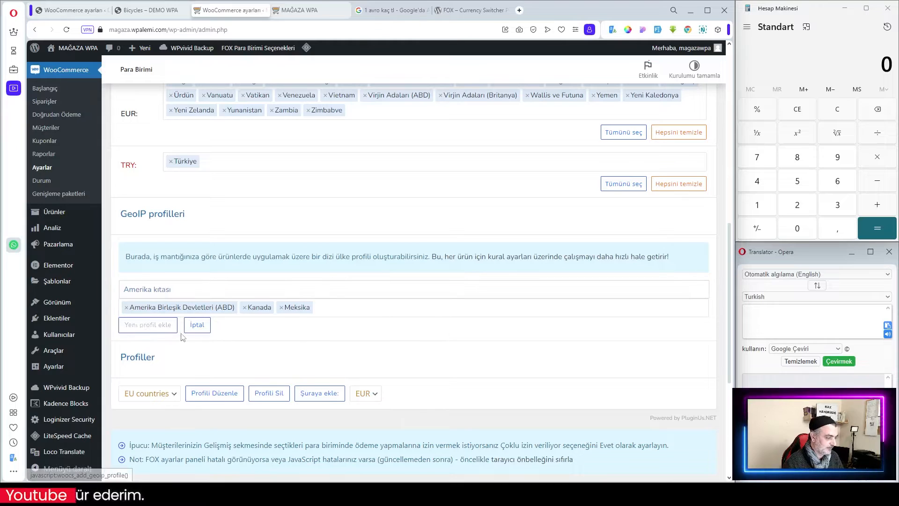
Review the profiles list and the GeoIP rules for each currency.
{"action": "left_click", "coordinate": [177, 395]}
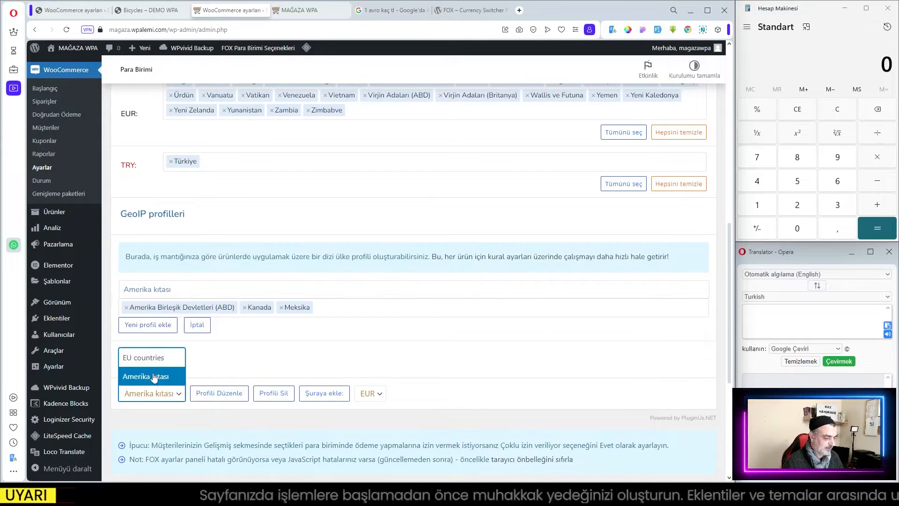
{"action": "left_click", "coordinate": [235, 370]}
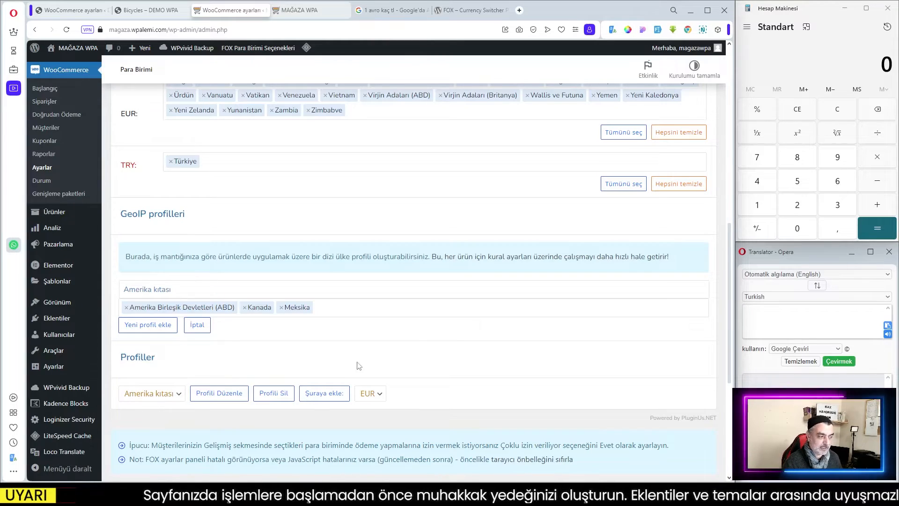
{"action": "scroll", "coordinate": [339, 365], "scroll_direction": "up", "scroll_amount": 4}
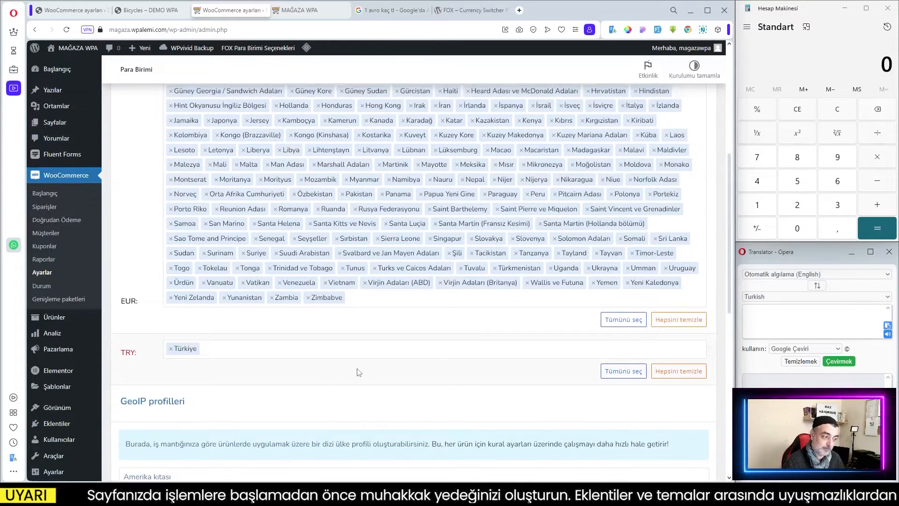
{"action": "scroll", "coordinate": [358, 372], "scroll_direction": "up", "scroll_amount": 3}
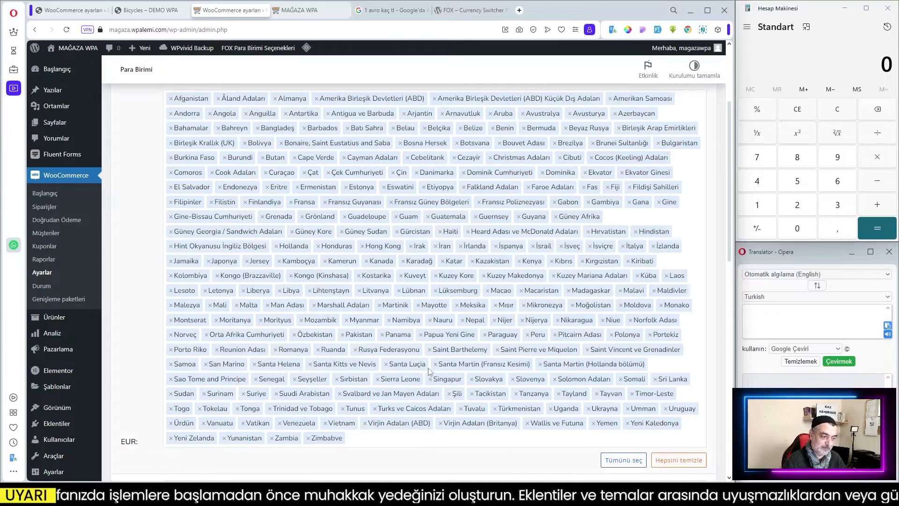
{"action": "scroll", "coordinate": [428, 370], "scroll_direction": "down", "scroll_amount": 6}
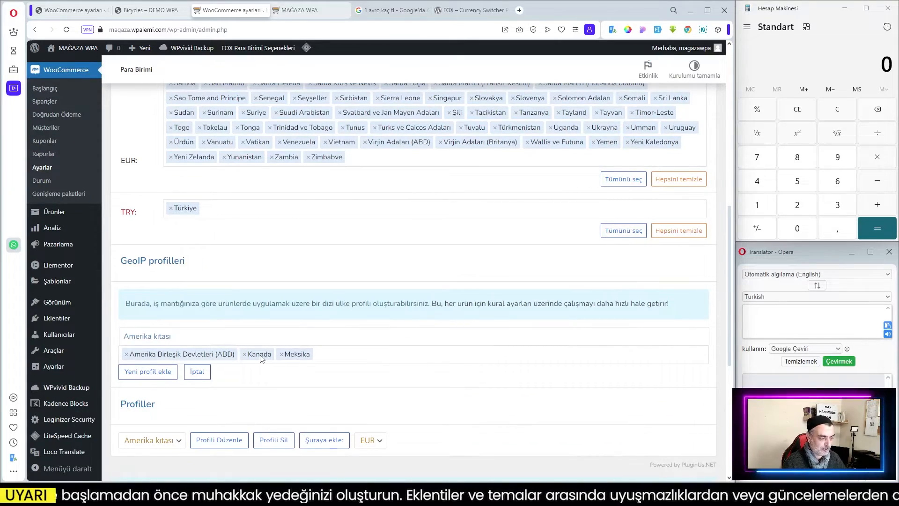
{"action": "left_click", "coordinate": [145, 371]}
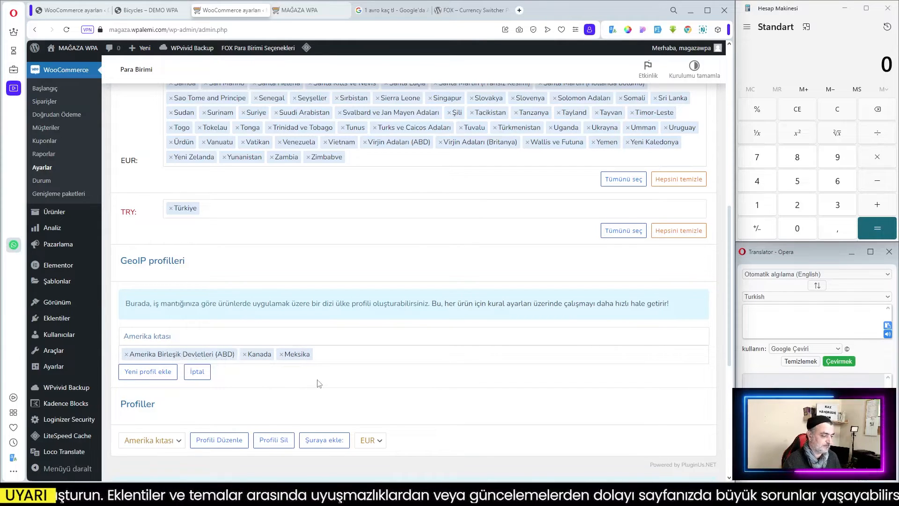
{"action": "scroll", "coordinate": [371, 373], "scroll_direction": "up", "scroll_amount": 2}
{"action": "scroll", "coordinate": [440, 312], "scroll_direction": "down", "scroll_amount": 2}
{"action": "scroll", "coordinate": [440, 311], "scroll_direction": "up", "scroll_amount": 10}
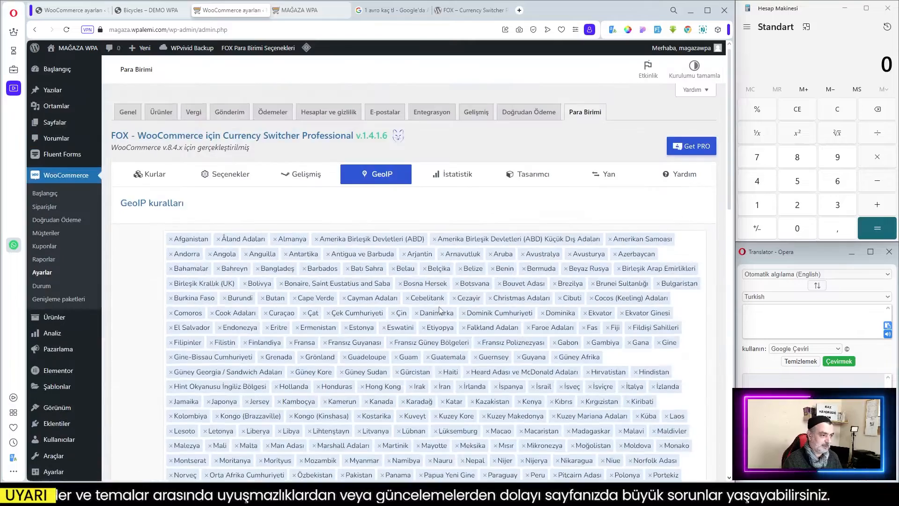
Save the GeoIP changes.
{"action": "scroll", "coordinate": [176, 406], "scroll_direction": "down", "scroll_amount": 15}
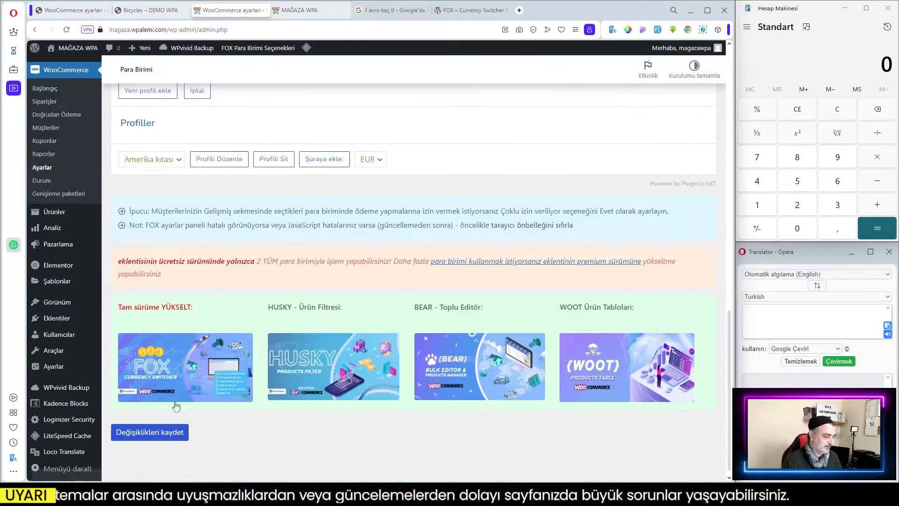
{"action": "left_click", "coordinate": [146, 435]}
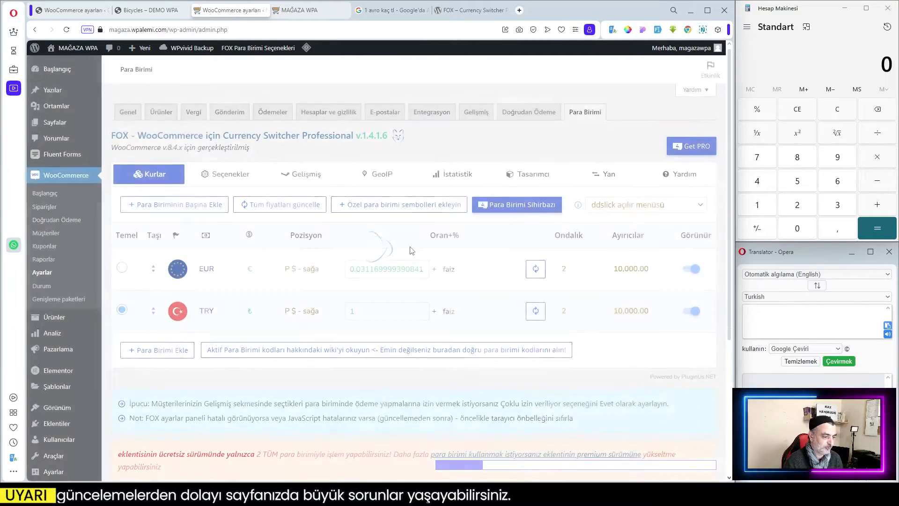
Open the Statistics section of the currency switcher settings.
{"action": "scroll", "coordinate": [470, 271], "scroll_direction": "down", "scroll_amount": 3}
{"action": "scroll", "coordinate": [471, 269], "scroll_direction": "up", "scroll_amount": 3}
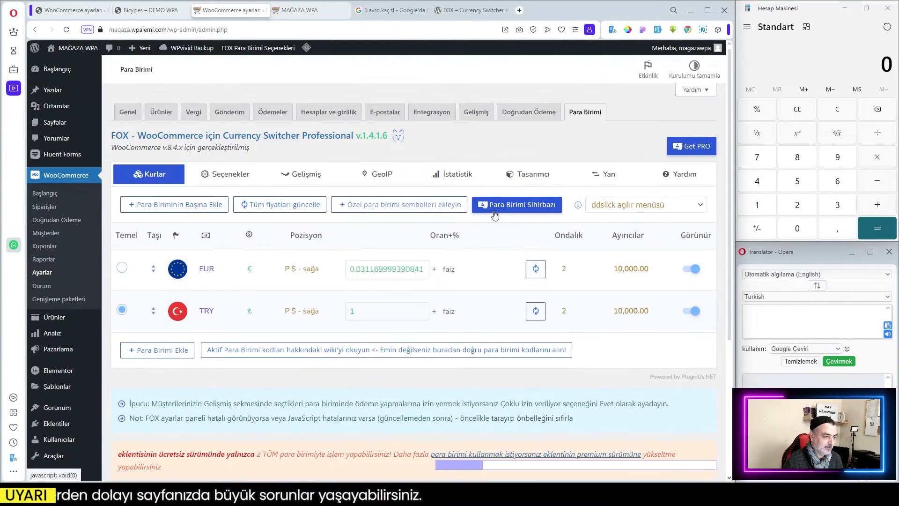
{"action": "left_click", "coordinate": [457, 176]}
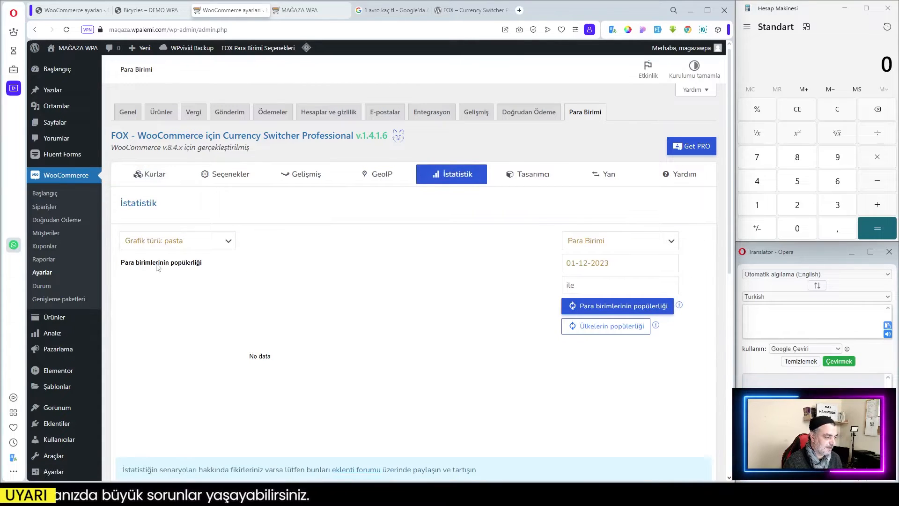
Open the Designer section of the currency switcher settings and create a new switcher design.
{"action": "scroll", "coordinate": [452, 262], "scroll_direction": "down", "scroll_amount": 1}
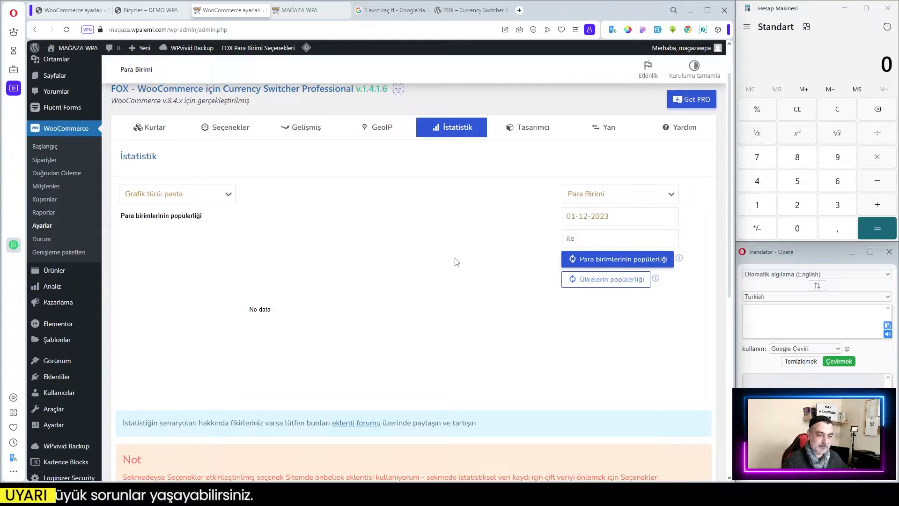
{"action": "scroll", "coordinate": [408, 307], "scroll_direction": "down", "scroll_amount": 2}
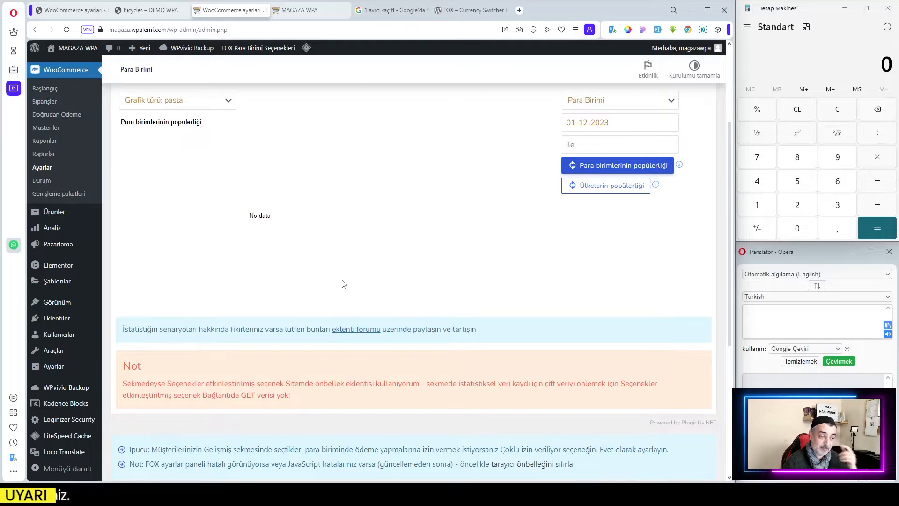
{"action": "scroll", "coordinate": [294, 273], "scroll_direction": "up", "scroll_amount": 2}
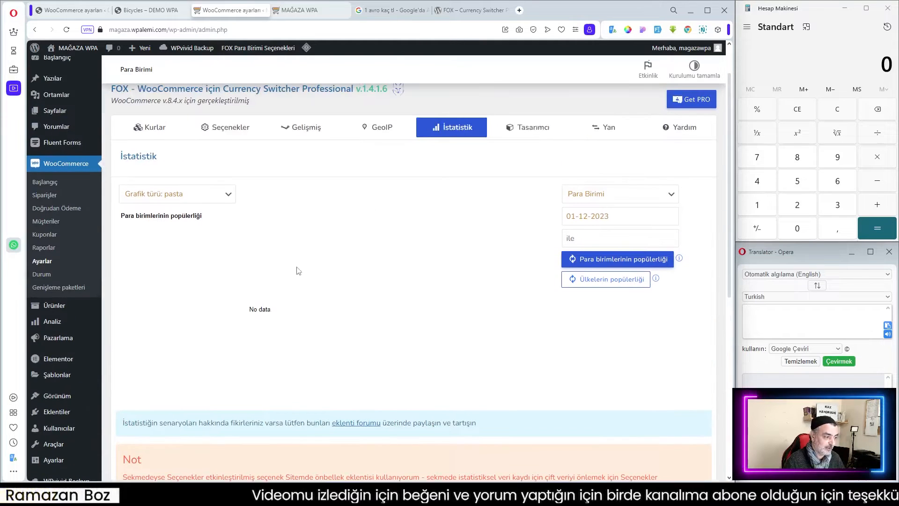
{"action": "left_click", "coordinate": [522, 128]}
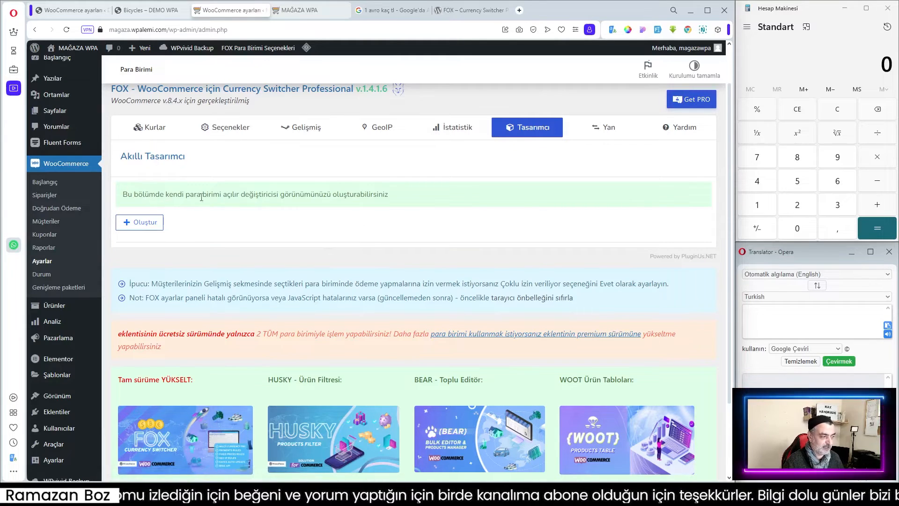
{"action": "scroll", "coordinate": [425, 195], "scroll_direction": "up", "scroll_amount": 1}
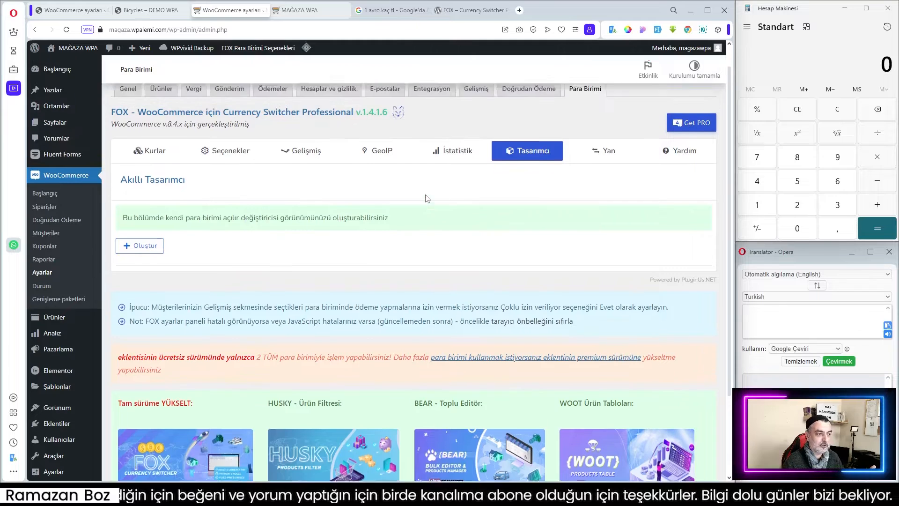
{"action": "scroll", "coordinate": [425, 195], "scroll_direction": "down", "scroll_amount": 1}
{"action": "left_click", "coordinate": [141, 224]}
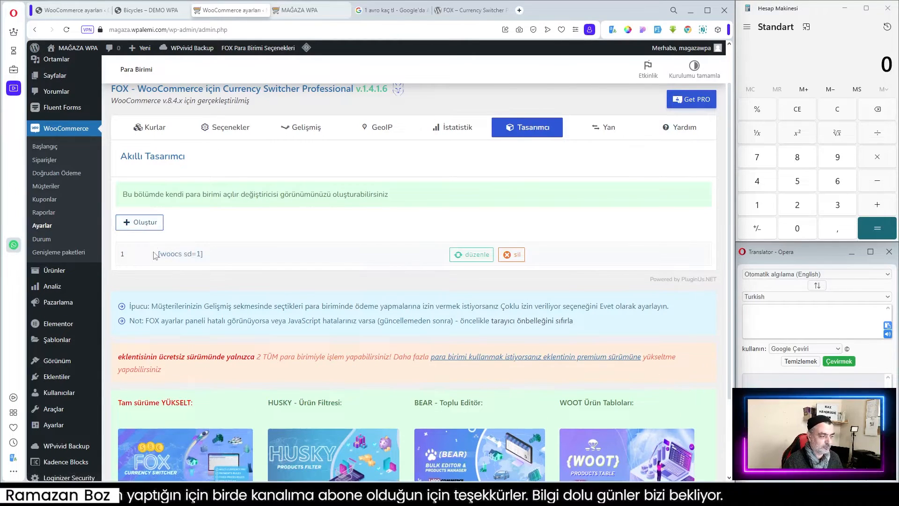
Open the new [woocs sd=1] design for editing and switch its preview currency to TRY.
{"action": "left_click_drag", "start_coordinate": [156, 253], "coordinate": [207, 254]}
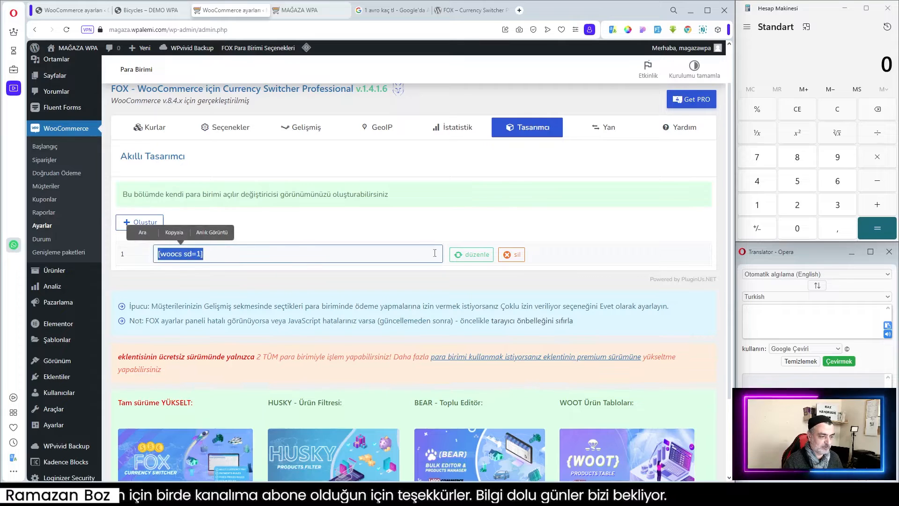
{"action": "left_click", "coordinate": [474, 257]}
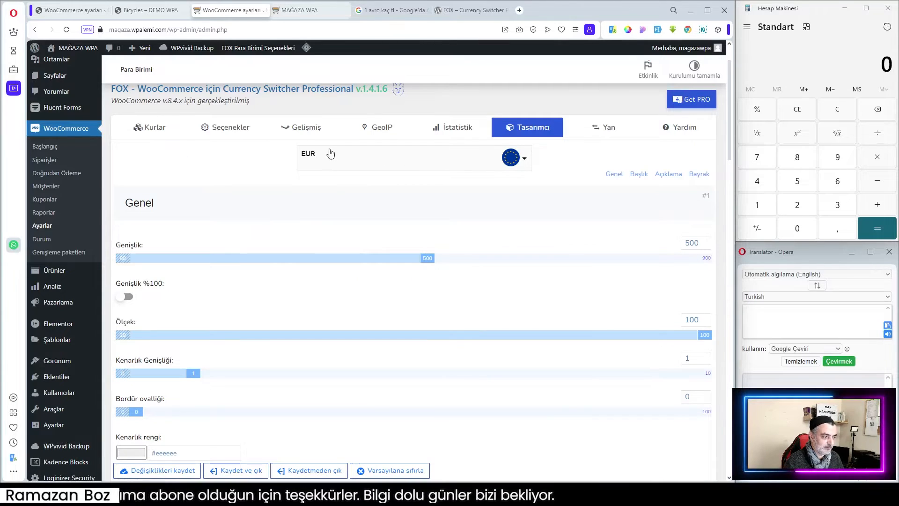
{"action": "left_click", "coordinate": [525, 160]}
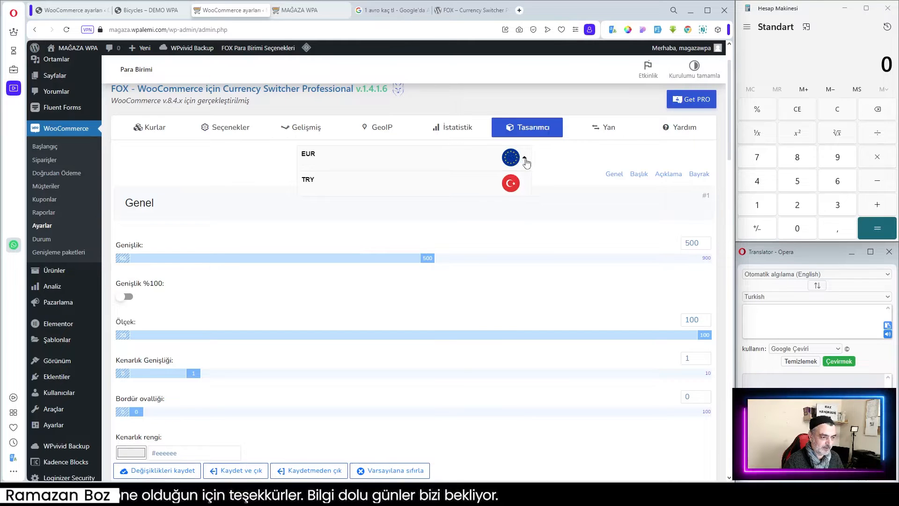
{"action": "left_click", "coordinate": [525, 160]}
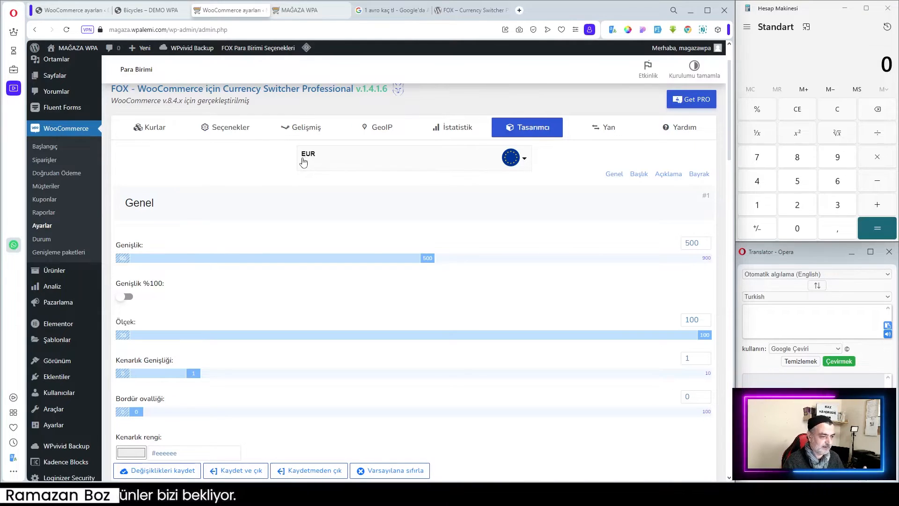
{"action": "left_click", "coordinate": [360, 163]}
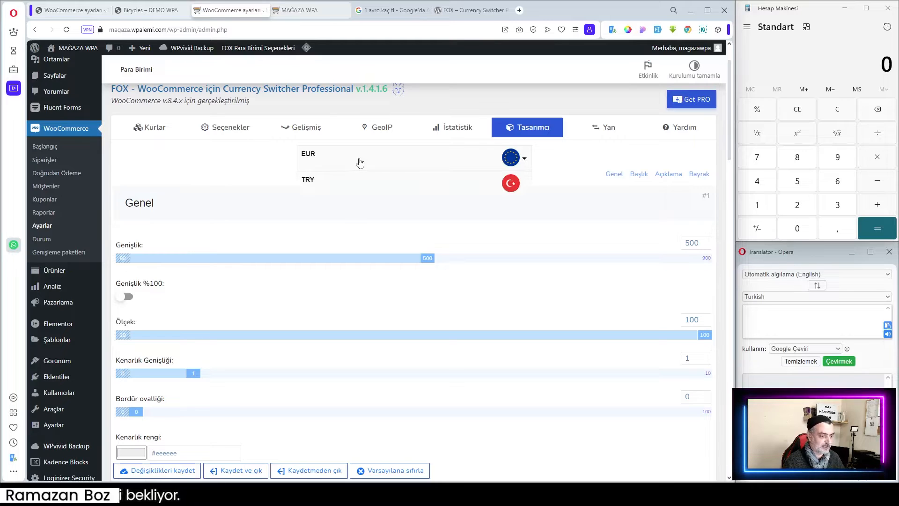
{"action": "left_click", "coordinate": [394, 194]}
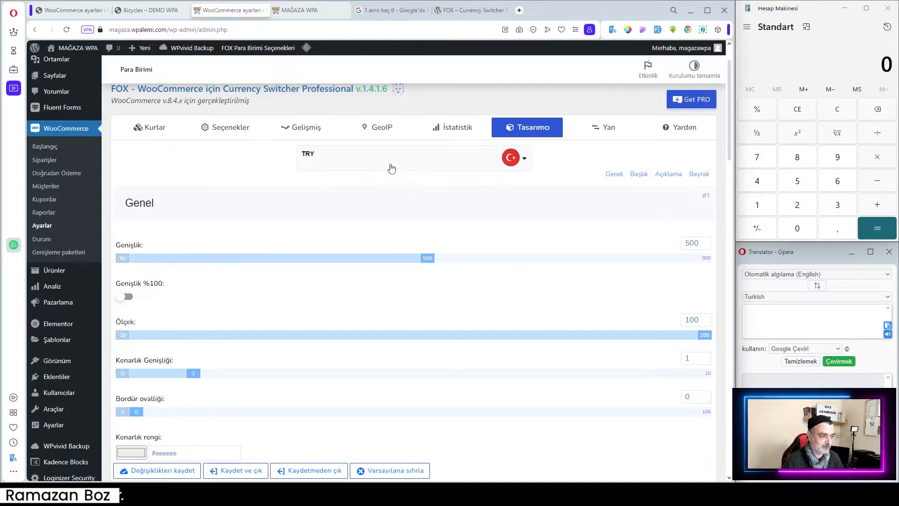
Review the design's general, title, description and flag settings.
{"action": "scroll", "coordinate": [192, 221], "scroll_direction": "down", "scroll_amount": 6}
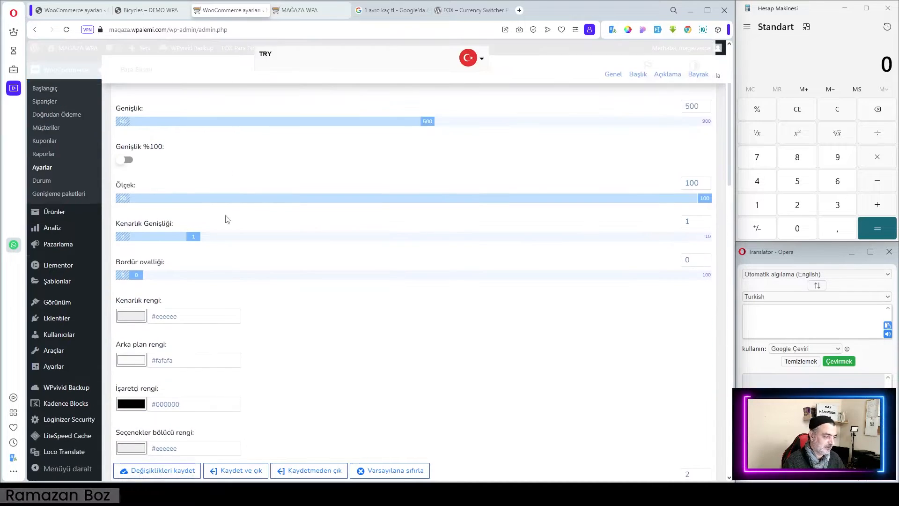
{"action": "scroll", "coordinate": [234, 234], "scroll_direction": "down", "scroll_amount": 8}
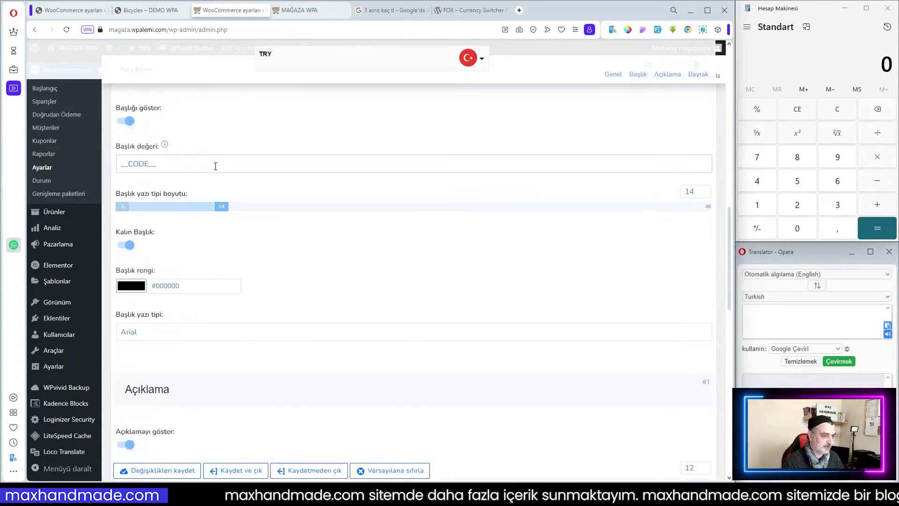
{"action": "left_click", "coordinate": [187, 164]}
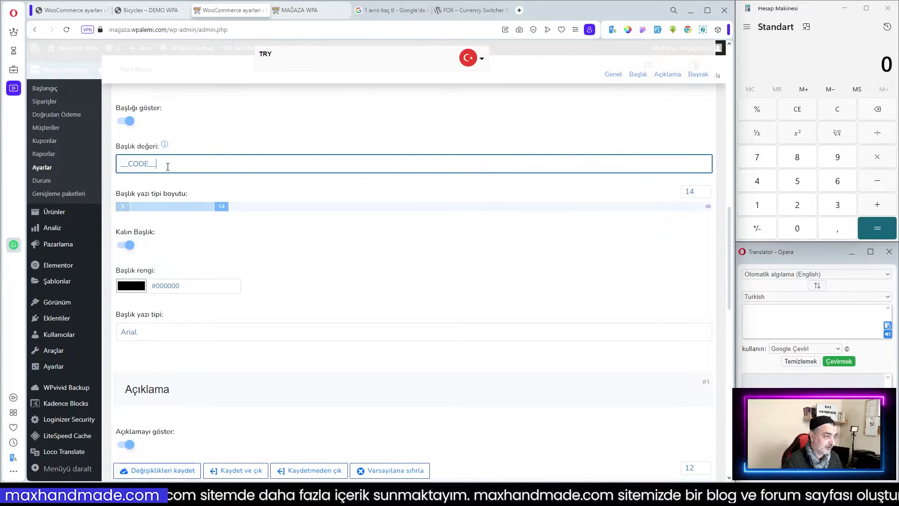
{"action": "scroll", "coordinate": [341, 236], "scroll_direction": "down", "scroll_amount": 11}
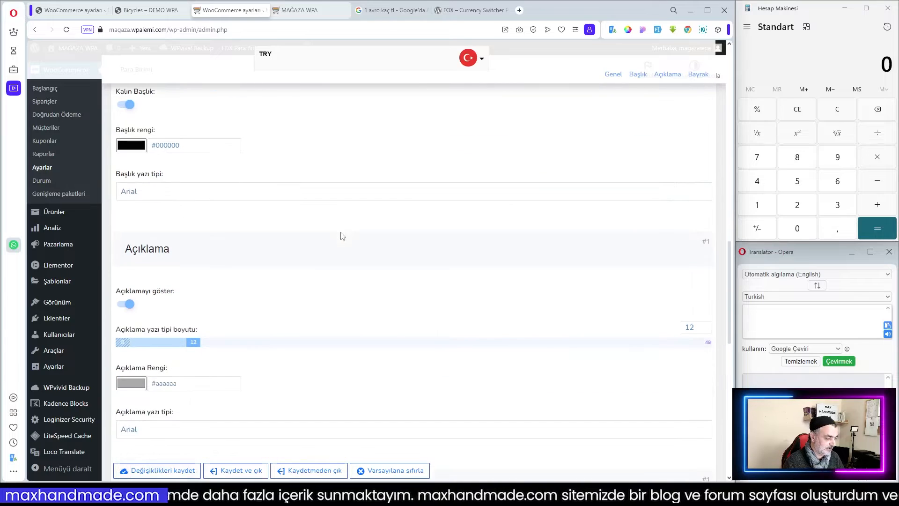
{"action": "scroll", "coordinate": [341, 236], "scroll_direction": "down", "scroll_amount": 6}
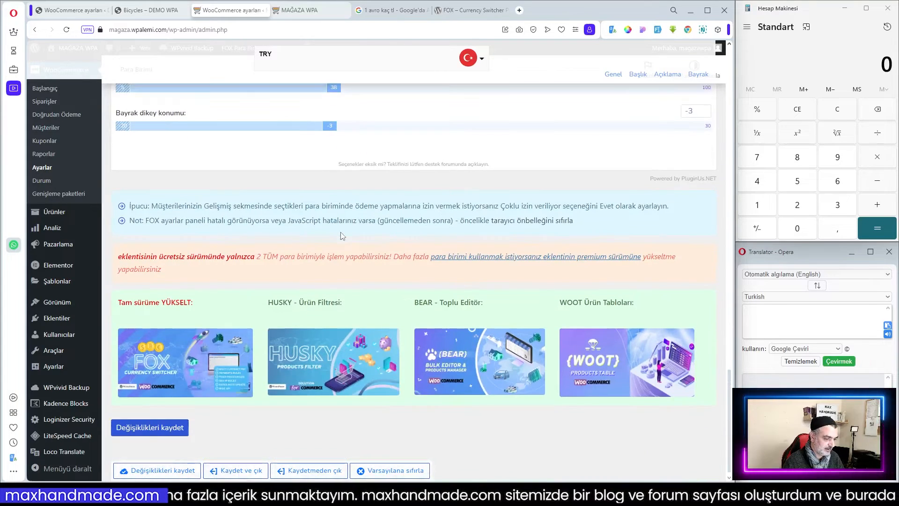
{"action": "scroll", "coordinate": [342, 236], "scroll_direction": "up", "scroll_amount": 5}
{"action": "scroll", "coordinate": [365, 242], "scroll_direction": "up", "scroll_amount": 12}
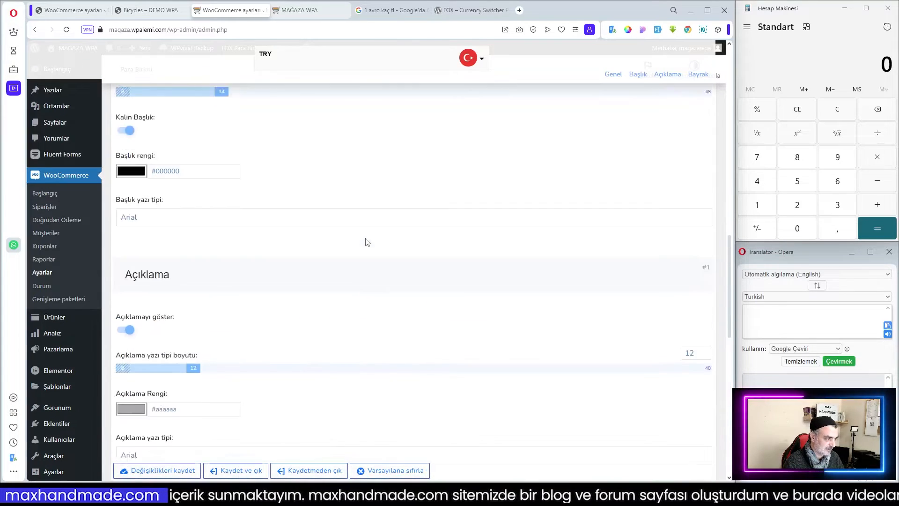
{"action": "scroll", "coordinate": [367, 241], "scroll_direction": "down", "scroll_amount": 12}
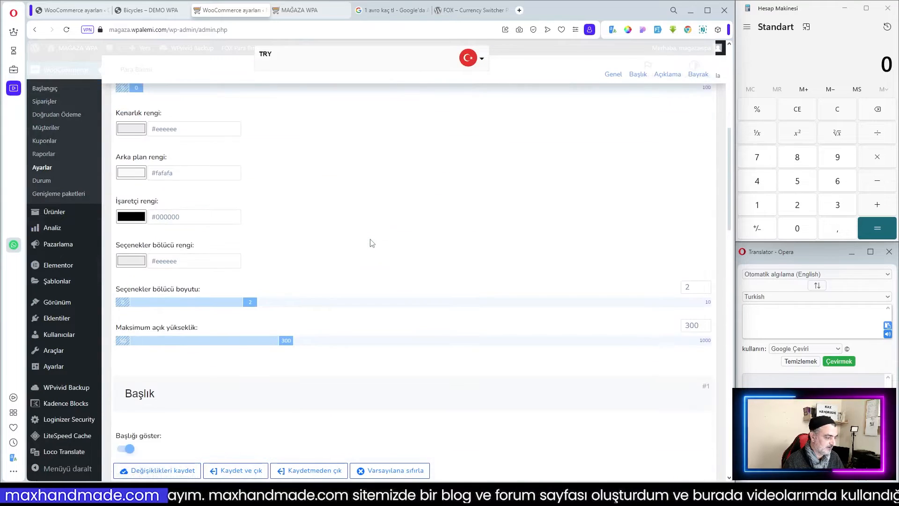
{"action": "scroll", "coordinate": [353, 339], "scroll_direction": "up", "scroll_amount": 12}
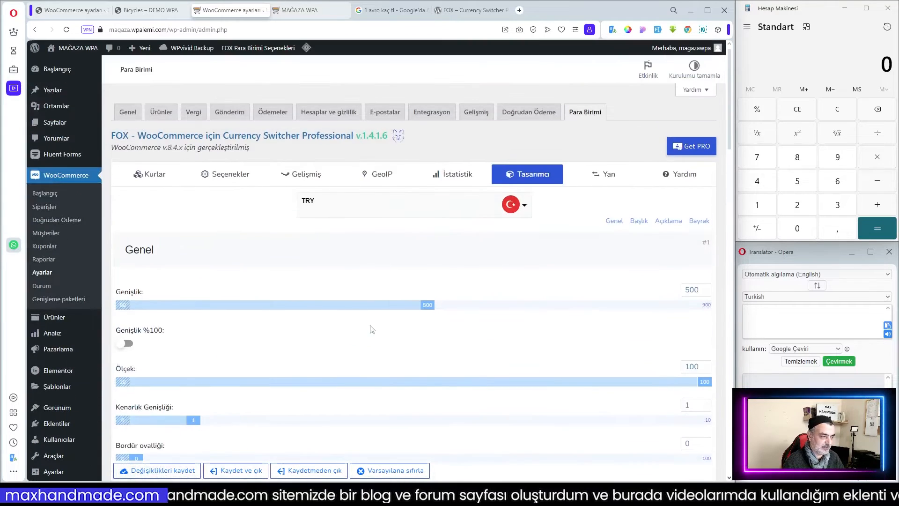
{"action": "scroll", "coordinate": [271, 346], "scroll_direction": "down", "scroll_amount": 15}
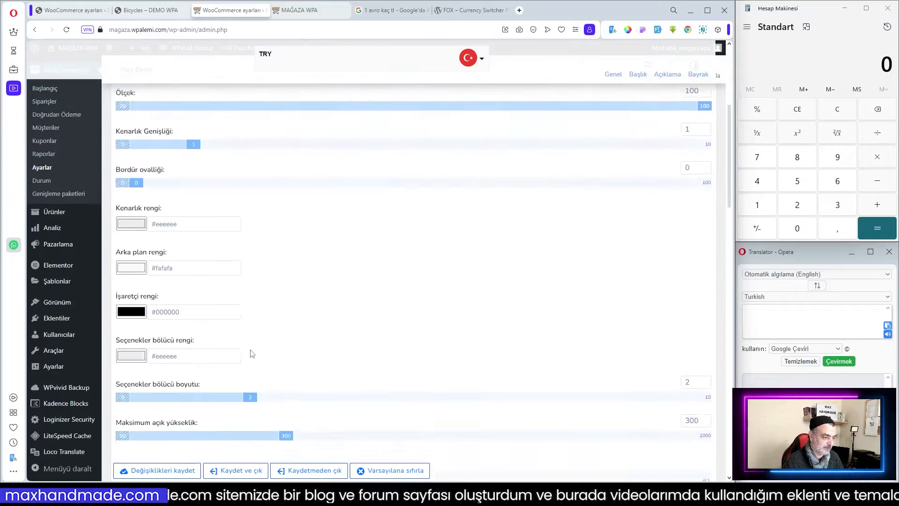
{"action": "scroll", "coordinate": [285, 335], "scroll_direction": "down", "scroll_amount": 15}
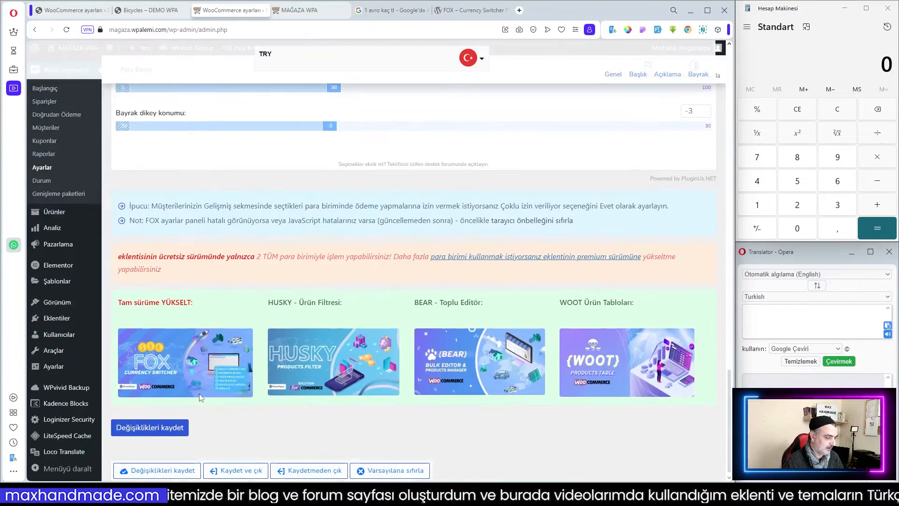
Save the design changes and open the Side switcher section.
{"action": "left_click", "coordinate": [163, 435]}
{"action": "scroll", "coordinate": [518, 258], "scroll_direction": "up", "scroll_amount": 9}
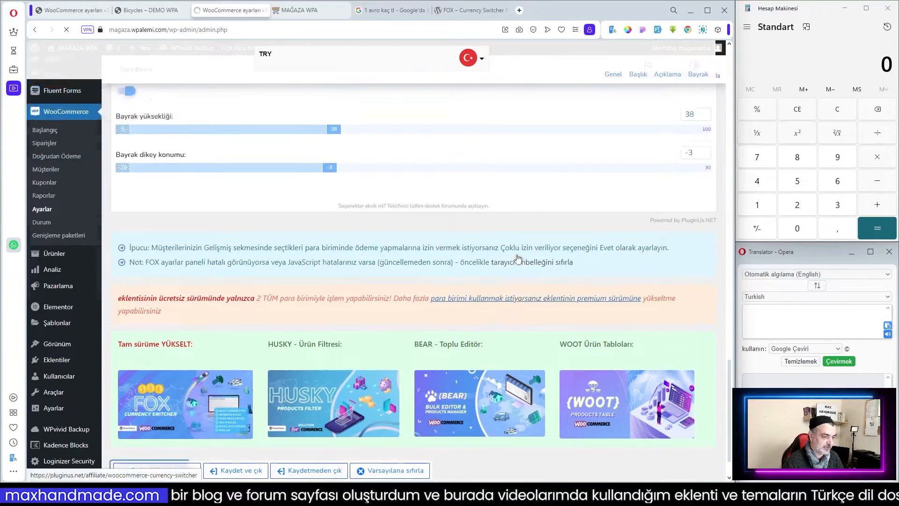
{"action": "scroll", "coordinate": [519, 258], "scroll_direction": "up", "scroll_amount": 10}
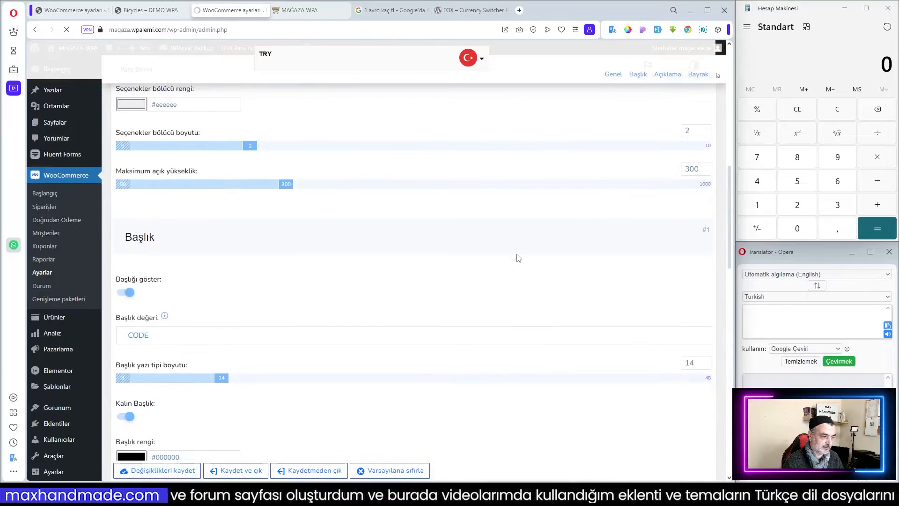
{"action": "scroll", "coordinate": [518, 258], "scroll_direction": "up", "scroll_amount": 3}
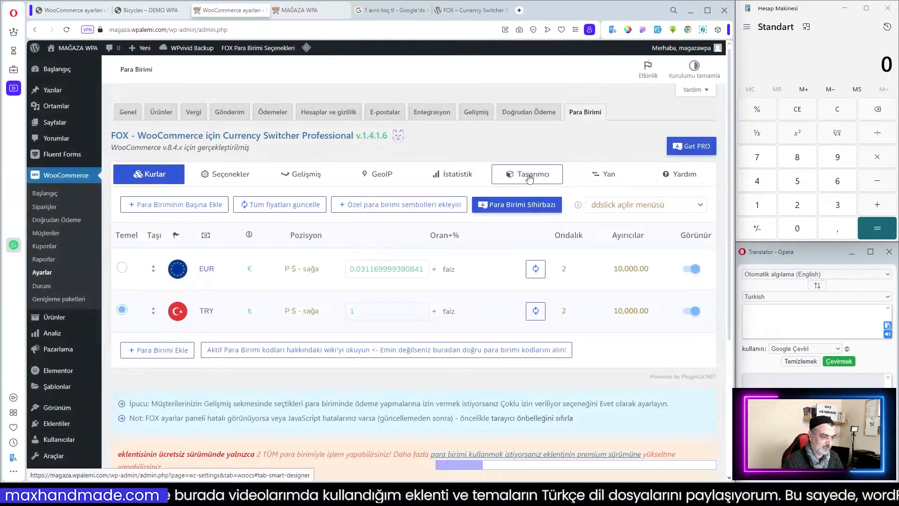
{"action": "left_click", "coordinate": [604, 174]}
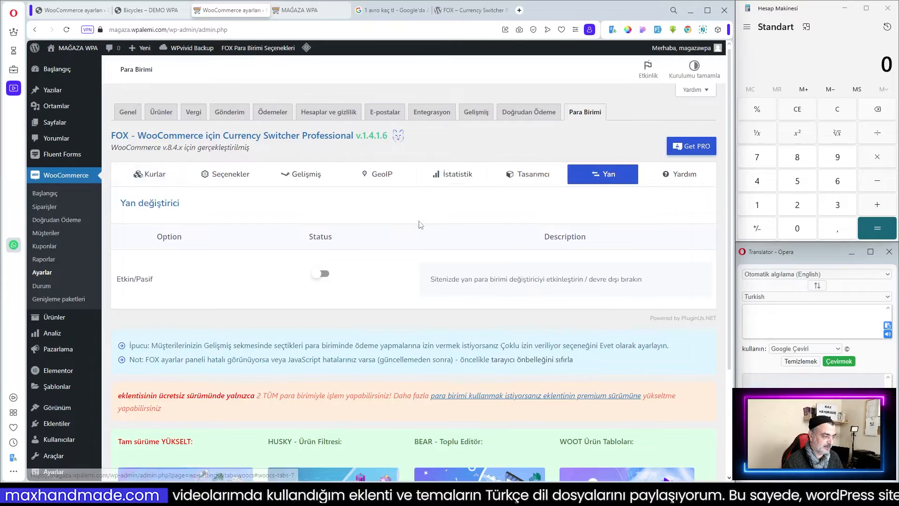
Purge all LiteSpeed cache from the storefront page.
{"action": "left_click", "coordinate": [150, 10]}
{"action": "mouse_move", "coordinate": [706, 114]}
{"action": "left_click", "coordinate": [318, 10]}
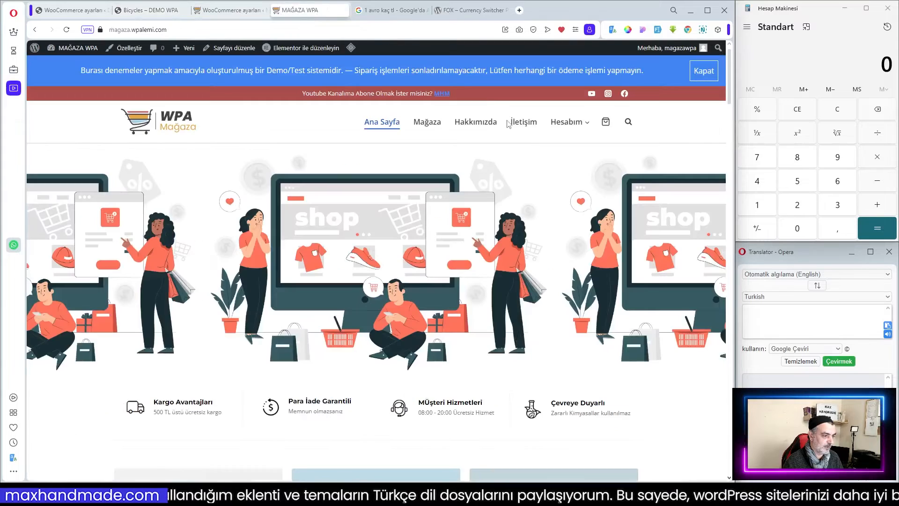
{"action": "mouse_move", "coordinate": [351, 49]}
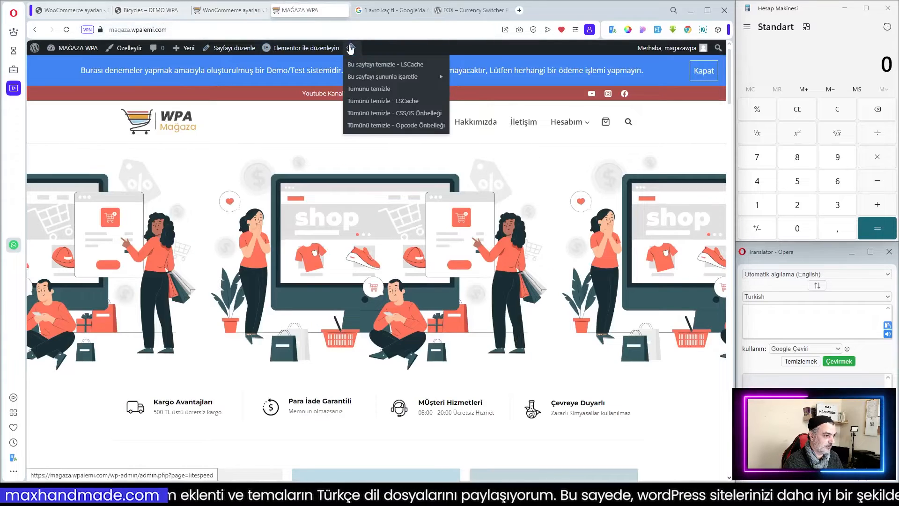
{"action": "left_click", "coordinate": [370, 89]}
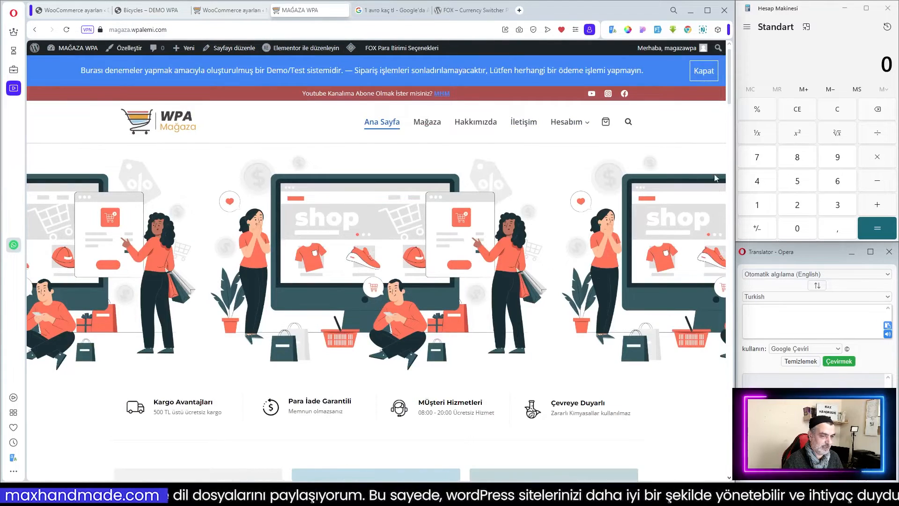
Enable the side currency switcher and review its interface, side, top margin and field options.
{"action": "left_click", "coordinate": [231, 10]}
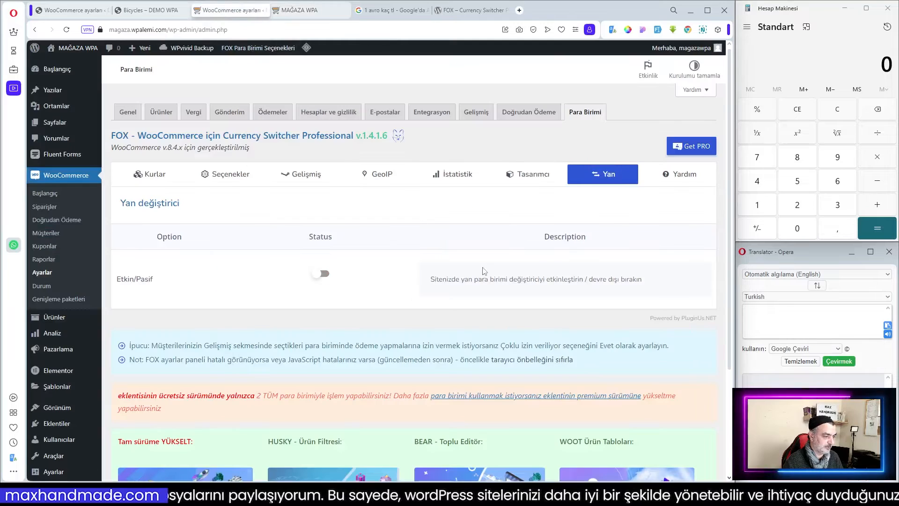
{"action": "left_click", "coordinate": [324, 275]}
{"action": "scroll", "coordinate": [383, 279], "scroll_direction": "down", "scroll_amount": 2}
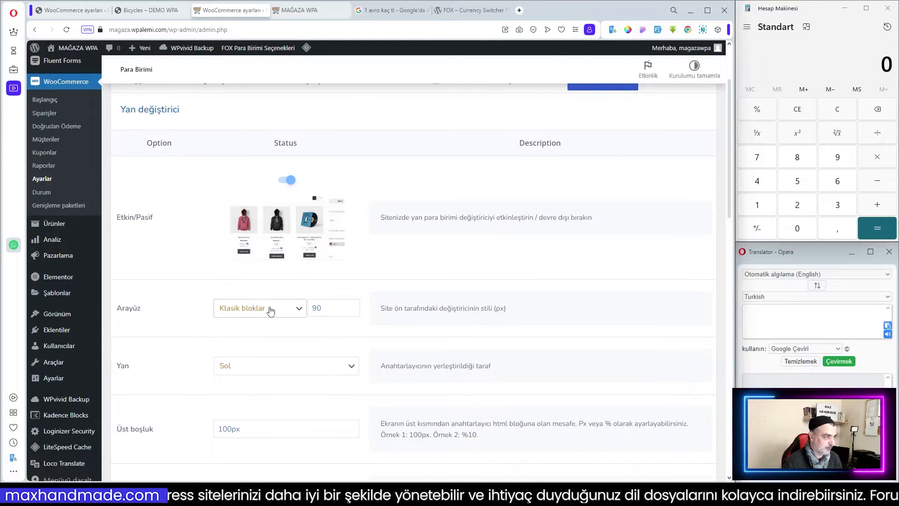
{"action": "scroll", "coordinate": [317, 295], "scroll_direction": "down", "scroll_amount": 1}
{"action": "scroll", "coordinate": [316, 295], "scroll_direction": "down", "scroll_amount": 15}
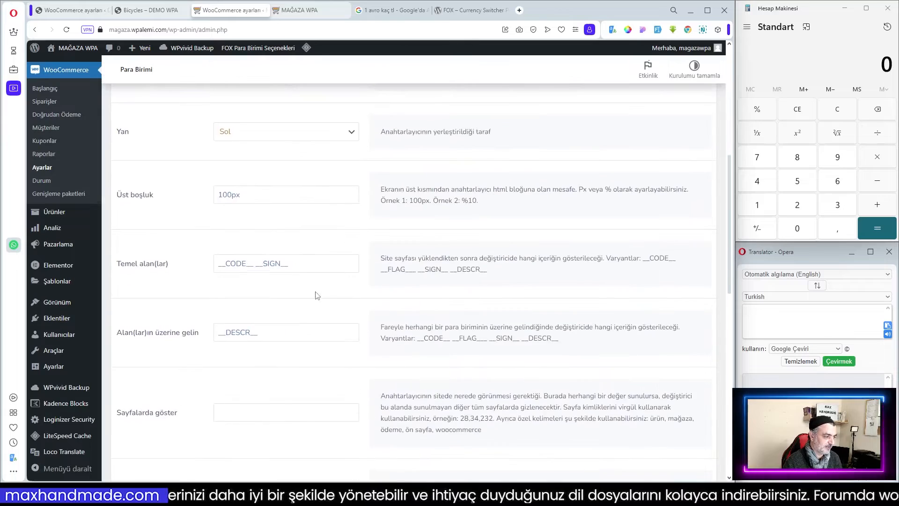
Purge all cache on the storefront again to show the side switcher, then return to the switcher settings.
{"action": "key", "text": "ctrl+Tab"}
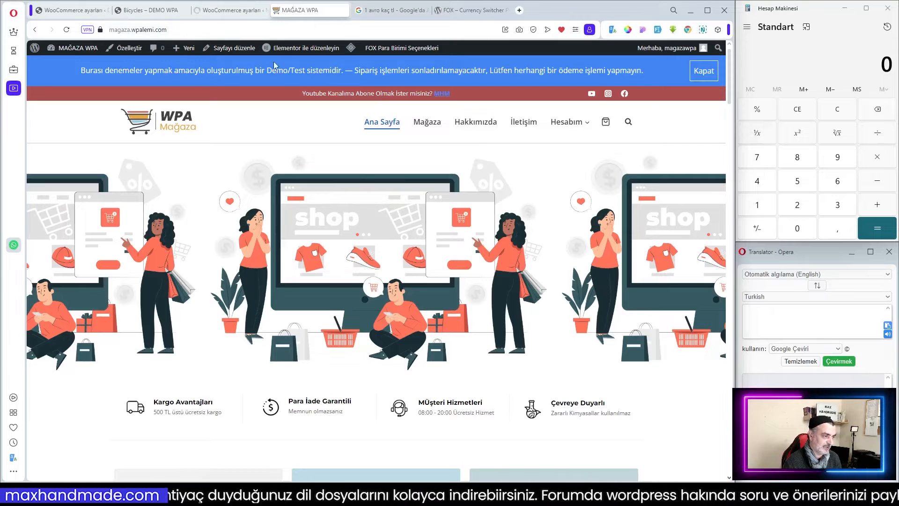
{"action": "mouse_move", "coordinate": [351, 49]}
{"action": "left_click", "coordinate": [360, 93]}
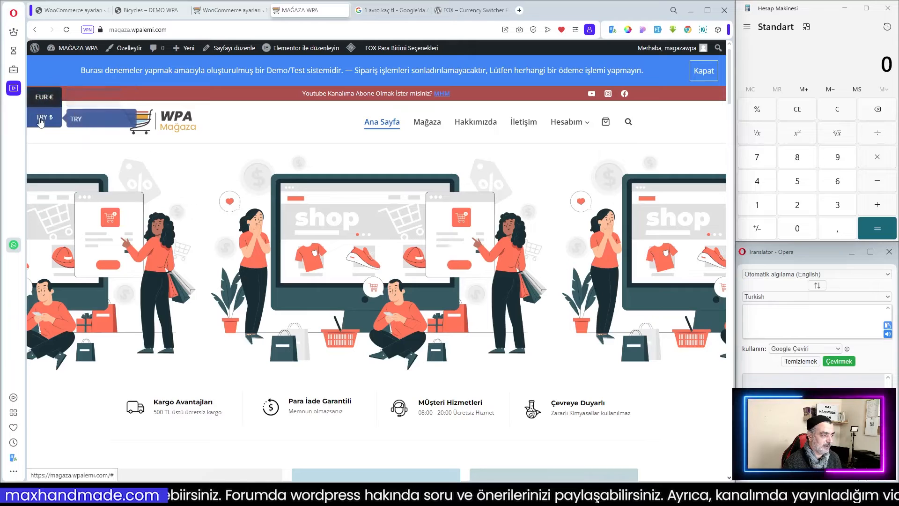
{"action": "left_click", "coordinate": [224, 11]}
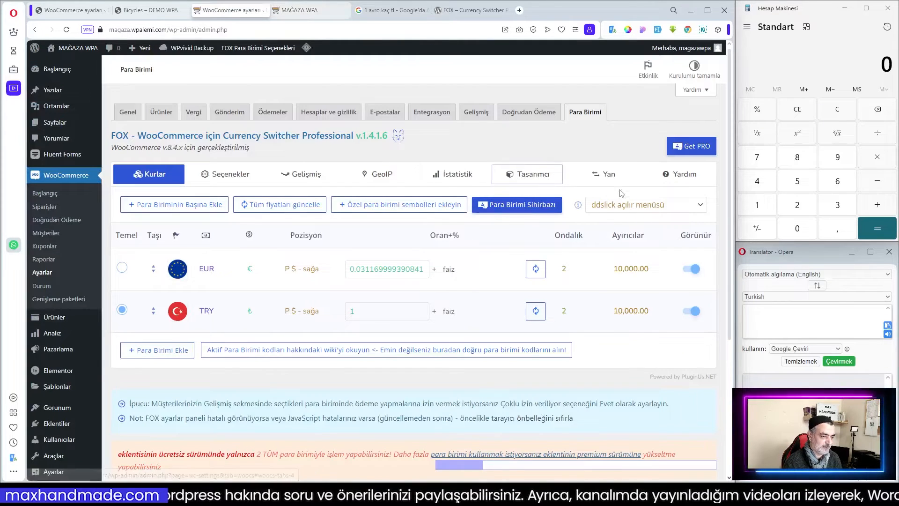
Set the side switcher interface style to Rulo bloklar.
{"action": "left_click", "coordinate": [609, 177]}
{"action": "scroll", "coordinate": [328, 281], "scroll_direction": "down", "scroll_amount": 3}
{"action": "left_click", "coordinate": [258, 261]}
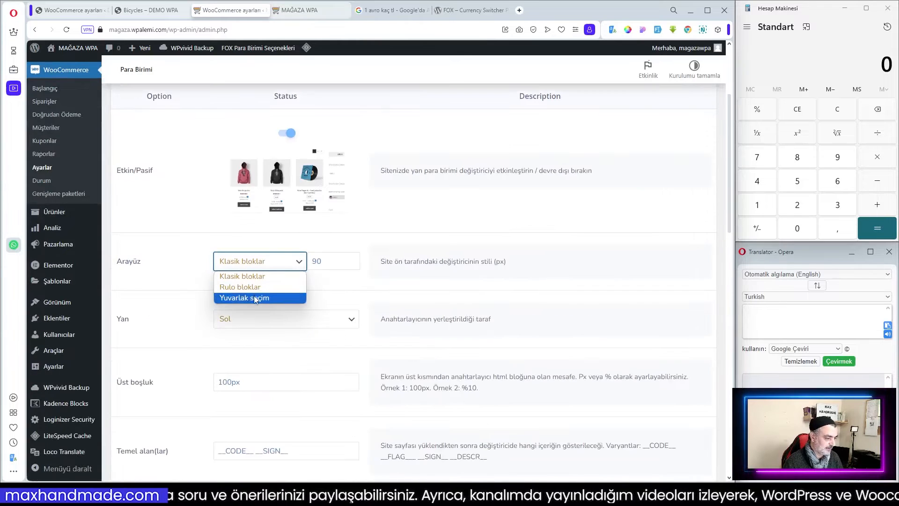
{"action": "left_click", "coordinate": [242, 287]}
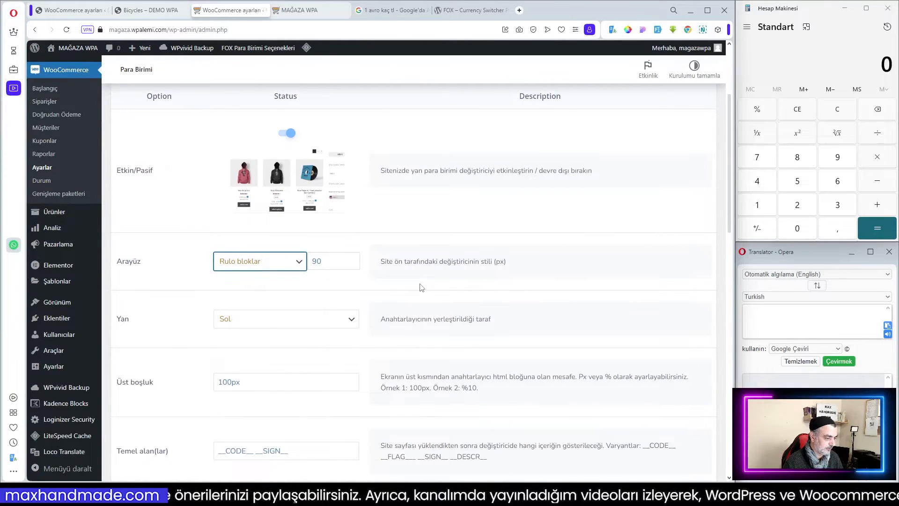
Place the side switcher on the Sağ side and set its top margin to 120px.
{"action": "scroll", "coordinate": [327, 255], "scroll_direction": "down", "scroll_amount": 2}
{"action": "left_click", "coordinate": [308, 227]}
{"action": "left_click", "coordinate": [263, 251]}
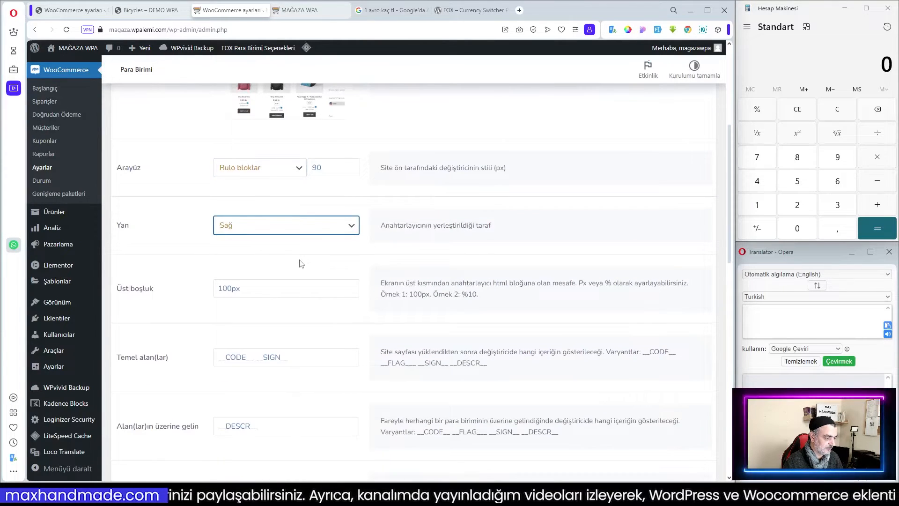
{"action": "left_click", "coordinate": [229, 287]}
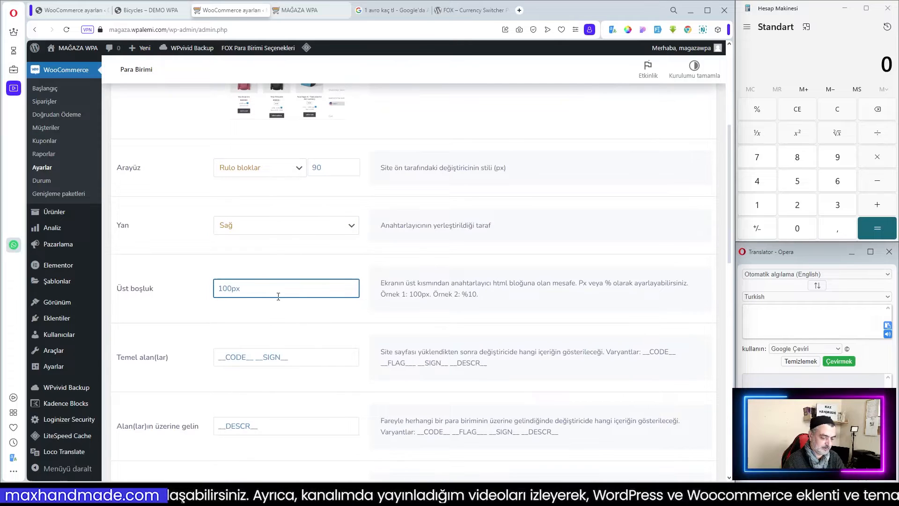
{"action": "left_click", "coordinate": [330, 260]}
{"action": "scroll", "coordinate": [327, 260], "scroll_direction": "down", "scroll_amount": 2}
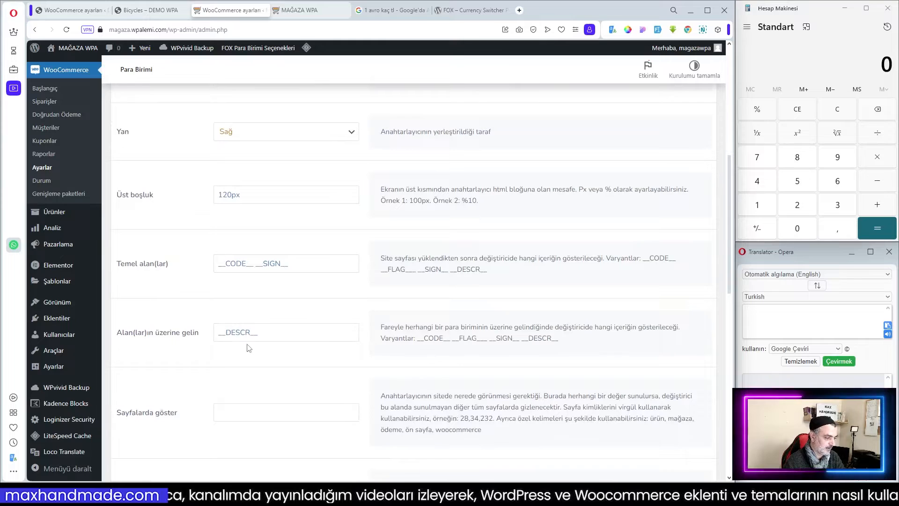
Keep the device behaviour as Tüm cihazlarda göster and save the side switcher settings.
{"action": "left_click", "coordinate": [265, 334]}
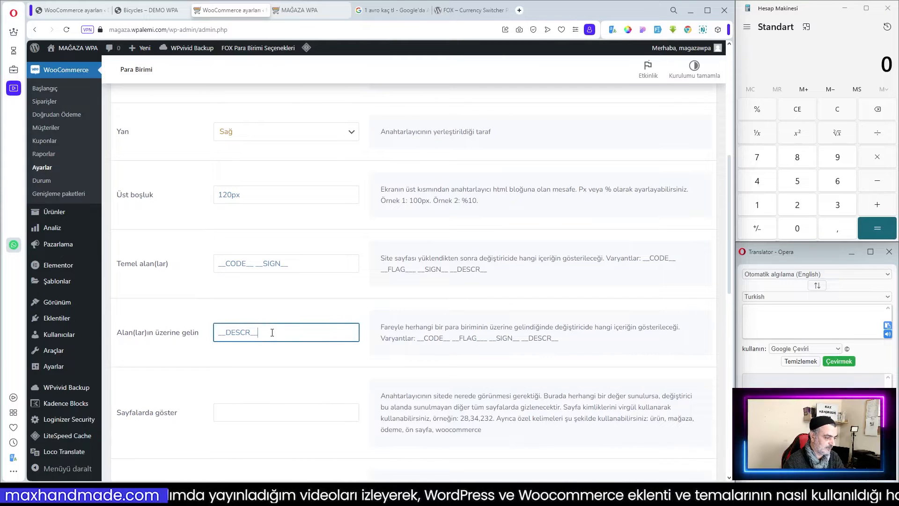
{"action": "scroll", "coordinate": [281, 323], "scroll_direction": "down", "scroll_amount": 5}
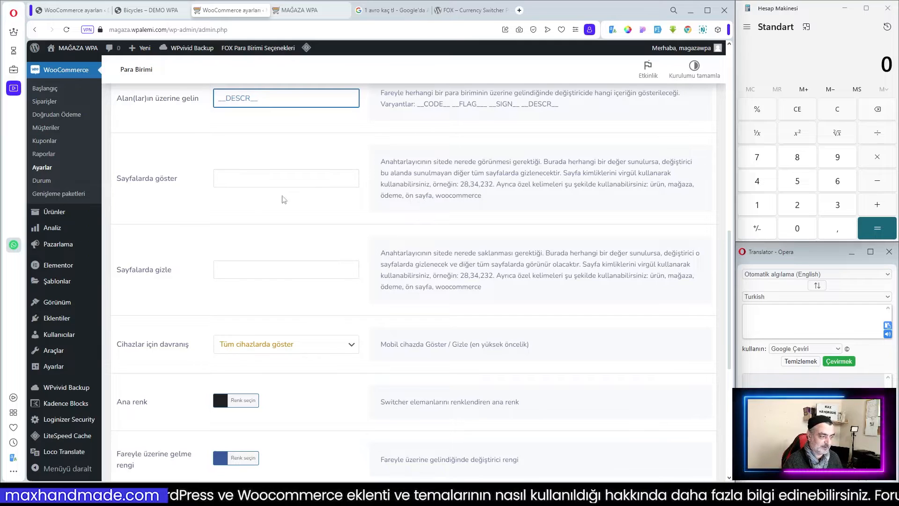
{"action": "scroll", "coordinate": [289, 277], "scroll_direction": "down", "scroll_amount": 2}
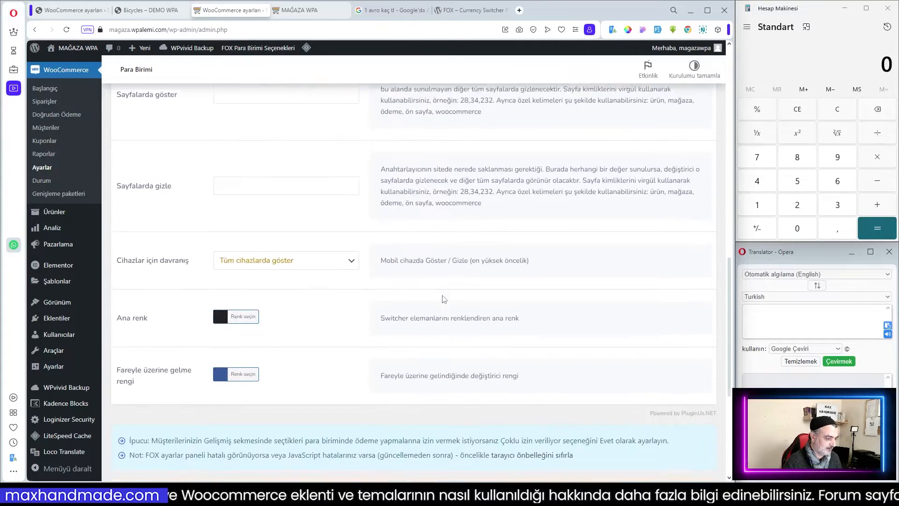
{"action": "left_click", "coordinate": [286, 257]}
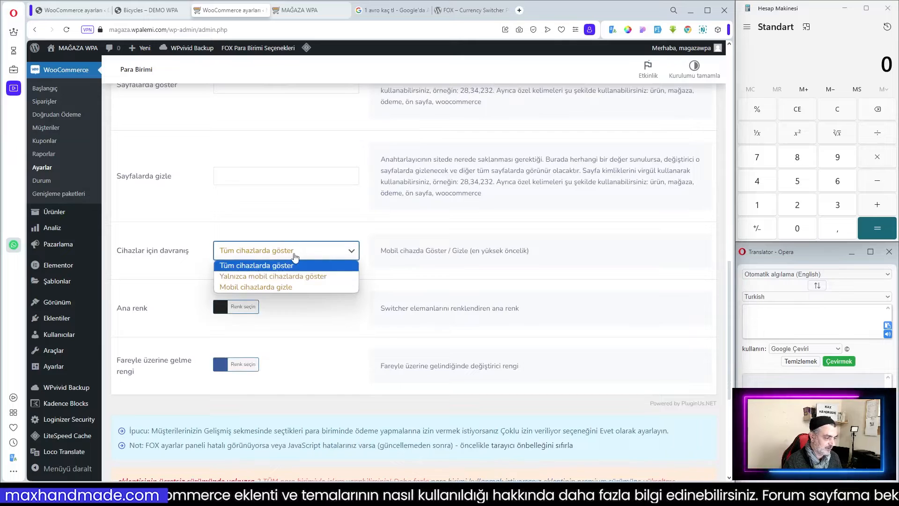
{"action": "left_click", "coordinate": [296, 261]}
{"action": "scroll", "coordinate": [352, 311], "scroll_direction": "down", "scroll_amount": 3}
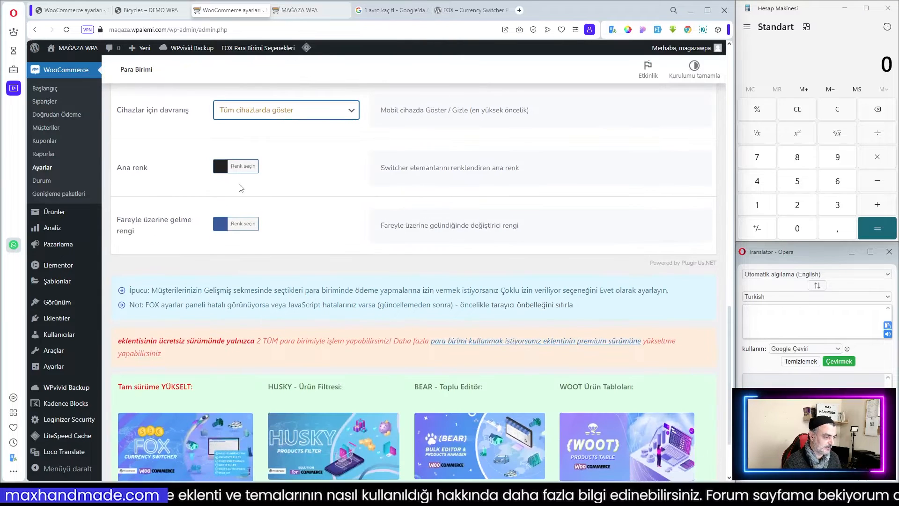
{"action": "scroll", "coordinate": [227, 228], "scroll_direction": "down", "scroll_amount": 2}
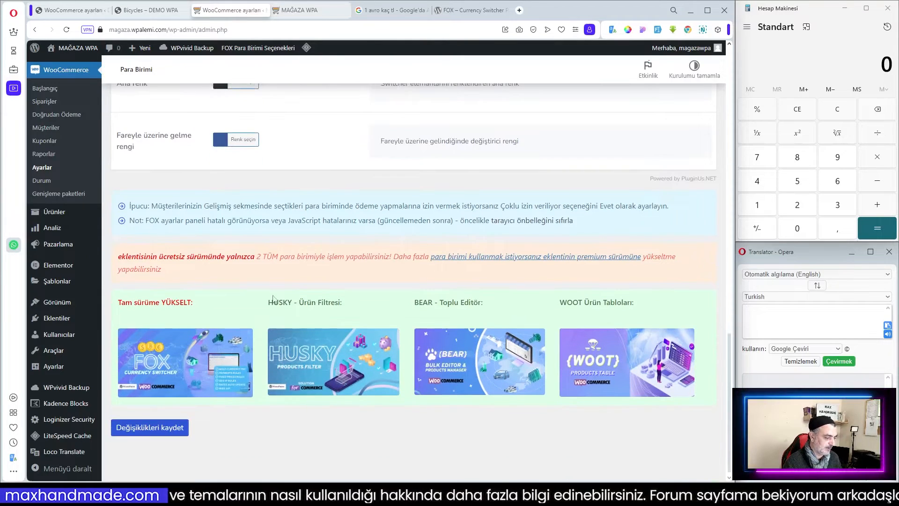
{"action": "left_click", "coordinate": [150, 427]}
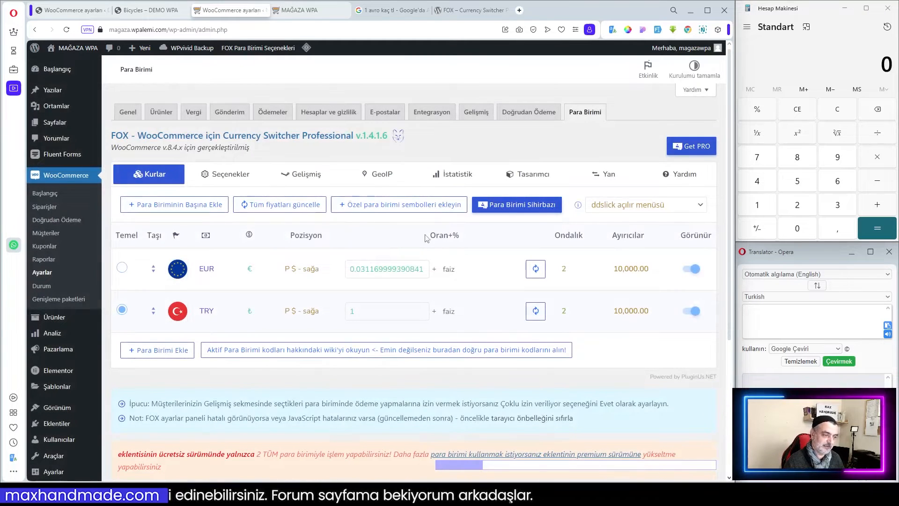
Purge all cache from the storefront page.
{"action": "left_click", "coordinate": [300, 9]}
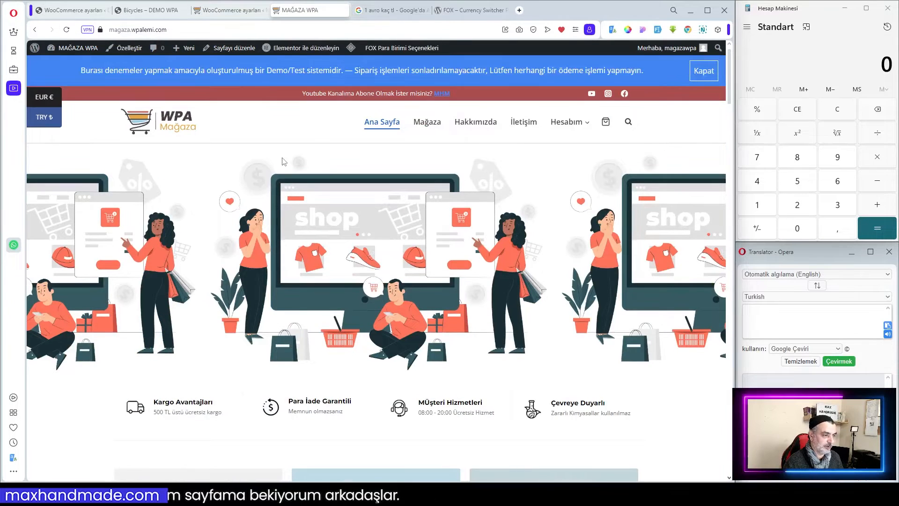
{"action": "mouse_move", "coordinate": [351, 49]}
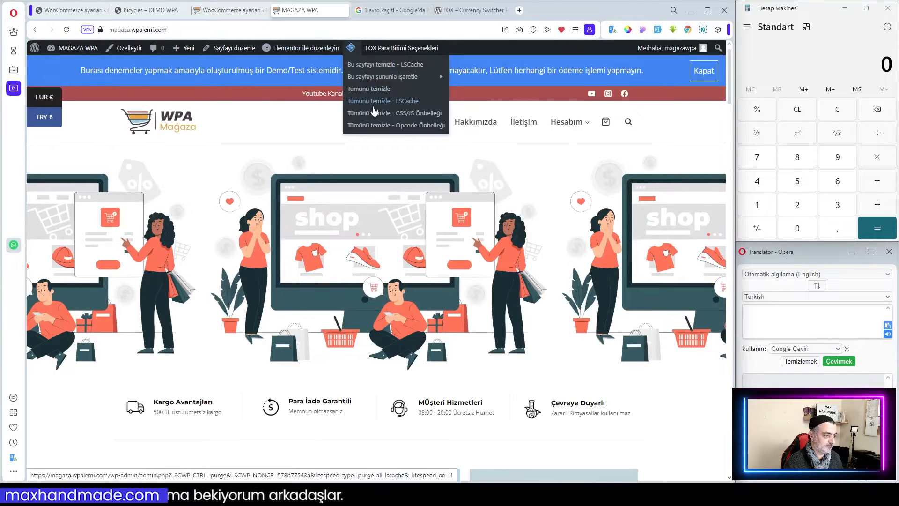
{"action": "left_click", "coordinate": [368, 91]}
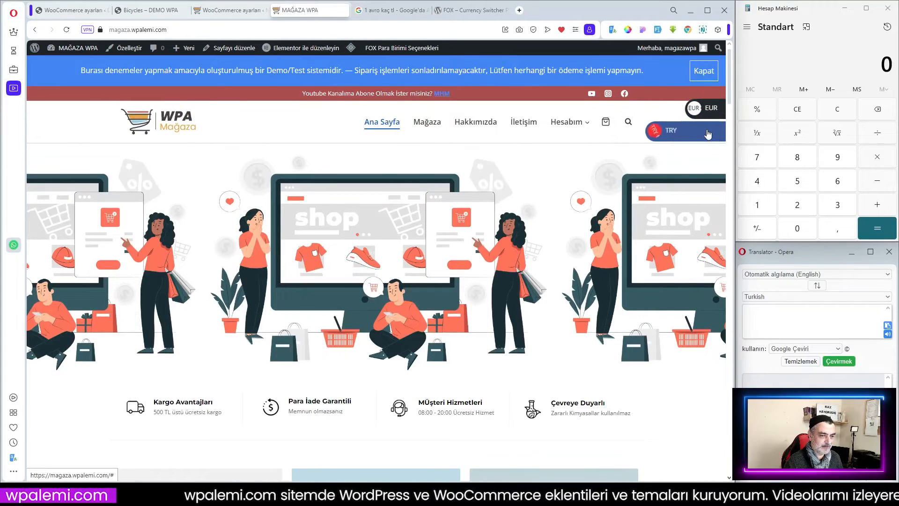
Prepend __FLAG__ to the side switcher's basic fields so they read __FLAG__ __CODE__ __SIGN__, and save.
{"action": "left_click", "coordinate": [232, 10]}
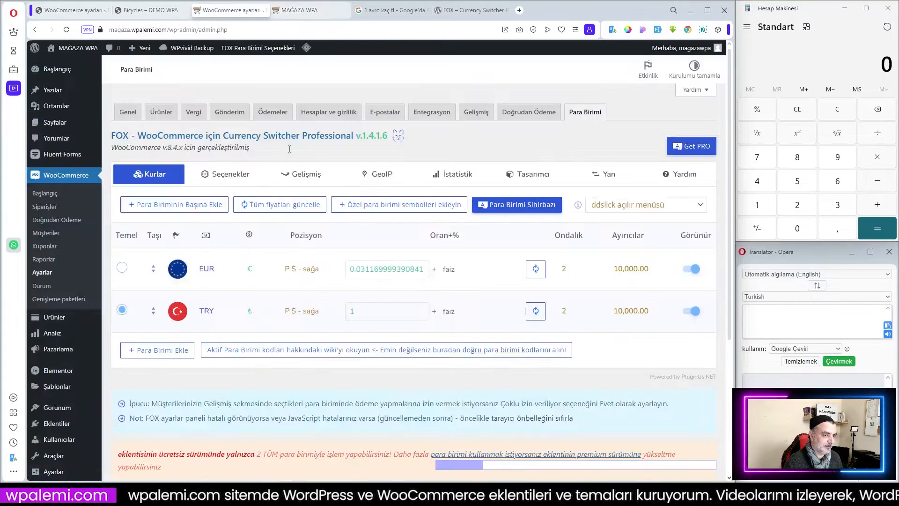
{"action": "left_click", "coordinate": [605, 174]}
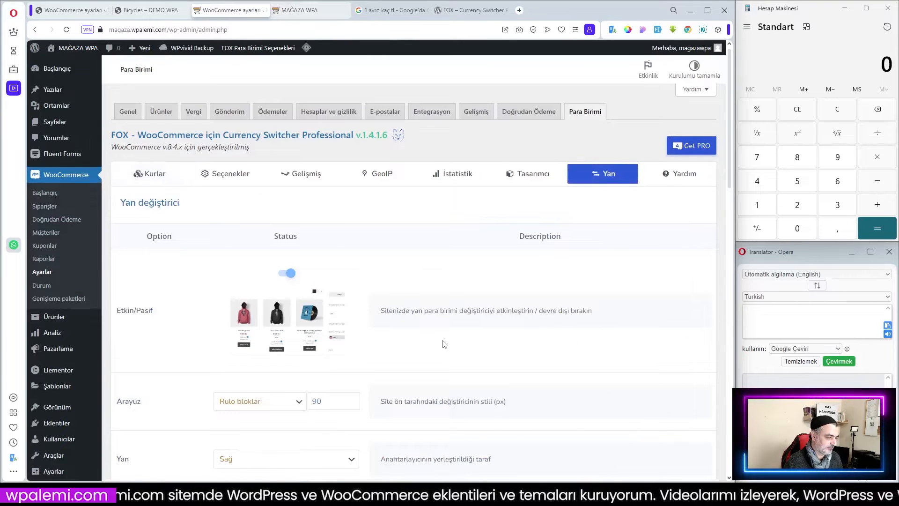
{"action": "scroll", "coordinate": [442, 342], "scroll_direction": "down", "scroll_amount": 2}
{"action": "scroll", "coordinate": [444, 344], "scroll_direction": "down", "scroll_amount": 1}
{"action": "scroll", "coordinate": [317, 291], "scroll_direction": "down", "scroll_amount": 2}
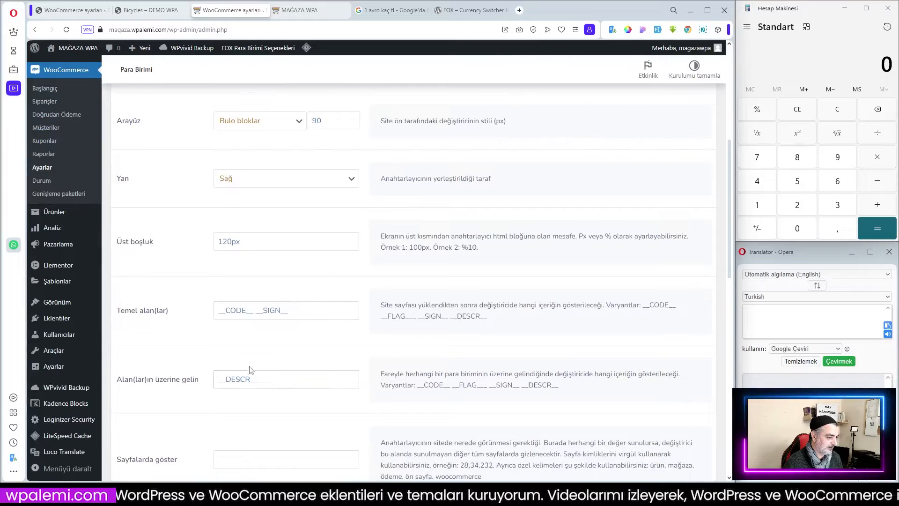
{"action": "double_click", "coordinate": [415, 317]}
{"action": "key", "text": "ctrl+c"}
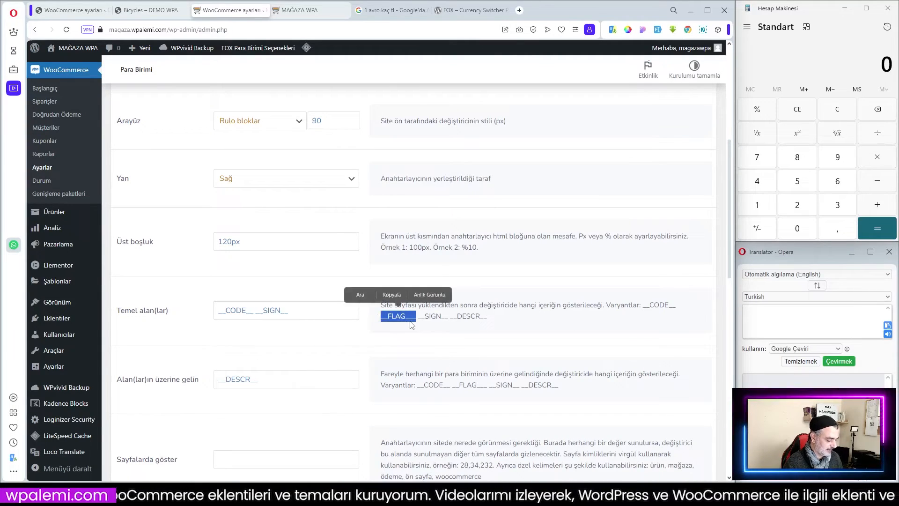
{"action": "left_click", "coordinate": [219, 314]}
{"action": "key", "text": "ctrl+v"}
{"action": "key", "text": "BackSpace"}
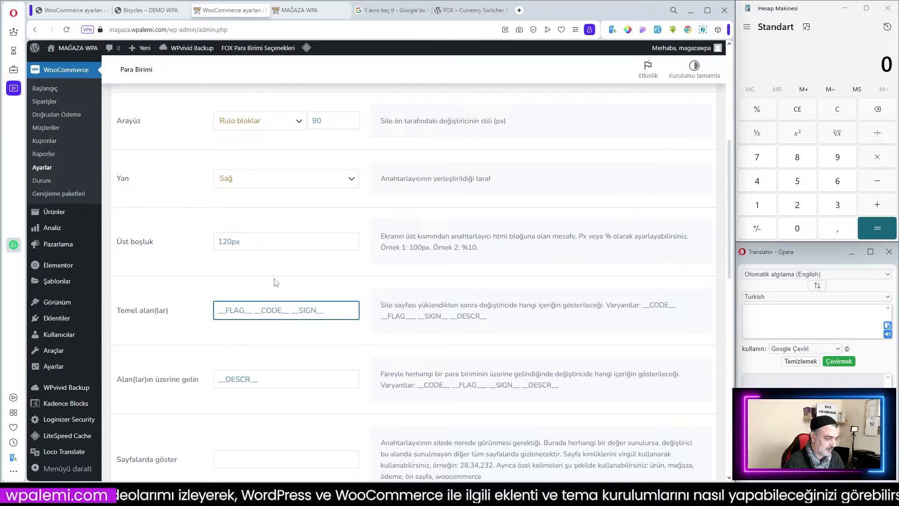
{"action": "left_click", "coordinate": [409, 365]}
{"action": "scroll", "coordinate": [408, 365], "scroll_direction": "down", "scroll_amount": 4}
{"action": "scroll", "coordinate": [408, 365], "scroll_direction": "up", "scroll_amount": 5}
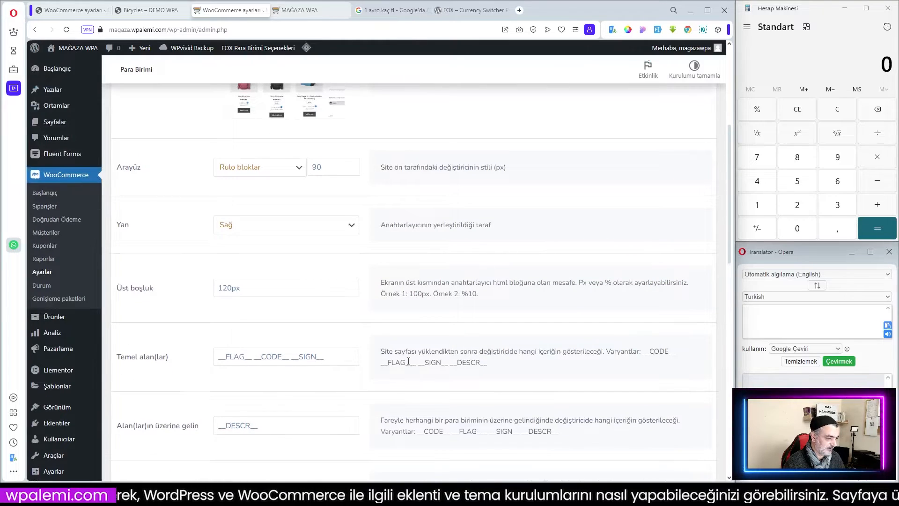
{"action": "scroll", "coordinate": [408, 361], "scroll_direction": "down", "scroll_amount": 15}
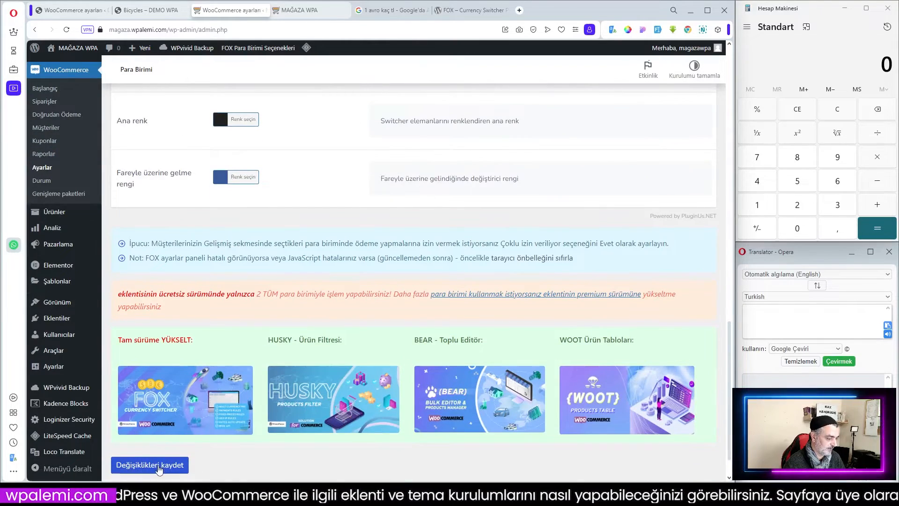
Switch the storefront currency to EUR with the side switcher and check the product prices.
{"action": "left_click", "coordinate": [299, 10]}
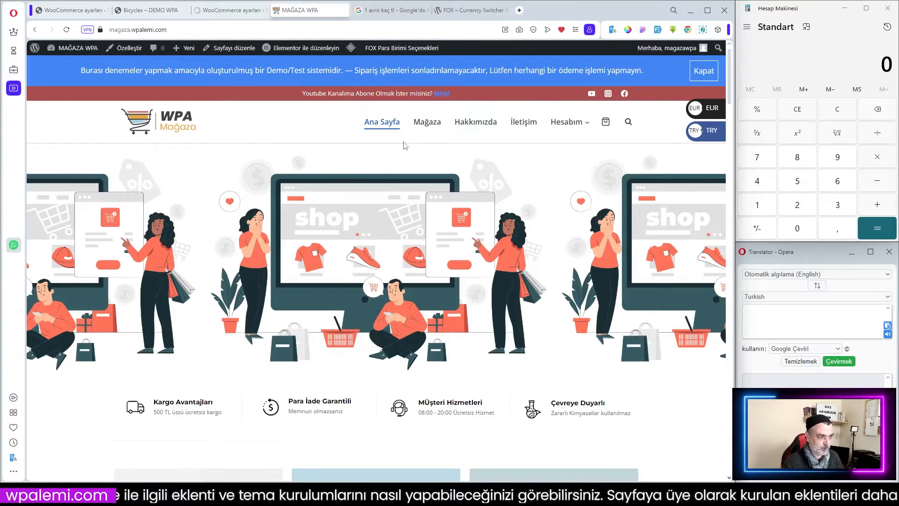
{"action": "mouse_move", "coordinate": [351, 48]}
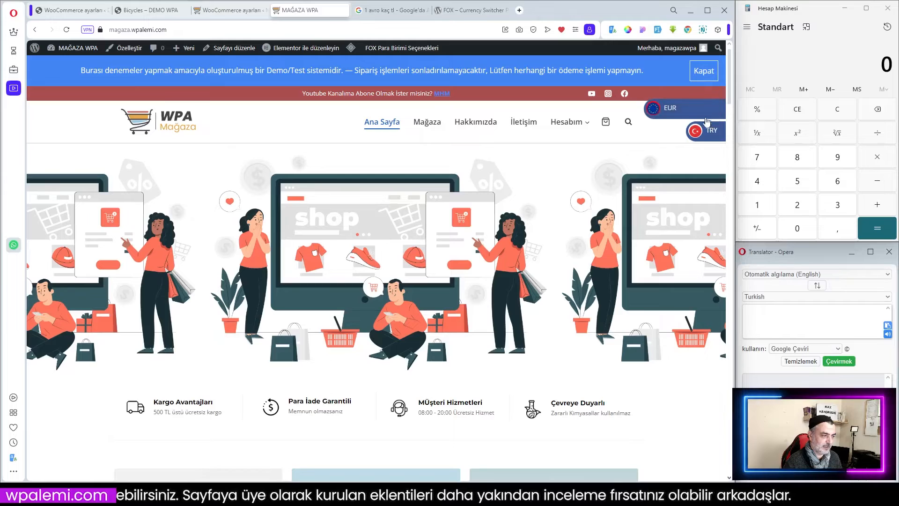
{"action": "scroll", "coordinate": [503, 150], "scroll_direction": "down", "scroll_amount": 10}
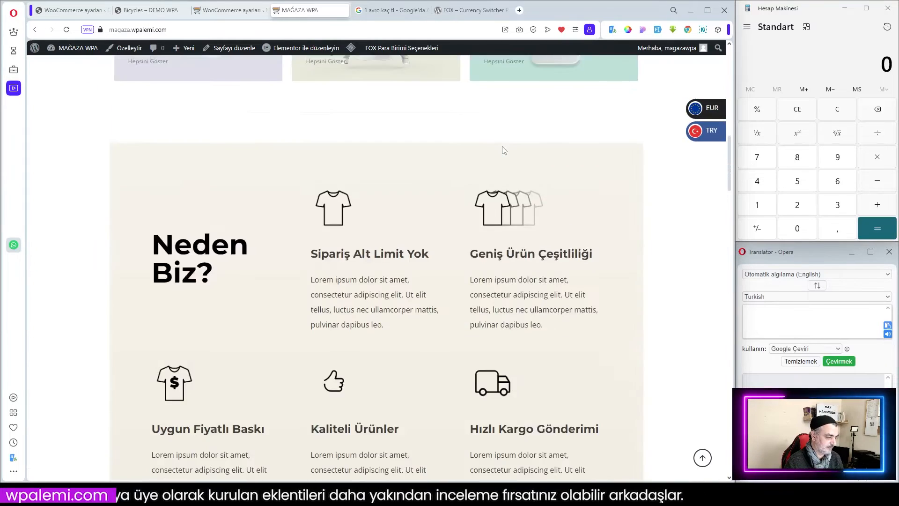
{"action": "scroll", "coordinate": [504, 149], "scroll_direction": "down", "scroll_amount": 15}
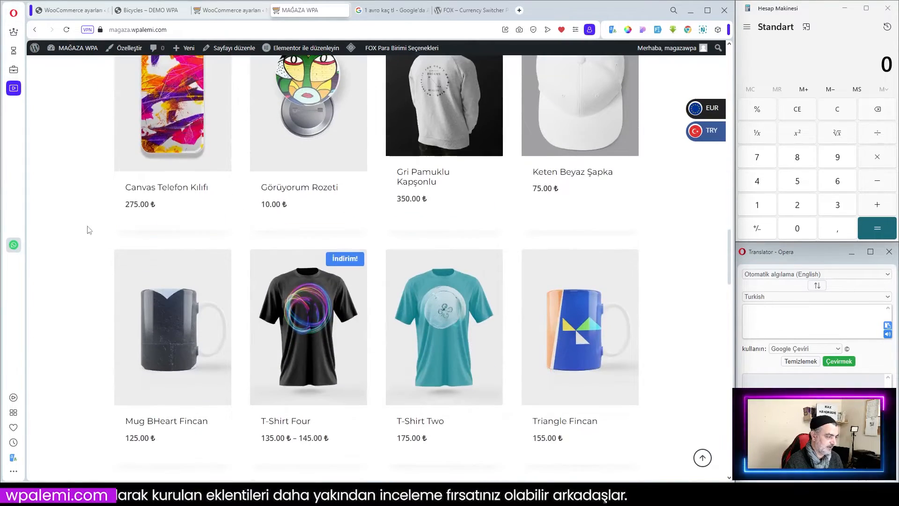
{"action": "left_click", "coordinate": [701, 113]}
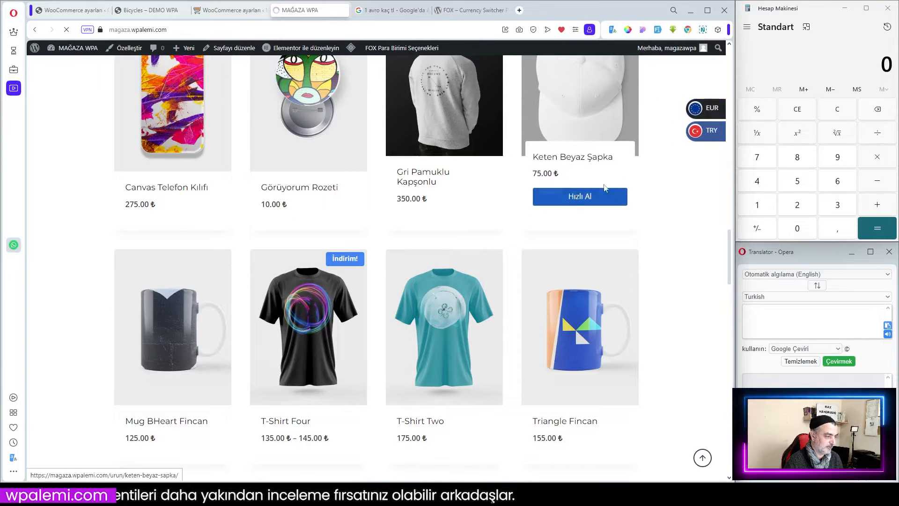
{"action": "scroll", "coordinate": [654, 185], "scroll_direction": "down", "scroll_amount": 4}
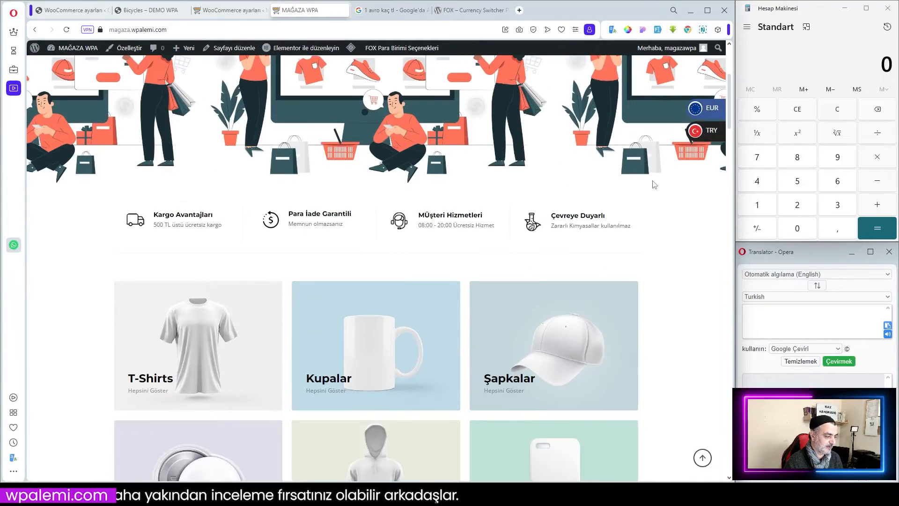
{"action": "scroll", "coordinate": [654, 185], "scroll_direction": "down", "scroll_amount": 20}
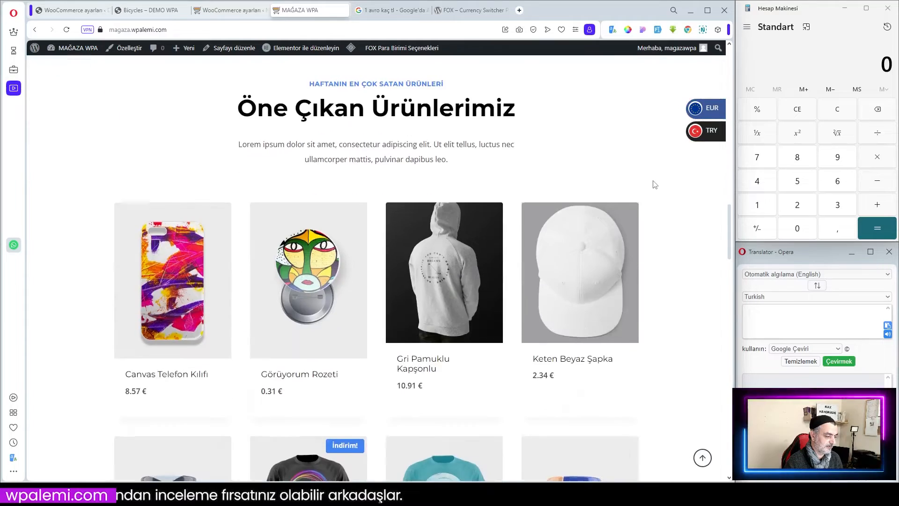
{"action": "scroll", "coordinate": [655, 185], "scroll_direction": "down", "scroll_amount": 3}
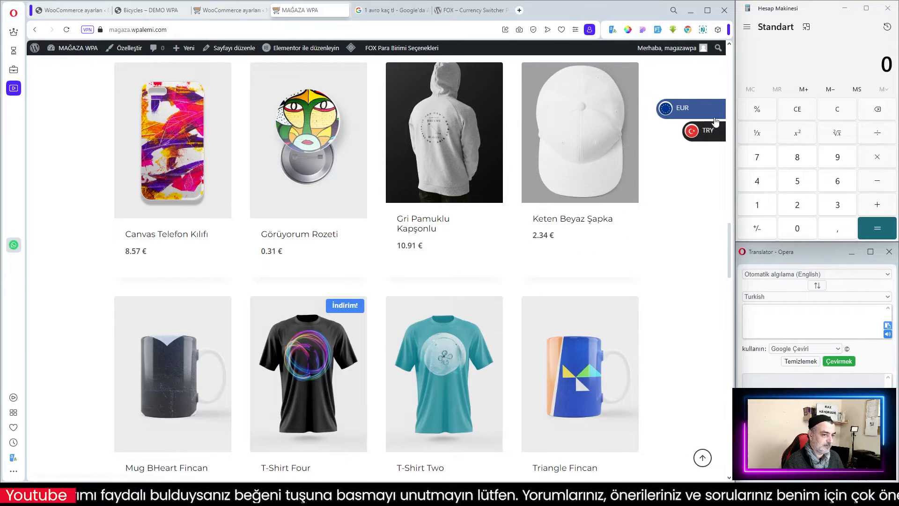
Open the currency switcher's Help section and review its support resources.
{"action": "left_click", "coordinate": [223, 7]}
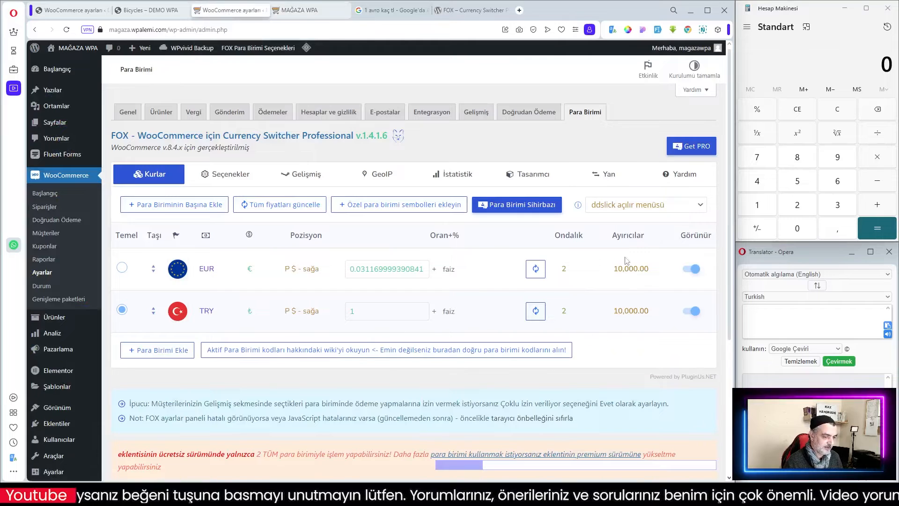
{"action": "left_click", "coordinate": [607, 176]}
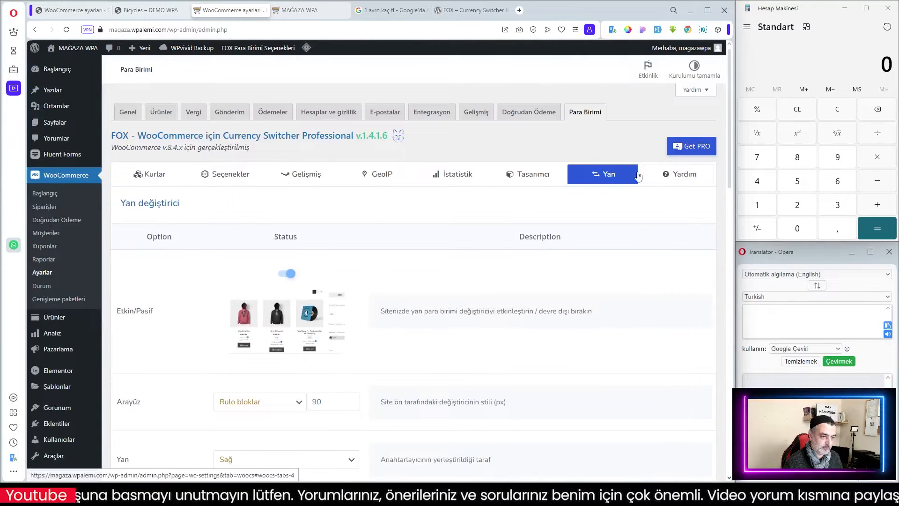
{"action": "left_click", "coordinate": [684, 178]}
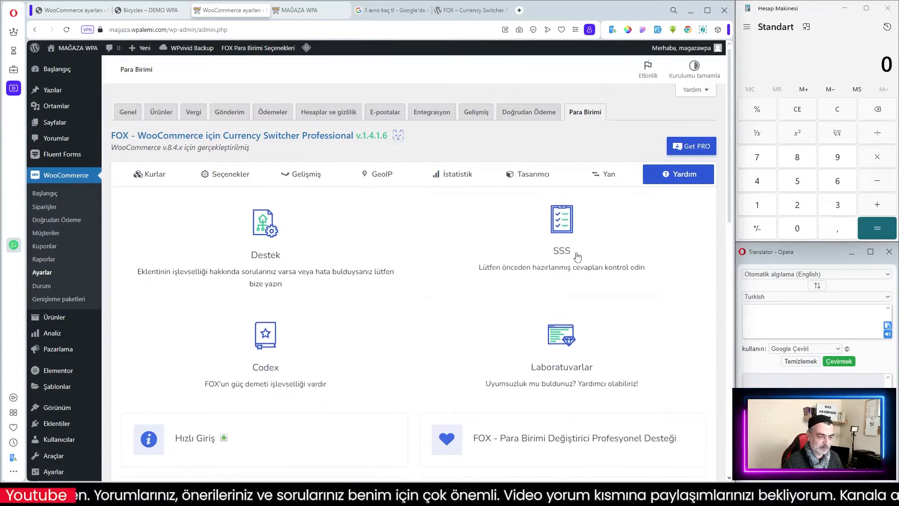
{"action": "scroll", "coordinate": [562, 248], "scroll_direction": "down", "scroll_amount": 5}
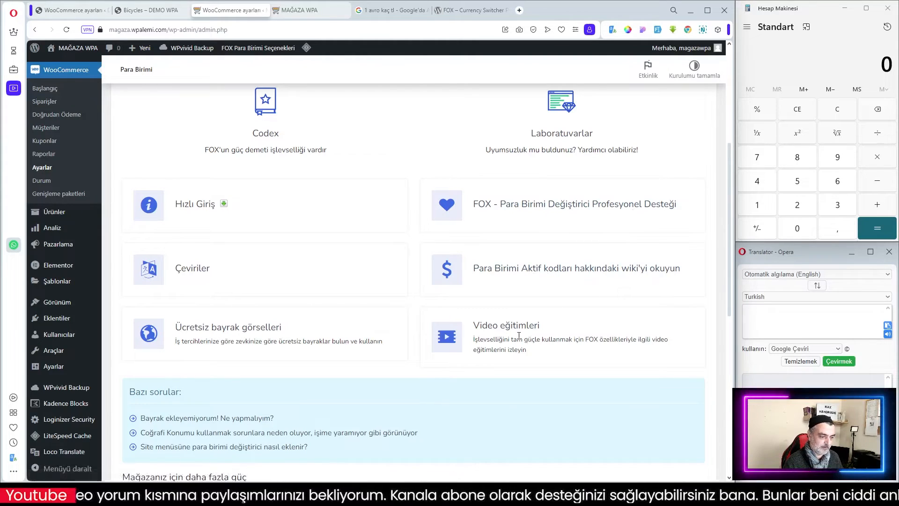
{"action": "scroll", "coordinate": [542, 327], "scroll_direction": "down", "scroll_amount": 6}
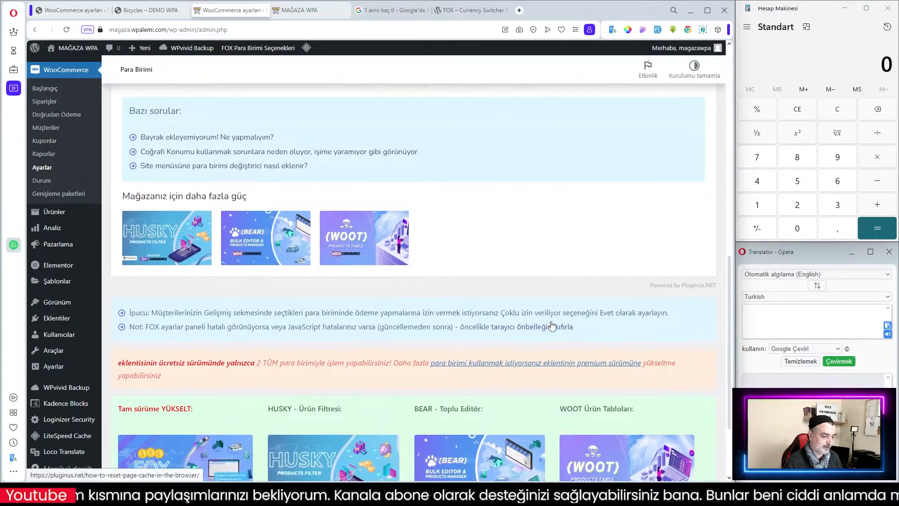
Review the featured product prices on the storefront page alongside the plugin's Help page.
{"action": "scroll", "coordinate": [543, 327], "scroll_direction": "down", "scroll_amount": 2}
{"action": "scroll", "coordinate": [557, 323], "scroll_direction": "up", "scroll_amount": 10}
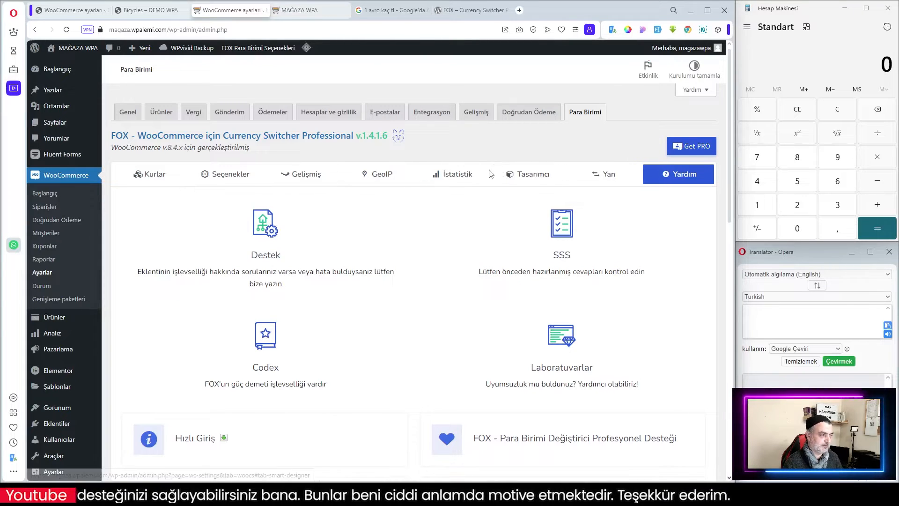
{"action": "left_click", "coordinate": [298, 10]}
{"action": "scroll", "coordinate": [665, 230], "scroll_direction": "up", "scroll_amount": 9}
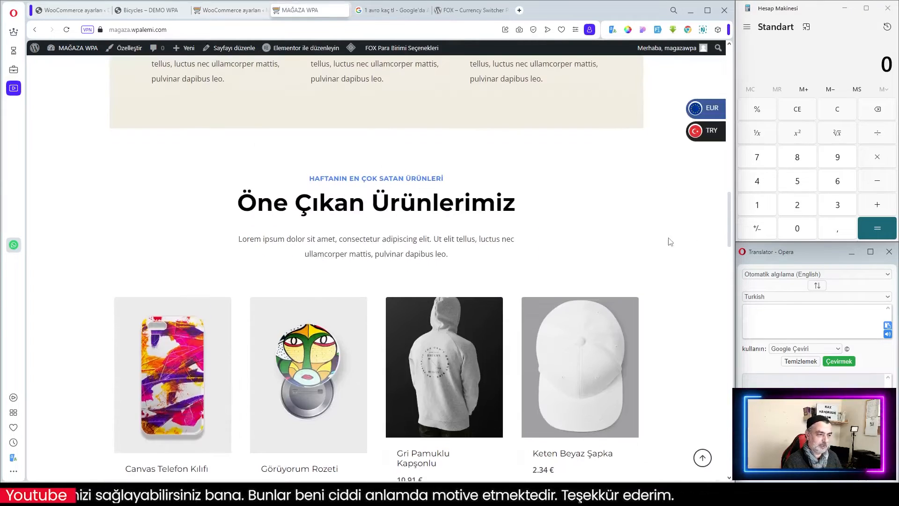
{"action": "scroll", "coordinate": [669, 229], "scroll_direction": "down", "scroll_amount": 7}
{"action": "scroll", "coordinate": [669, 230], "scroll_direction": "down", "scroll_amount": 2}
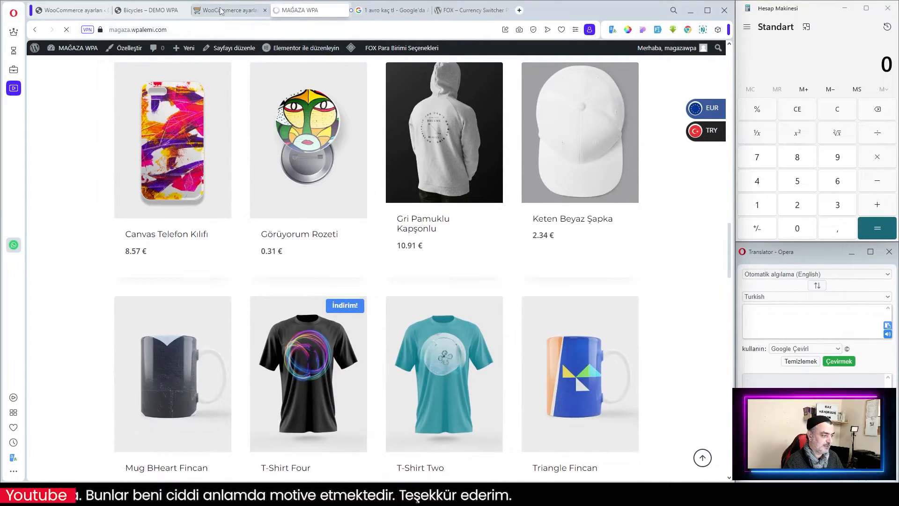
{"action": "left_click", "coordinate": [220, 10]}
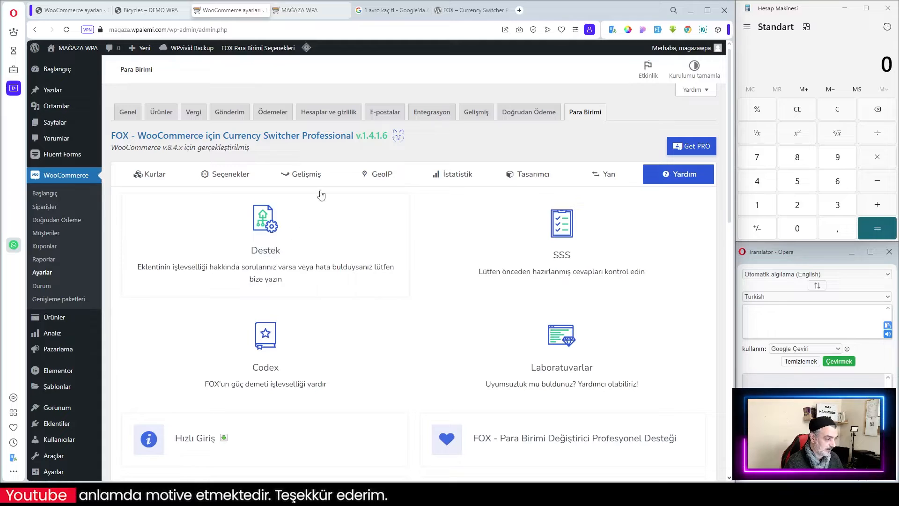
Add the Canvas Telefon Kılıfı to the cart with its quick-buy button on the storefront.
{"action": "left_click", "coordinate": [297, 11]}
{"action": "scroll", "coordinate": [472, 249], "scroll_direction": "down", "scroll_amount": 15}
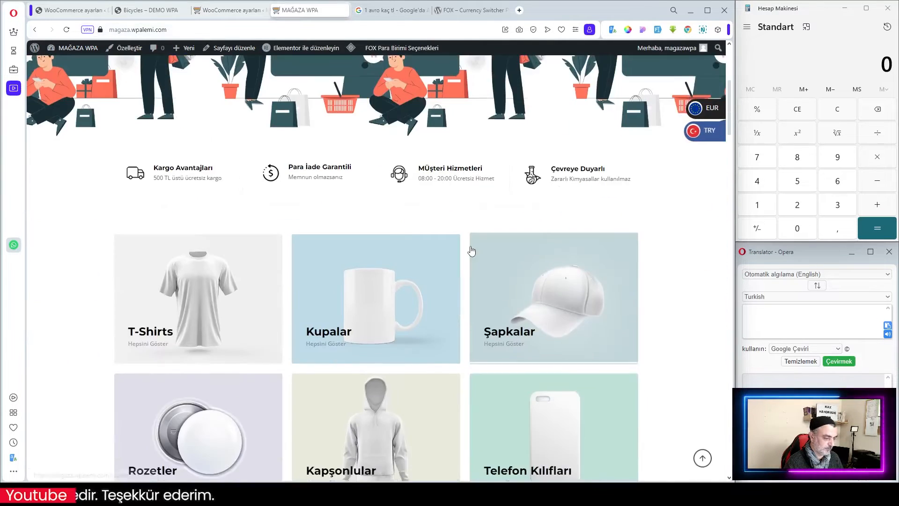
{"action": "scroll", "coordinate": [472, 249], "scroll_direction": "down", "scroll_amount": 10}
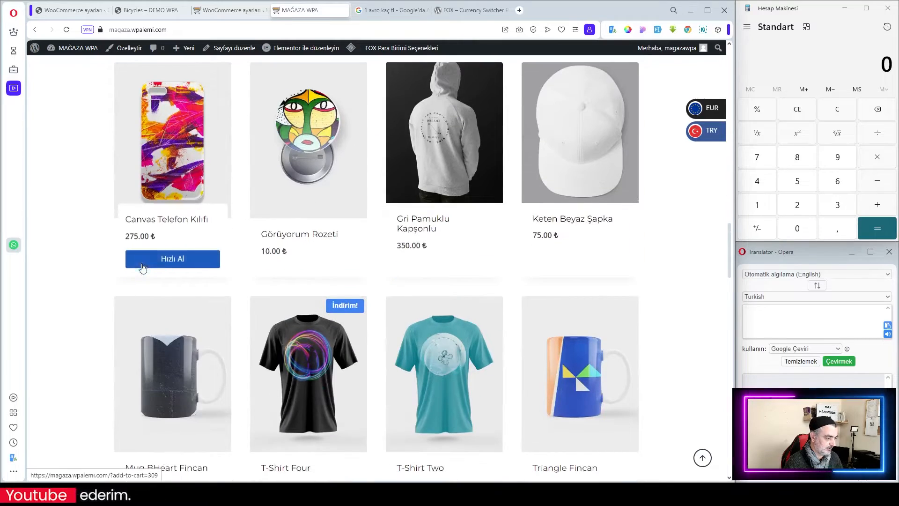
{"action": "left_click", "coordinate": [182, 258]}
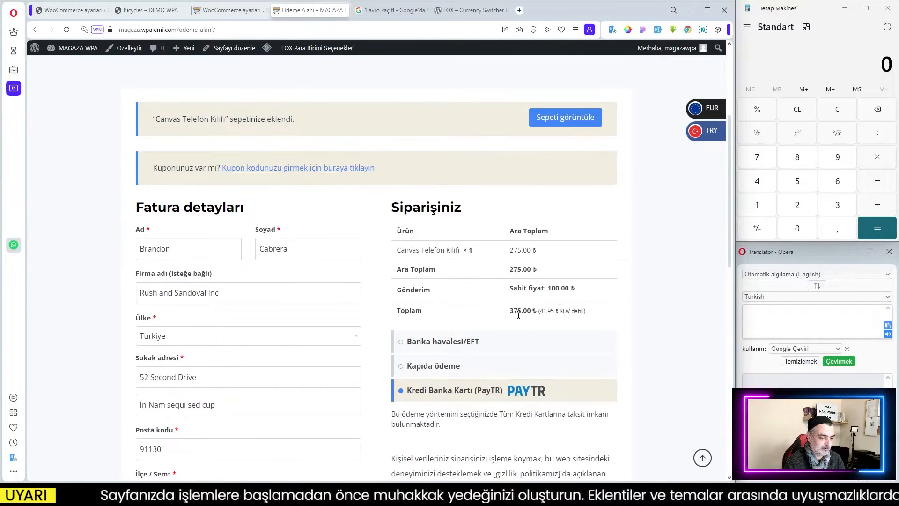
Return to the storefront home page and connect the browser VPN to the Europe location, then reload.
{"action": "scroll", "coordinate": [610, 184], "scroll_direction": "down", "scroll_amount": 2}
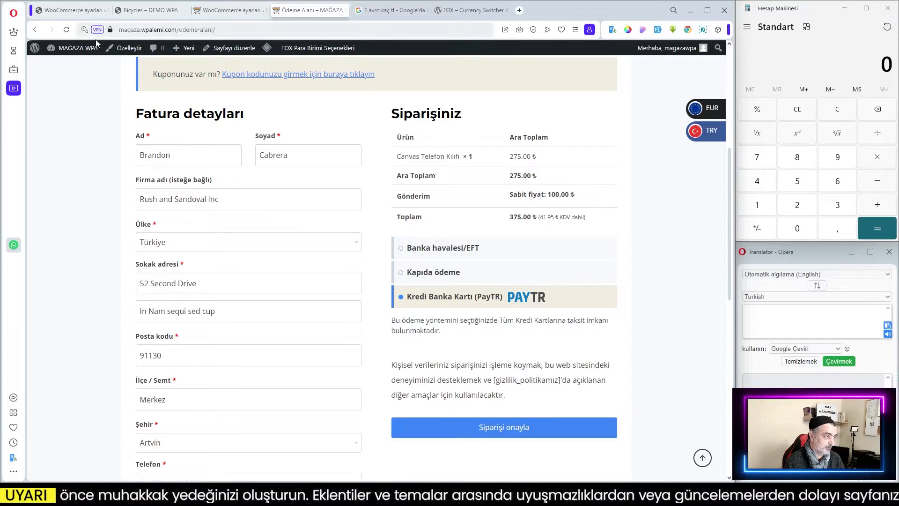
{"action": "scroll", "coordinate": [364, 227], "scroll_direction": "up", "scroll_amount": 5}
{"action": "left_click", "coordinate": [175, 127]}
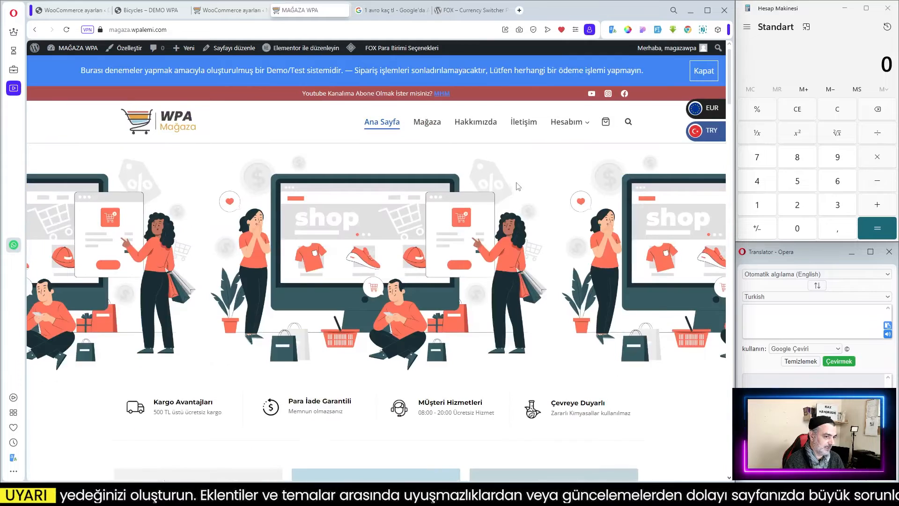
{"action": "left_click", "coordinate": [87, 29]}
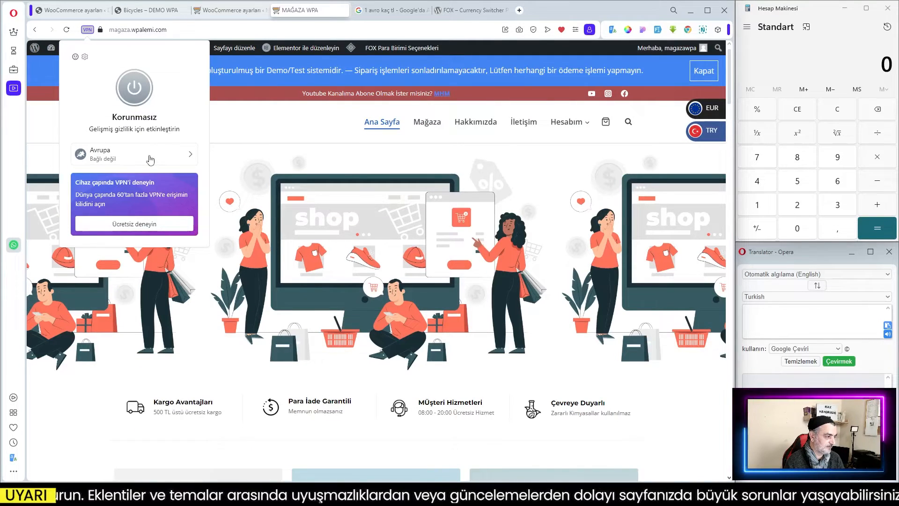
{"action": "left_click", "coordinate": [139, 100]}
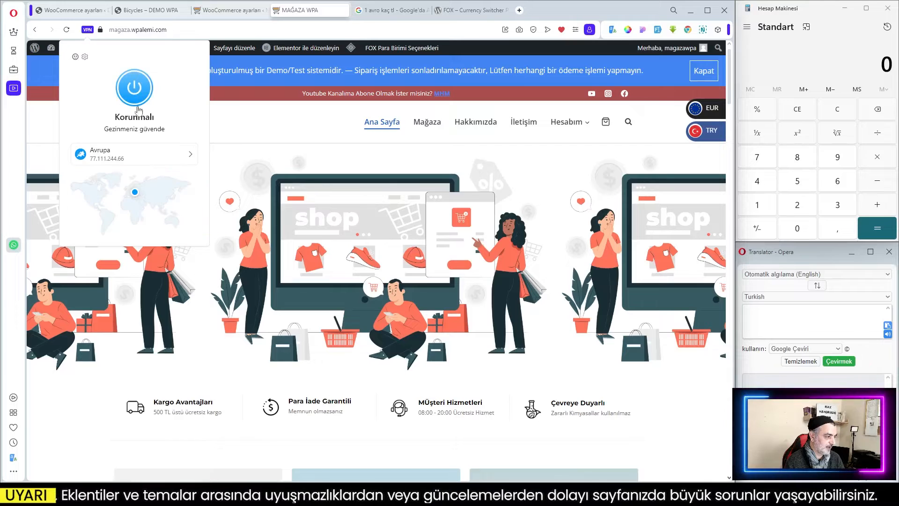
{"action": "left_click", "coordinate": [273, 130]}
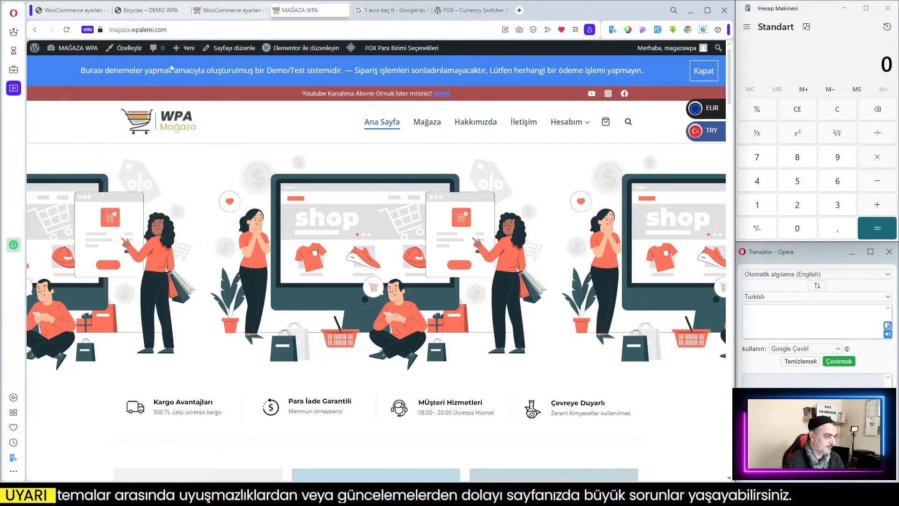
{"action": "left_click", "coordinate": [67, 30]}
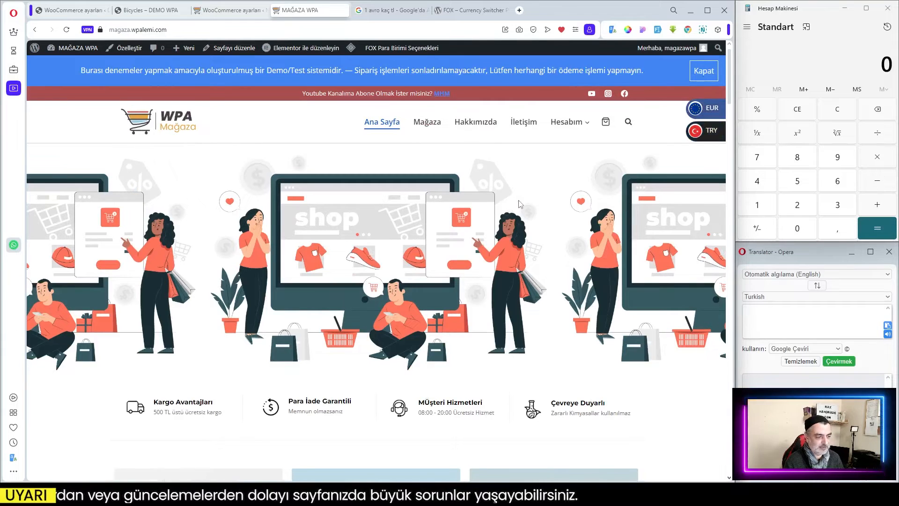
Add another Canvas Telefon Kılıfı to the cart with quick buy while browsing from Europe.
{"action": "scroll", "coordinate": [521, 202], "scroll_direction": "down", "scroll_amount": 5}
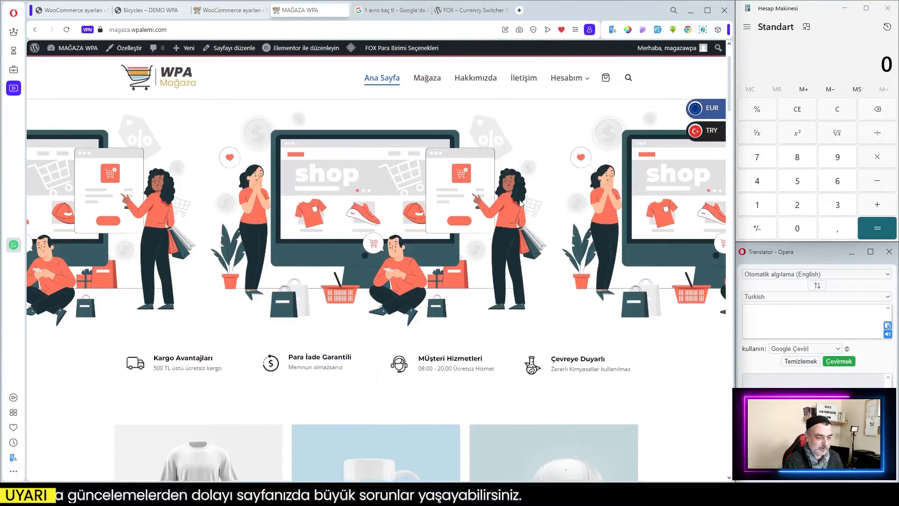
{"action": "scroll", "coordinate": [521, 204], "scroll_direction": "up", "scroll_amount": 1}
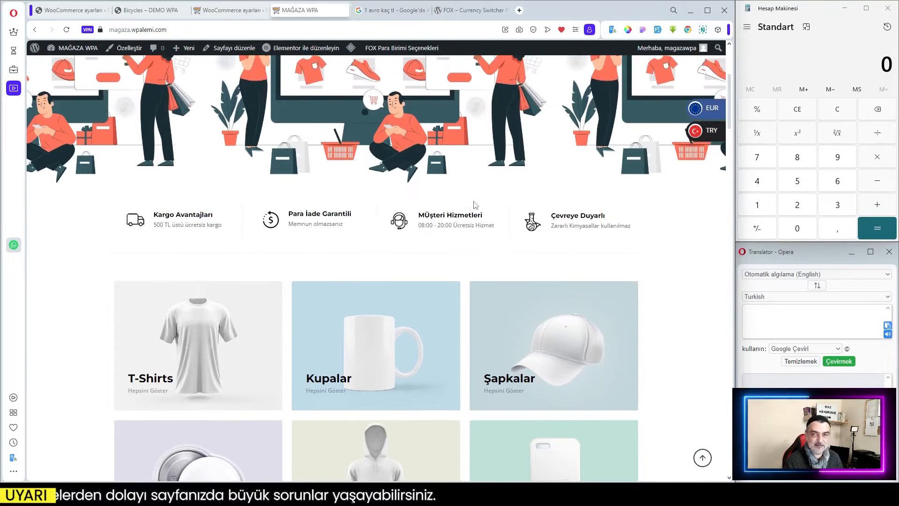
{"action": "scroll", "coordinate": [508, 206], "scroll_direction": "up", "scroll_amount": 2}
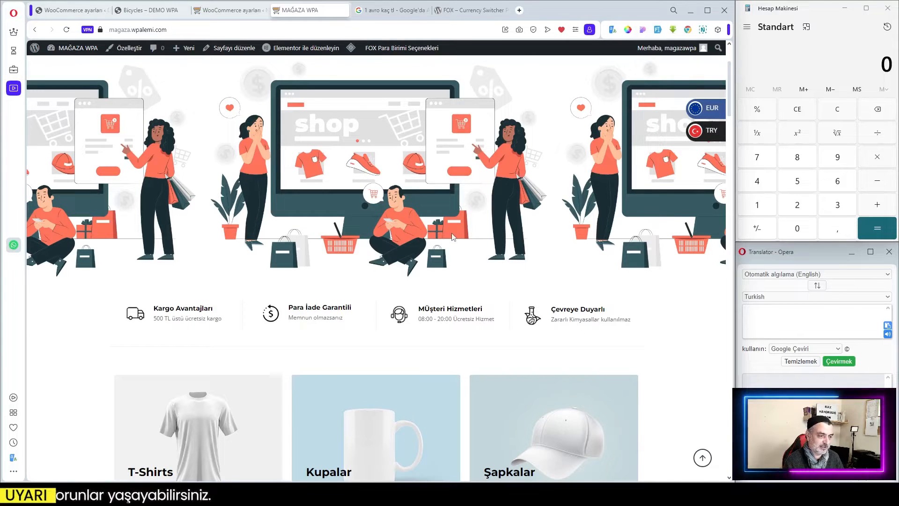
{"action": "scroll", "coordinate": [452, 236], "scroll_direction": "down", "scroll_amount": 9}
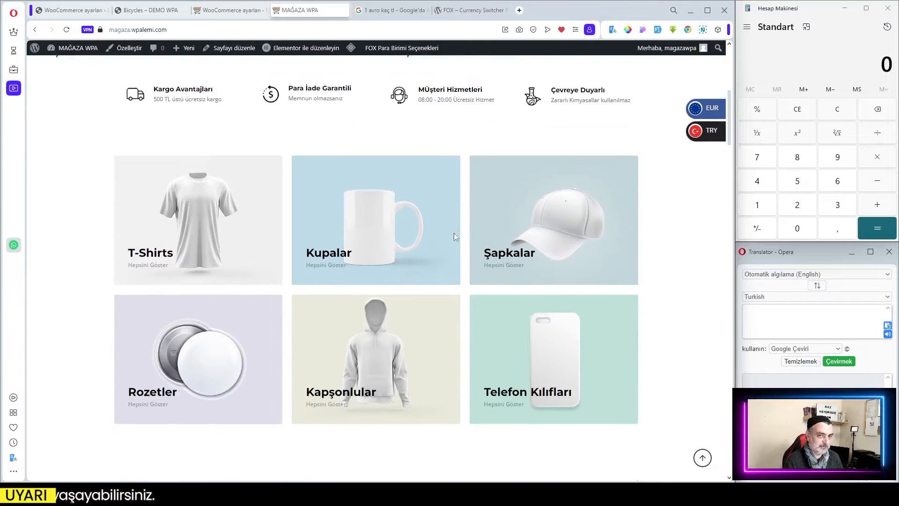
{"action": "scroll", "coordinate": [456, 237], "scroll_direction": "down", "scroll_amount": 18}
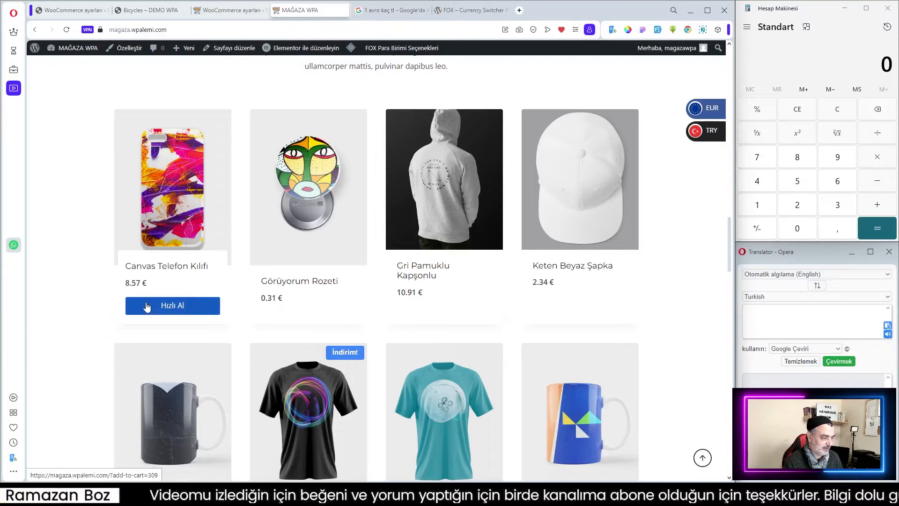
{"action": "left_click", "coordinate": [176, 307]}
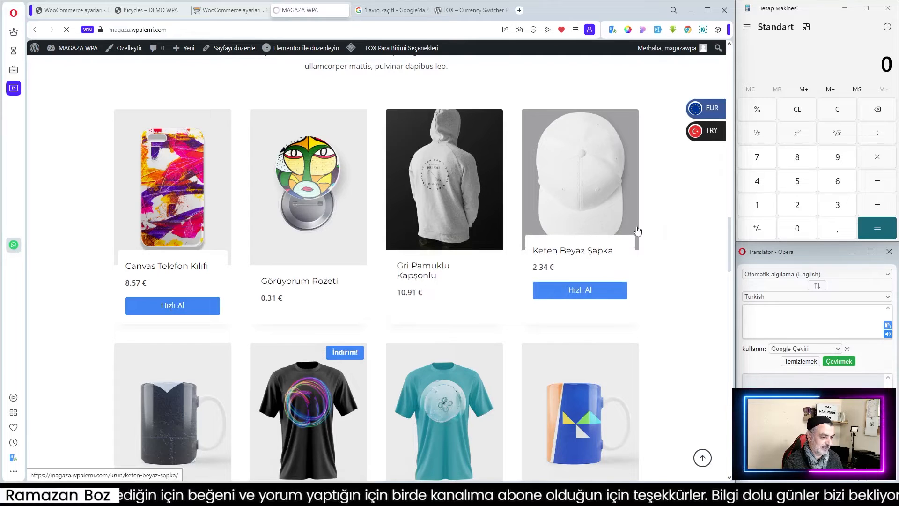
Inspect the checkout's flat-rate shipping cost and totals in euros.
{"action": "scroll", "coordinate": [638, 227], "scroll_direction": "down", "scroll_amount": 5}
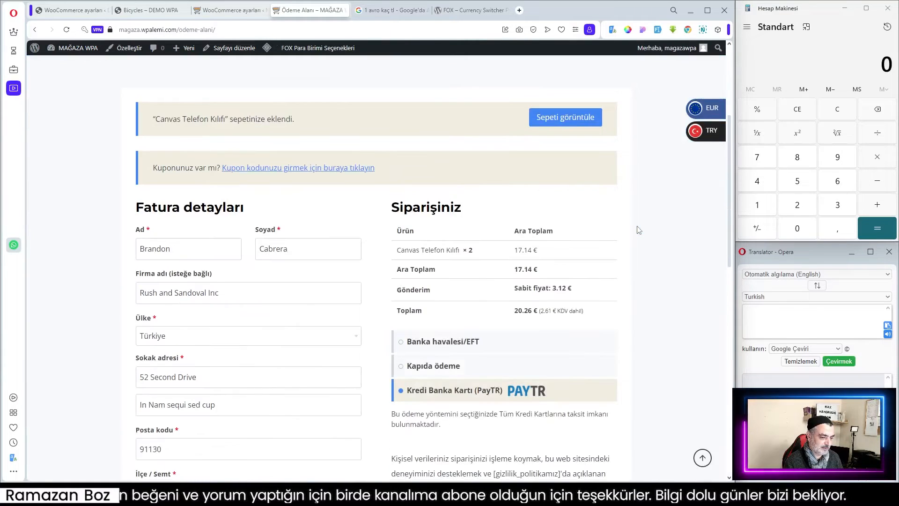
{"action": "double_click", "coordinate": [554, 289]}
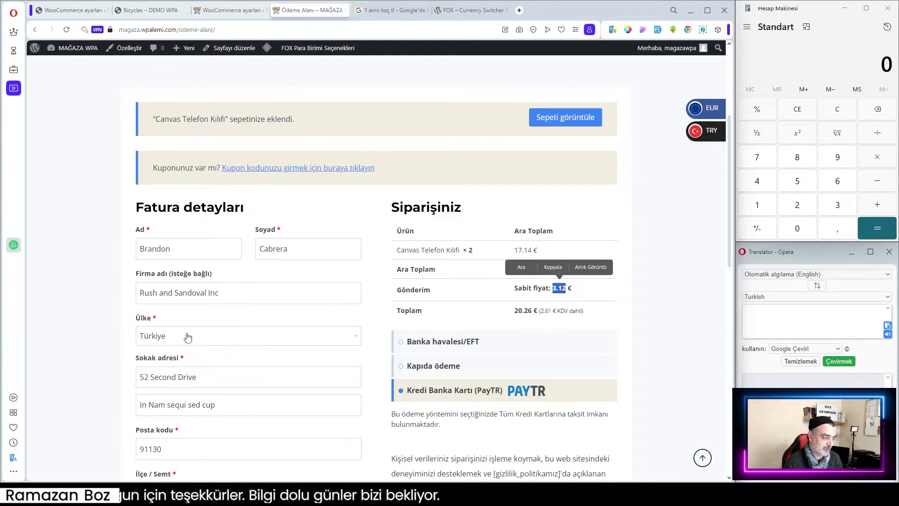
{"action": "scroll", "coordinate": [244, 332], "scroll_direction": "down", "scroll_amount": 3}
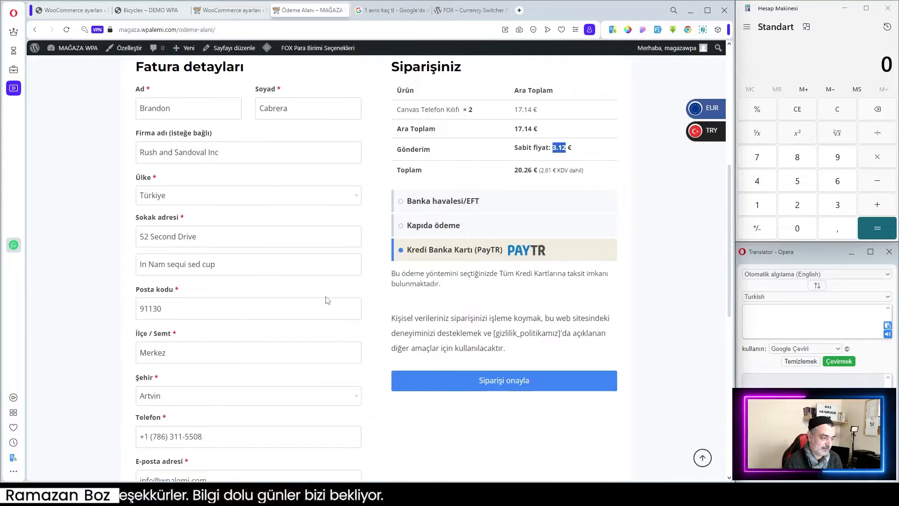
{"action": "scroll", "coordinate": [334, 298], "scroll_direction": "down", "scroll_amount": 2}
{"action": "scroll", "coordinate": [334, 298], "scroll_direction": "up", "scroll_amount": 3}
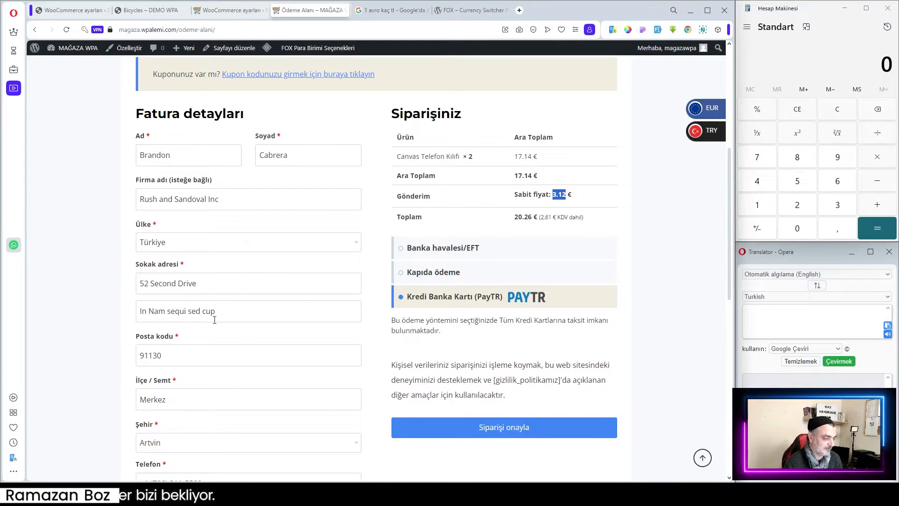
Fill the checkout billing details with test data using the form-filler extension, then review the updated totals.
{"action": "left_click", "coordinate": [658, 31]}
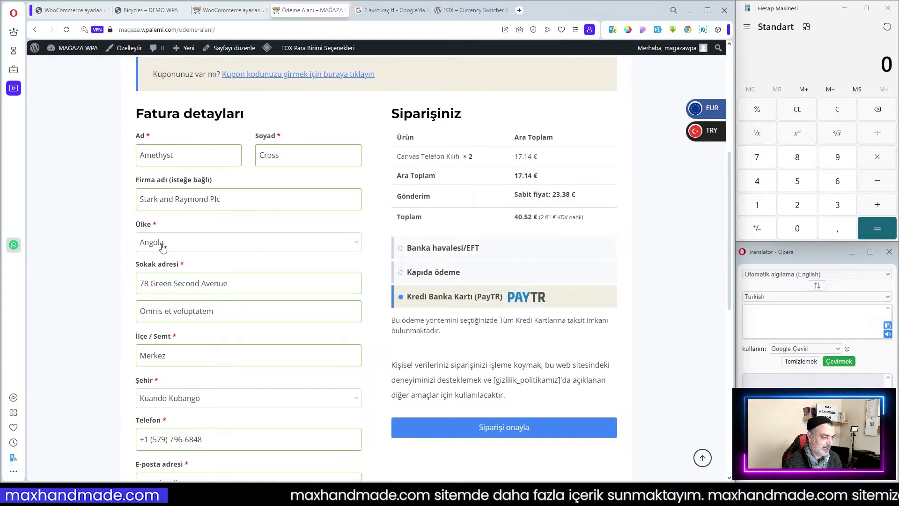
{"action": "scroll", "coordinate": [188, 249], "scroll_direction": "down", "scroll_amount": 5}
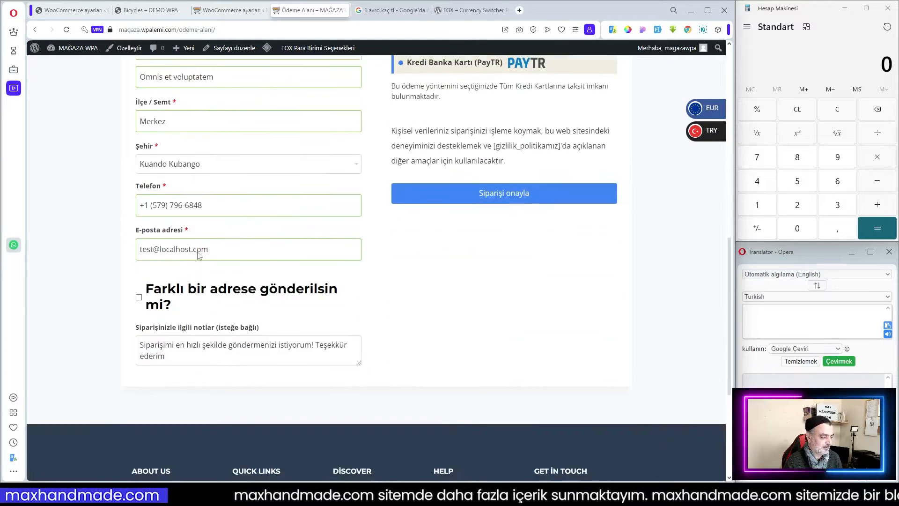
{"action": "scroll", "coordinate": [201, 248], "scroll_direction": "up", "scroll_amount": 5}
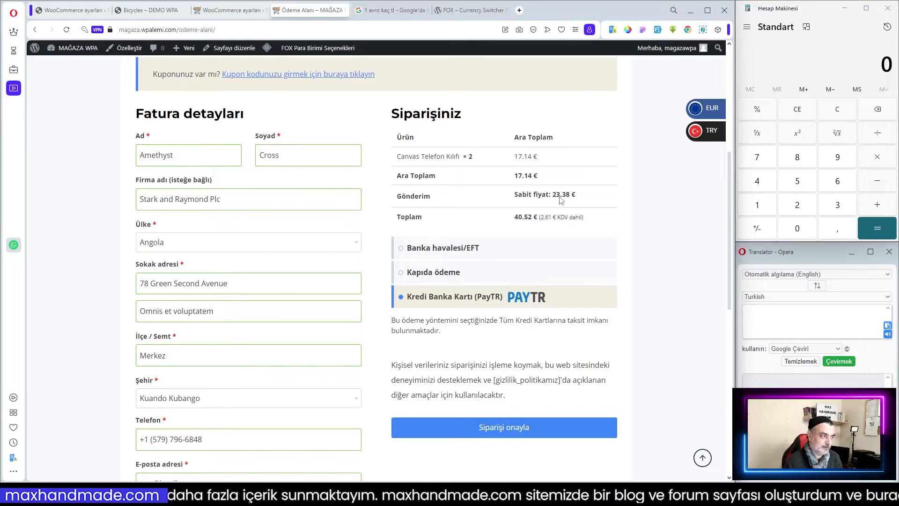
Set the rest-of-world zone's flat-rate fixed EUR cost to 35 in the shipping settings, save, and return to zones.
{"action": "left_click", "coordinate": [218, 8]}
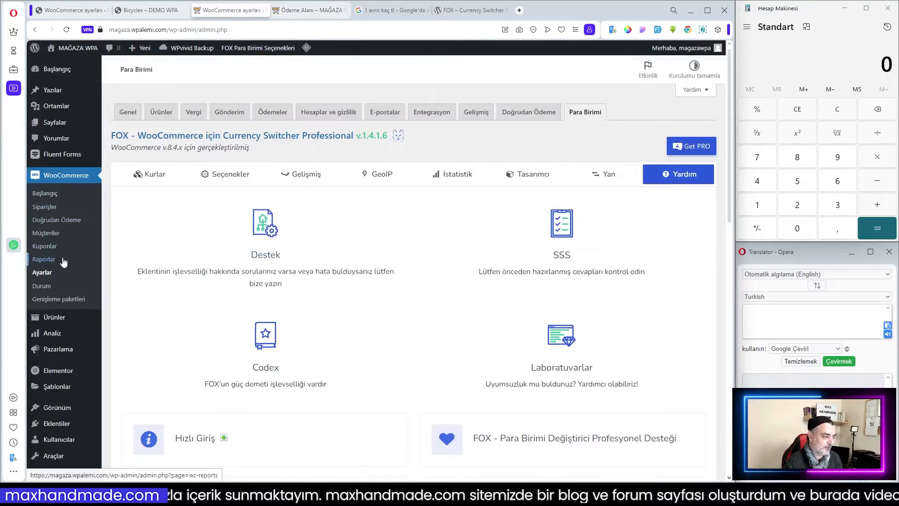
{"action": "left_click", "coordinate": [230, 113]}
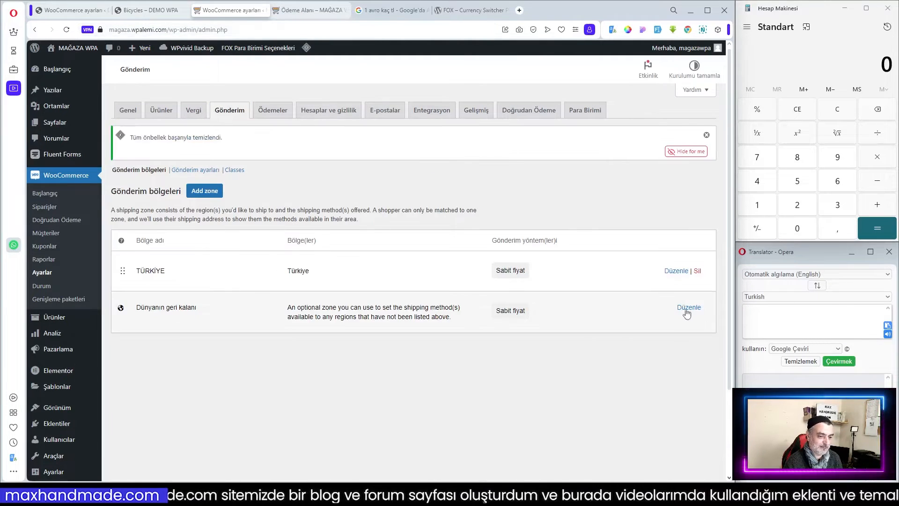
{"action": "left_click", "coordinate": [687, 308]}
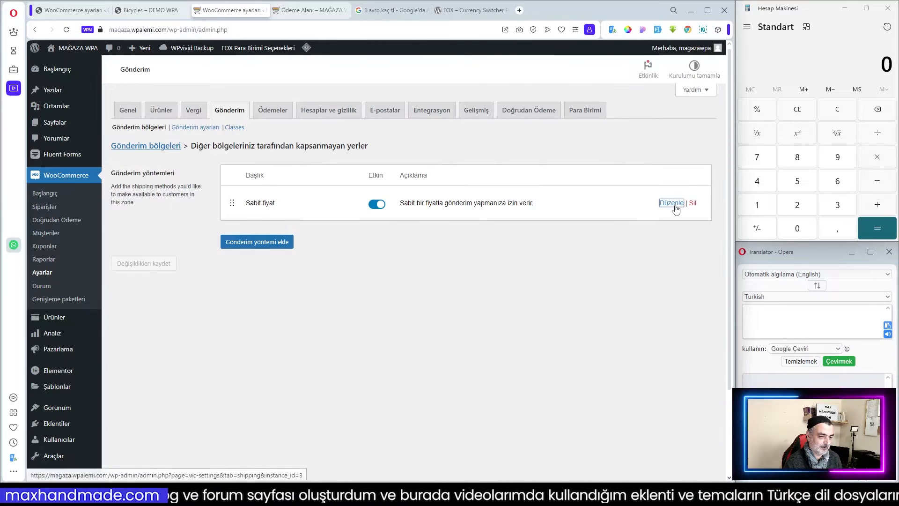
{"action": "left_click", "coordinate": [672, 203]}
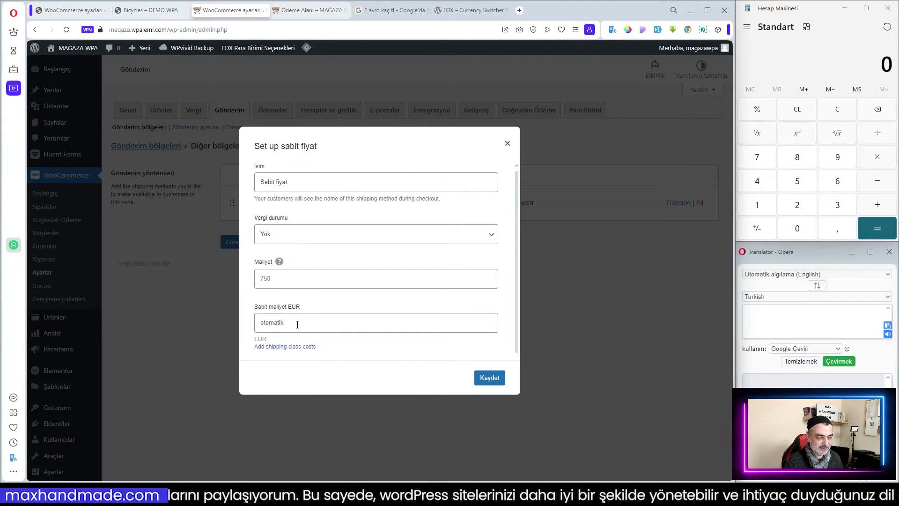
{"action": "left_click", "coordinate": [298, 325]}
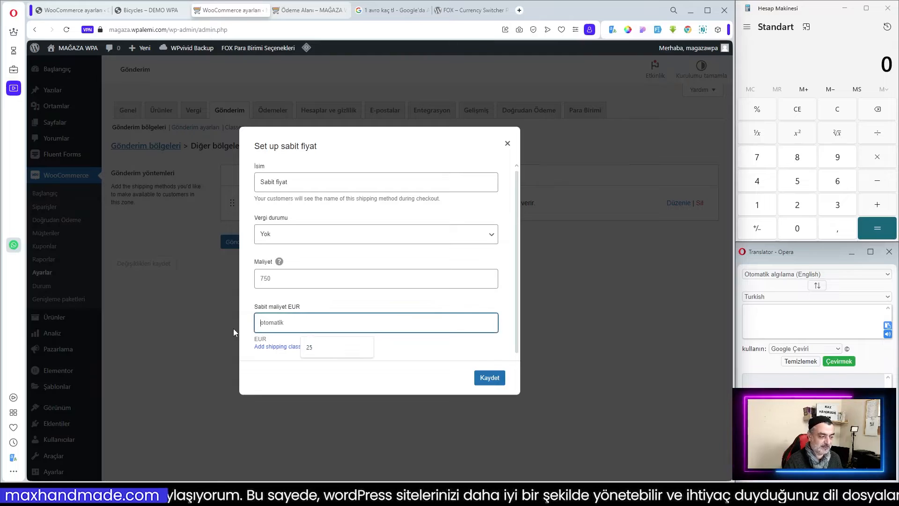
{"action": "left_click", "coordinate": [308, 350]}
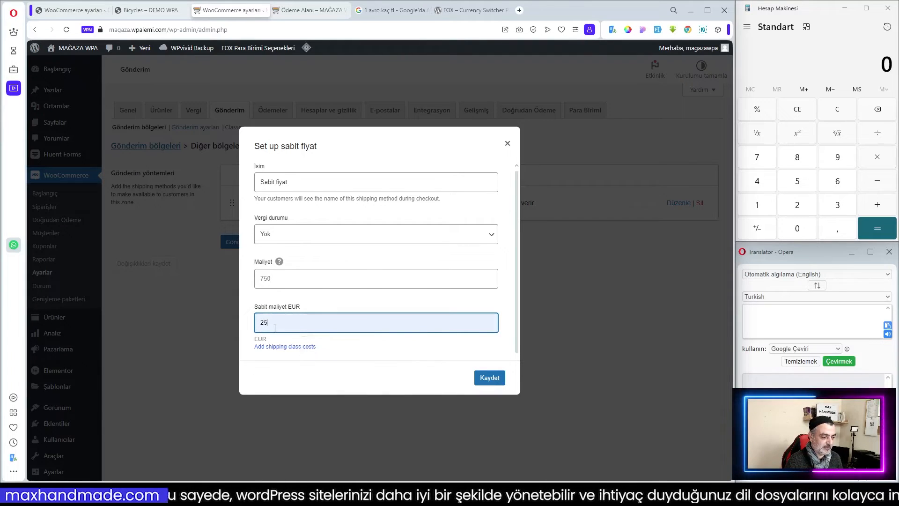
{"action": "type", "text": "35"}
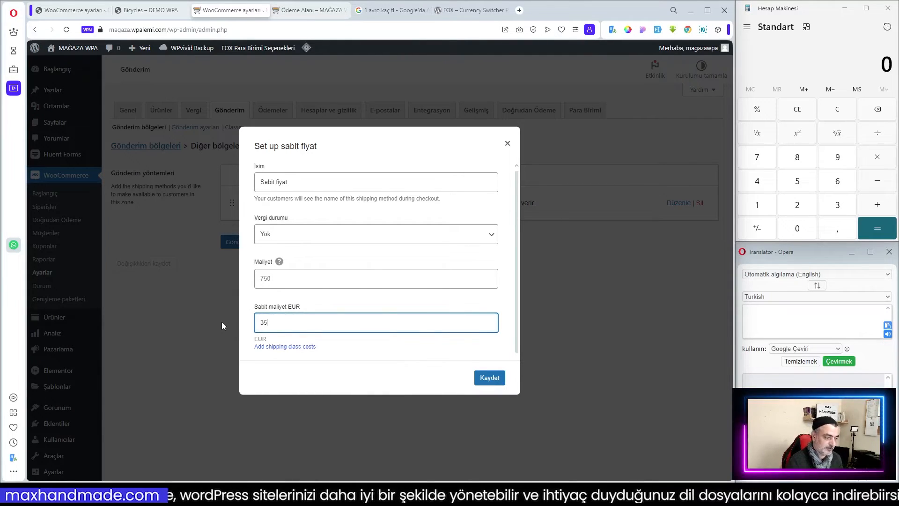
{"action": "left_click", "coordinate": [490, 380]}
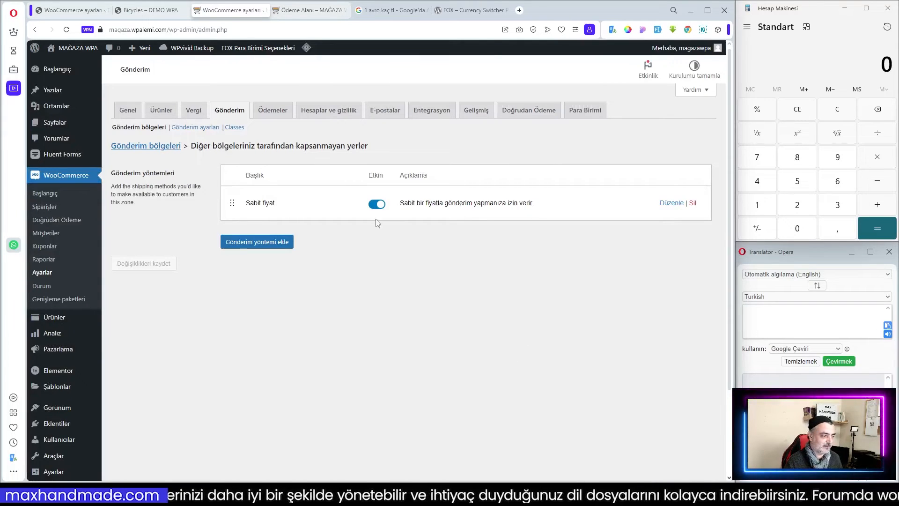
{"action": "left_click", "coordinate": [145, 147]}
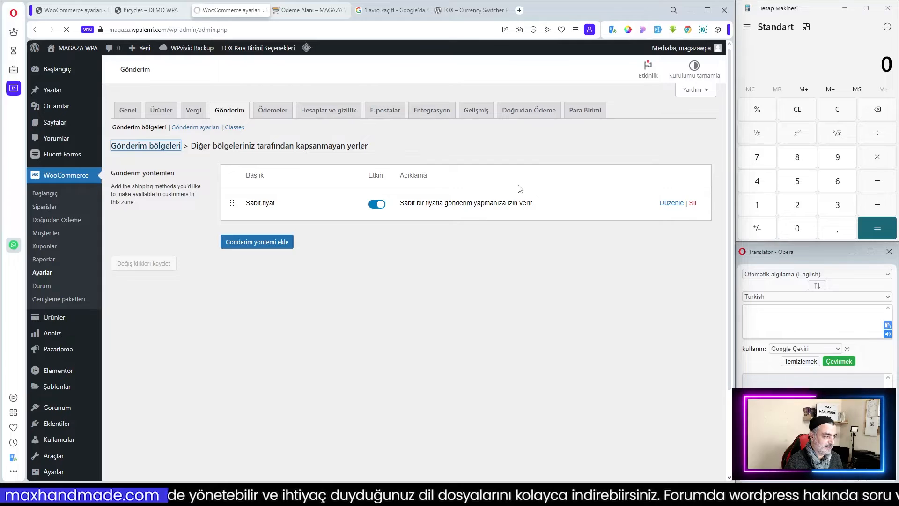
Open the Türkiye shipping zone and translate its regions description with the translator panel.
{"action": "left_click", "coordinate": [675, 229]}
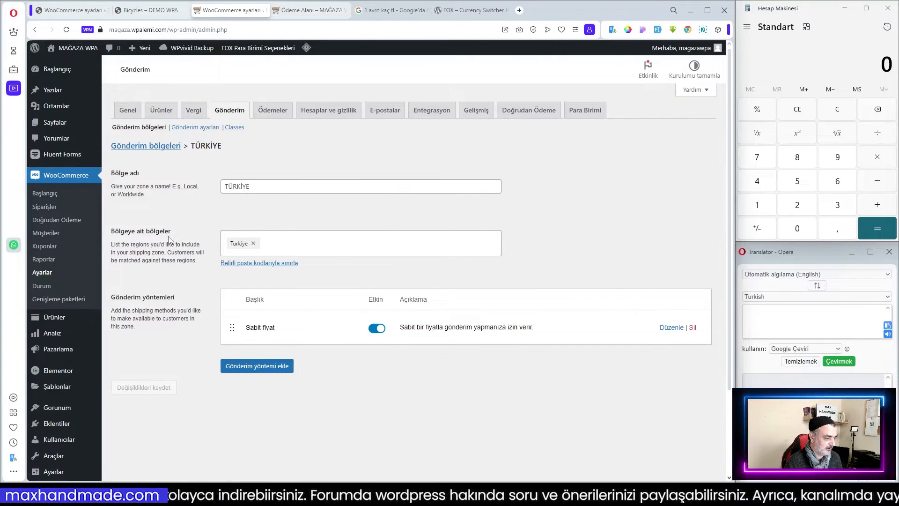
{"action": "mouse_move", "coordinate": [111, 244]}
{"action": "left_mouse_down"}
{"action": "mouse_move", "coordinate": [202, 266]}
{"action": "mouse_move", "coordinate": [118, 250]}
{"action": "mouse_move", "coordinate": [112, 185]}
{"action": "mouse_move", "coordinate": [113, 248]}
{"action": "left_mouse_up"}
{"action": "left_click", "coordinate": [198, 263]}
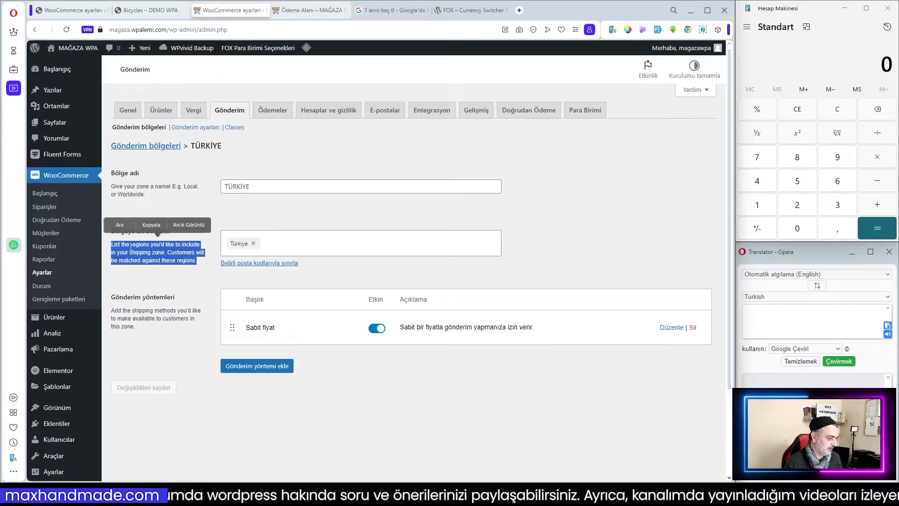
{"action": "right_click", "coordinate": [132, 251]}
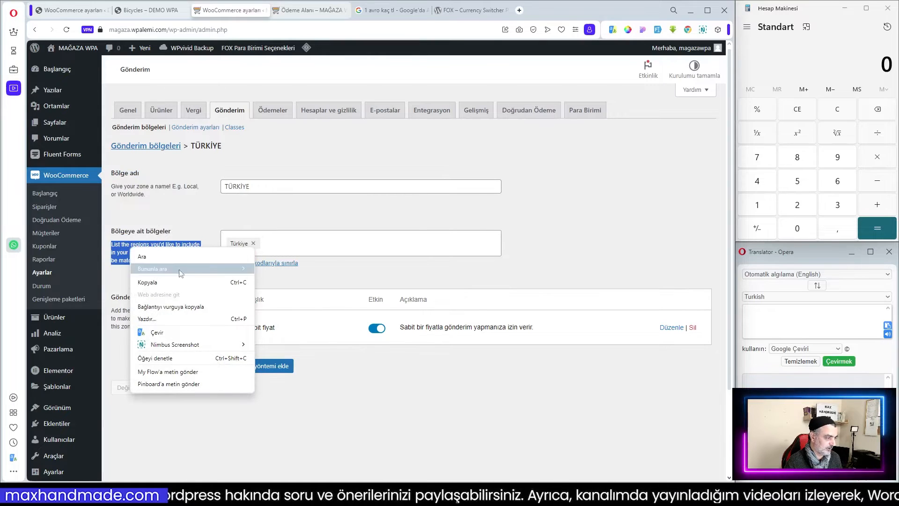
{"action": "left_click", "coordinate": [183, 332]}
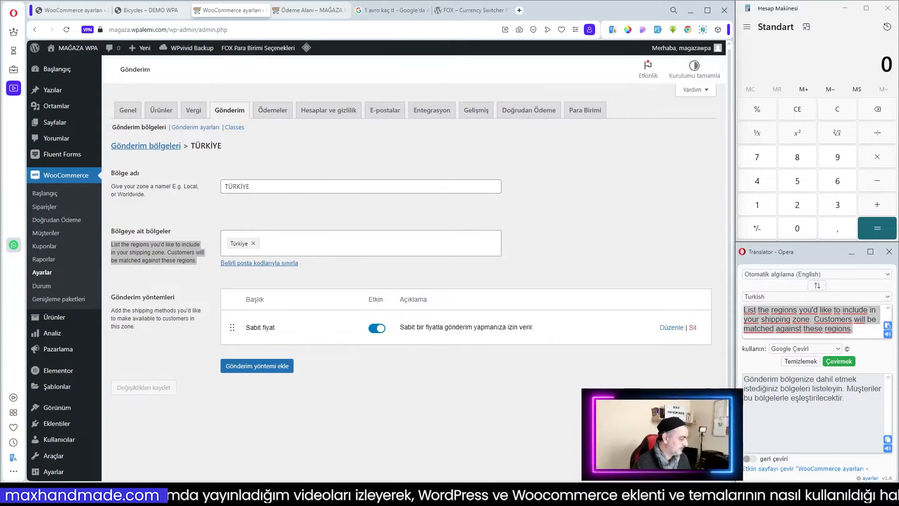
Open the Türkiye zone's flat-rate settings, review its cost fields, and save the dialog.
{"action": "left_click", "coordinate": [672, 328]}
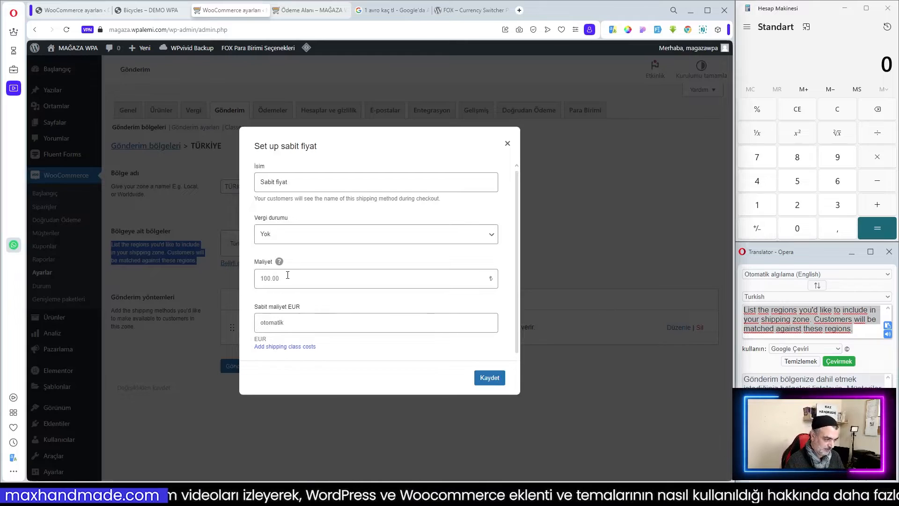
{"action": "left_click", "coordinate": [288, 276]}
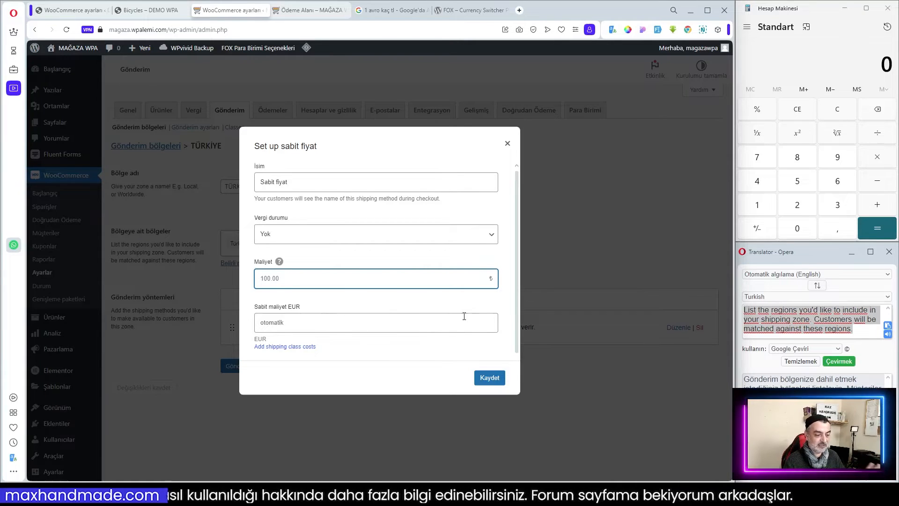
{"action": "left_click", "coordinate": [489, 378]}
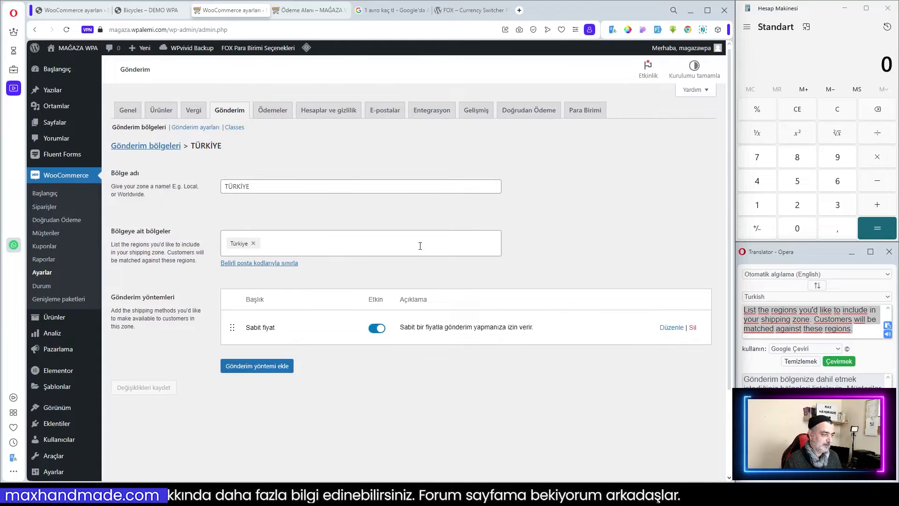
Reload the checkout page and review the shipping cost and order totals.
{"action": "left_click", "coordinate": [309, 10]}
{"action": "scroll", "coordinate": [613, 317], "scroll_direction": "up", "scroll_amount": 1}
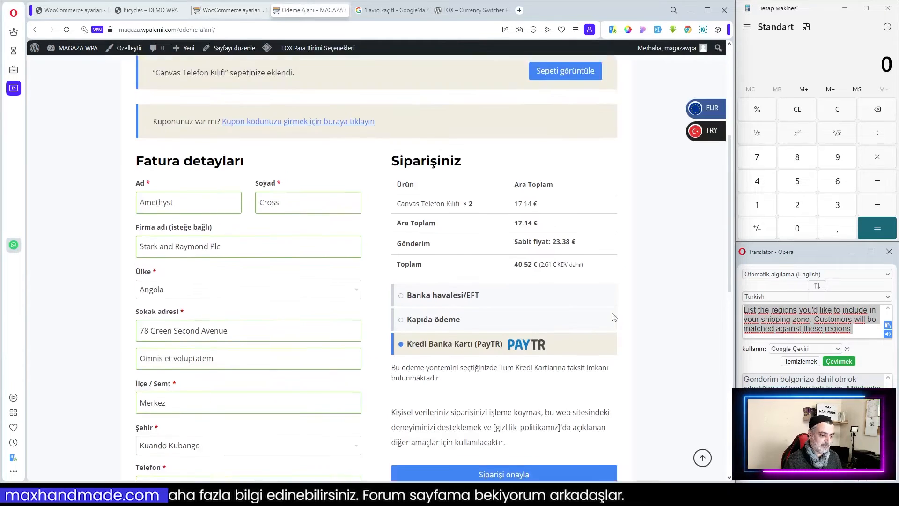
{"action": "scroll", "coordinate": [613, 317], "scroll_direction": "up", "scroll_amount": 3}
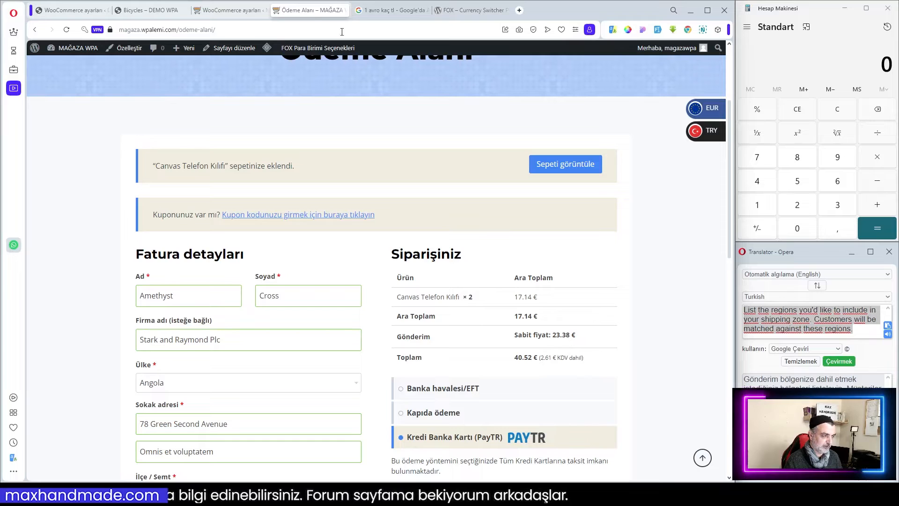
{"action": "key", "text": "F5"}
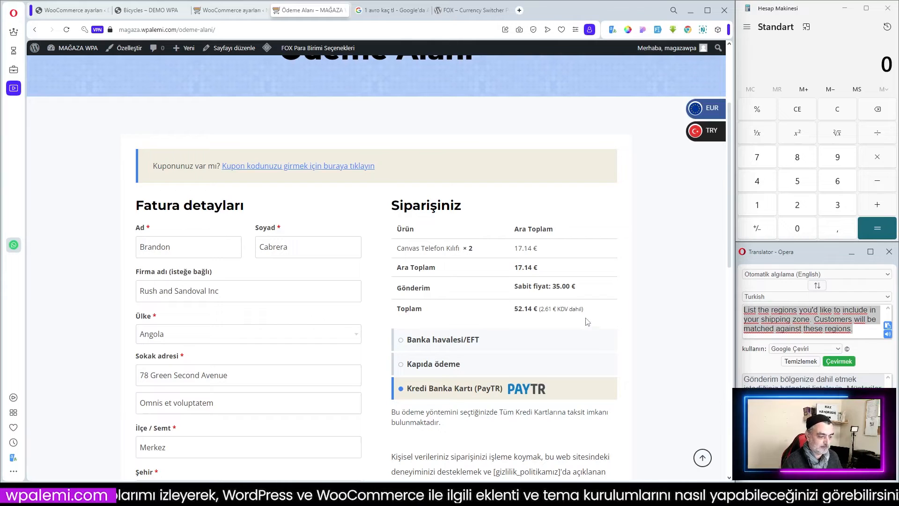
{"action": "scroll", "coordinate": [586, 321], "scroll_direction": "down", "scroll_amount": 2}
{"action": "scroll", "coordinate": [632, 310], "scroll_direction": "down", "scroll_amount": 3}
{"action": "scroll", "coordinate": [571, 305], "scroll_direction": "up", "scroll_amount": 3}
{"action": "scroll", "coordinate": [555, 238], "scroll_direction": "up", "scroll_amount": 3}
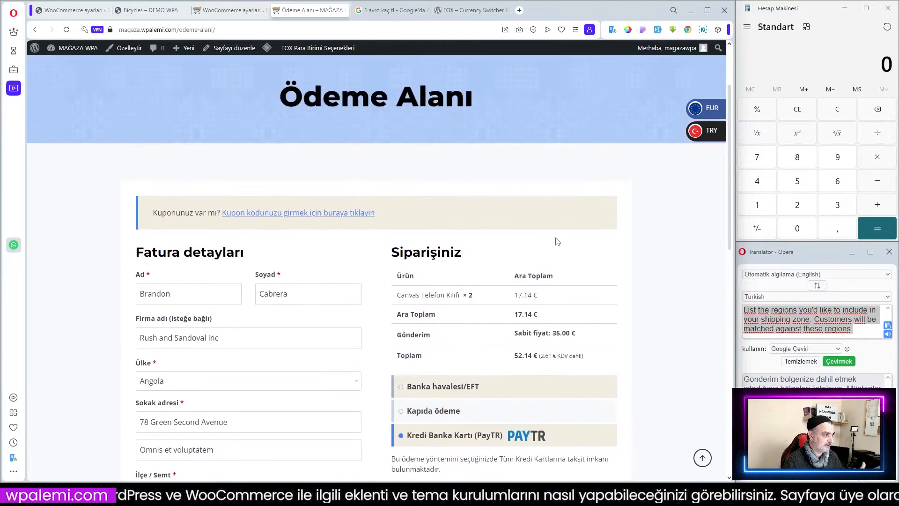
Open the currency switcher's Advanced (Gelişmiş) settings in the WooCommerce settings tab.
{"action": "left_click", "coordinate": [229, 10]}
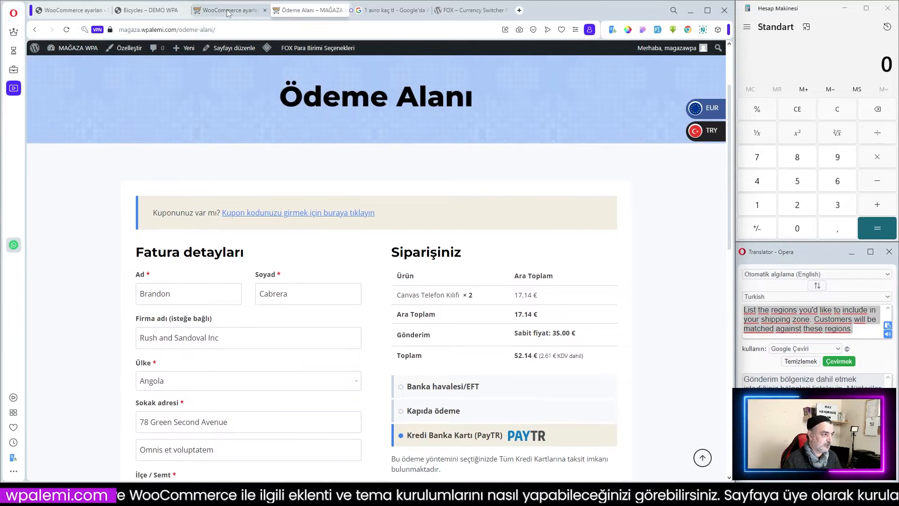
{"action": "left_click", "coordinate": [588, 112]}
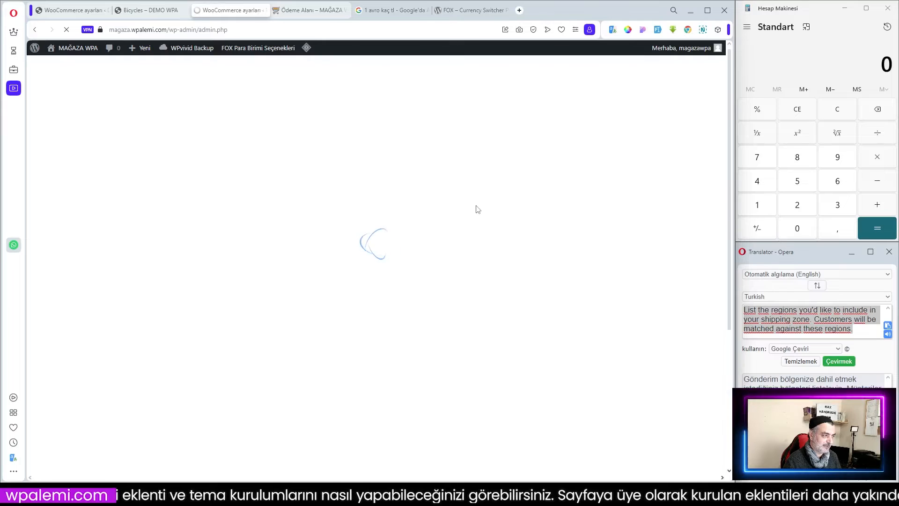
{"action": "left_click", "coordinate": [304, 177]}
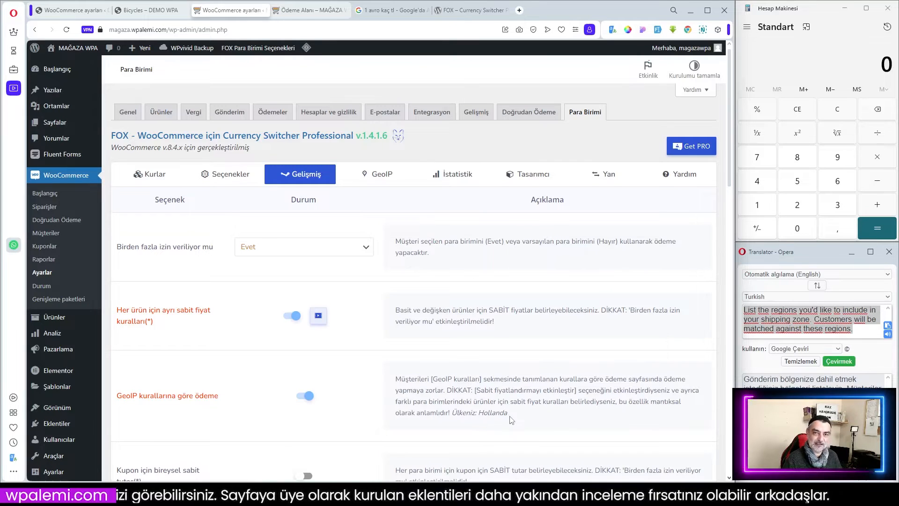
{"action": "key", "text": "ctrl+Tab"}
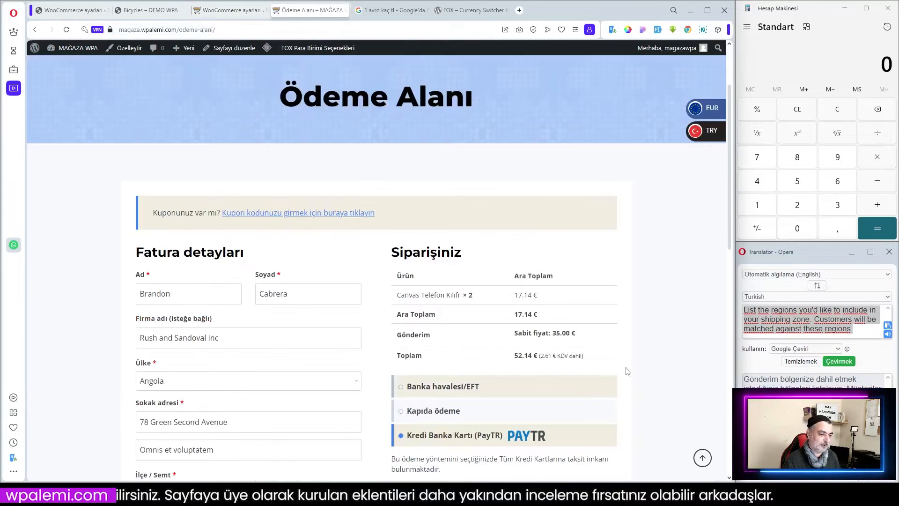
{"action": "left_click", "coordinate": [233, 11]}
Open the GeoIP tab and load the EU countries GeoIP profile for editing.
{"action": "left_click", "coordinate": [379, 174]}
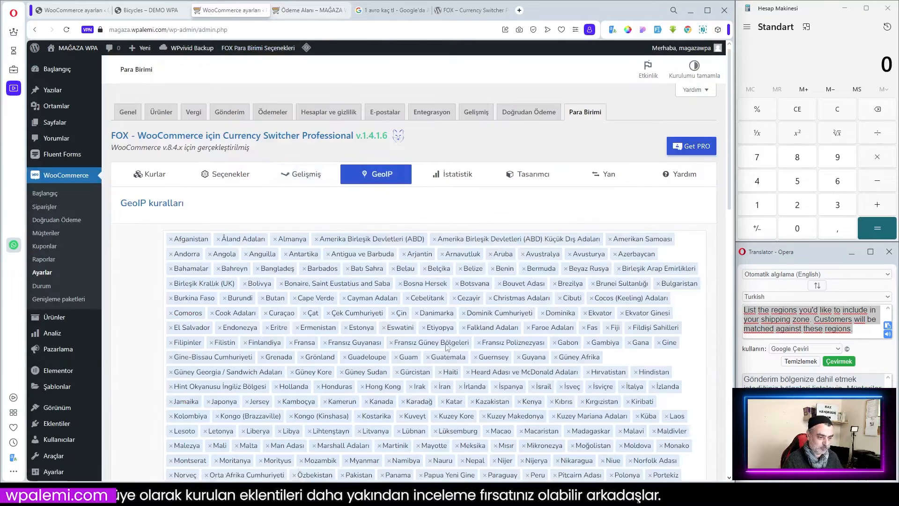
{"action": "scroll", "coordinate": [510, 360], "scroll_direction": "down", "scroll_amount": 15}
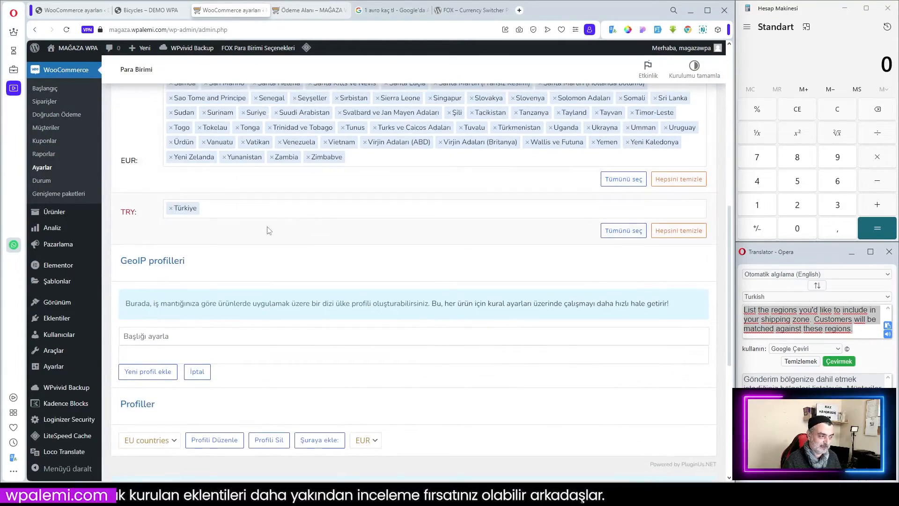
{"action": "left_click", "coordinate": [173, 444]}
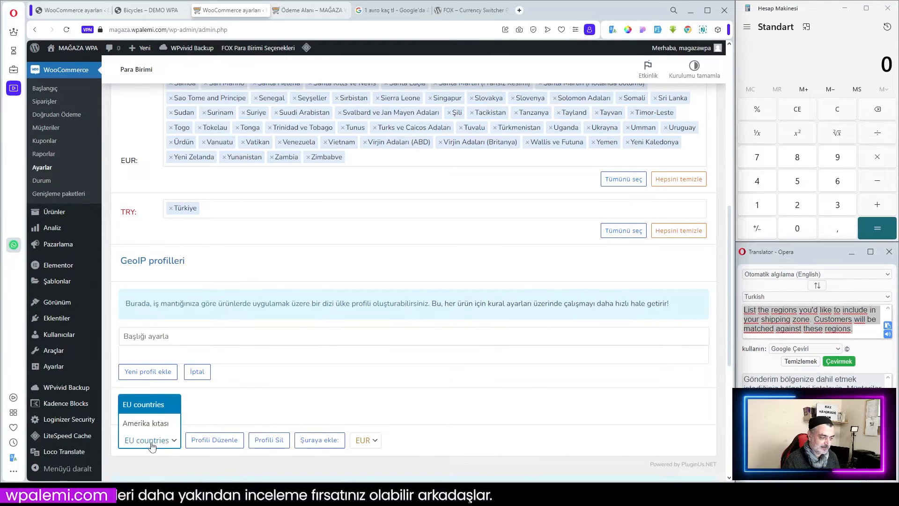
{"action": "left_click", "coordinate": [157, 443]}
{"action": "left_click", "coordinate": [214, 440]}
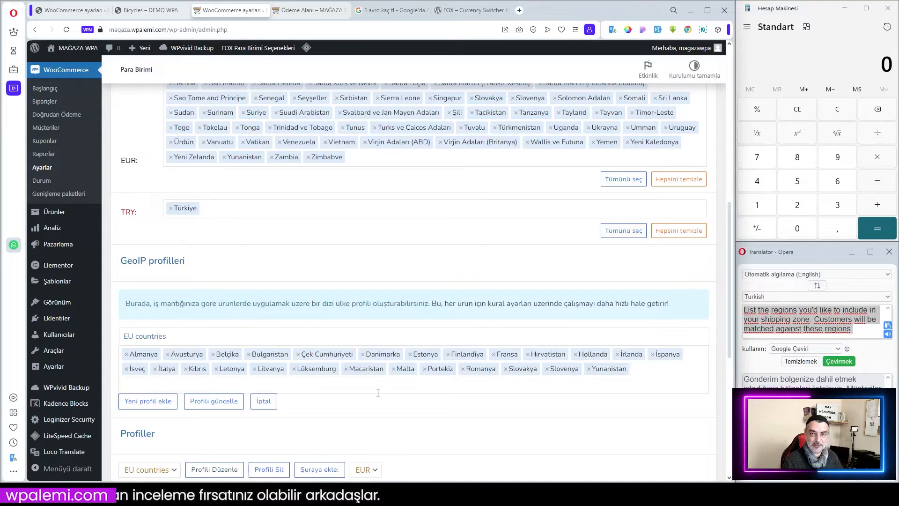
Review the GeoIP rules assigning countries to EUR and TRY.
{"action": "scroll", "coordinate": [373, 379], "scroll_direction": "up", "scroll_amount": 15}
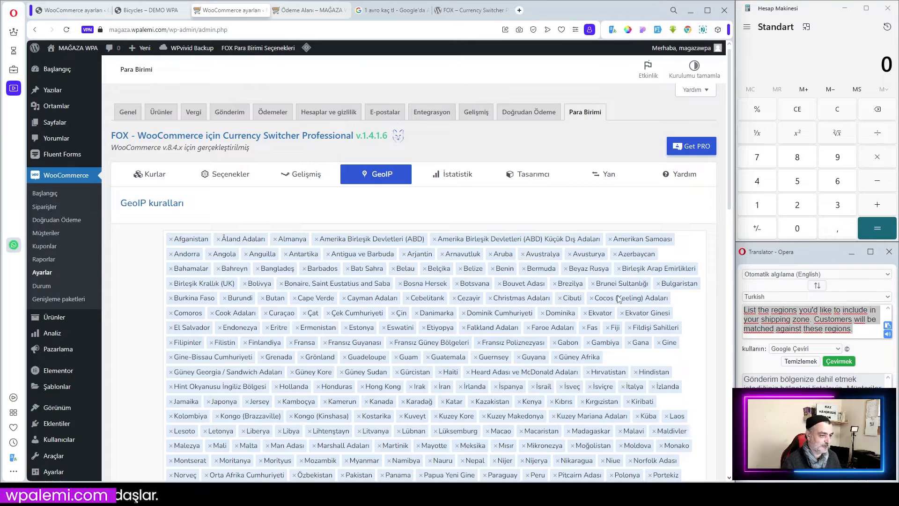
{"action": "scroll", "coordinate": [500, 215], "scroll_direction": "down", "scroll_amount": 2}
{"action": "scroll", "coordinate": [501, 215], "scroll_direction": "up", "scroll_amount": 2}
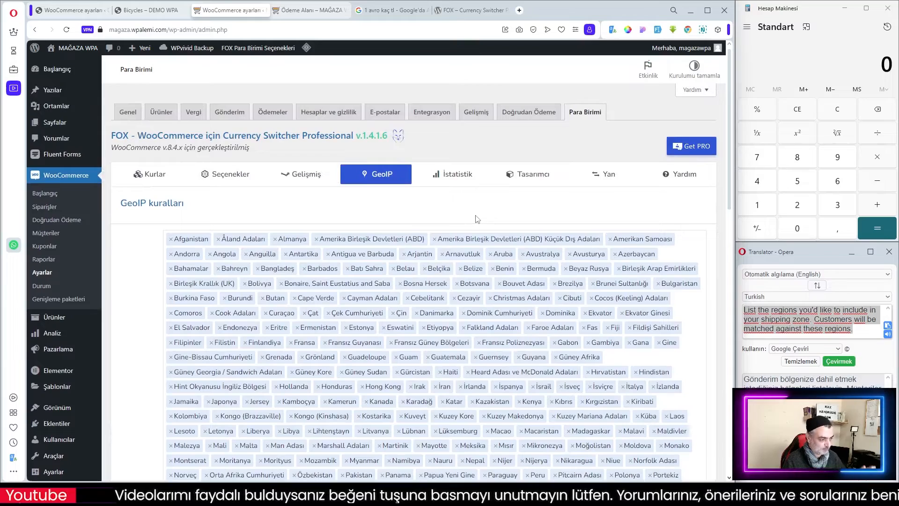
{"action": "scroll", "coordinate": [473, 220], "scroll_direction": "down", "scroll_amount": 5}
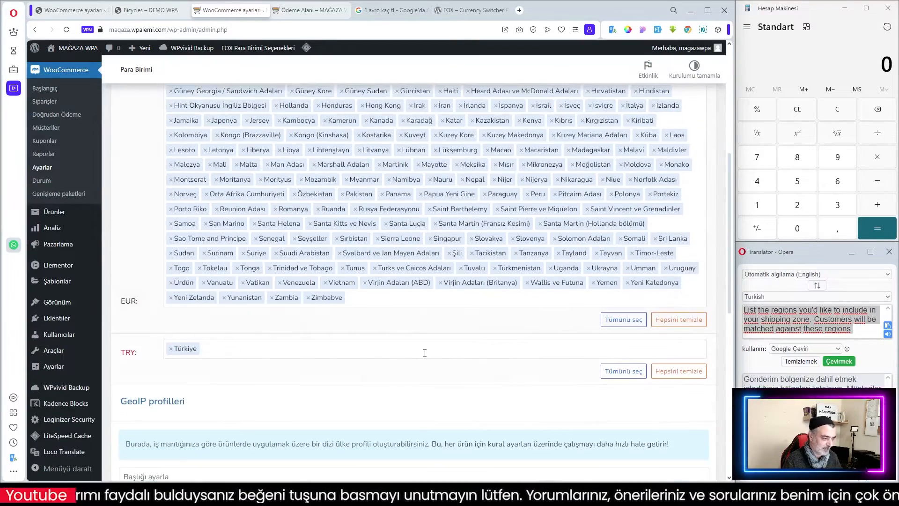
{"action": "scroll", "coordinate": [450, 351], "scroll_direction": "down", "scroll_amount": 2}
{"action": "scroll", "coordinate": [422, 339], "scroll_direction": "up", "scroll_amount": 3}
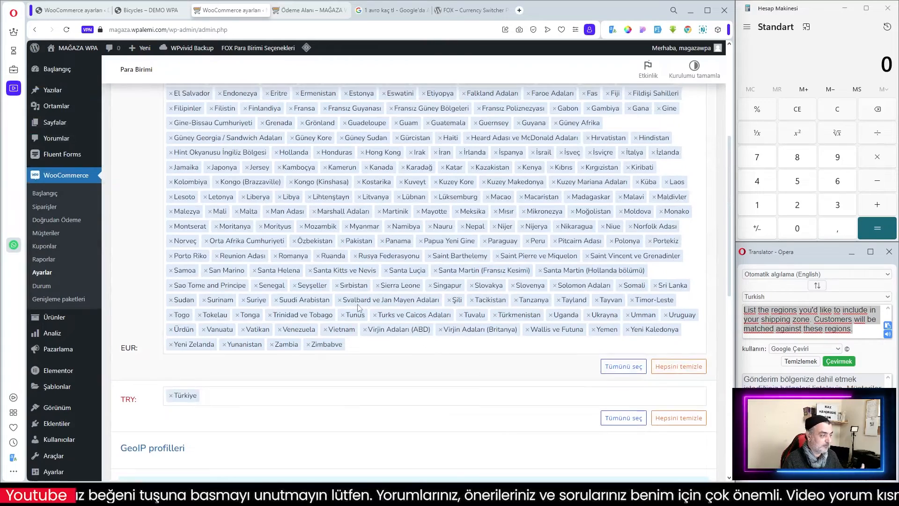
{"action": "scroll", "coordinate": [361, 307], "scroll_direction": "up", "scroll_amount": 3}
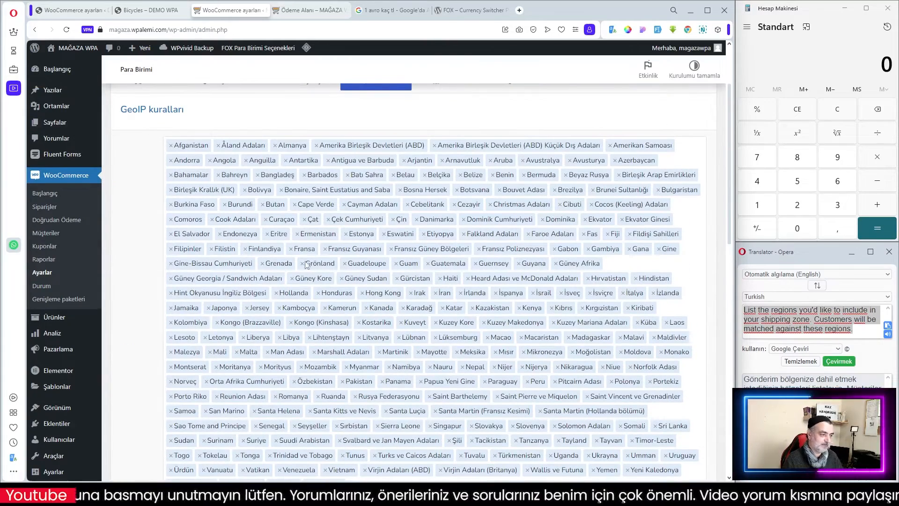
{"action": "scroll", "coordinate": [558, 98], "scroll_direction": "up", "scroll_amount": 3}
Place the checkout order with the PayTR credit card payment method.
{"action": "left_click", "coordinate": [316, 11]}
{"action": "scroll", "coordinate": [624, 298], "scroll_direction": "down", "scroll_amount": 3}
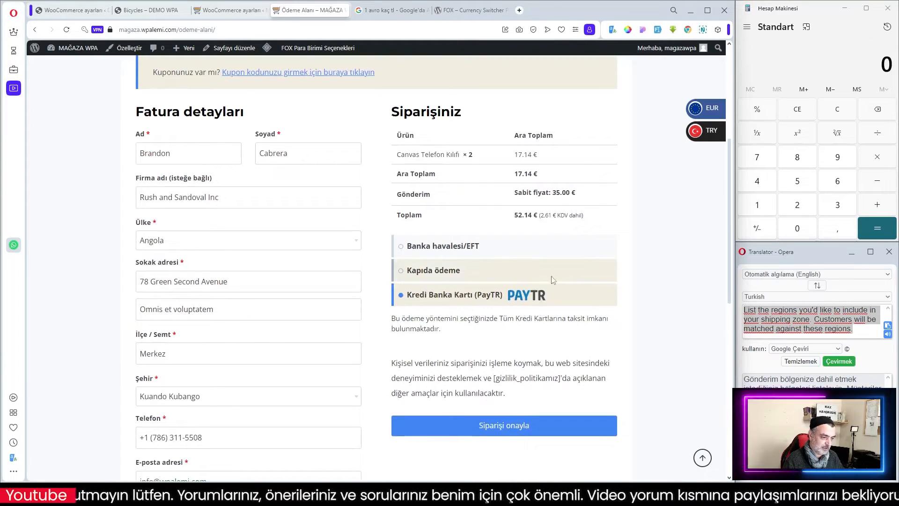
{"action": "scroll", "coordinate": [508, 440], "scroll_direction": "down", "scroll_amount": 3}
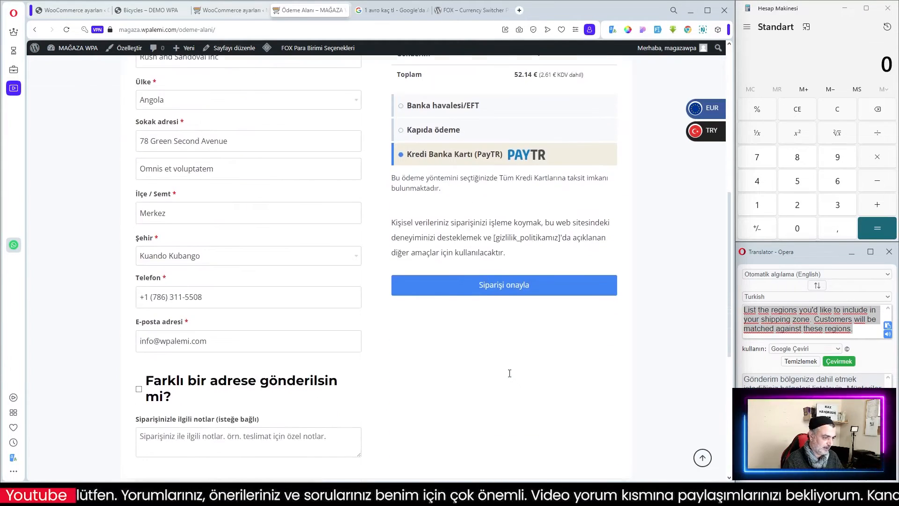
{"action": "scroll", "coordinate": [503, 421], "scroll_direction": "up", "scroll_amount": 3}
{"action": "scroll", "coordinate": [501, 430], "scroll_direction": "down", "scroll_amount": 3}
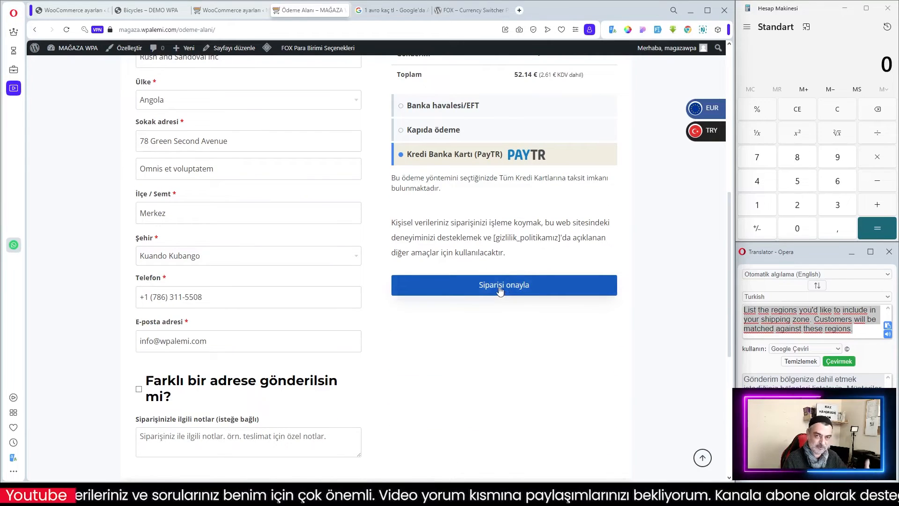
{"action": "left_click", "coordinate": [497, 285]}
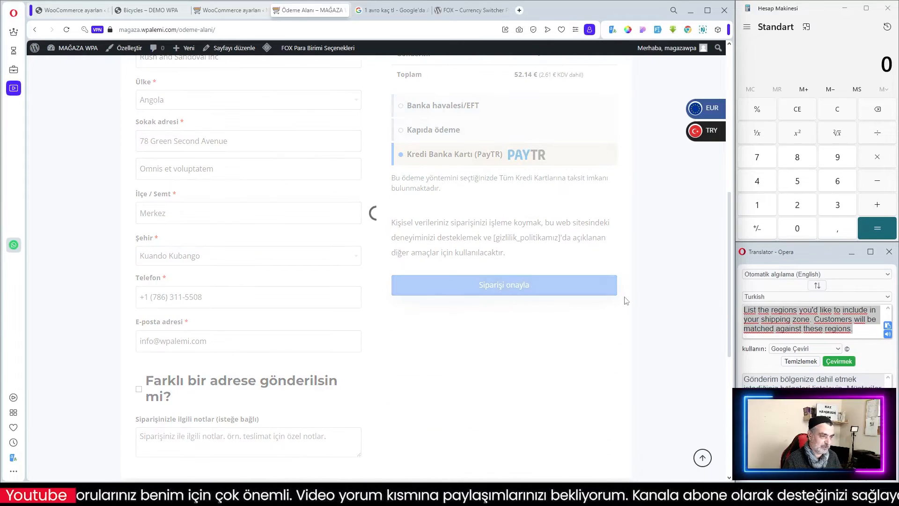
Read the PayTR error on the order payment page and return to checkout.
{"action": "scroll", "coordinate": [439, 256], "scroll_direction": "down", "scroll_amount": 2}
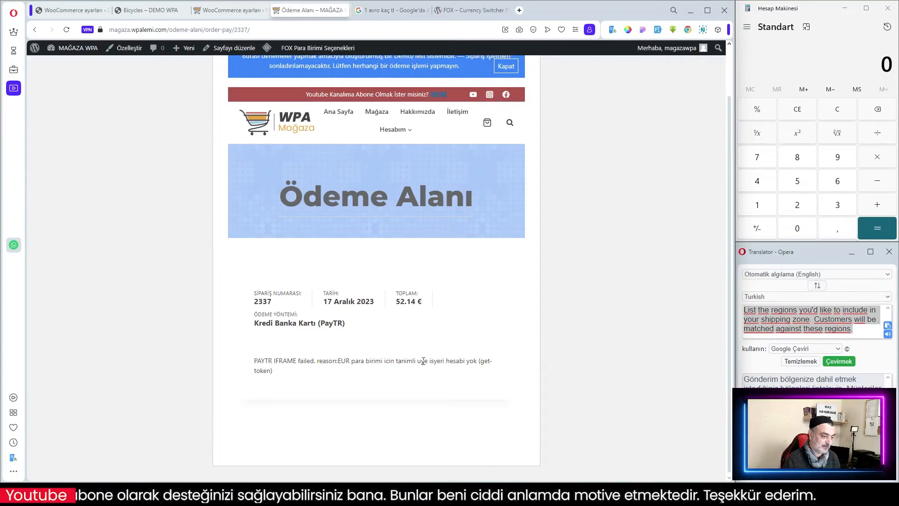
{"action": "left_click_drag", "start_coordinate": [339, 359], "coordinate": [355, 361]}
{"action": "scroll", "coordinate": [462, 233], "scroll_direction": "up", "scroll_amount": 1}
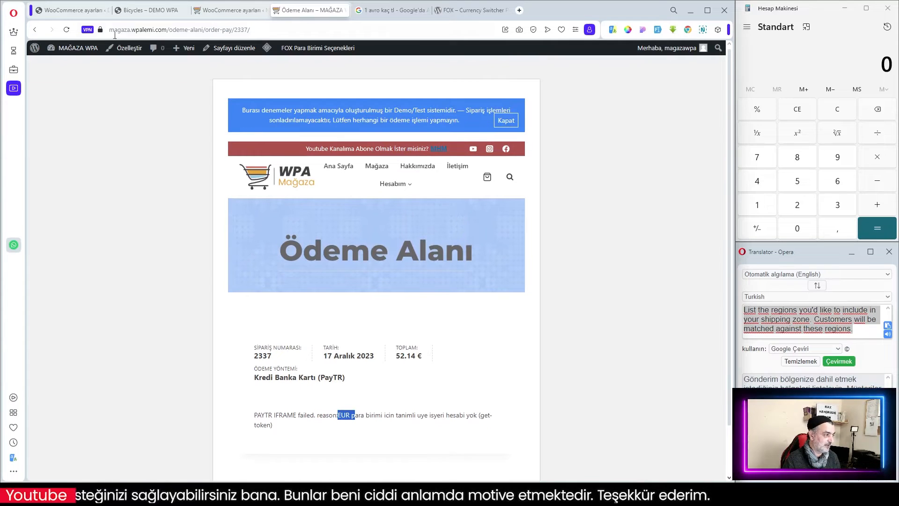
{"action": "left_click", "coordinate": [34, 30]}
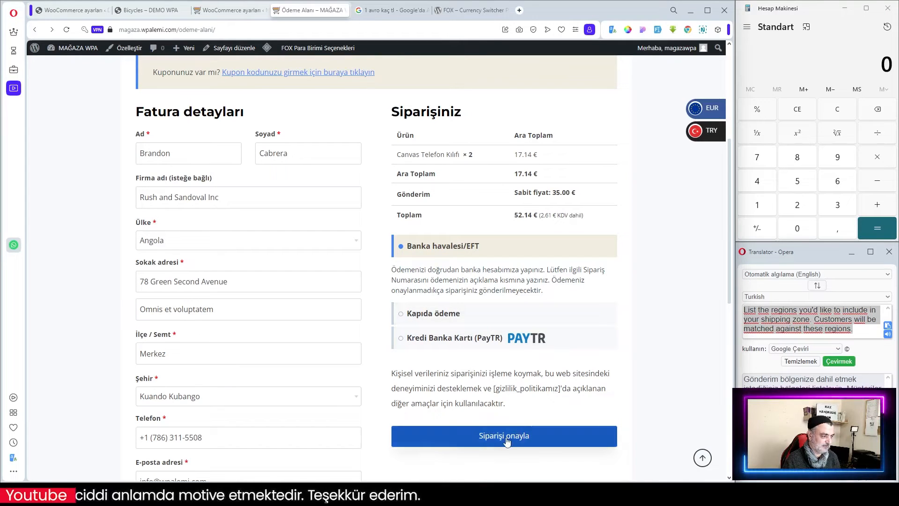
Place the order with bank transfer (Banka havalesi/EFT) payment and review the order details.
{"action": "scroll", "coordinate": [506, 441], "scroll_direction": "down", "scroll_amount": 2}
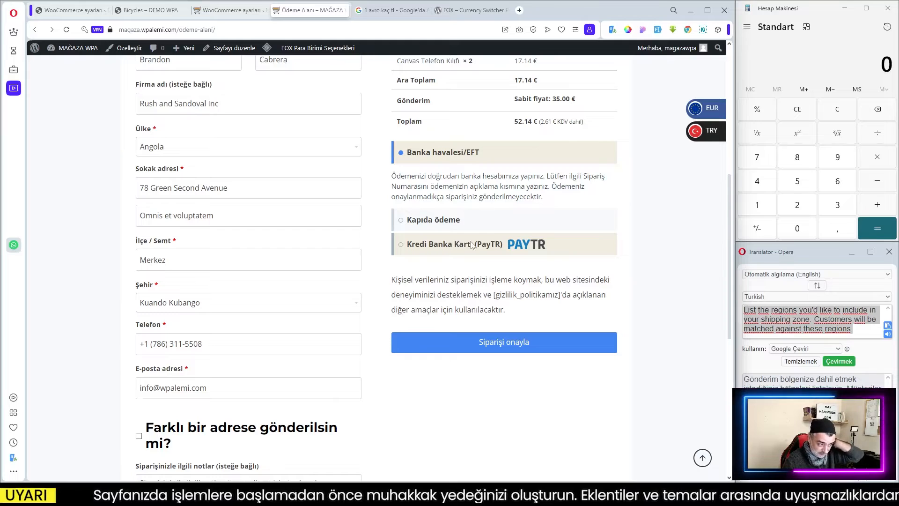
{"action": "scroll", "coordinate": [473, 245], "scroll_direction": "up", "scroll_amount": 3}
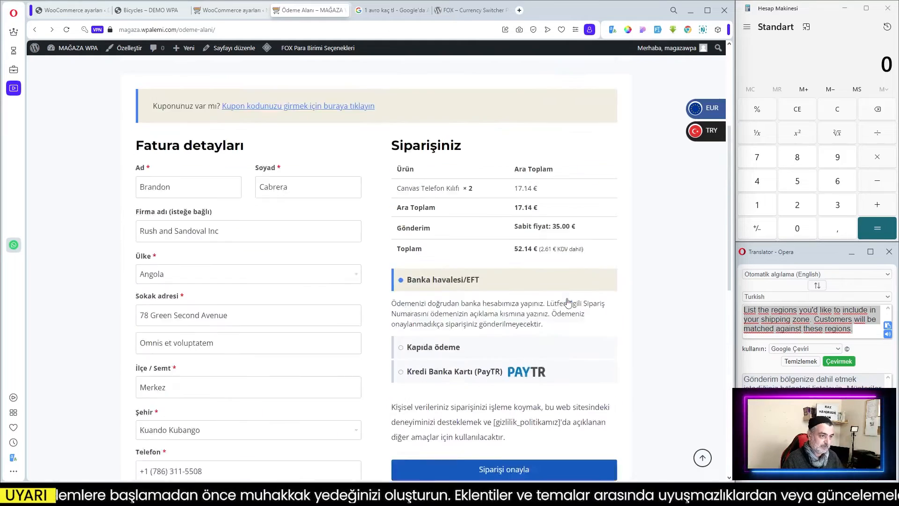
{"action": "scroll", "coordinate": [602, 365], "scroll_direction": "down", "scroll_amount": 3}
{"action": "left_click", "coordinate": [605, 343]}
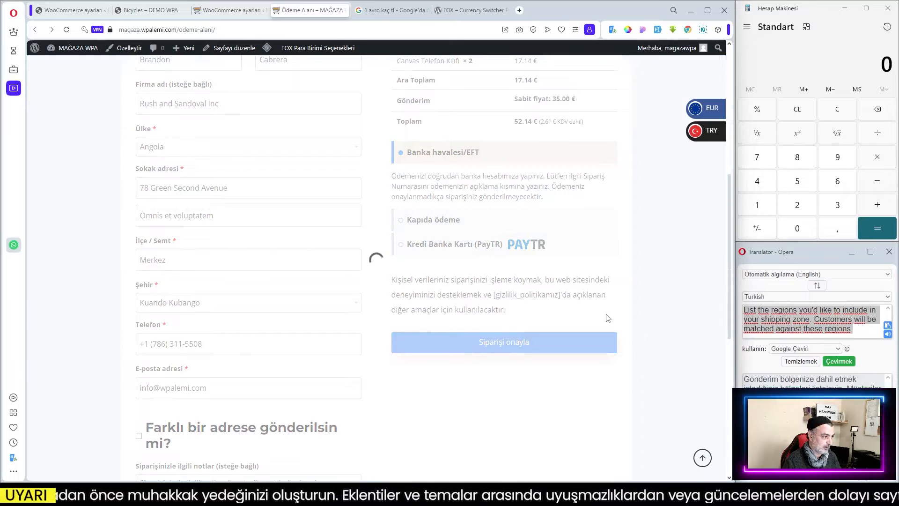
{"action": "scroll", "coordinate": [413, 209], "scroll_direction": "down", "scroll_amount": 3}
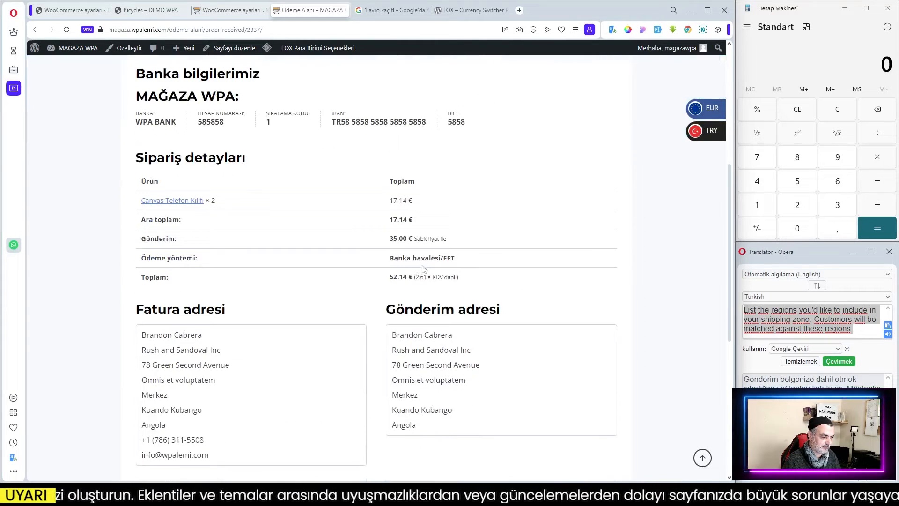
{"action": "scroll", "coordinate": [441, 286], "scroll_direction": "down", "scroll_amount": 2}
{"action": "scroll", "coordinate": [482, 283], "scroll_direction": "up", "scroll_amount": 7}
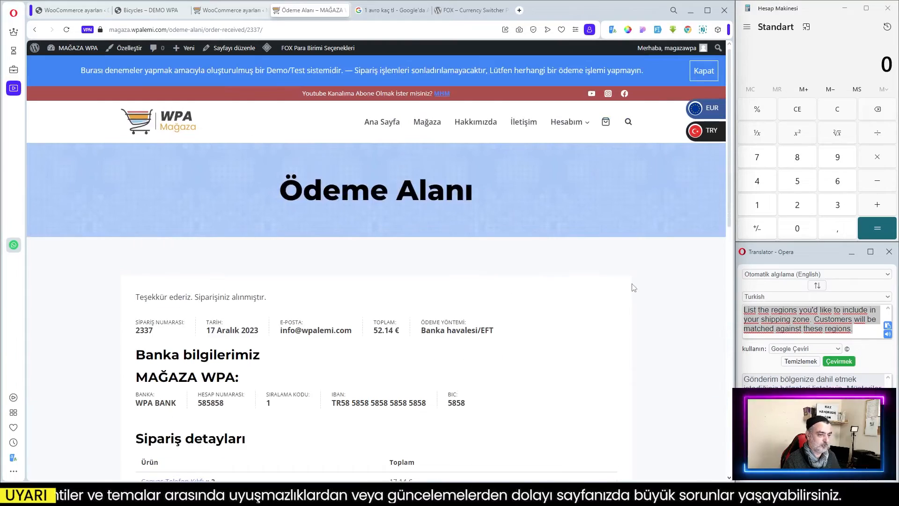
{"action": "left_click", "coordinate": [229, 10]}
{"action": "scroll", "coordinate": [444, 199], "scroll_direction": "down", "scroll_amount": 2}
{"action": "scroll", "coordinate": [444, 199], "scroll_direction": "up", "scroll_amount": 3}
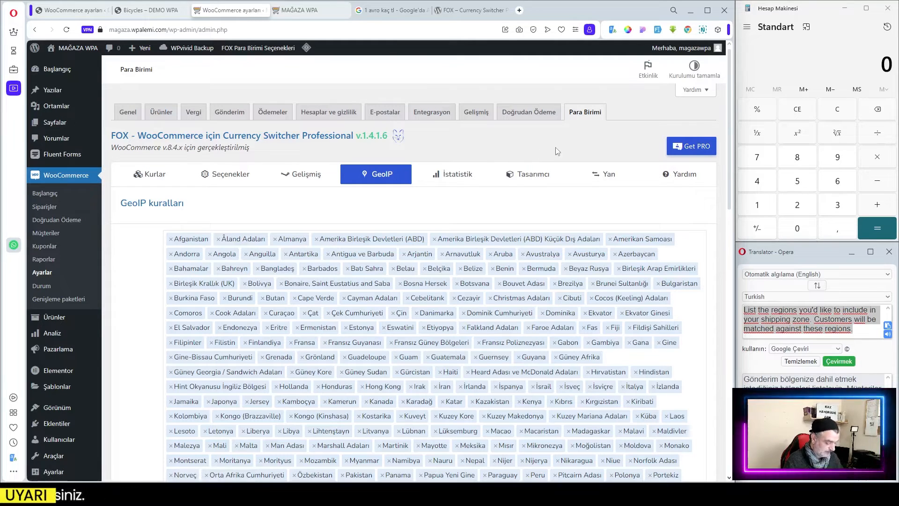
Open the Gri Pamuklu Kapşonlu product for editing from the products list.
{"action": "mouse_move", "coordinate": [54, 317]}
{"action": "left_click", "coordinate": [130, 318]}
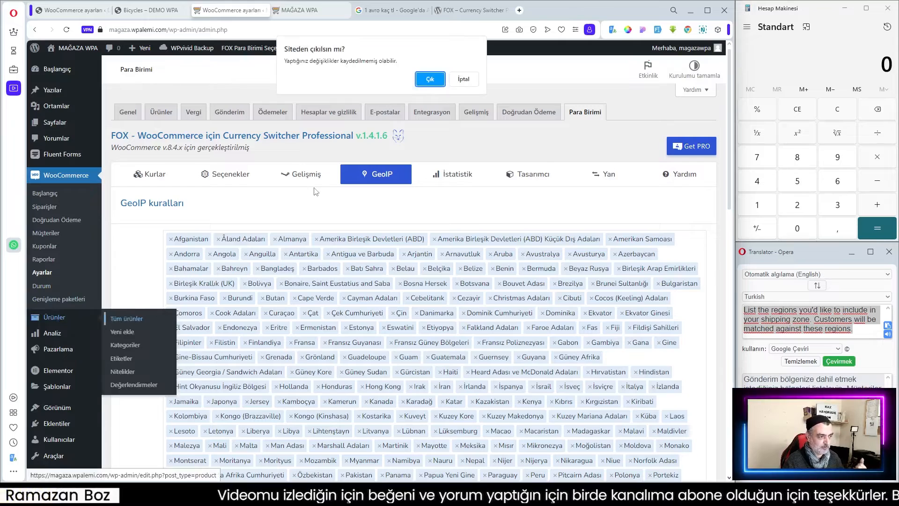
{"action": "left_click", "coordinate": [464, 79]}
{"action": "scroll", "coordinate": [397, 254], "scroll_direction": "down", "scroll_amount": 15}
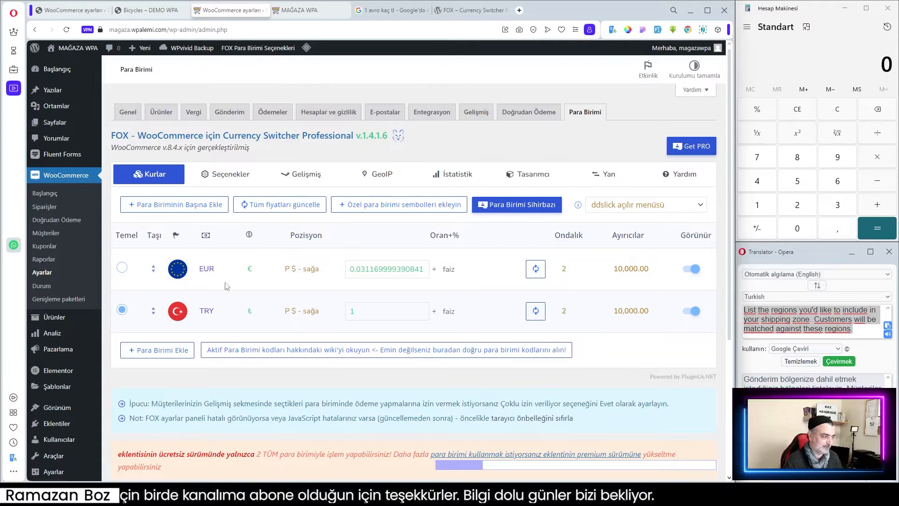
{"action": "left_click", "coordinate": [120, 318]}
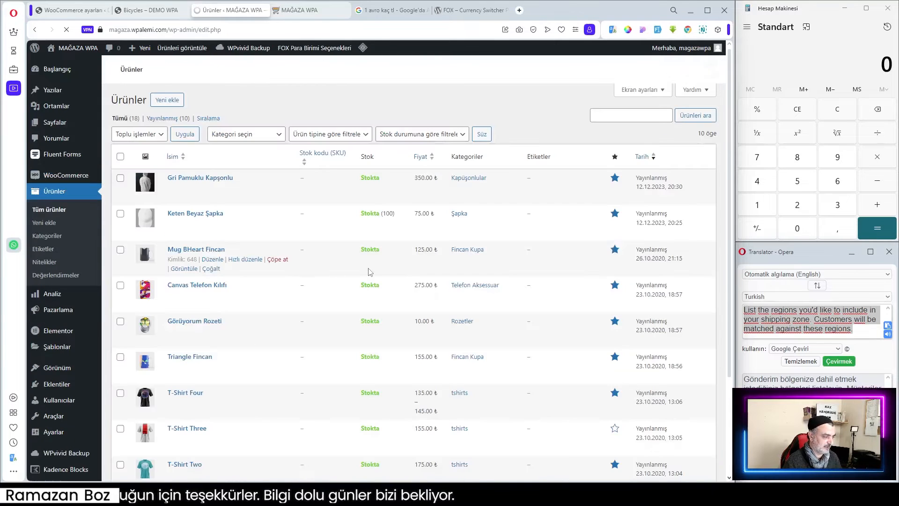
{"action": "scroll", "coordinate": [369, 268], "scroll_direction": "down", "scroll_amount": 3}
{"action": "scroll", "coordinate": [290, 321], "scroll_direction": "up", "scroll_amount": 3}
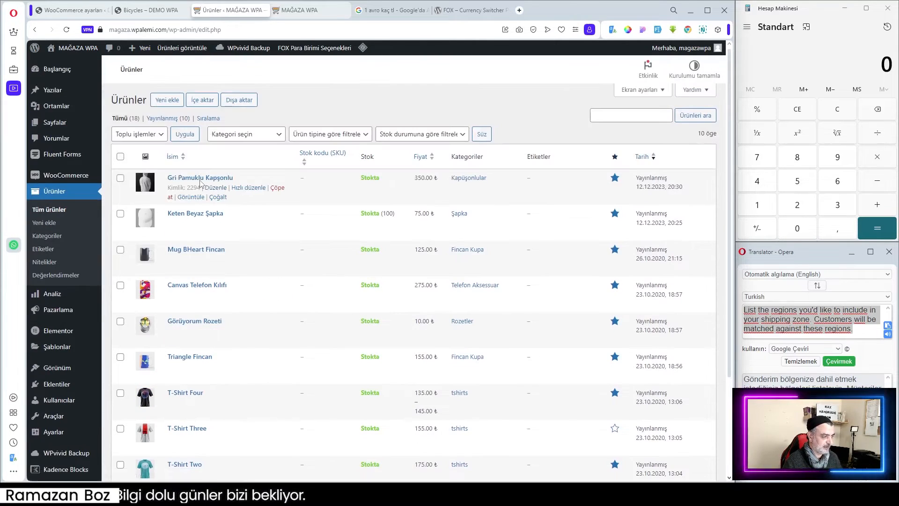
{"action": "left_click", "coordinate": [198, 181]}
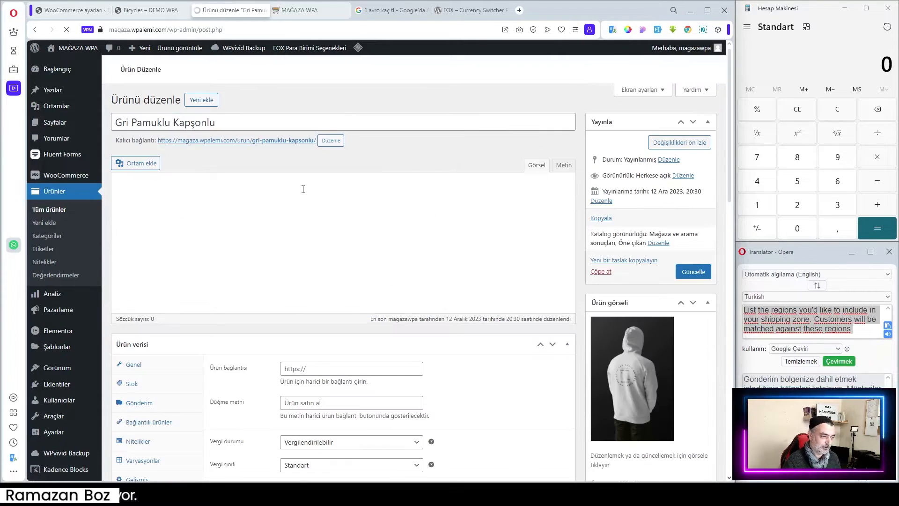
Add a FOX fixed price rule for EUR with a regular price of 20 on the product.
{"action": "scroll", "coordinate": [498, 294], "scroll_direction": "down", "scroll_amount": 2}
{"action": "scroll", "coordinate": [501, 303], "scroll_direction": "up", "scroll_amount": 1}
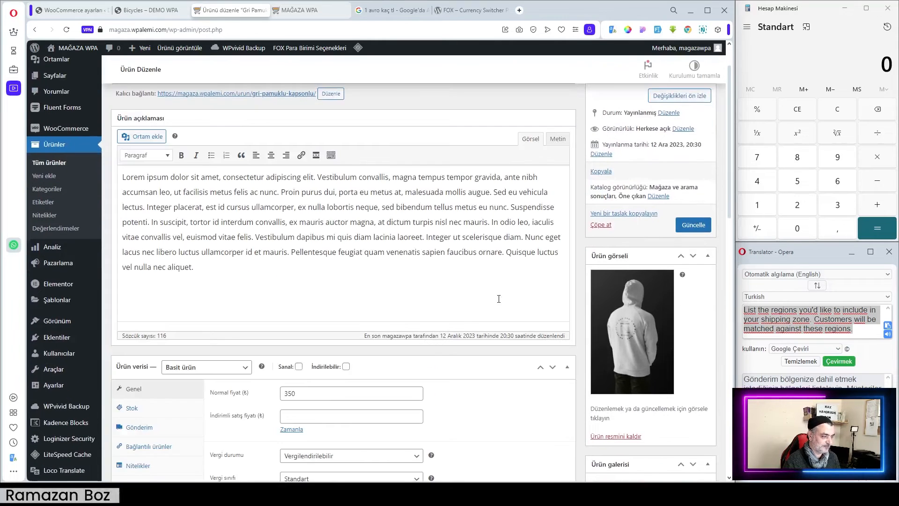
{"action": "scroll", "coordinate": [500, 303], "scroll_direction": "down", "scroll_amount": 3}
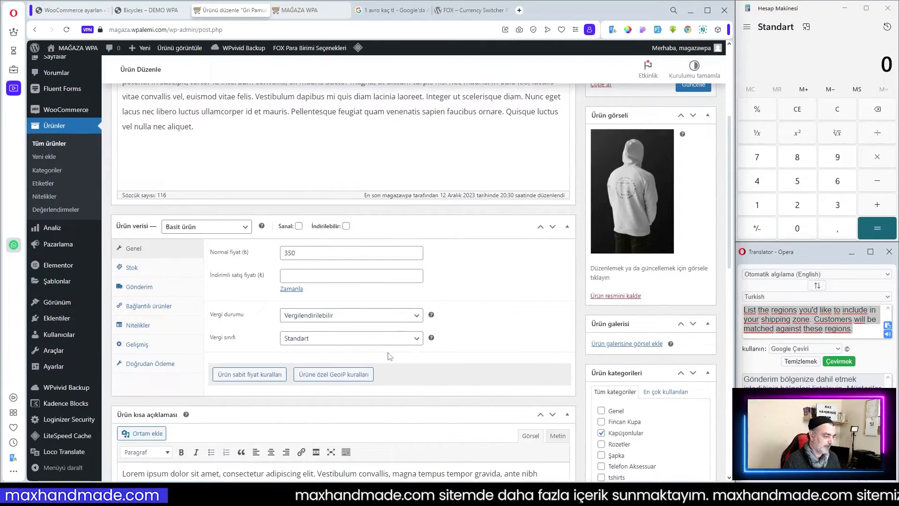
{"action": "scroll", "coordinate": [335, 342], "scroll_direction": "down", "scroll_amount": 1}
{"action": "scroll", "coordinate": [335, 342], "scroll_direction": "down", "scroll_amount": 2}
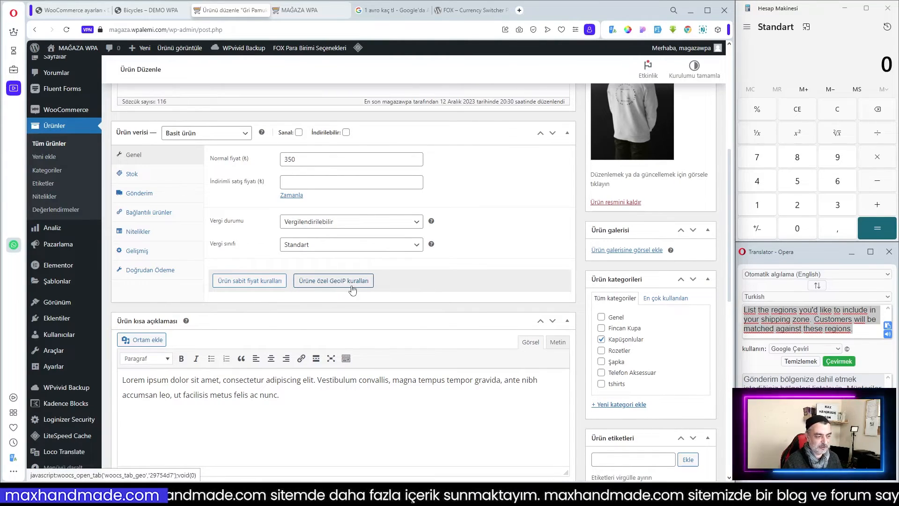
{"action": "left_click", "coordinate": [238, 283]}
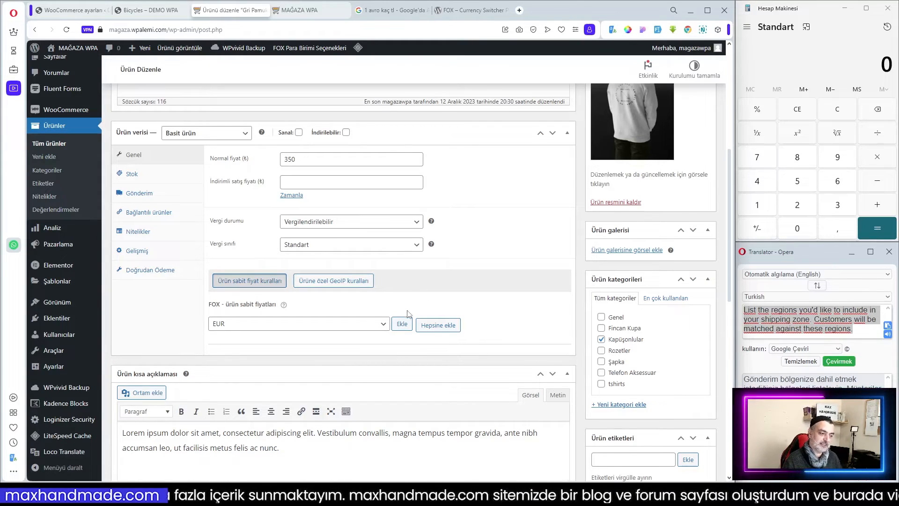
{"action": "left_click", "coordinate": [402, 325]}
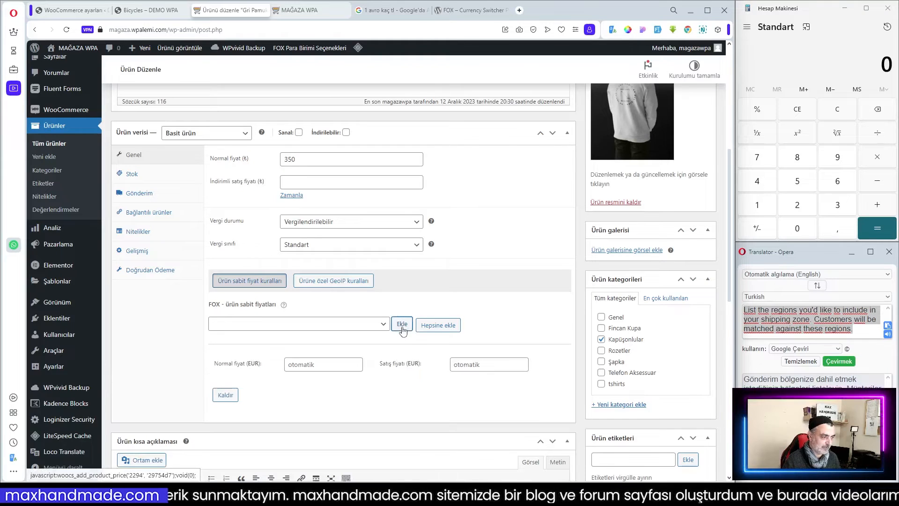
{"action": "left_click", "coordinate": [331, 364]}
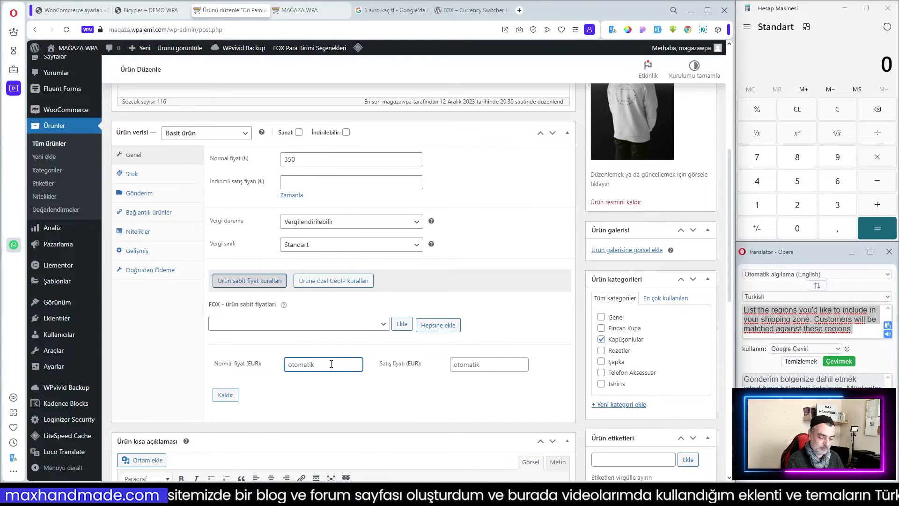
{"action": "type", "text": "20"}
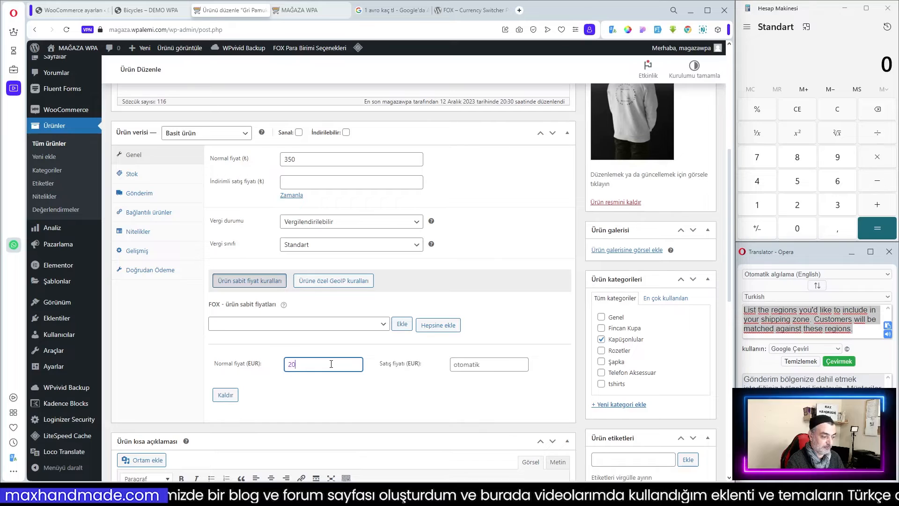
{"action": "left_click", "coordinate": [327, 399]}
Update the product to save the fixed EUR price.
{"action": "scroll", "coordinate": [412, 385], "scroll_direction": "up", "scroll_amount": 1}
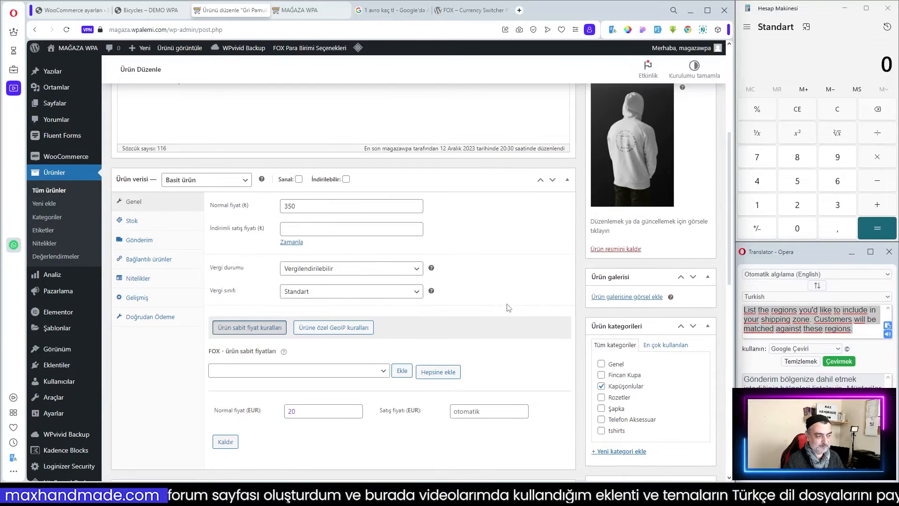
{"action": "scroll", "coordinate": [618, 205], "scroll_direction": "up", "scroll_amount": 3}
{"action": "scroll", "coordinate": [624, 248], "scroll_direction": "up", "scroll_amount": 2}
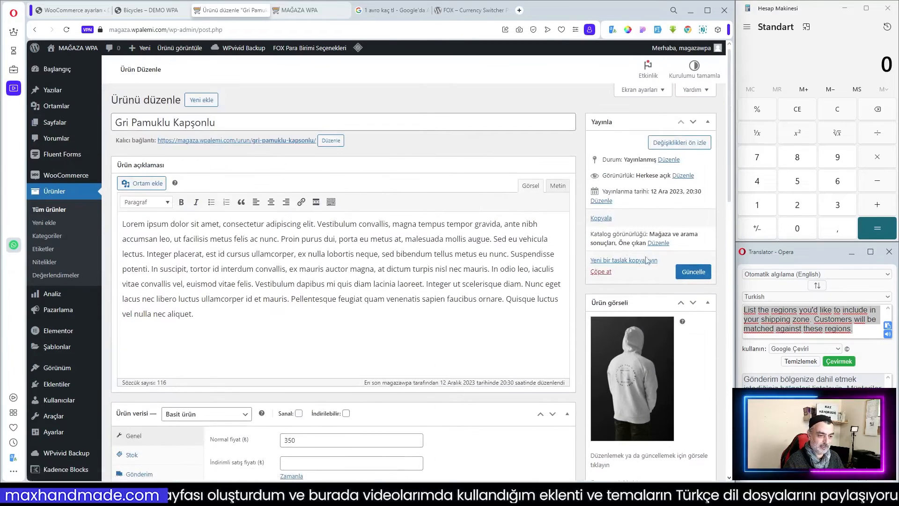
{"action": "left_click", "coordinate": [685, 270]}
Reload the shop page to check the hoodie's price in EUR.
{"action": "scroll", "coordinate": [439, 277], "scroll_direction": "down", "scroll_amount": 4}
{"action": "left_click", "coordinate": [304, 11]}
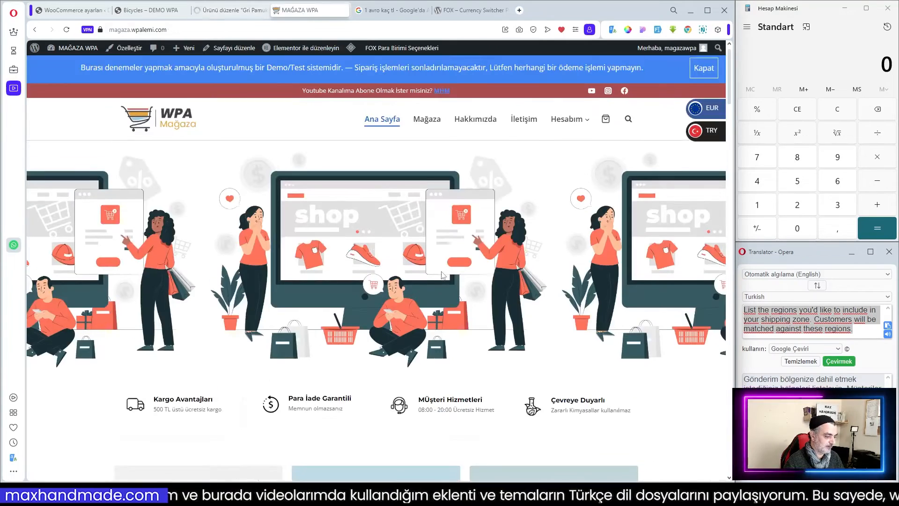
{"action": "scroll", "coordinate": [442, 275], "scroll_direction": "down", "scroll_amount": 15}
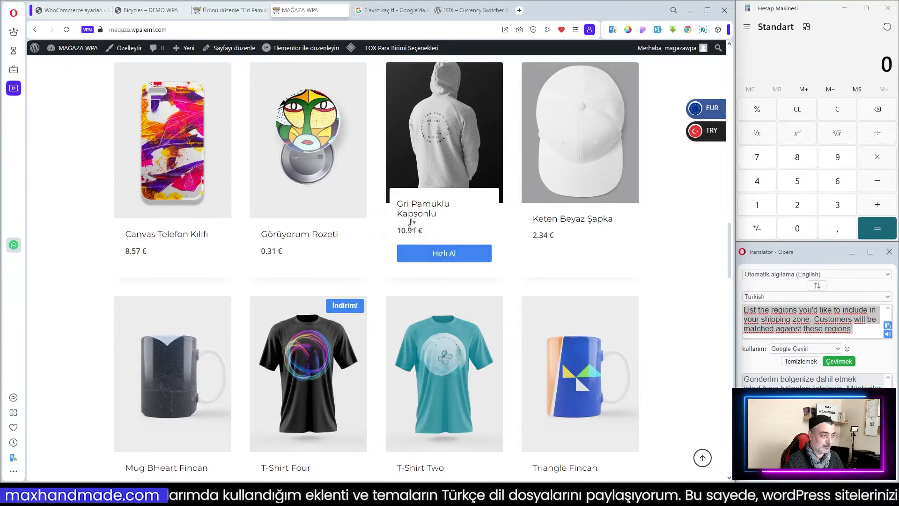
{"action": "left_click", "coordinate": [66, 30]}
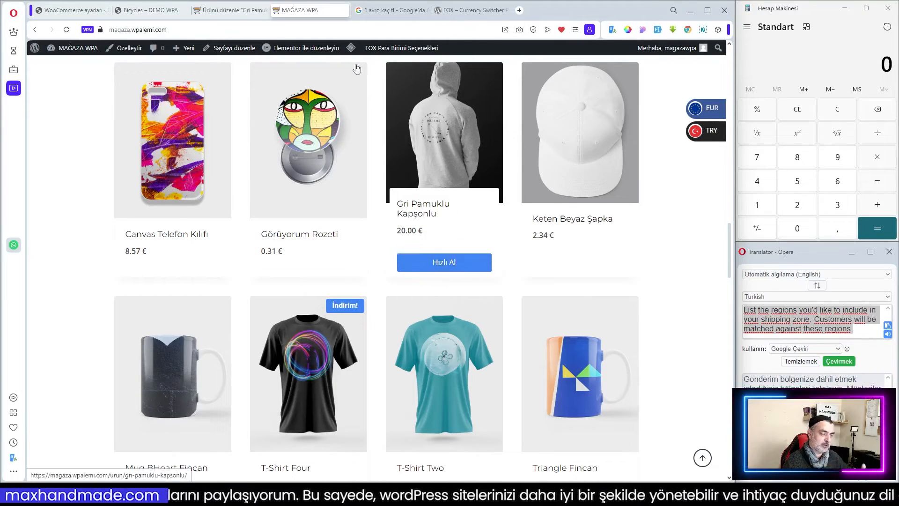
Remove the fixed EUR price rule from the product.
{"action": "left_click", "coordinate": [230, 10]}
{"action": "scroll", "coordinate": [427, 325], "scroll_direction": "down", "scroll_amount": 5}
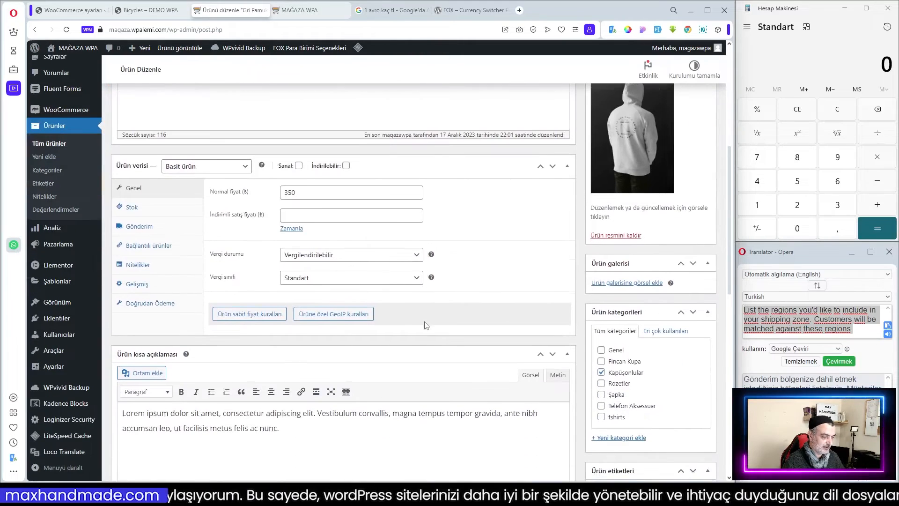
{"action": "left_click", "coordinate": [258, 319]}
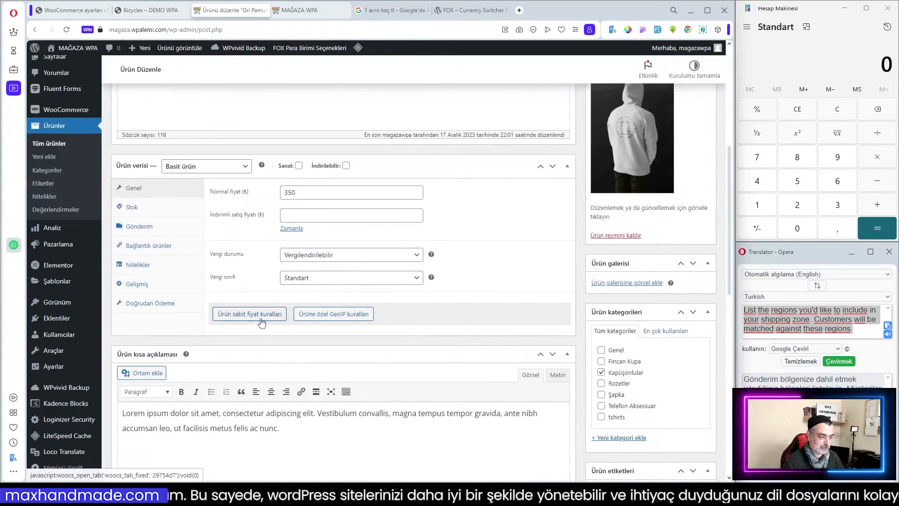
{"action": "left_click_drag", "start_coordinate": [249, 400], "coordinate": [265, 404]}
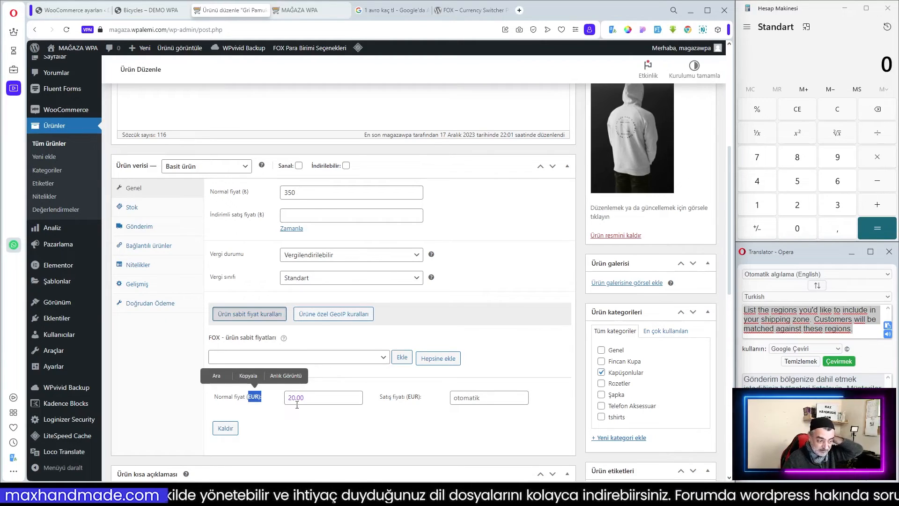
{"action": "left_click_drag", "start_coordinate": [309, 398], "coordinate": [281, 403]}
{"action": "key", "text": "BackSpace"}
{"action": "left_click_drag", "start_coordinate": [226, 428], "coordinate": [230, 427]}
{"action": "left_click", "coordinate": [233, 427]}
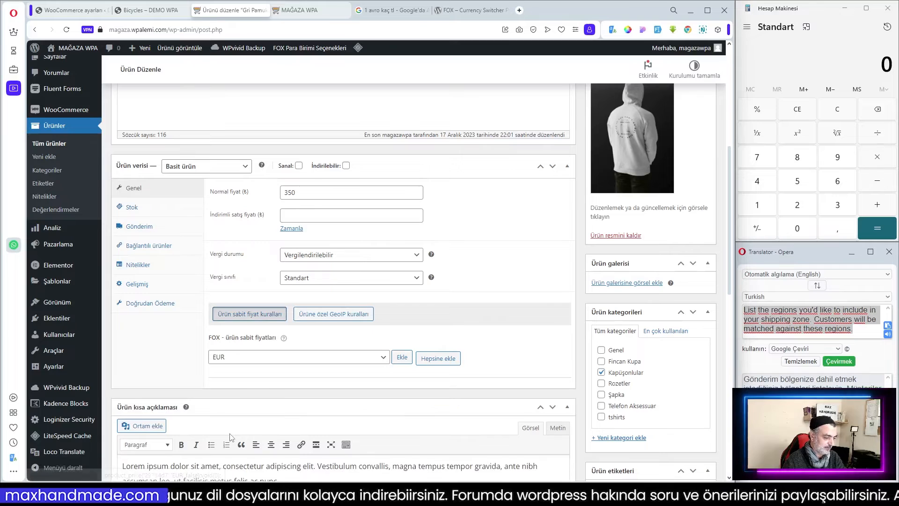
Add a product-specific GeoIP rule group and choose the EU countries profile.
{"action": "left_click", "coordinate": [333, 313]}
{"action": "left_click", "coordinate": [230, 361]}
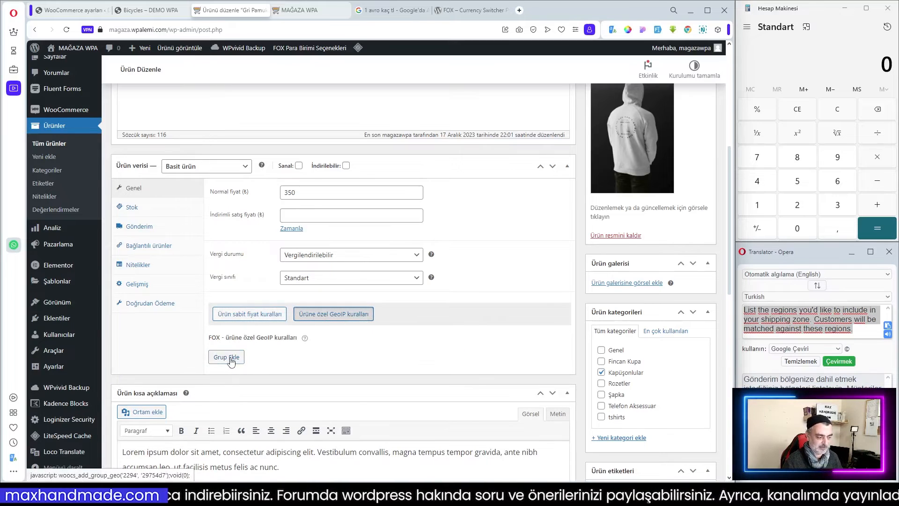
{"action": "scroll", "coordinate": [340, 356], "scroll_direction": "down", "scroll_amount": 3}
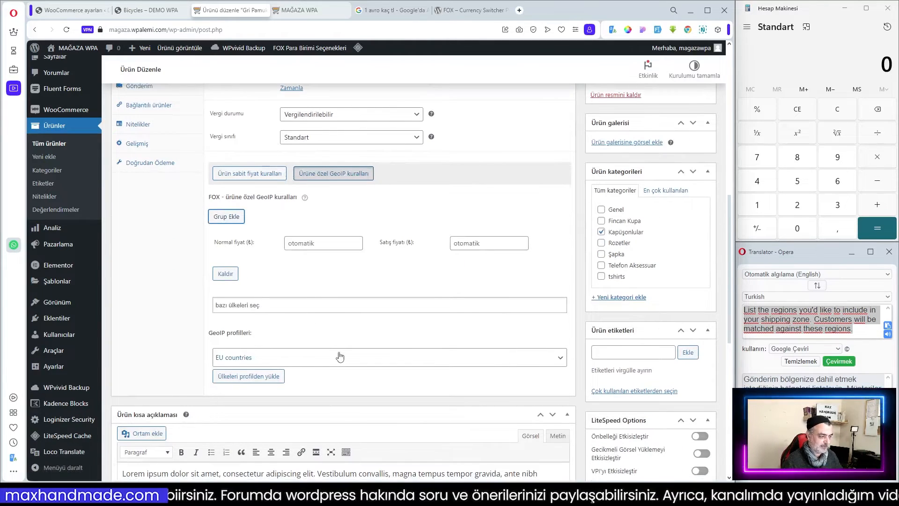
{"action": "left_click", "coordinate": [292, 361]}
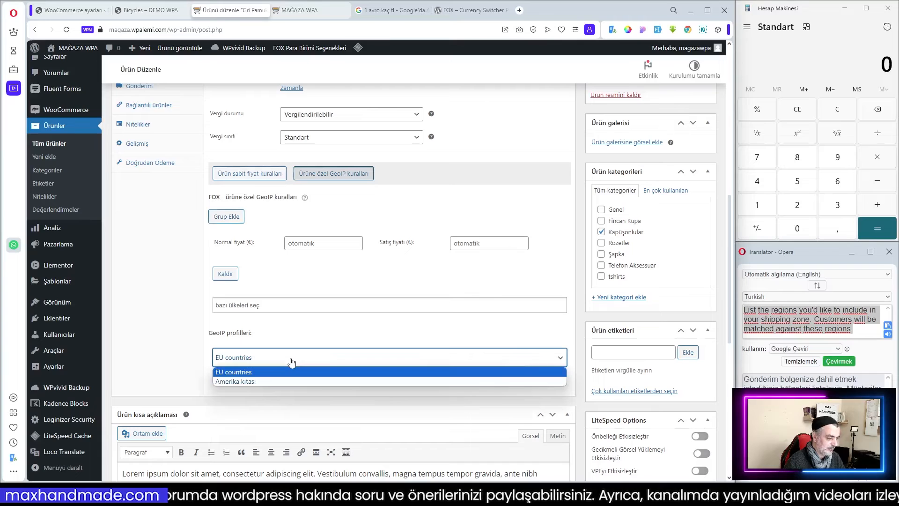
{"action": "left_click", "coordinate": [261, 373]}
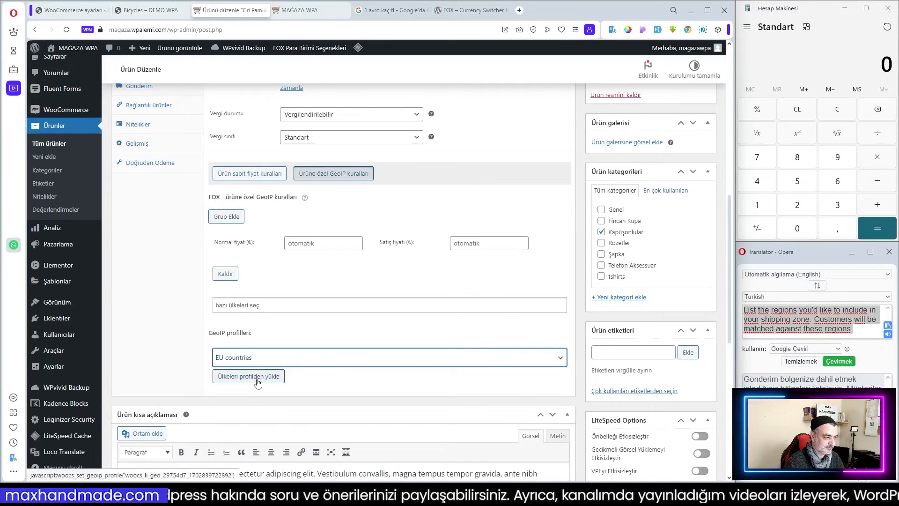
Add Antarktika to the group's country list.
{"action": "left_click", "coordinate": [244, 305]}
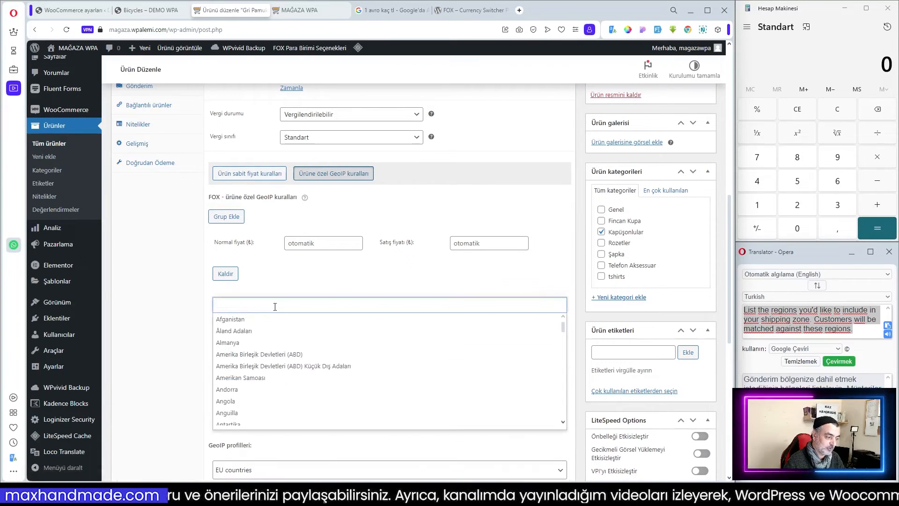
{"action": "left_click", "coordinate": [292, 274]}
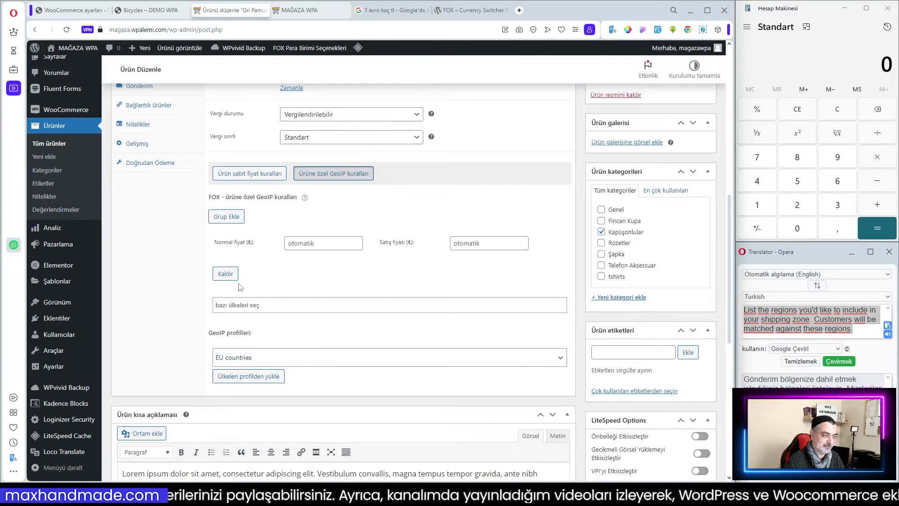
{"action": "left_click", "coordinate": [238, 307]}
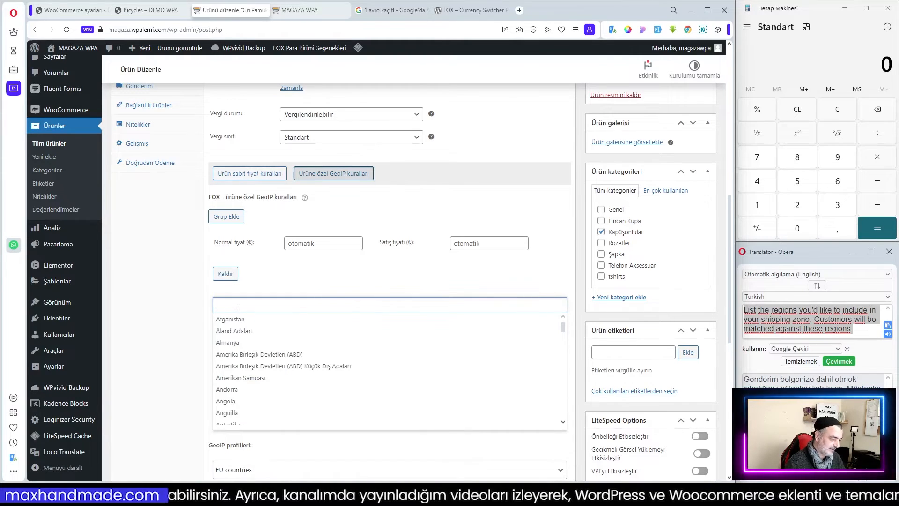
{"action": "scroll", "coordinate": [320, 399], "scroll_direction": "down", "scroll_amount": 1}
{"action": "left_click", "coordinate": [228, 401]}
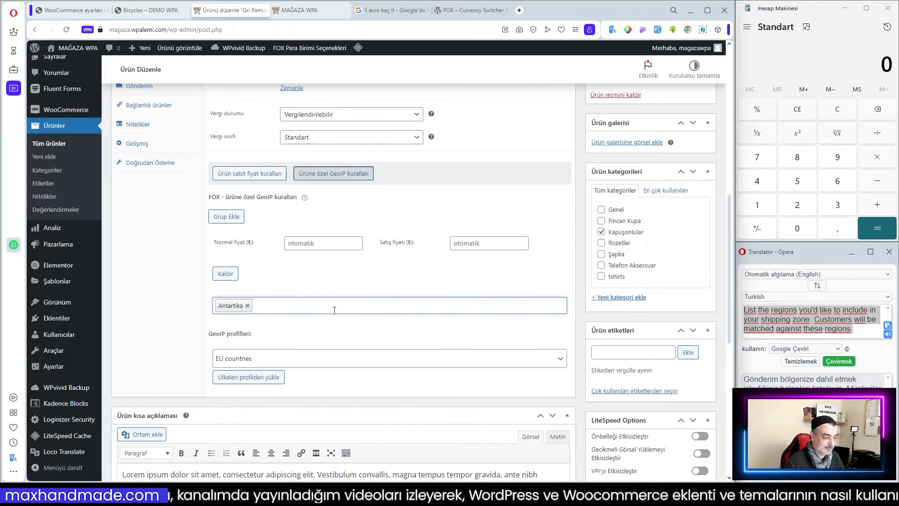
{"action": "left_click", "coordinate": [253, 306]}
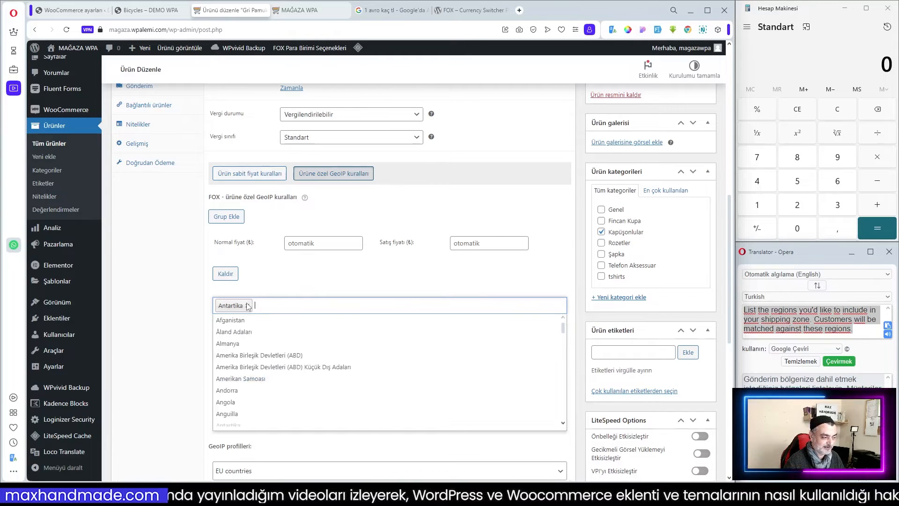
{"action": "left_click", "coordinate": [273, 280]}
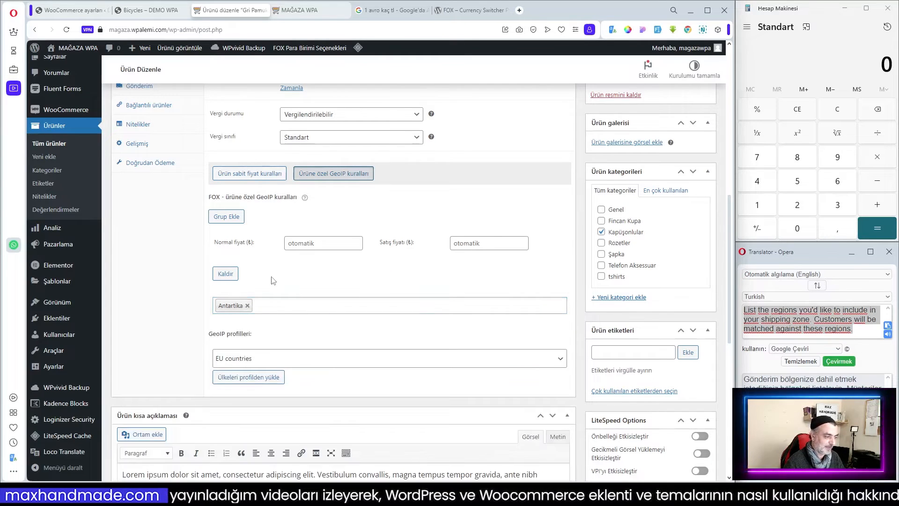
Load the EU countries profile into the group's countries and add a second GeoIP rule group.
{"action": "left_click", "coordinate": [249, 380]}
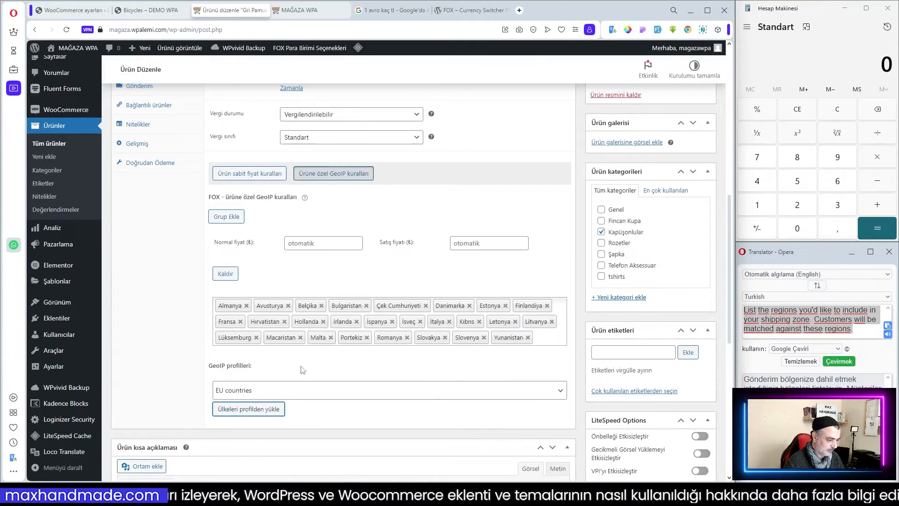
{"action": "left_click", "coordinate": [386, 390]}
{"action": "left_click", "coordinate": [266, 414]}
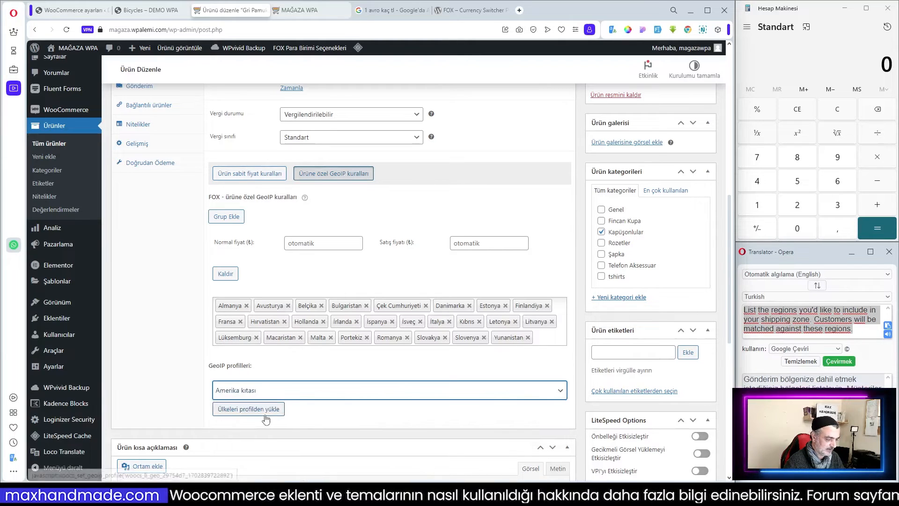
{"action": "left_click", "coordinate": [277, 394]}
{"action": "left_click", "coordinate": [239, 402]}
{"action": "left_click", "coordinate": [236, 223]}
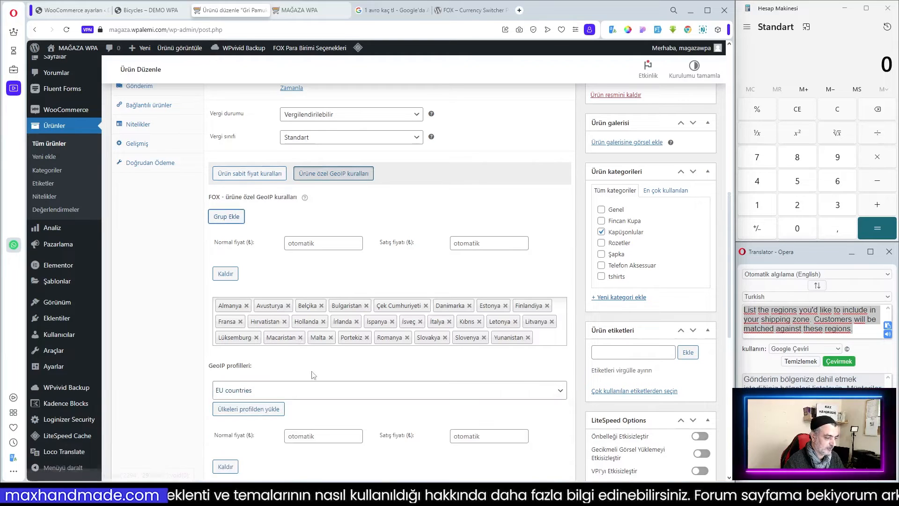
Choose the Amerika kıtası GeoIP profile for the second rule group and load its countries.
{"action": "scroll", "coordinate": [299, 337], "scroll_direction": "down", "scroll_amount": 4}
{"action": "left_click", "coordinate": [259, 367]}
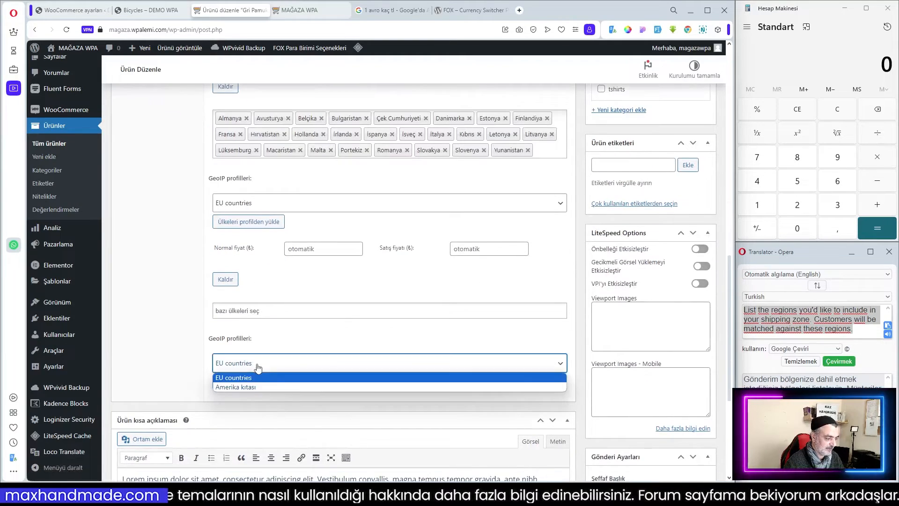
{"action": "left_click", "coordinate": [252, 388]}
{"action": "left_click", "coordinate": [252, 385]}
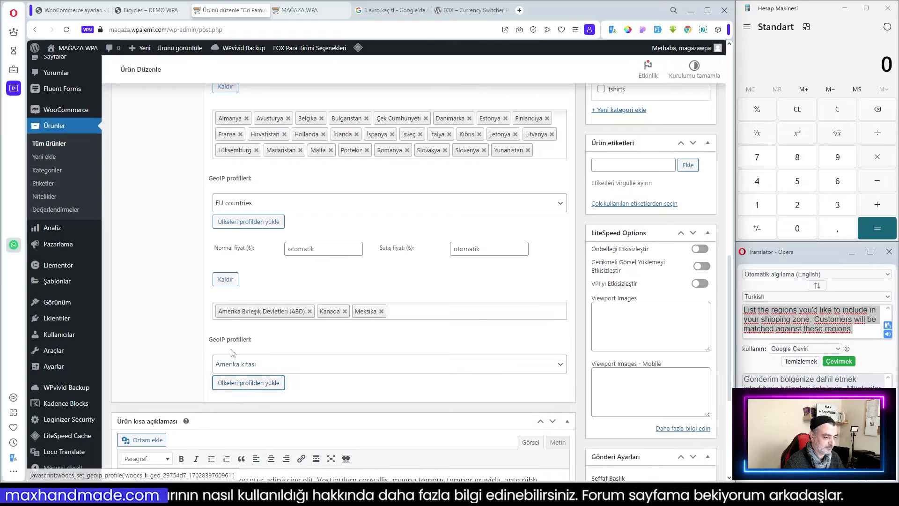
Enter 20 as the EU group's regular price.
{"action": "scroll", "coordinate": [480, 189], "scroll_direction": "up", "scroll_amount": 3}
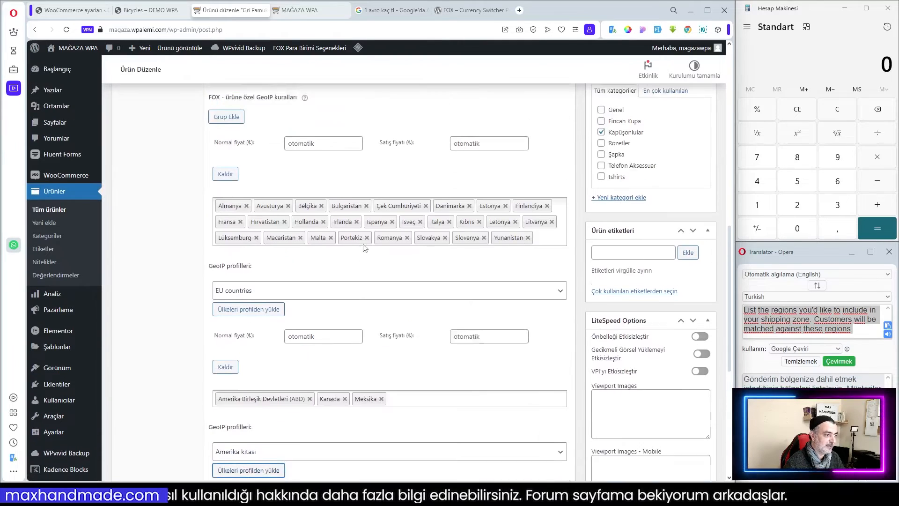
{"action": "scroll", "coordinate": [347, 243], "scroll_direction": "up", "scroll_amount": 2}
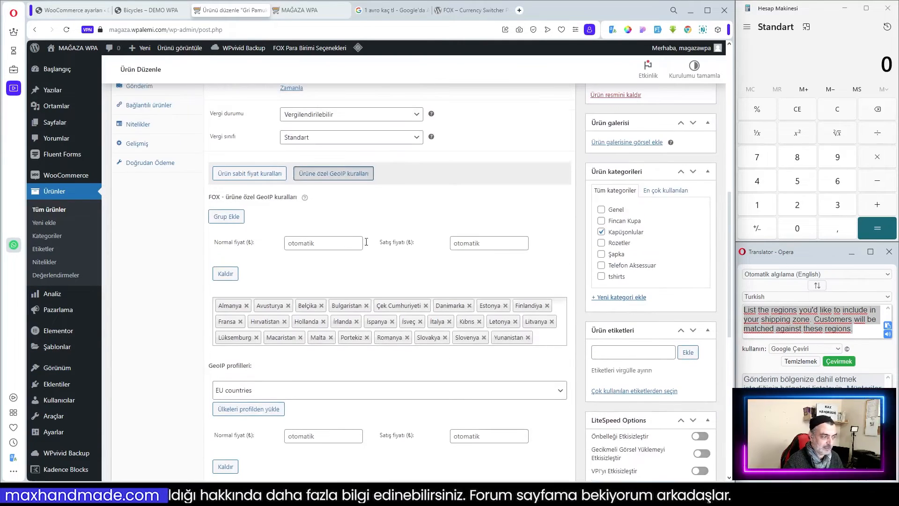
{"action": "scroll", "coordinate": [364, 244], "scroll_direction": "up", "scroll_amount": 3}
{"action": "left_click", "coordinate": [342, 338]}
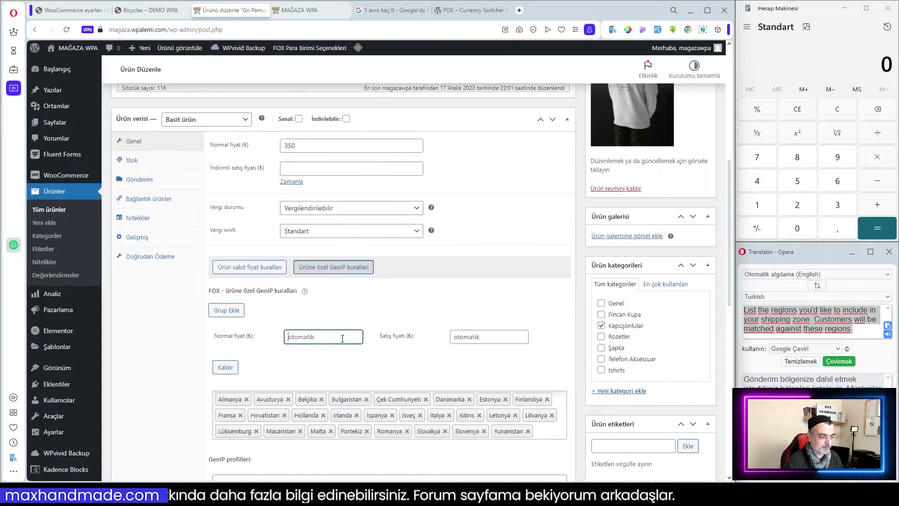
{"action": "type", "text": "20"}
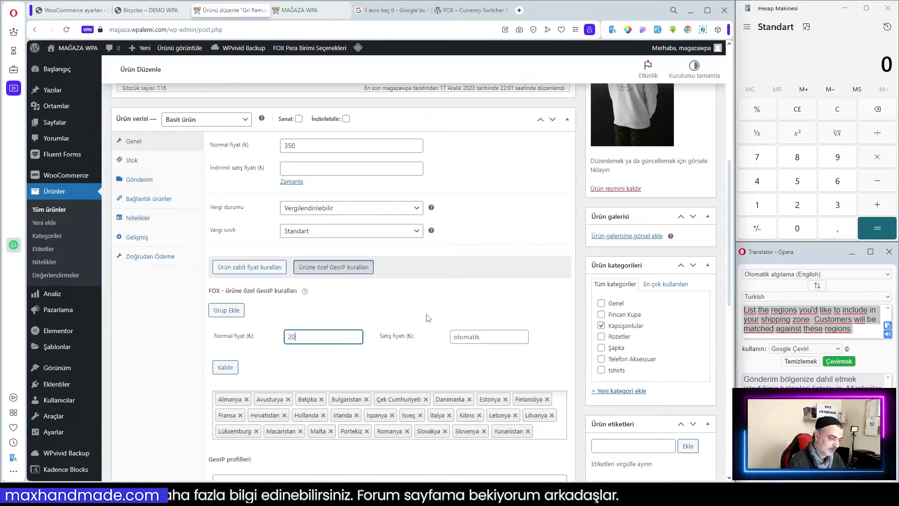
{"action": "left_click", "coordinate": [382, 368]}
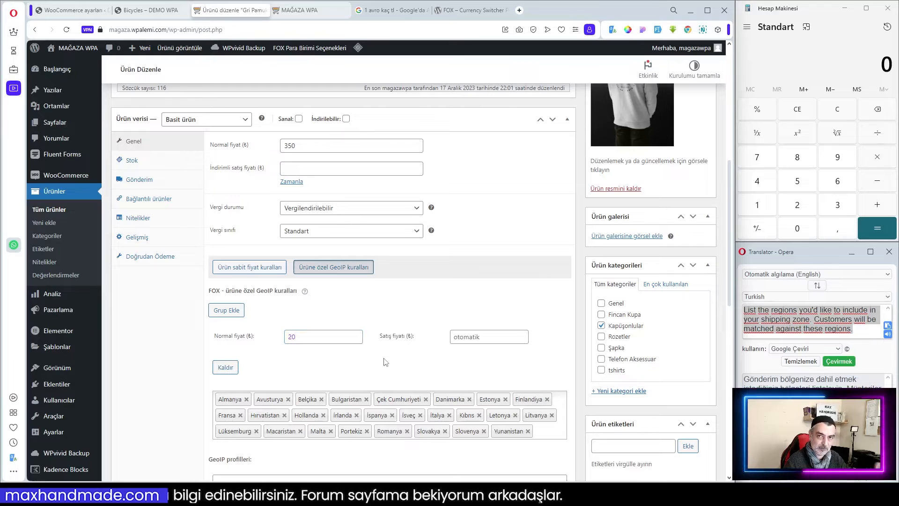
Clear the EU group's regular price field.
{"action": "scroll", "coordinate": [405, 349], "scroll_direction": "down", "scroll_amount": 1}
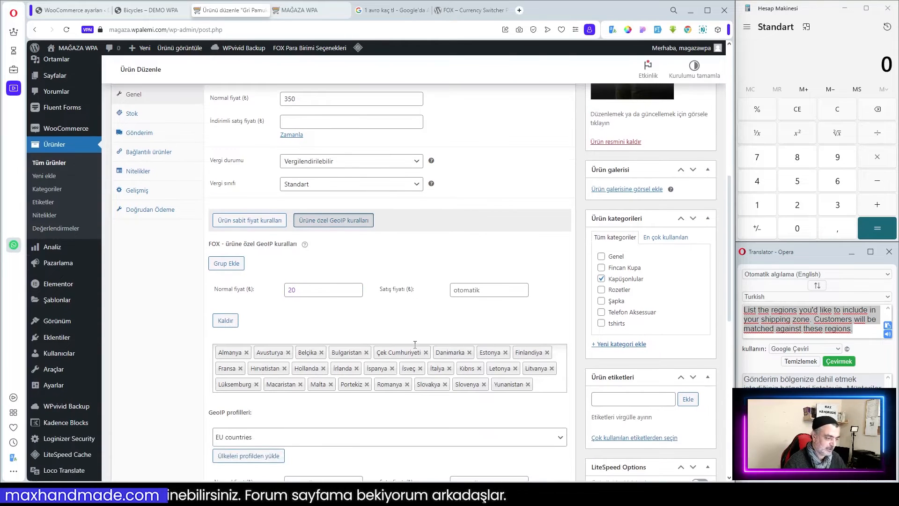
{"action": "scroll", "coordinate": [415, 345], "scroll_direction": "down", "scroll_amount": 3}
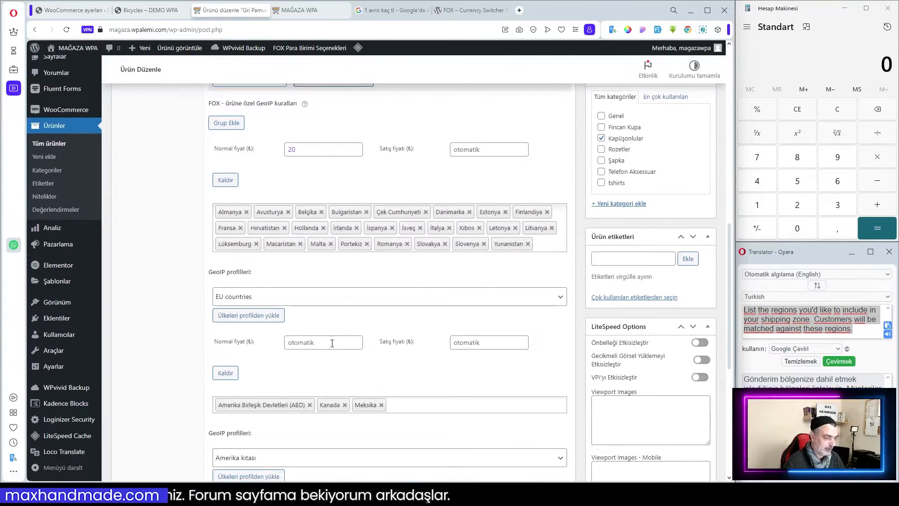
{"action": "left_click", "coordinate": [333, 343]}
{"action": "scroll", "coordinate": [332, 344], "scroll_direction": "down", "scroll_amount": 2}
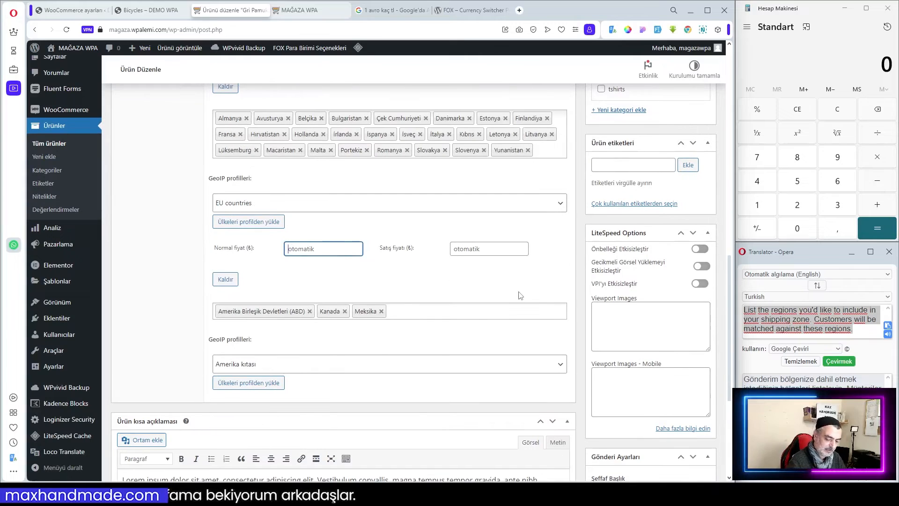
{"action": "scroll", "coordinate": [468, 286], "scroll_direction": "up", "scroll_amount": 4}
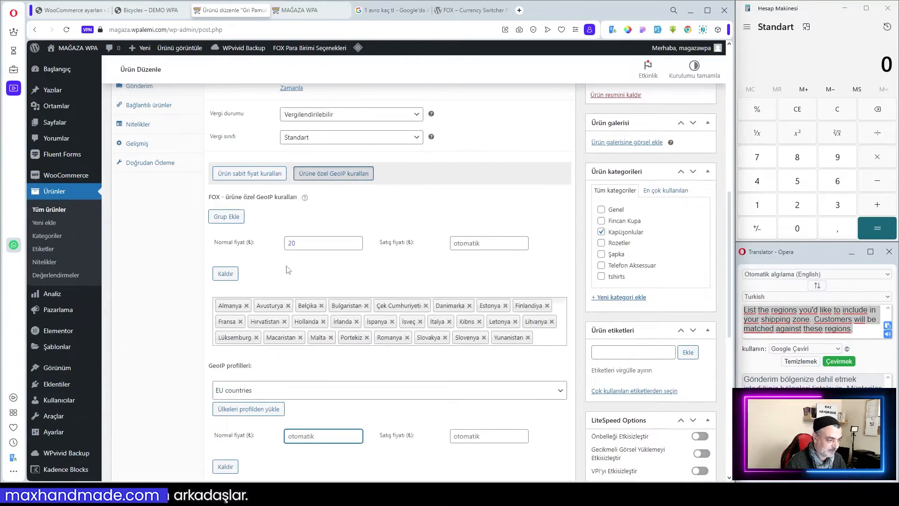
{"action": "left_click_drag", "start_coordinate": [303, 245], "coordinate": [274, 248]}
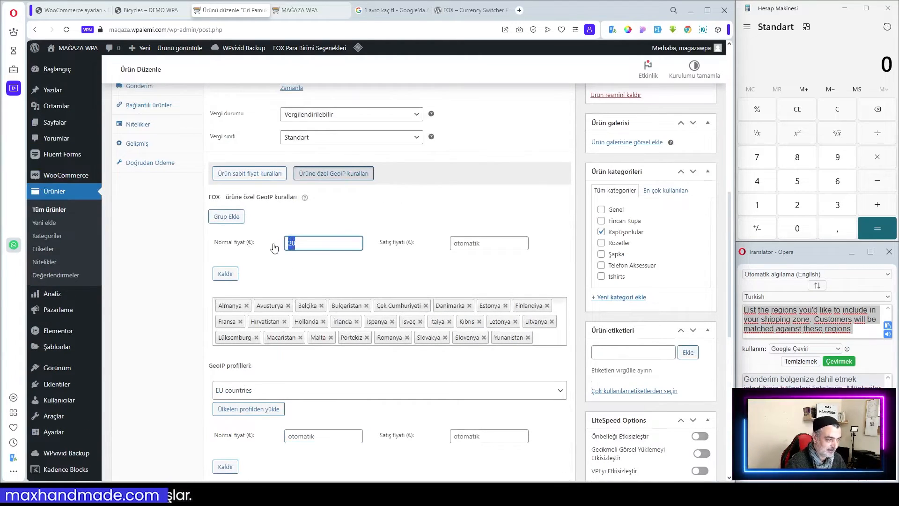
{"action": "key", "text": "BackSpace"}
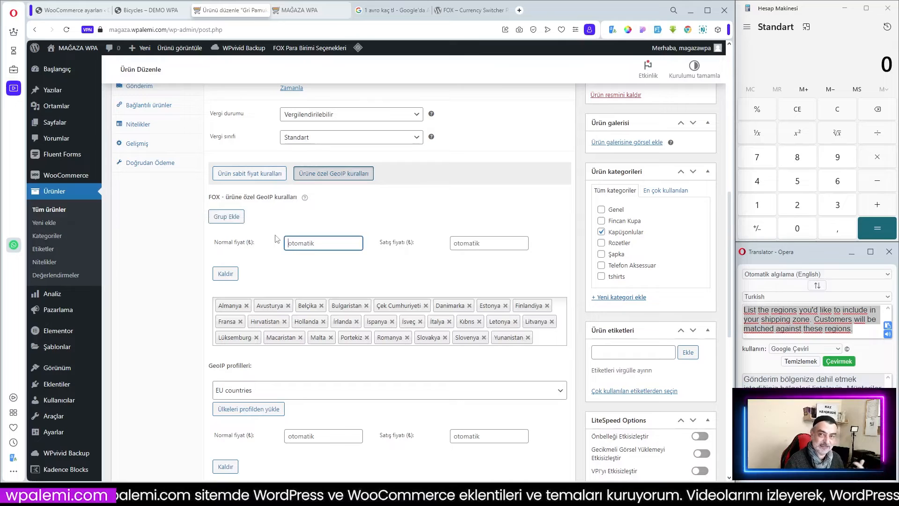
In the Calculator, compute 20 × 32.
{"action": "scroll", "coordinate": [326, 246], "scroll_direction": "down", "scroll_amount": 2}
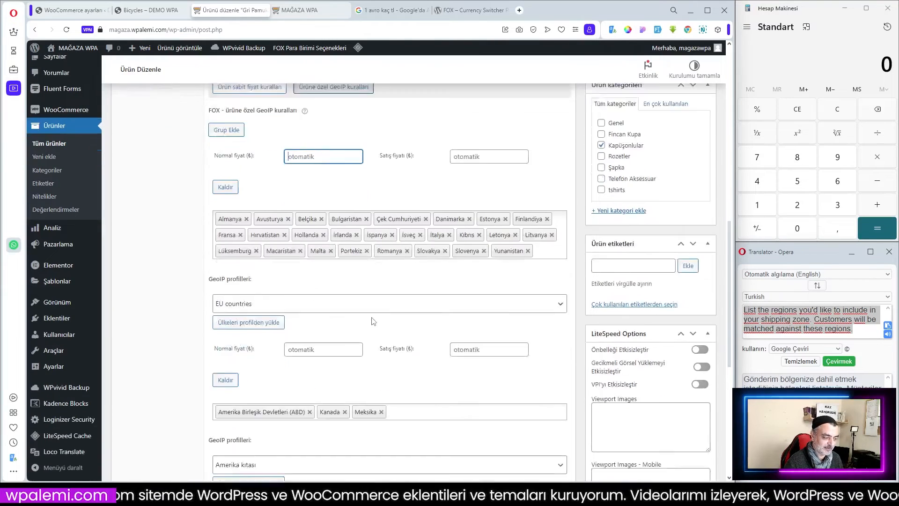
{"action": "scroll", "coordinate": [311, 261], "scroll_direction": "up", "scroll_amount": 2}
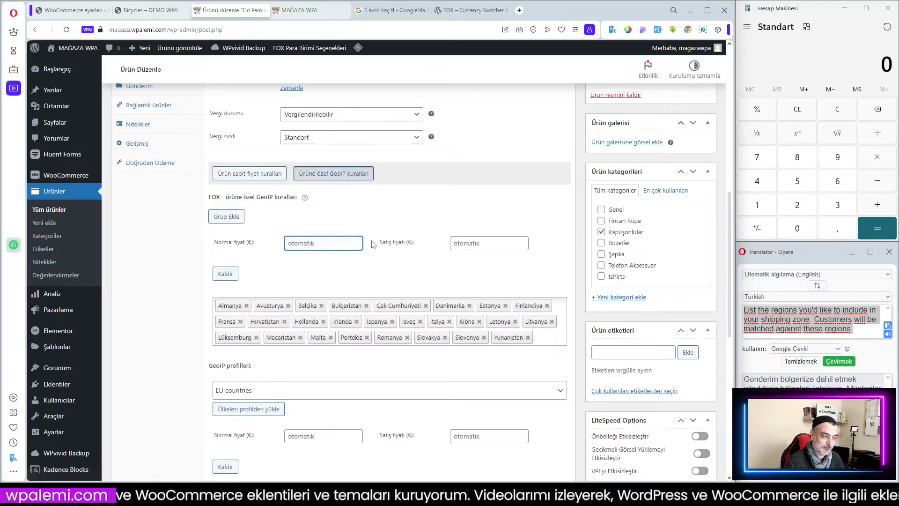
{"action": "scroll", "coordinate": [305, 246], "scroll_direction": "up", "scroll_amount": 3}
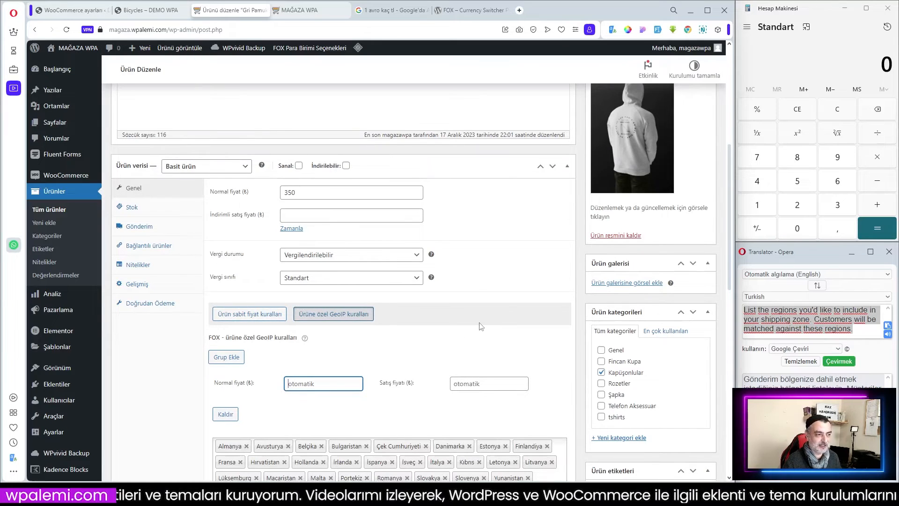
{"action": "left_click", "coordinate": [793, 207]}
{"action": "left_click", "coordinate": [804, 233]}
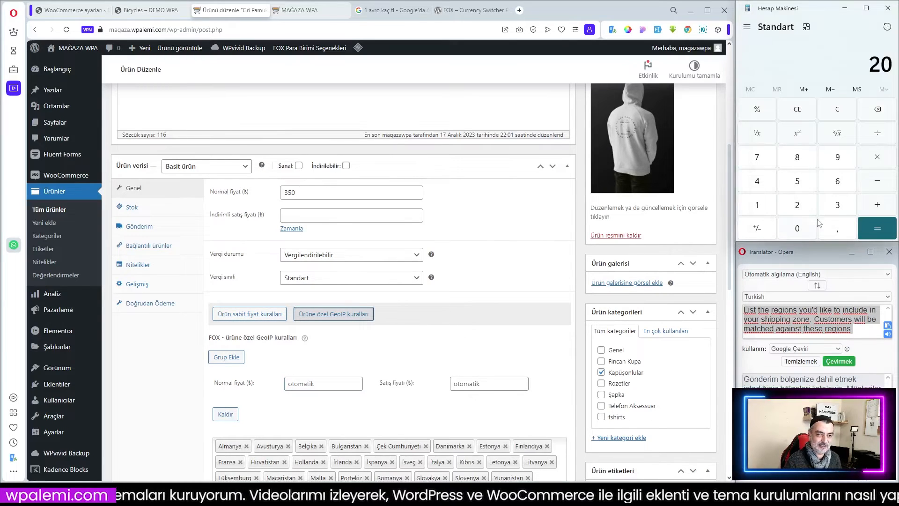
{"action": "left_click", "coordinate": [878, 159]}
{"action": "left_click", "coordinate": [837, 206]}
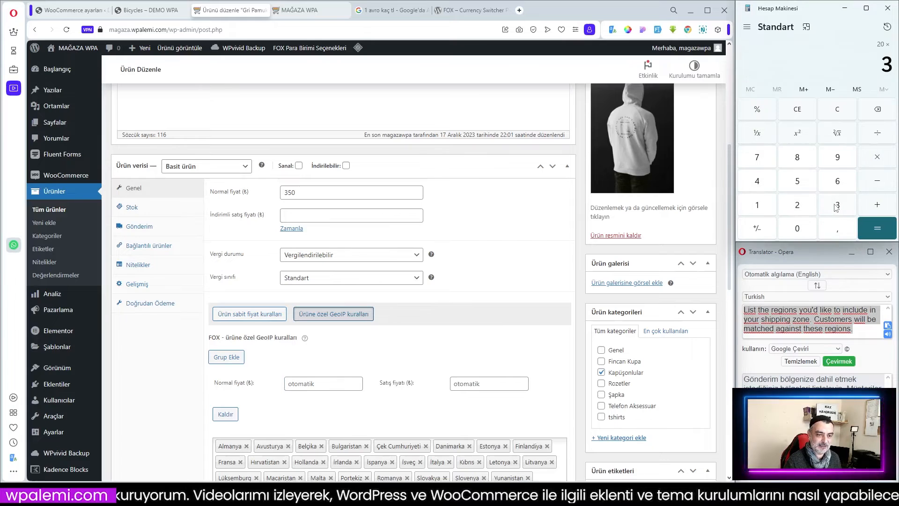
{"action": "left_click", "coordinate": [797, 205]}
{"action": "left_click", "coordinate": [879, 229]}
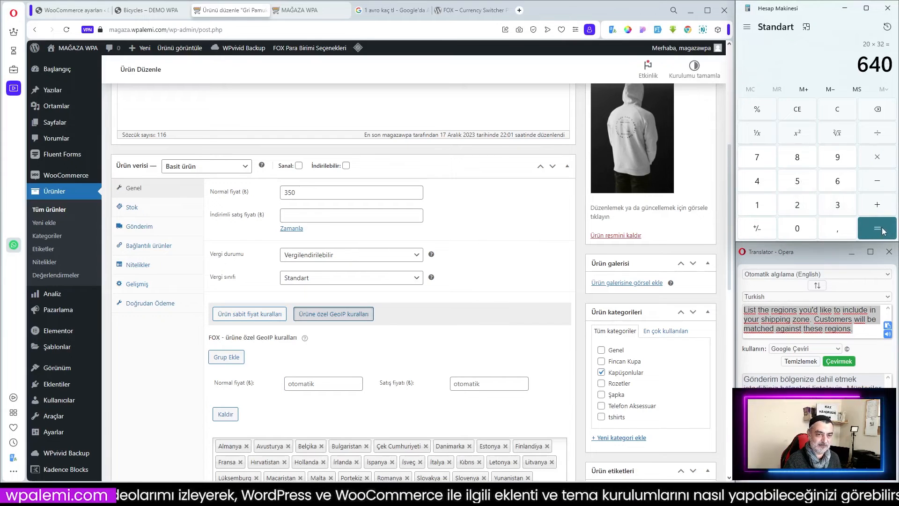
Set the Americas group's regular price to 700 ₺ and its sale price to 650 ₺.
{"action": "scroll", "coordinate": [278, 339], "scroll_direction": "down", "scroll_amount": 4}
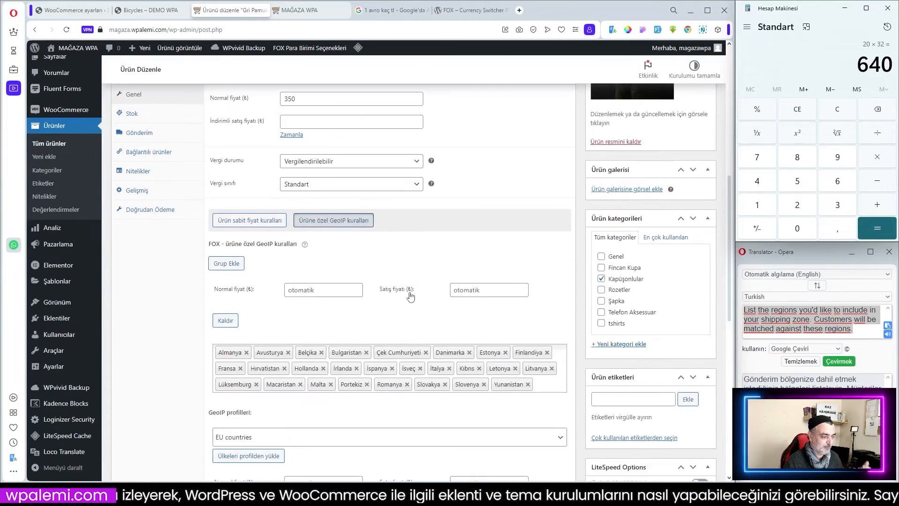
{"action": "left_click", "coordinate": [315, 388]}
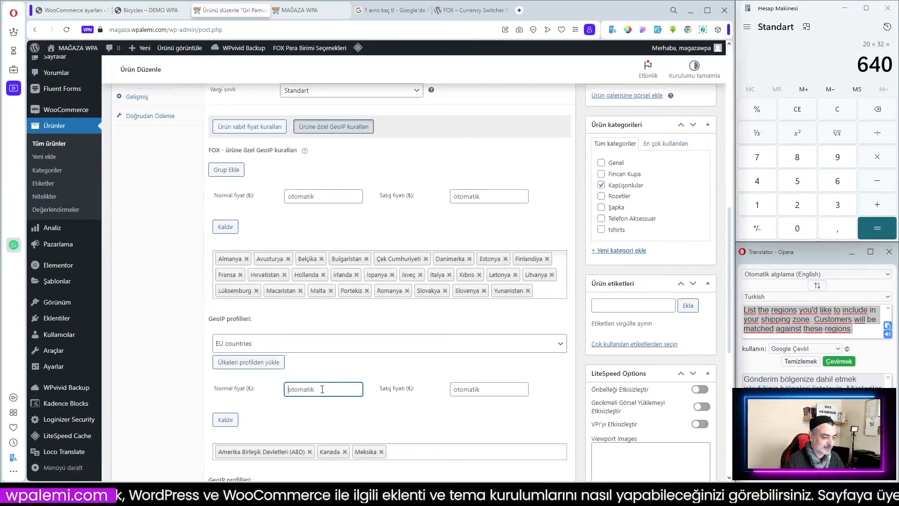
{"action": "type", "text": "700"}
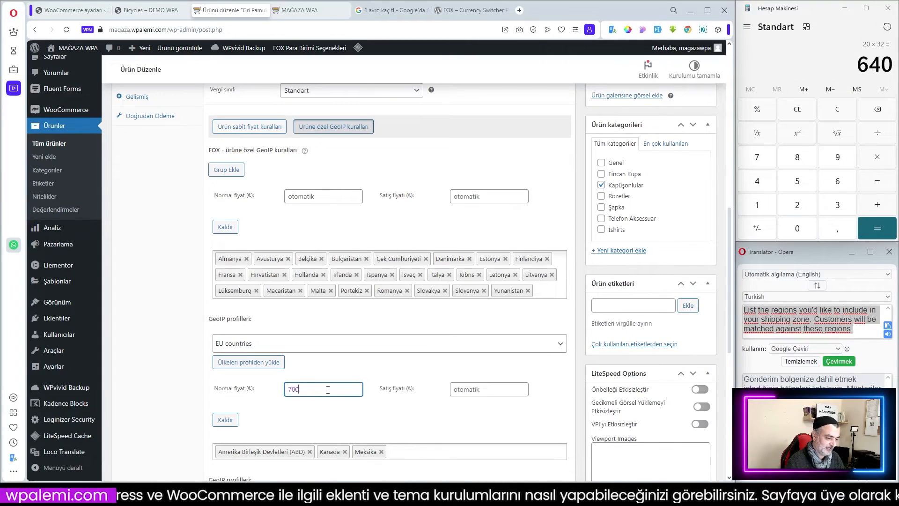
{"action": "left_click", "coordinate": [396, 412]}
{"action": "scroll", "coordinate": [396, 412], "scroll_direction": "down", "scroll_amount": 1}
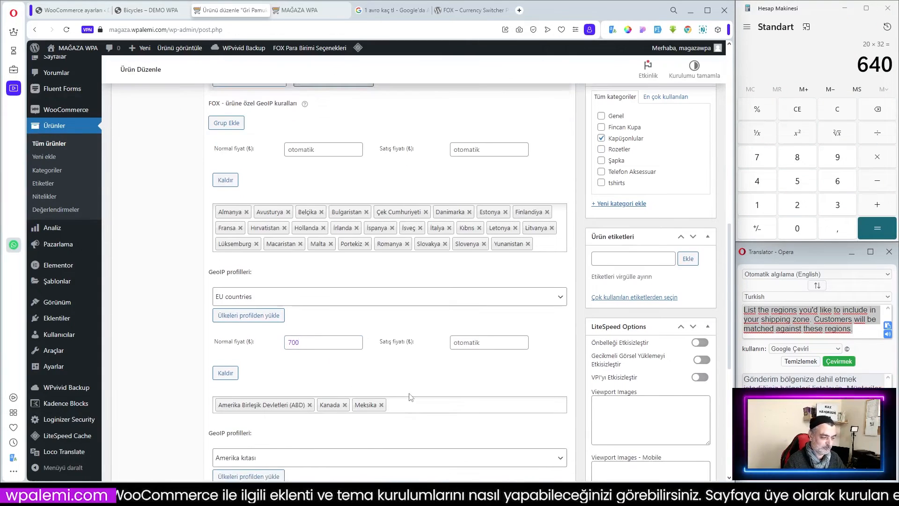
{"action": "scroll", "coordinate": [409, 398], "scroll_direction": "down", "scroll_amount": 2}
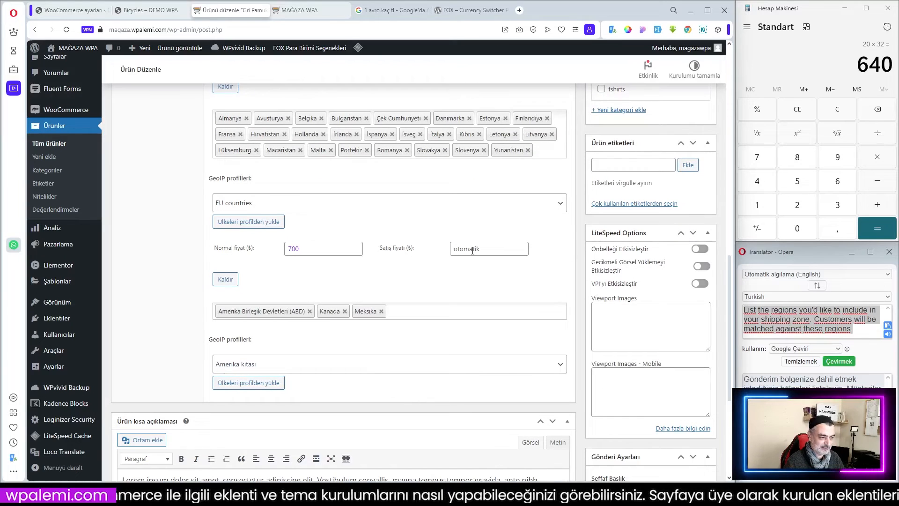
{"action": "left_click", "coordinate": [457, 249]}
{"action": "type", "text": "650"}
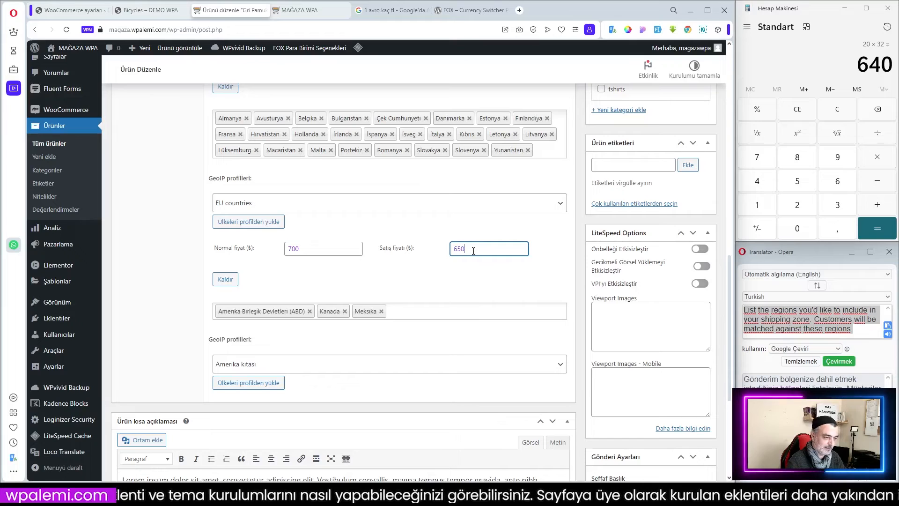
{"action": "left_click", "coordinate": [425, 282]}
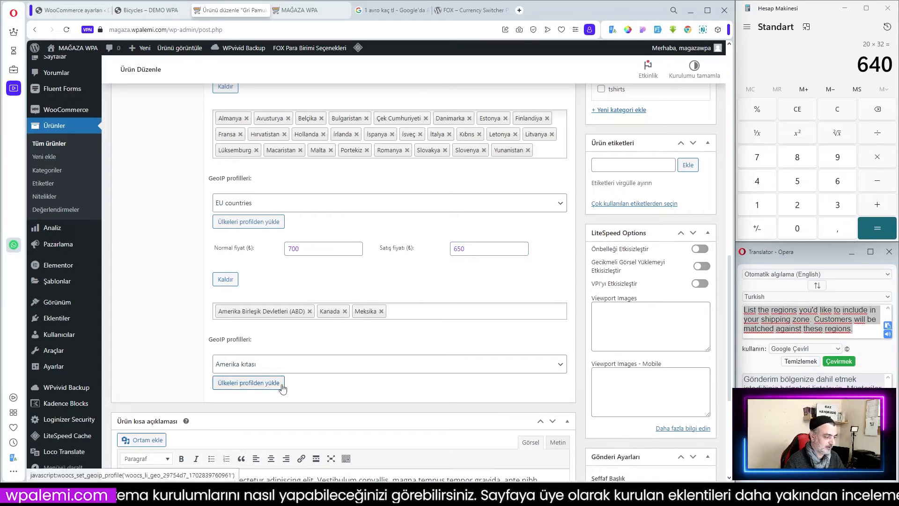
Set the EU group's regular price to 1000 ₺ and its sale price to 950 ₺.
{"action": "scroll", "coordinate": [332, 336], "scroll_direction": "up", "scroll_amount": 2}
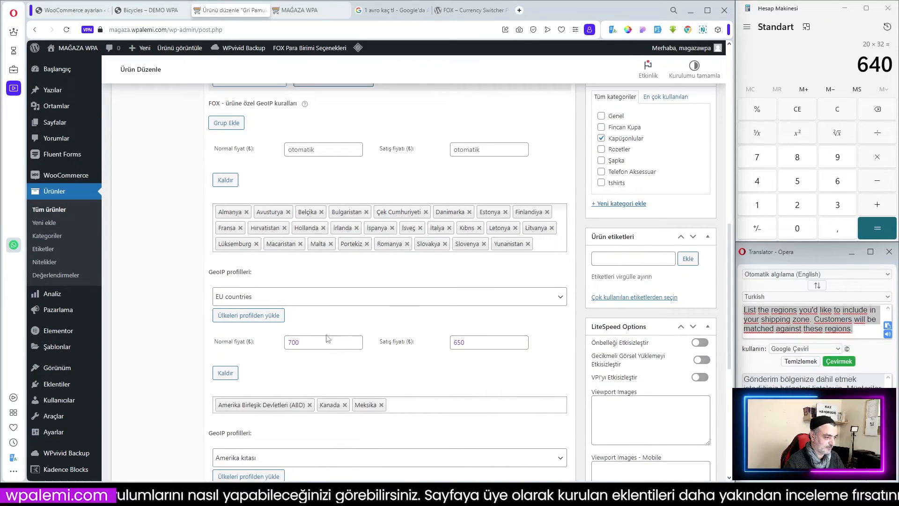
{"action": "scroll", "coordinate": [311, 407], "scroll_direction": "down", "scroll_amount": 1}
{"action": "scroll", "coordinate": [305, 290], "scroll_direction": "up", "scroll_amount": 2}
{"action": "left_click", "coordinate": [300, 198]}
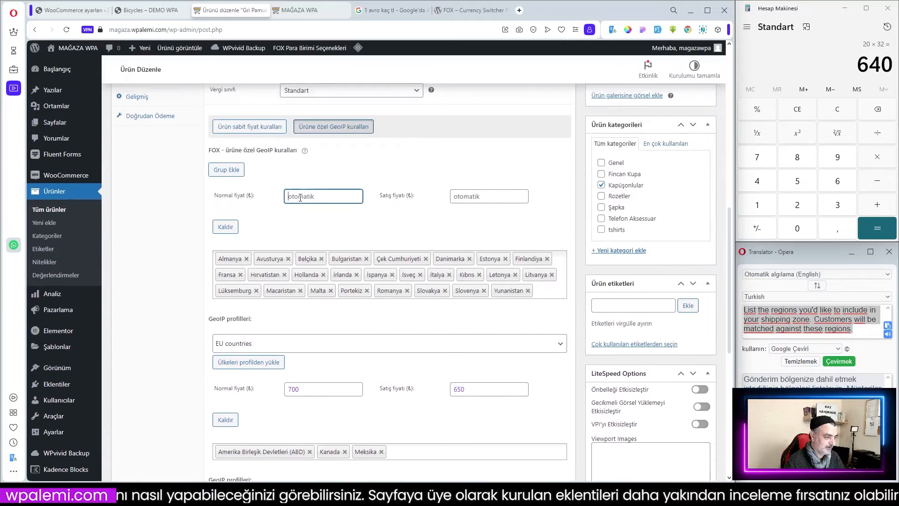
{"action": "type", "text": "10"}
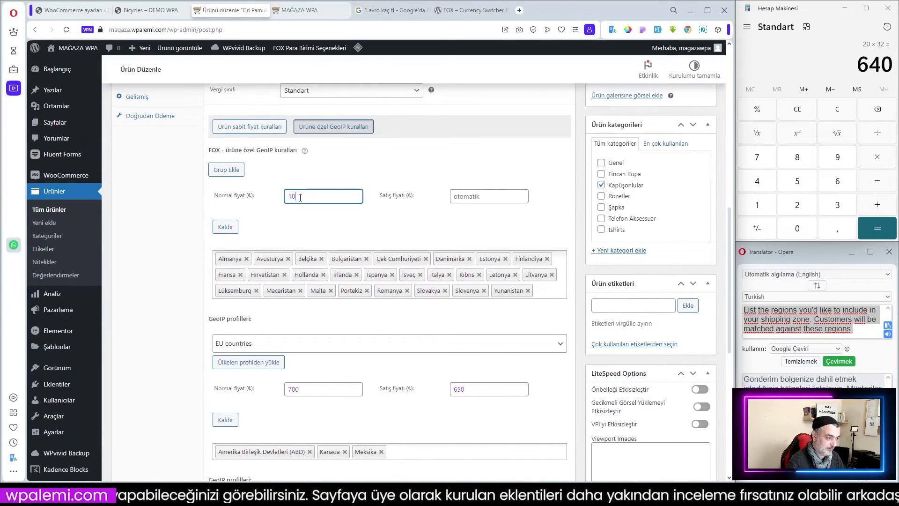
{"action": "type", "text": "00"}
{"action": "left_click", "coordinate": [482, 195]}
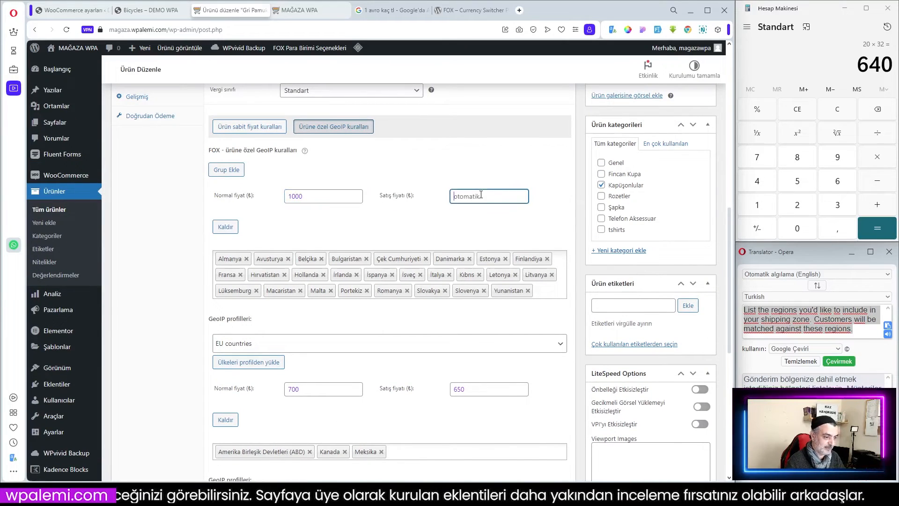
{"action": "type", "text": "950"}
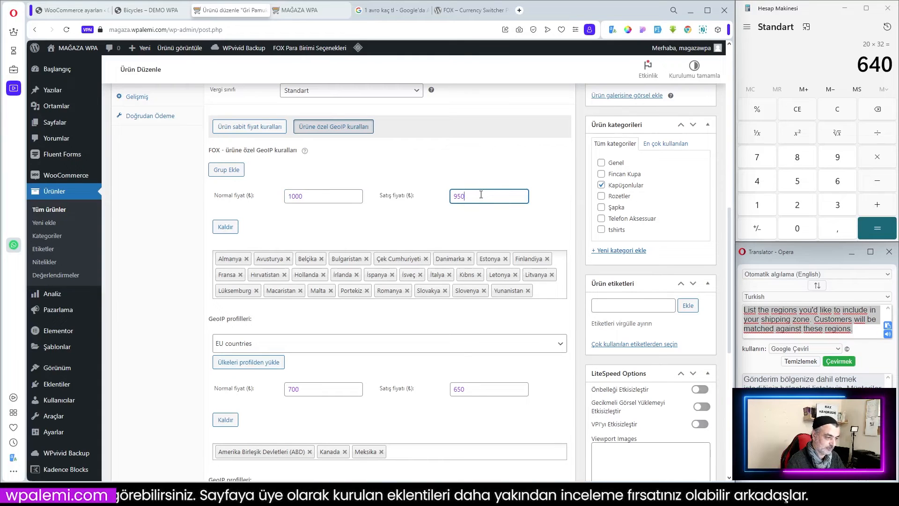
{"action": "left_click", "coordinate": [411, 234]}
Update the product to save its GeoIP price rules.
{"action": "scroll", "coordinate": [434, 231], "scroll_direction": "up", "scroll_amount": 5}
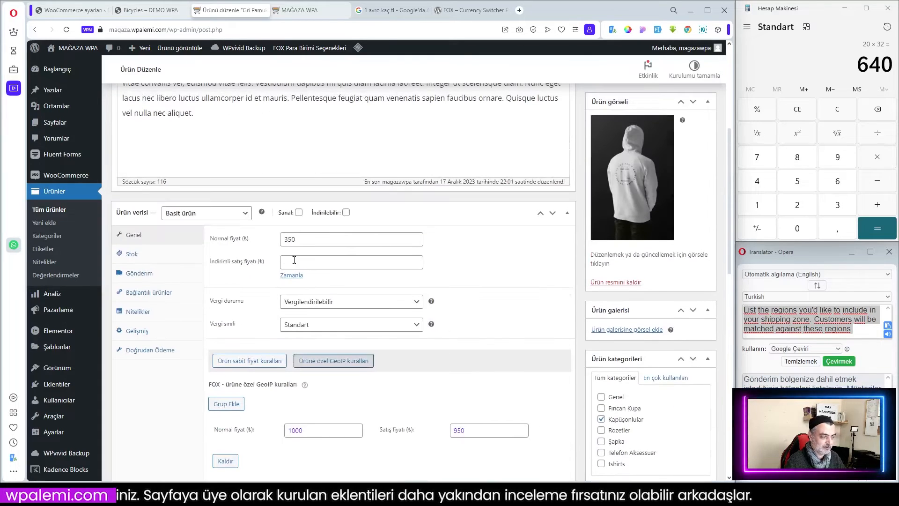
{"action": "left_click", "coordinate": [295, 259]}
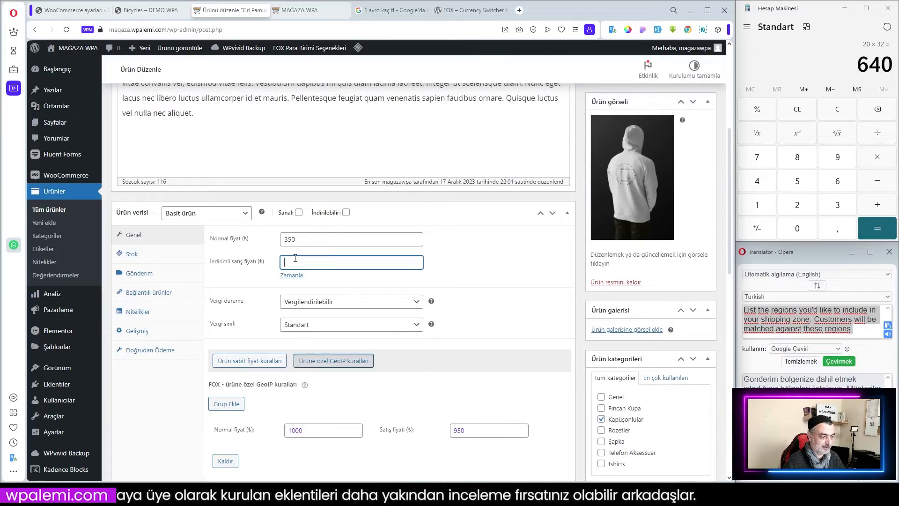
{"action": "left_click", "coordinate": [499, 268]}
{"action": "scroll", "coordinate": [497, 267], "scroll_direction": "down", "scroll_amount": 10}
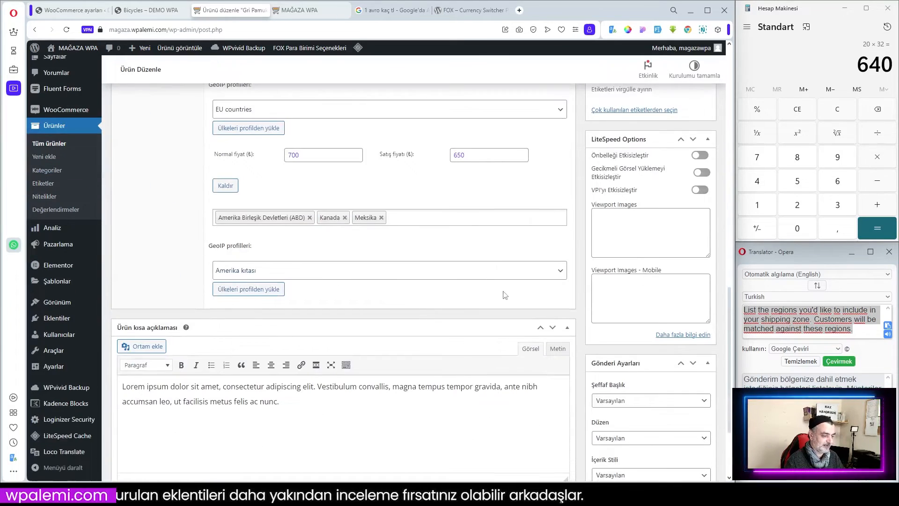
{"action": "scroll", "coordinate": [505, 295], "scroll_direction": "up", "scroll_amount": 15}
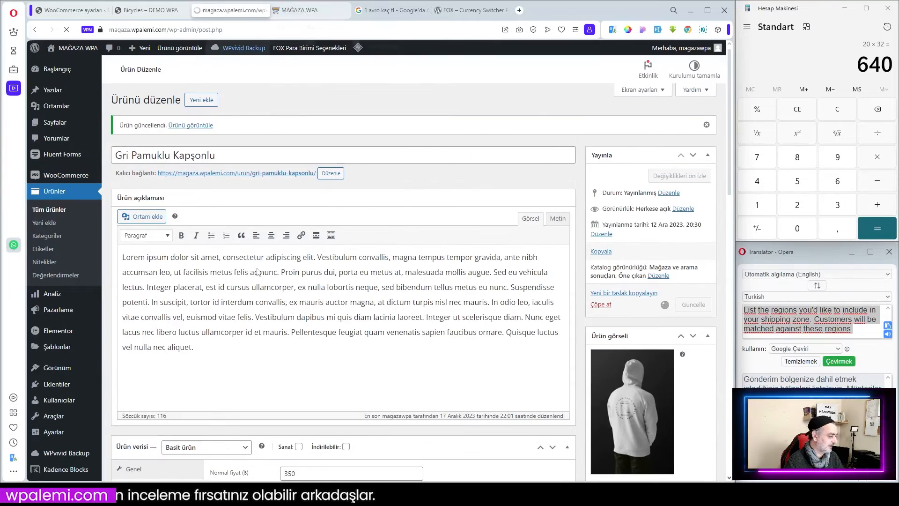
Switch to the shop page and reload it to check the hoodie's price.
{"action": "left_click", "coordinate": [300, 10]}
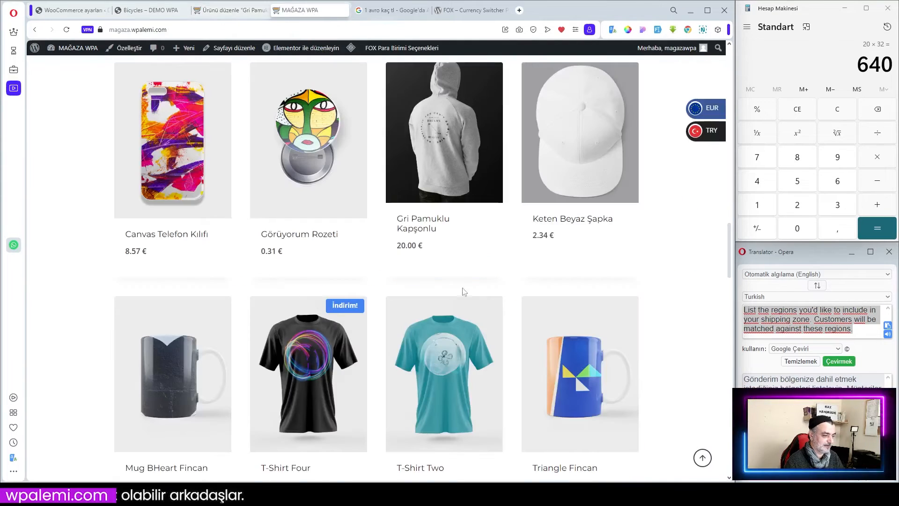
{"action": "left_click", "coordinate": [94, 48]}
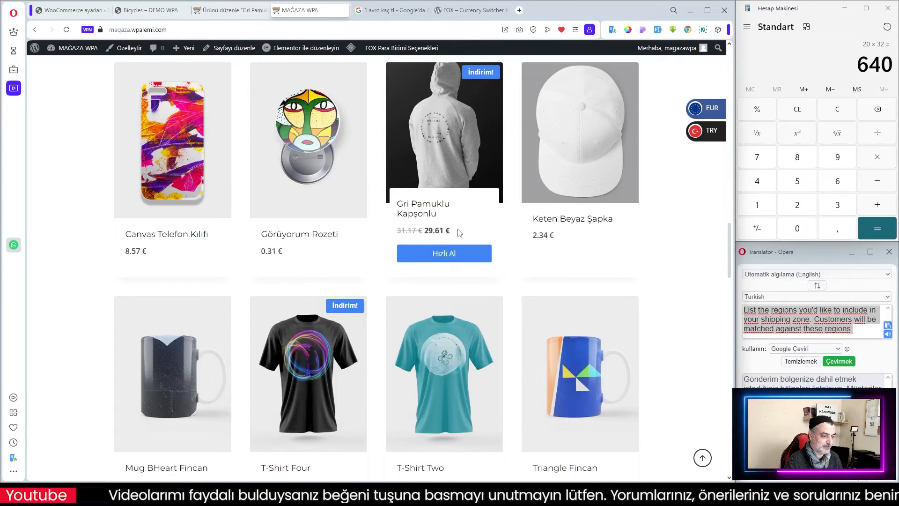
Change the browser VPN location to North and South America (Kuzey ve Güney Amerika).
{"action": "left_click", "coordinate": [86, 29]}
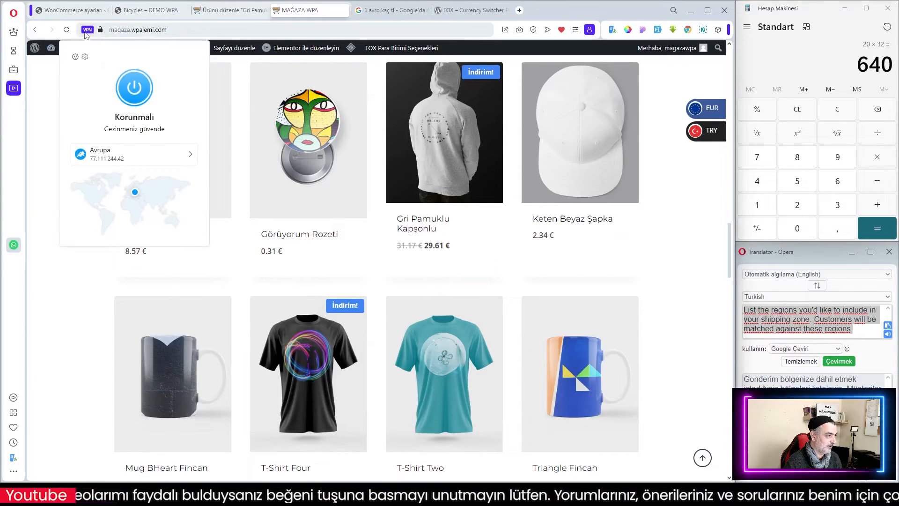
{"action": "left_click", "coordinate": [126, 158]}
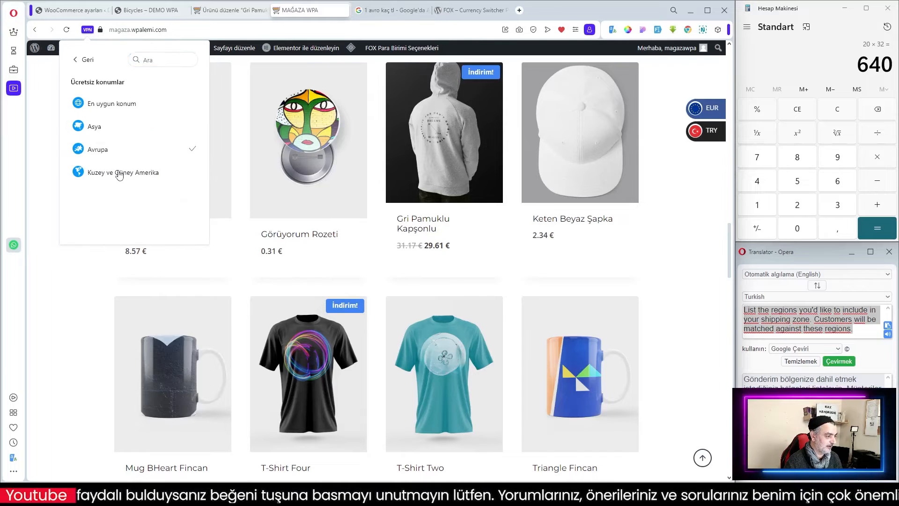
{"action": "left_click", "coordinate": [120, 173]}
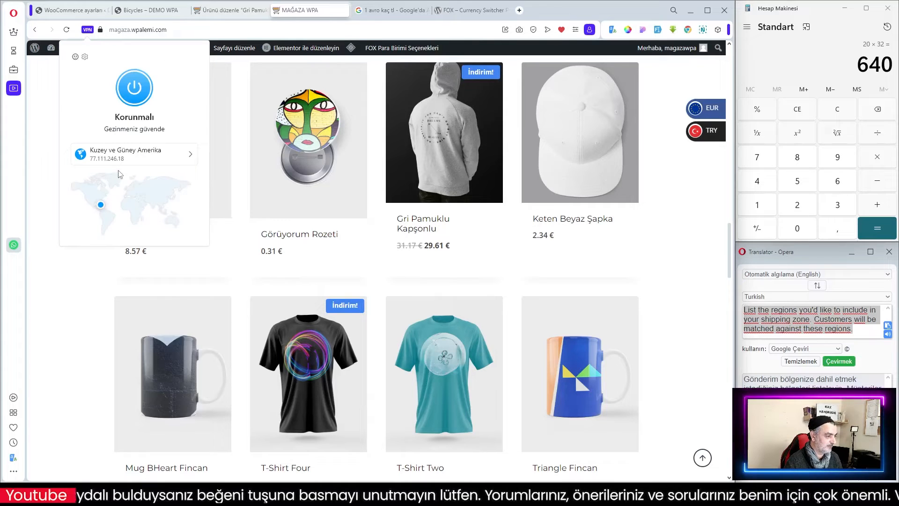
{"action": "left_click", "coordinate": [674, 244]}
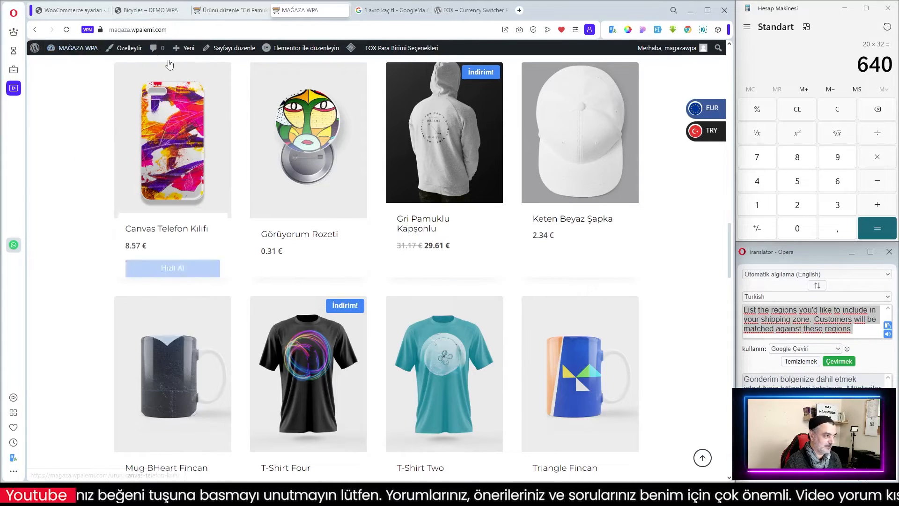
In the Calculator, clear the display and enter 29,61.
{"action": "left_click", "coordinate": [797, 115]}
{"action": "left_click", "coordinate": [812, 209]}
{"action": "left_click", "coordinate": [839, 158]}
{"action": "left_click", "coordinate": [841, 230]}
{"action": "left_click", "coordinate": [842, 182]}
{"action": "left_click", "coordinate": [758, 210]}
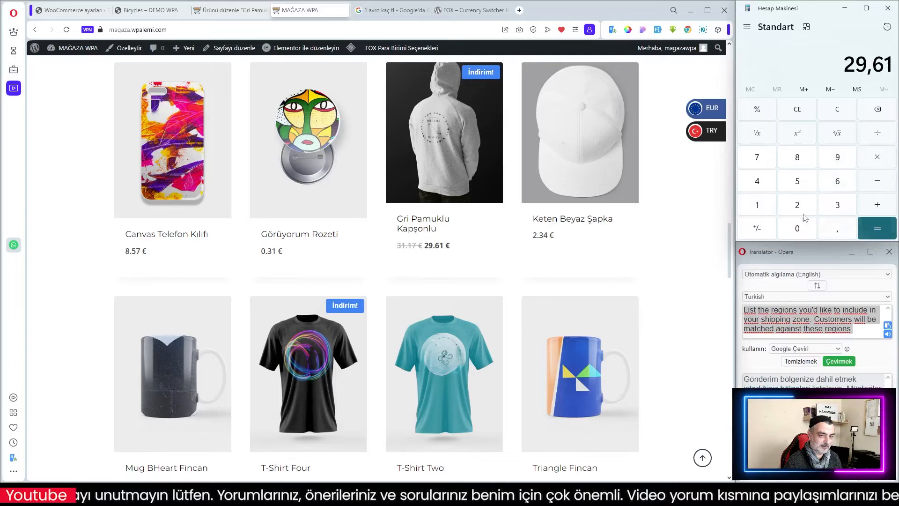
Reload the hoodie's shop price, then review the product's GeoIP price rules in the editor tab.
{"action": "left_click", "coordinate": [451, 200]}
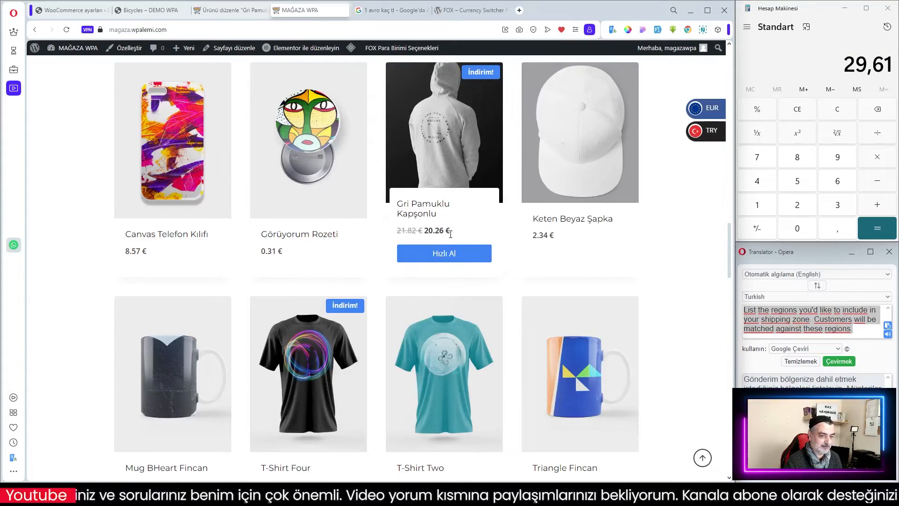
{"action": "key", "text": "ctrl+shift+Tab"}
{"action": "scroll", "coordinate": [480, 290], "scroll_direction": "down", "scroll_amount": 8}
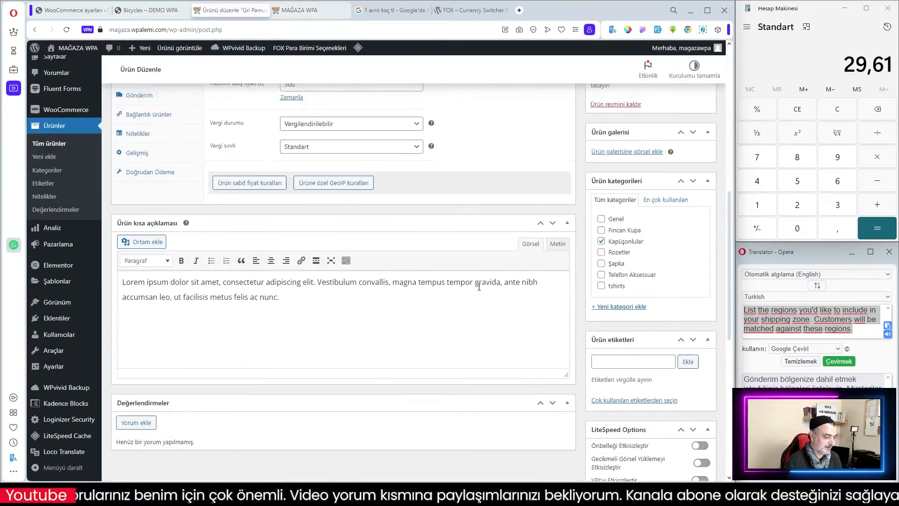
{"action": "left_click", "coordinate": [331, 172]}
{"action": "scroll", "coordinate": [470, 329], "scroll_direction": "down", "scroll_amount": 5}
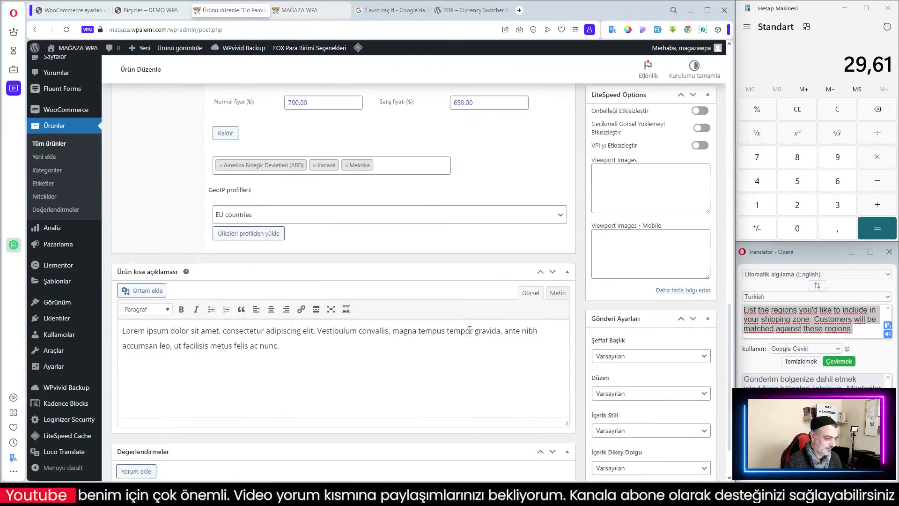
{"action": "scroll", "coordinate": [470, 330], "scroll_direction": "up", "scroll_amount": 4}
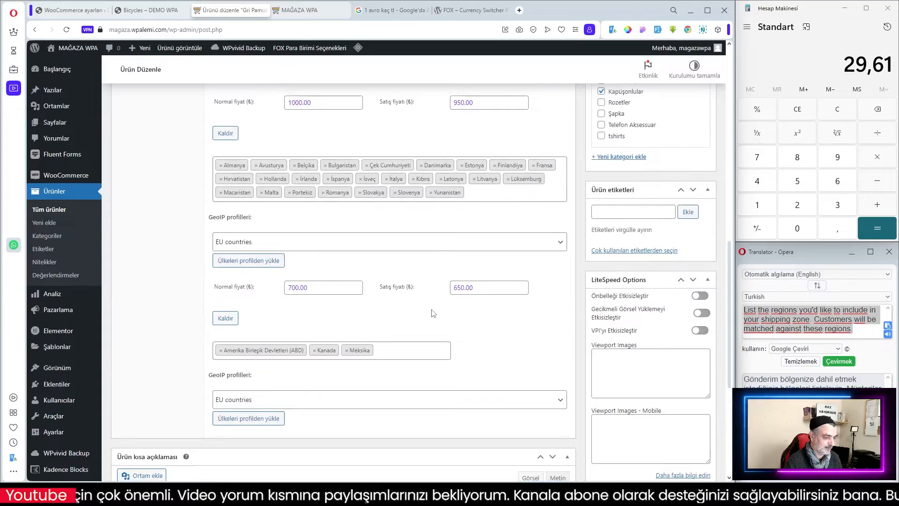
{"action": "left_click", "coordinate": [302, 10]}
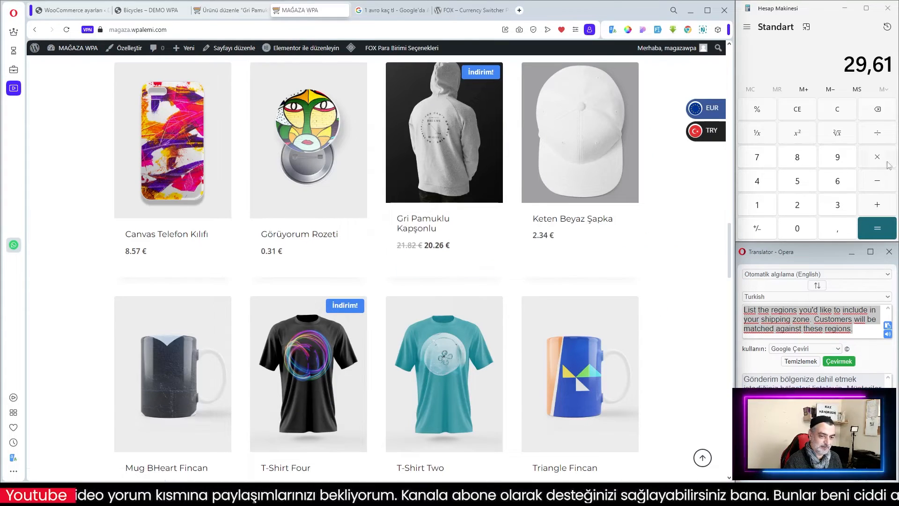
In the Calculator, clear the display and start multiplying 20,26.
{"action": "left_click", "coordinate": [802, 112]}
{"action": "left_click", "coordinate": [798, 213]}
{"action": "left_click", "coordinate": [799, 229]}
{"action": "left_click", "coordinate": [838, 230]}
{"action": "left_click", "coordinate": [799, 211]}
{"action": "left_click", "coordinate": [839, 184]}
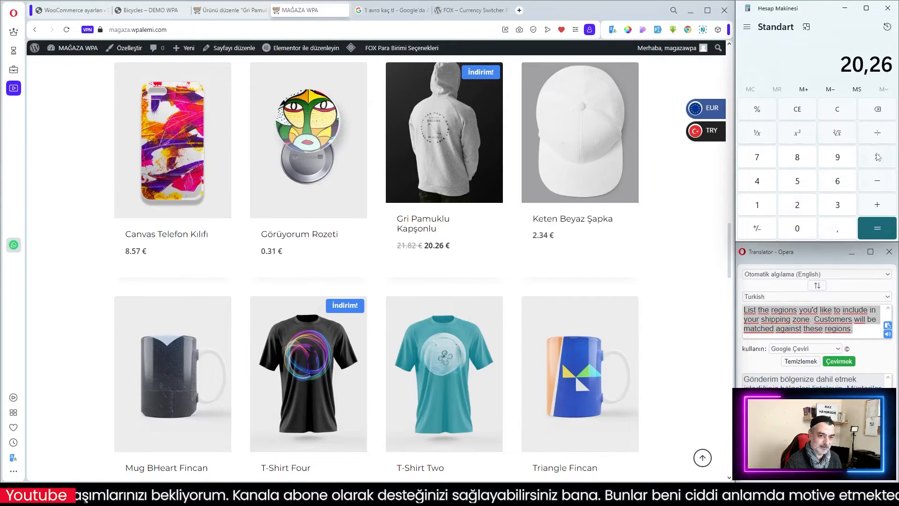
{"action": "left_click", "coordinate": [878, 158]}
Check the euro exchange rate in the Google tab and multiply by 31,67 in the Calculator.
{"action": "left_click", "coordinate": [405, 10]}
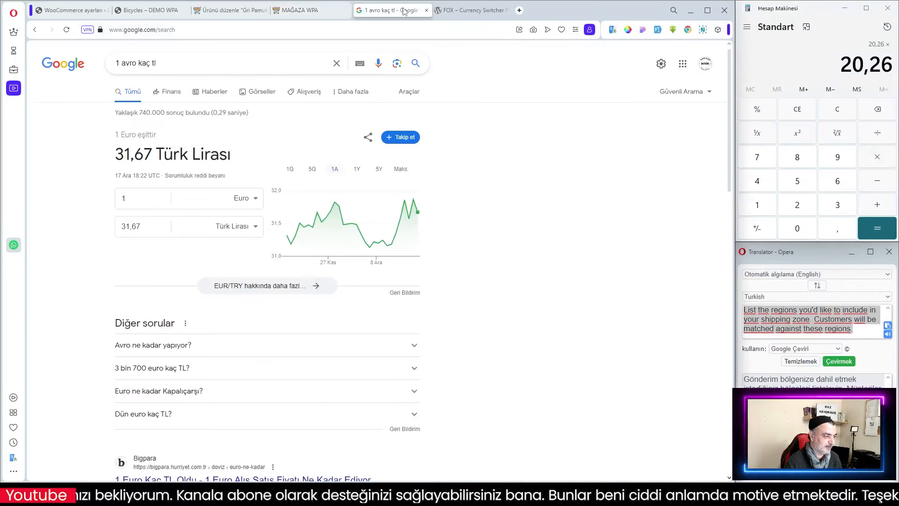
{"action": "left_click", "coordinate": [841, 204]}
{"action": "left_click", "coordinate": [753, 209]}
{"action": "left_click", "coordinate": [840, 233]}
{"action": "left_click", "coordinate": [840, 186]}
{"action": "left_click", "coordinate": [763, 164]}
{"action": "left_click", "coordinate": [885, 229]}
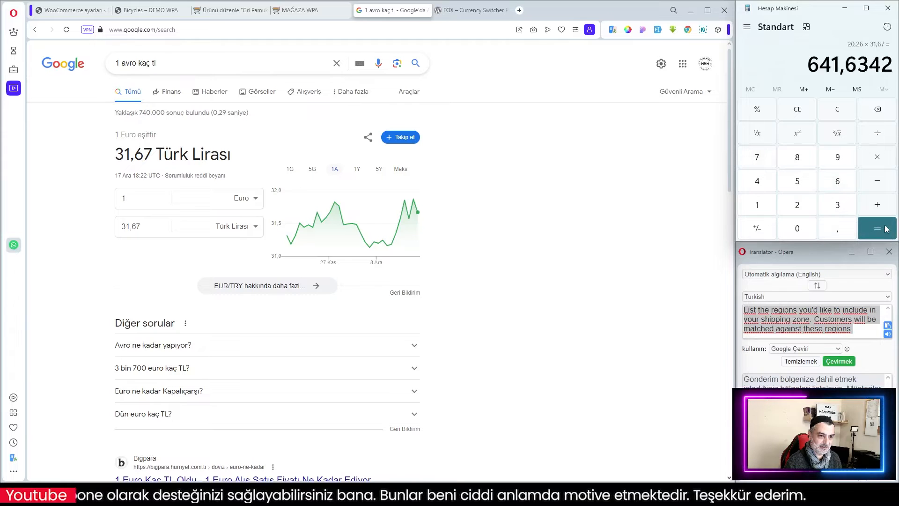
Review the product's GeoIP price groups again, then return to the shop page.
{"action": "left_click", "coordinate": [256, 9]}
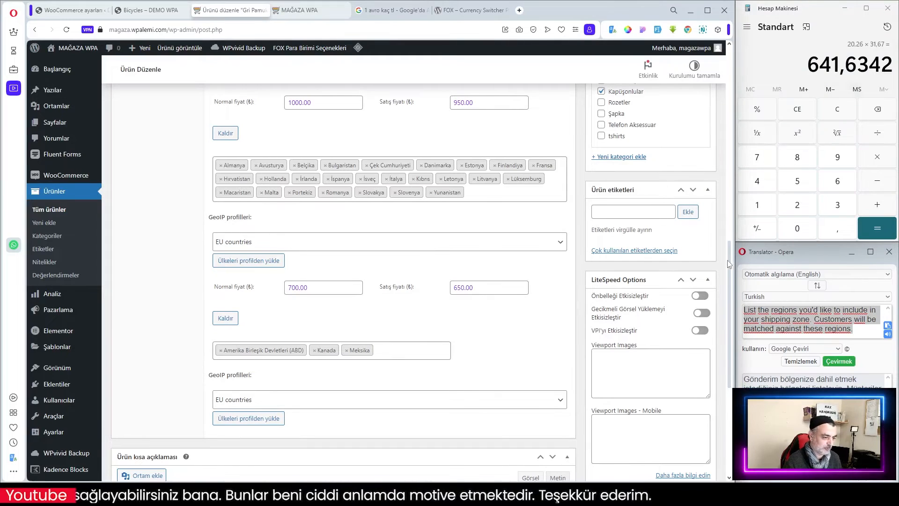
{"action": "scroll", "coordinate": [496, 313], "scroll_direction": "up", "scroll_amount": 3}
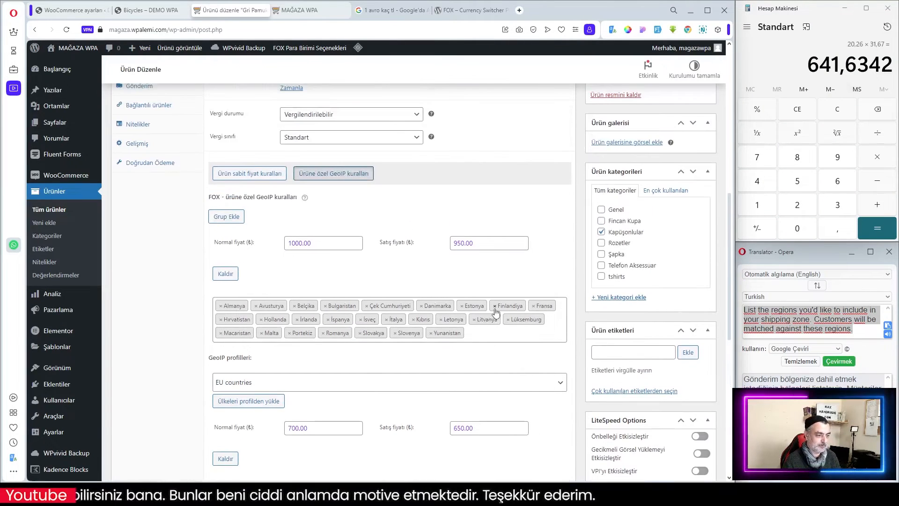
{"action": "scroll", "coordinate": [442, 303], "scroll_direction": "down", "scroll_amount": 2}
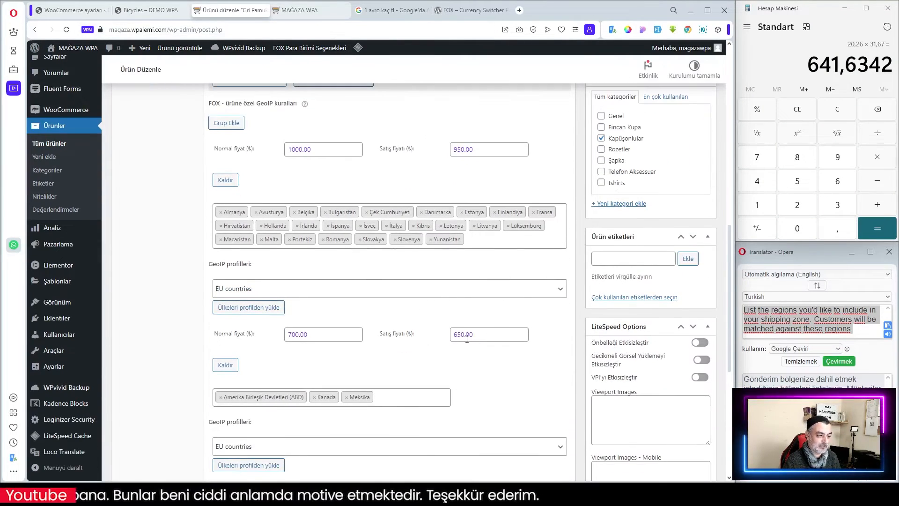
{"action": "left_click", "coordinate": [317, 6]}
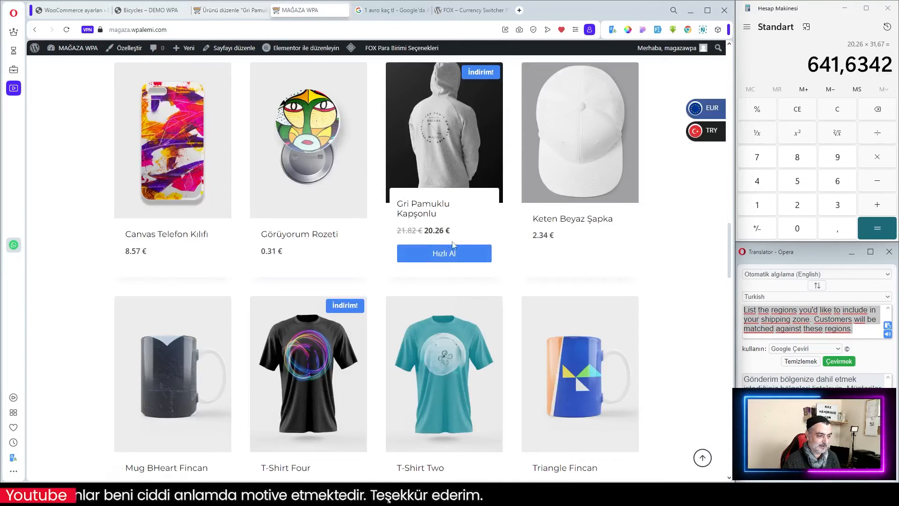
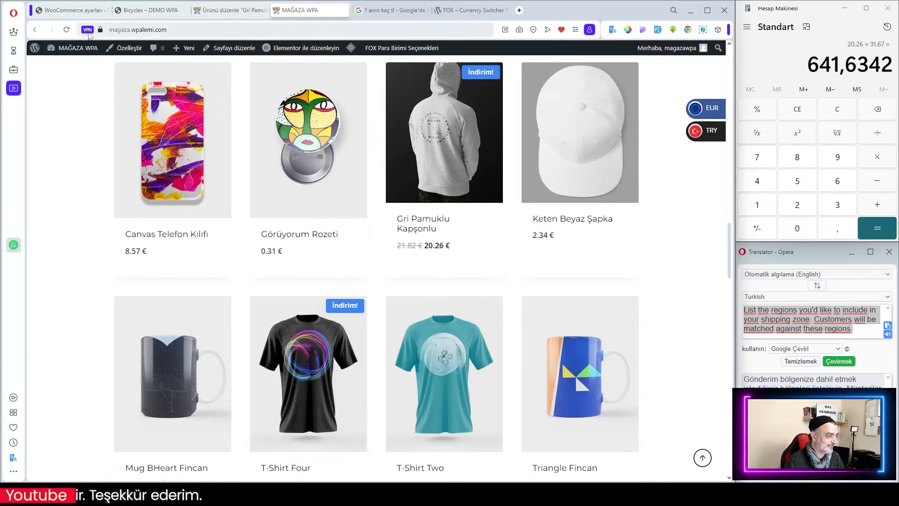
Open the browser VPN panel, keep the Europe connection, and reload the shop page to check the hoodie's price.
{"action": "left_click", "coordinate": [87, 30]}
{"action": "left_click", "coordinate": [154, 160]}
{"action": "left_click", "coordinate": [105, 152]}
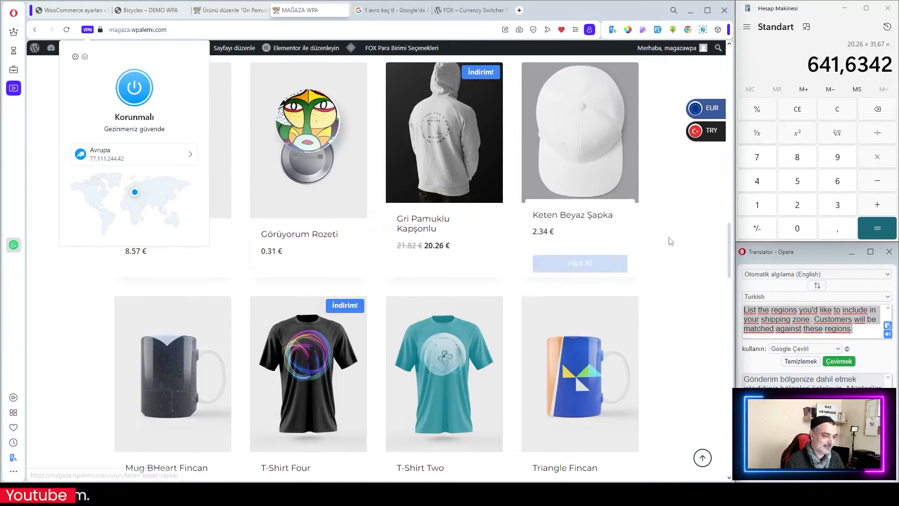
{"action": "left_click", "coordinate": [692, 244]}
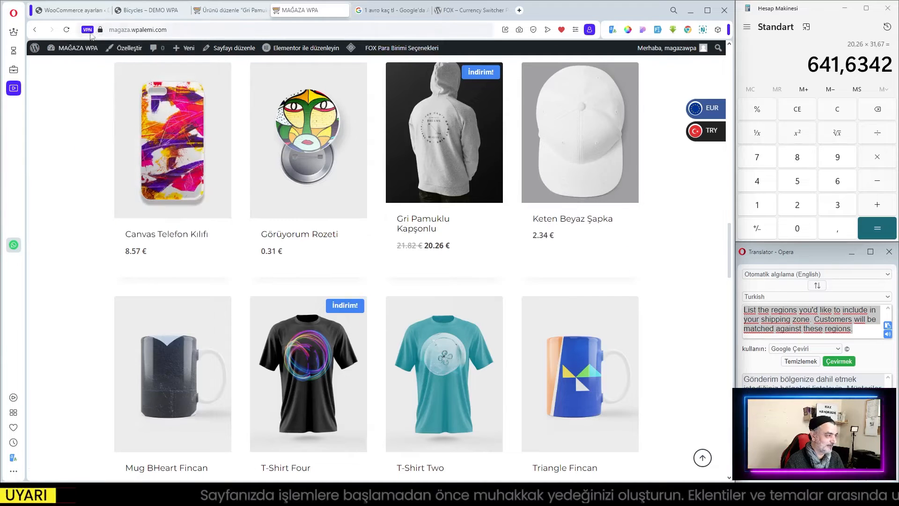
{"action": "left_click", "coordinate": [67, 30]}
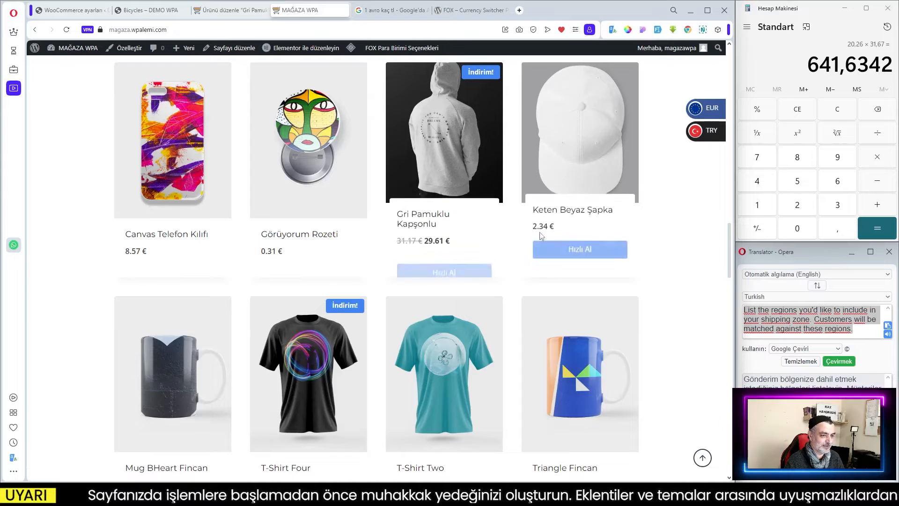
Turn off the browser VPN and reload the shop page to see prices without the European location.
{"action": "scroll", "coordinate": [540, 232], "scroll_direction": "up", "scroll_amount": 1}
{"action": "left_click", "coordinate": [87, 29]}
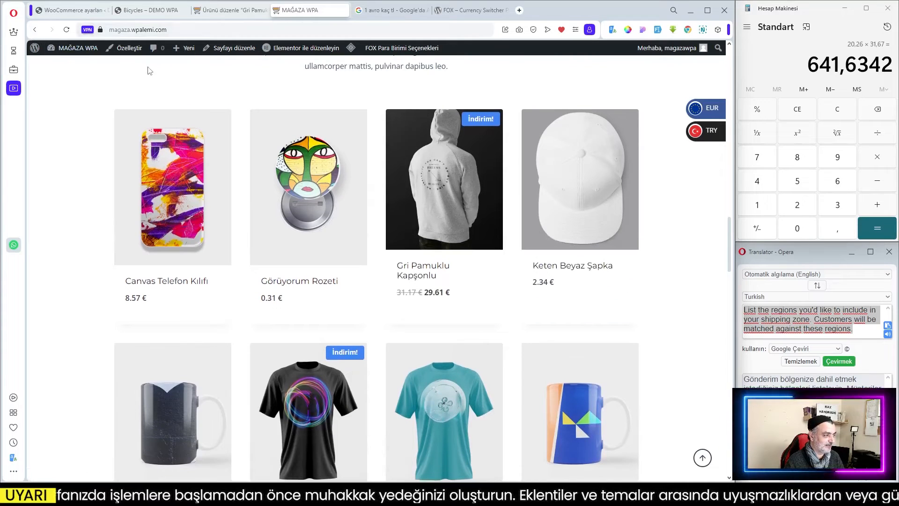
{"action": "left_click", "coordinate": [684, 249]}
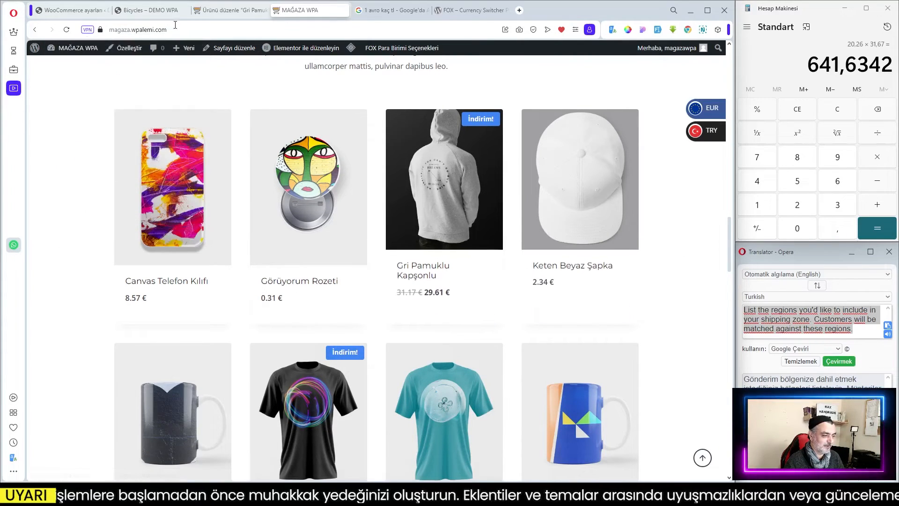
{"action": "left_click", "coordinate": [67, 30]}
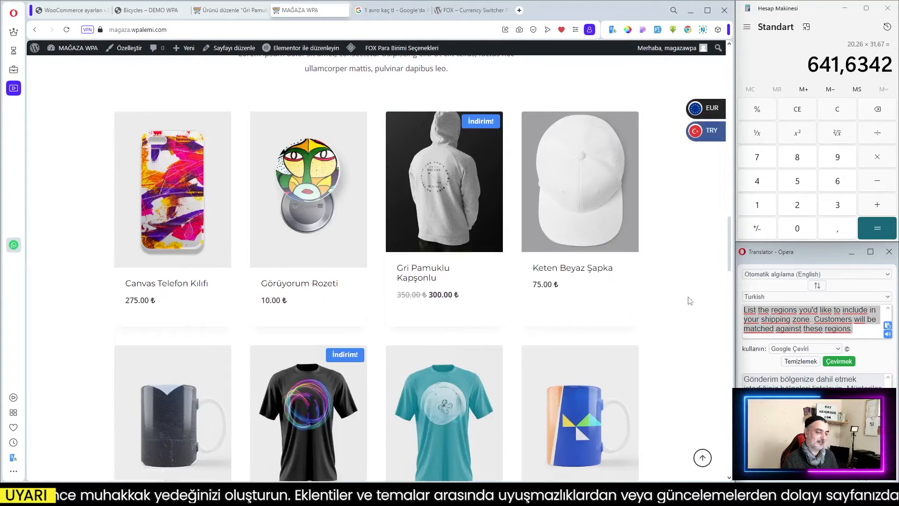
Review the hoodie's regular prices and GeoIP price rules in the product editor, then return to the shop page.
{"action": "scroll", "coordinate": [656, 298], "scroll_direction": "up", "scroll_amount": 3}
{"action": "left_click", "coordinate": [230, 10]}
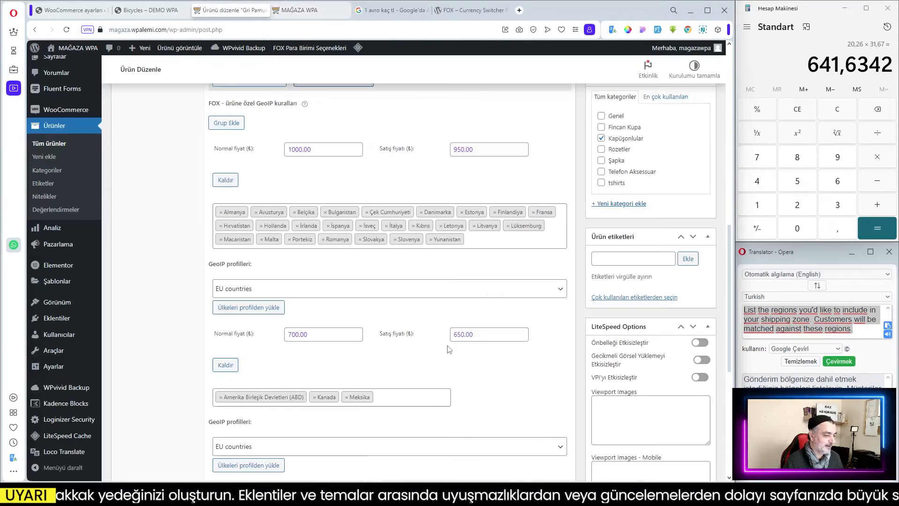
{"action": "scroll", "coordinate": [450, 350], "scroll_direction": "down", "scroll_amount": 2}
{"action": "scroll", "coordinate": [461, 345], "scroll_direction": "up", "scroll_amount": 8}
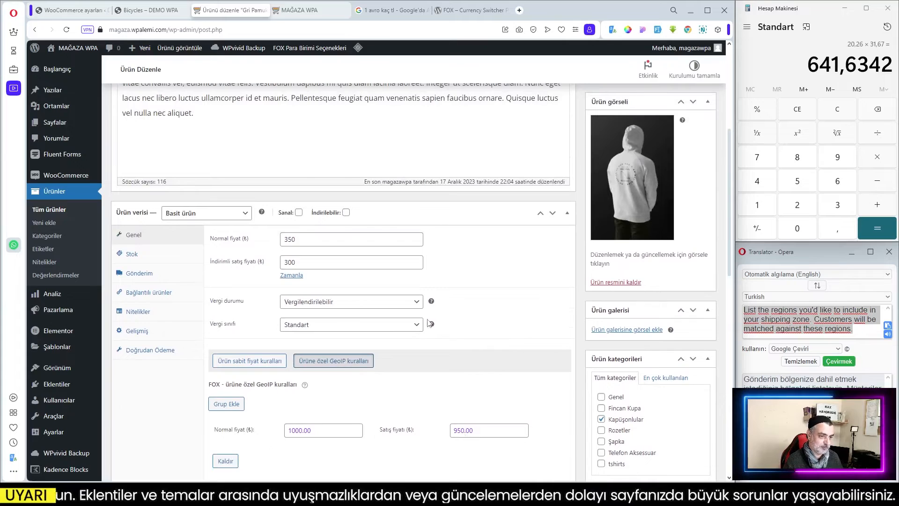
{"action": "scroll", "coordinate": [466, 318], "scroll_direction": "up", "scroll_amount": 3}
{"action": "scroll", "coordinate": [504, 395], "scroll_direction": "down", "scroll_amount": 3}
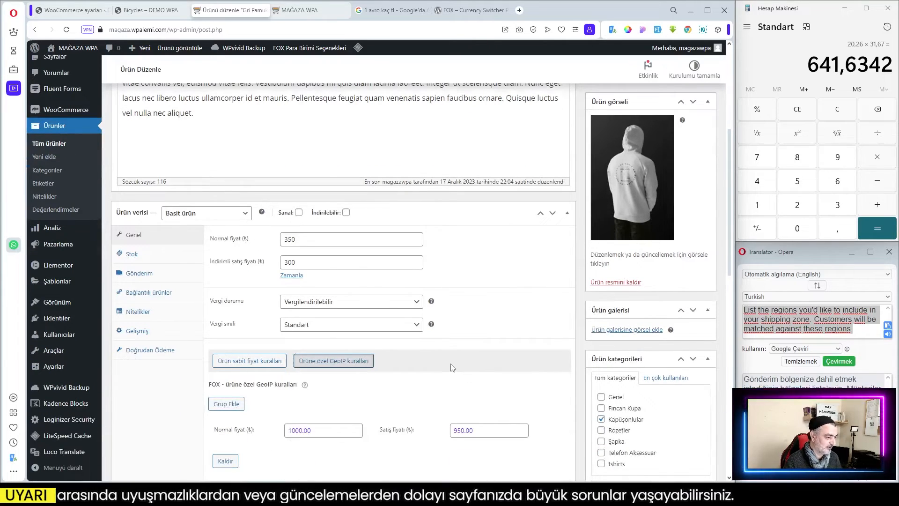
{"action": "scroll", "coordinate": [485, 358], "scroll_direction": "down", "scroll_amount": 5}
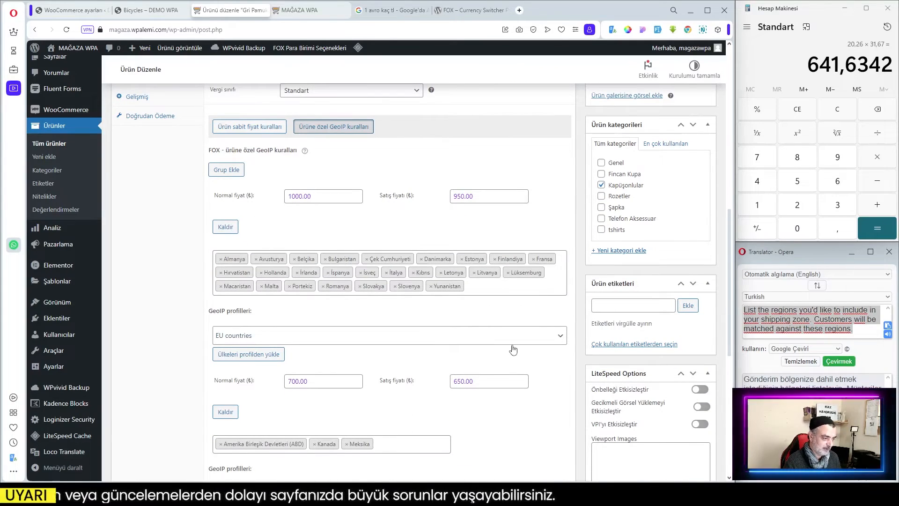
{"action": "scroll", "coordinate": [506, 349], "scroll_direction": "down", "scroll_amount": 2}
{"action": "scroll", "coordinate": [509, 349], "scroll_direction": "down", "scroll_amount": 4}
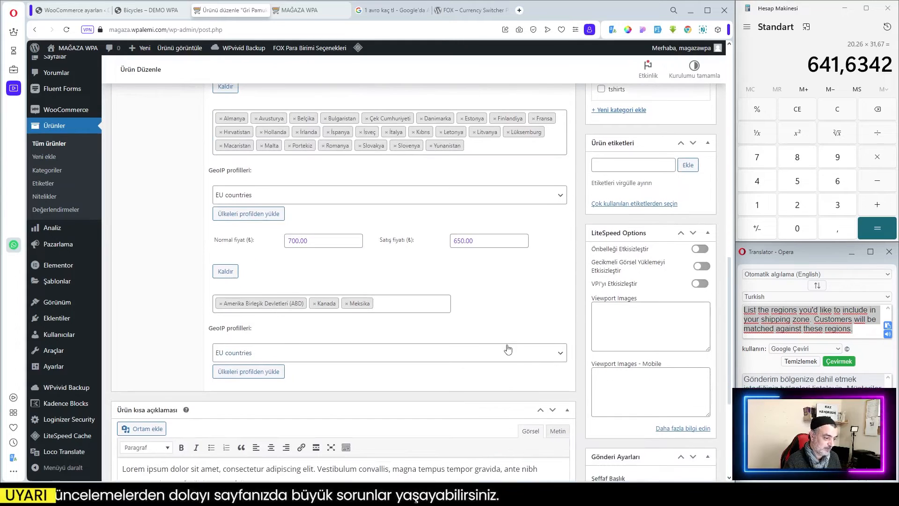
{"action": "scroll", "coordinate": [507, 345], "scroll_direction": "up", "scroll_amount": 8}
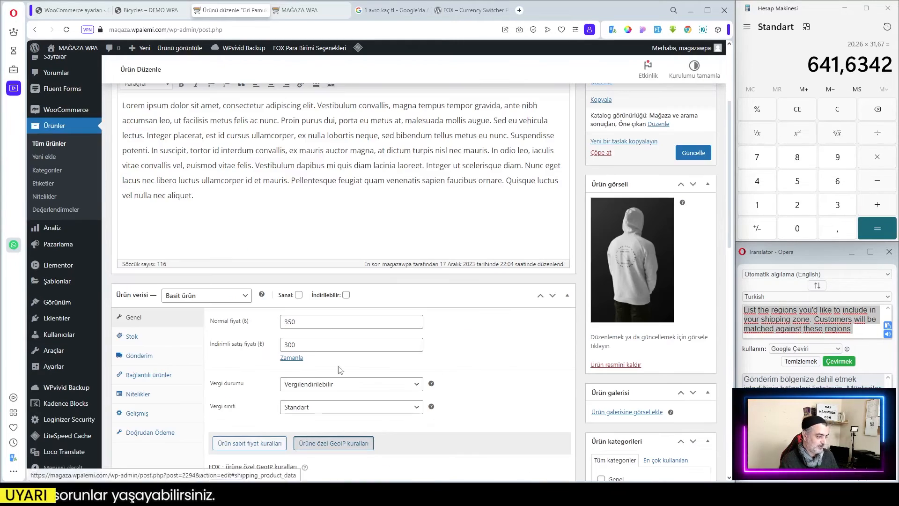
{"action": "scroll", "coordinate": [478, 370], "scroll_direction": "down", "scroll_amount": 2}
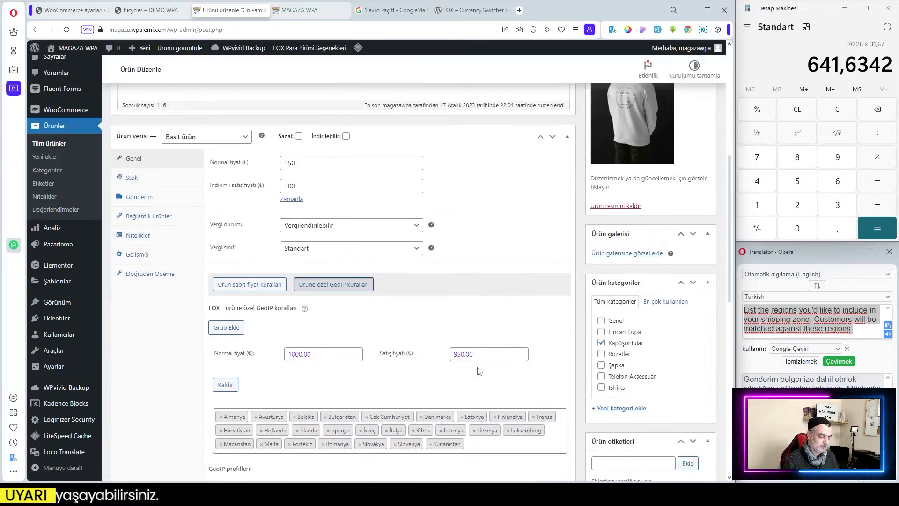
{"action": "scroll", "coordinate": [478, 370], "scroll_direction": "up", "scroll_amount": 6}
{"action": "left_click", "coordinate": [297, 13]}
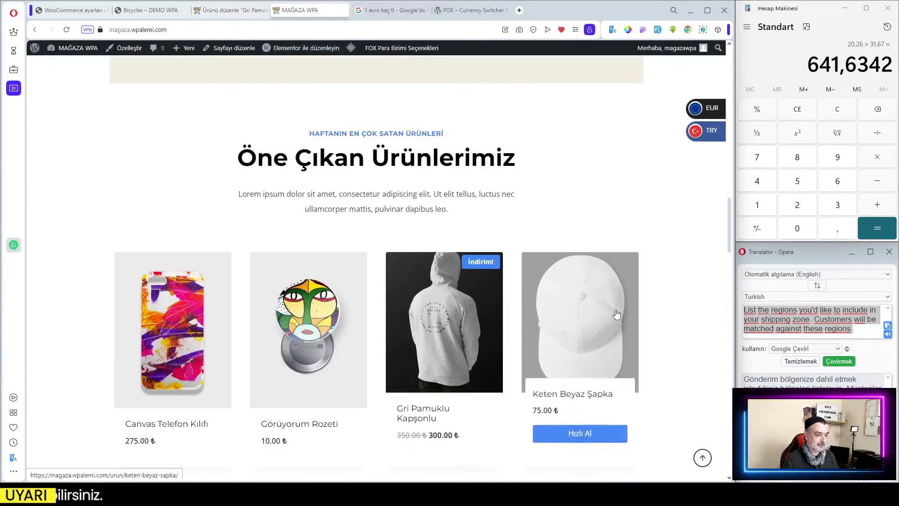
{"action": "scroll", "coordinate": [642, 327], "scroll_direction": "down", "scroll_amount": 3}
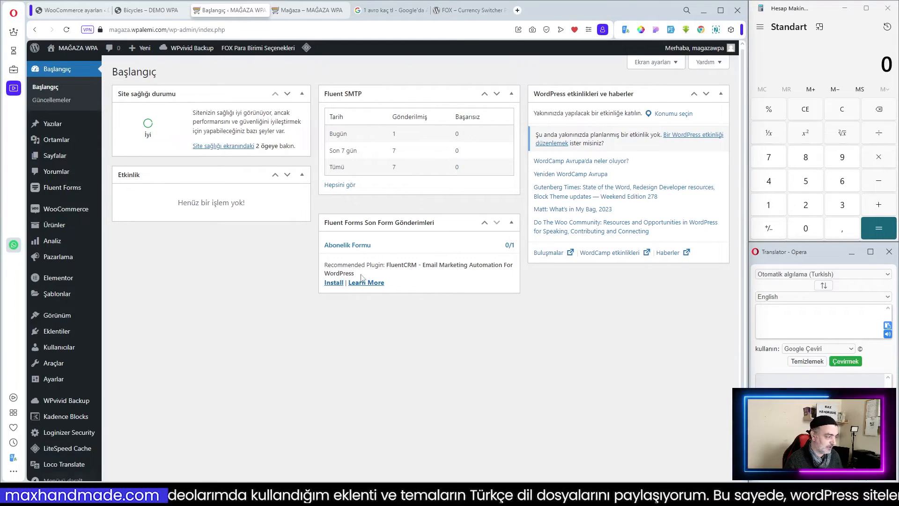
Open the pending order from the WooCommerce orders list and change its currency to TRY, recalculating the order.
{"action": "mouse_move", "coordinate": [74, 209]}
{"action": "left_click", "coordinate": [124, 226]}
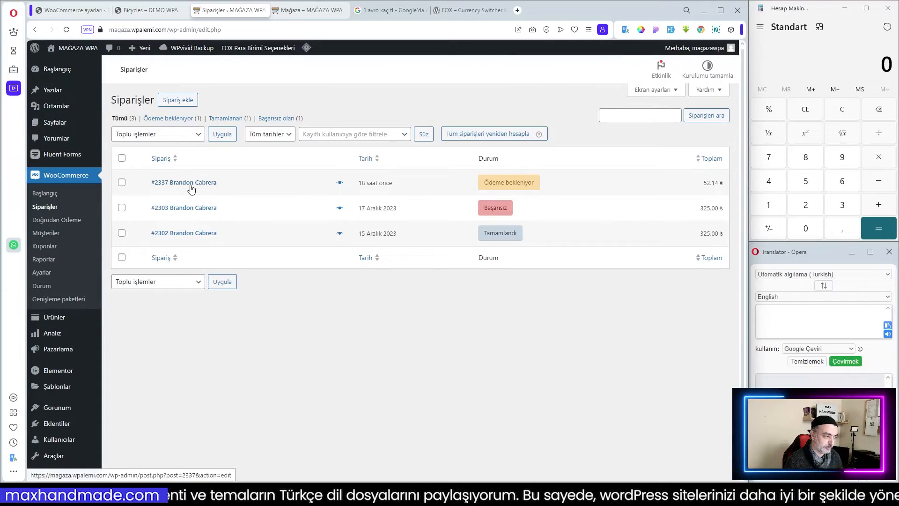
{"action": "left_click", "coordinate": [196, 184]}
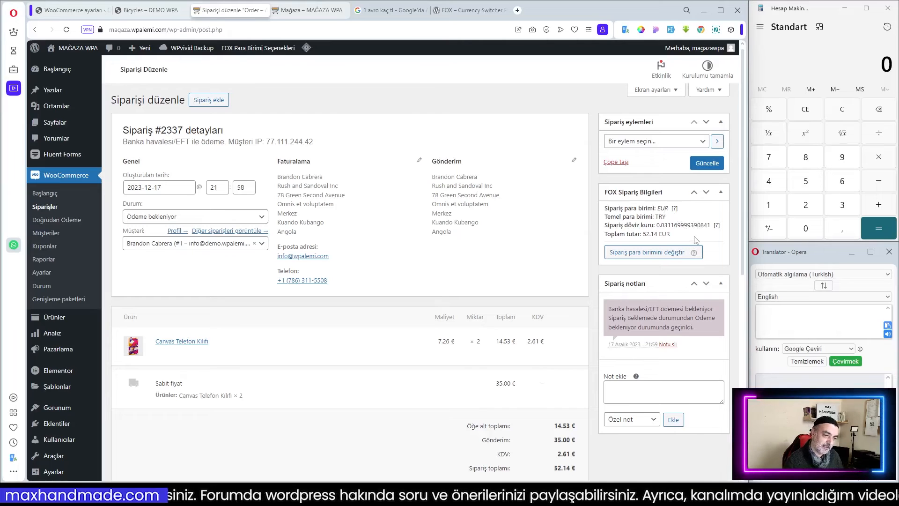
{"action": "left_click", "coordinate": [654, 256]}
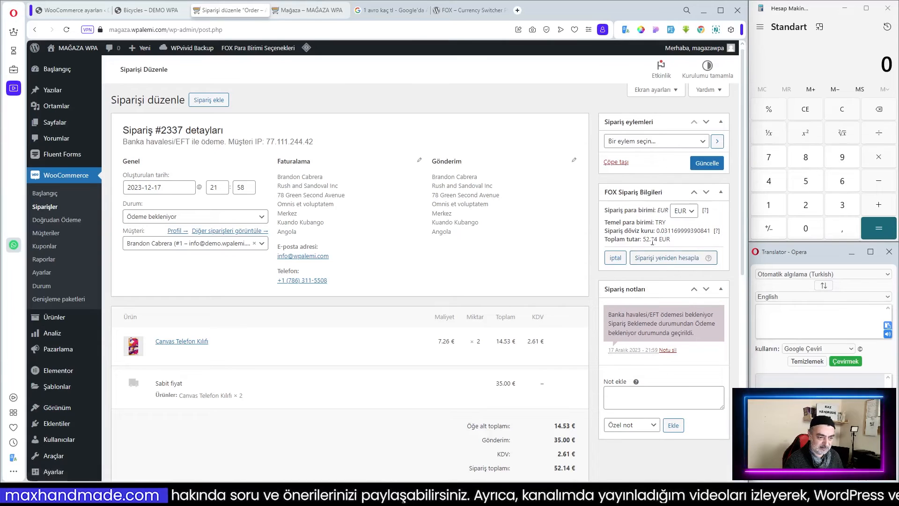
{"action": "left_click", "coordinate": [694, 212]}
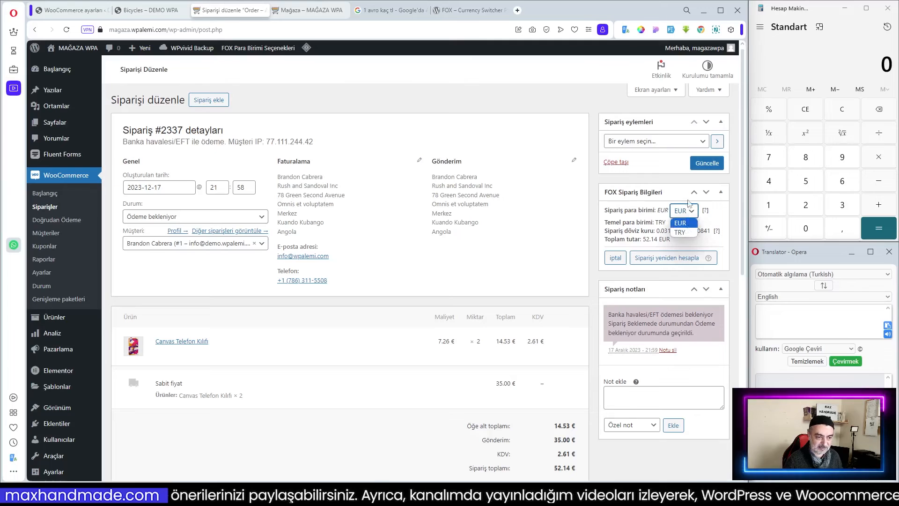
{"action": "left_click", "coordinate": [690, 233]}
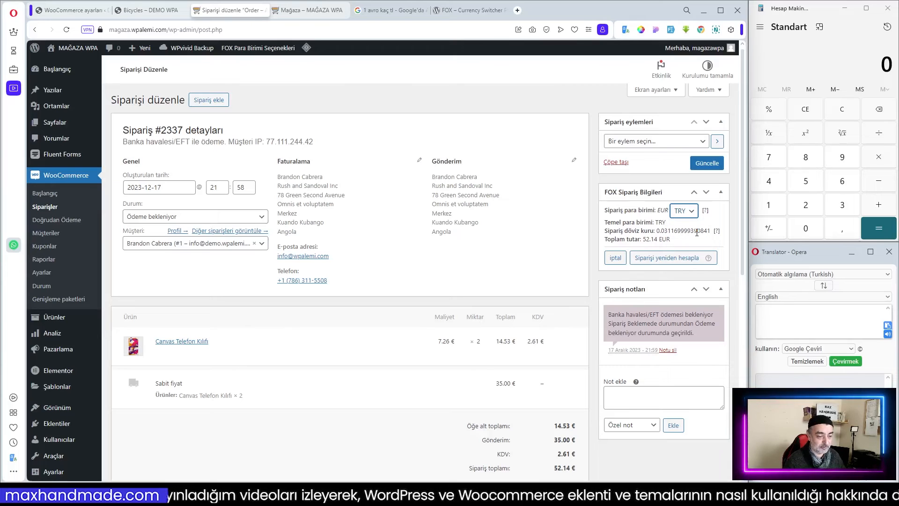
{"action": "left_click", "coordinate": [671, 263]}
{"action": "scroll", "coordinate": [671, 262], "scroll_direction": "down", "scroll_amount": 4}
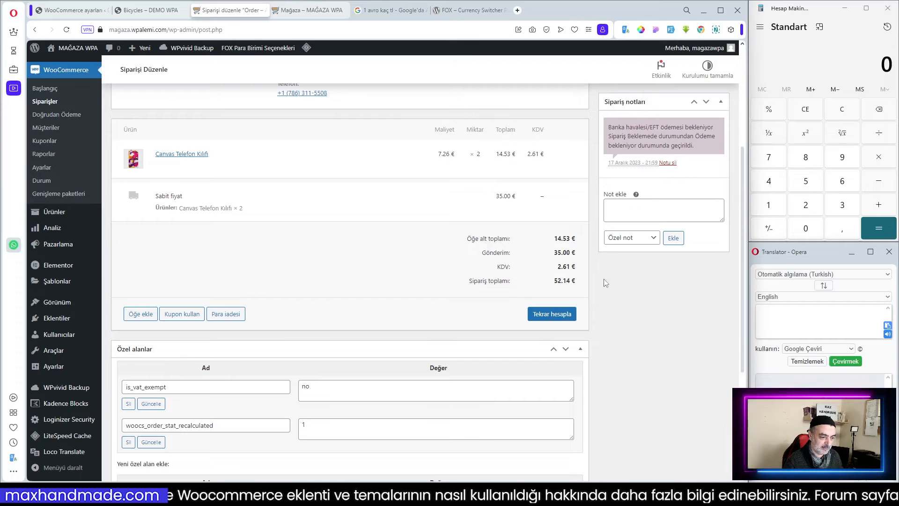
{"action": "scroll", "coordinate": [601, 284], "scroll_direction": "up", "scroll_amount": 3}
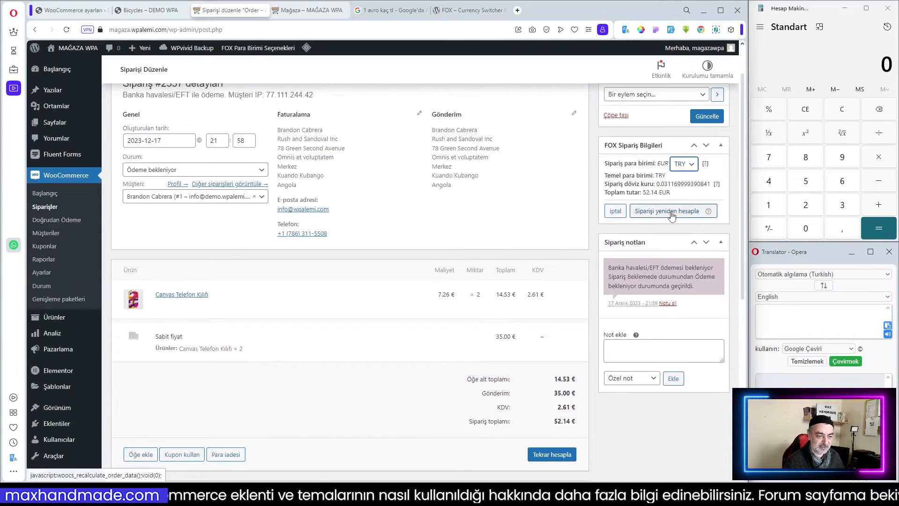
{"action": "left_click", "coordinate": [672, 211]}
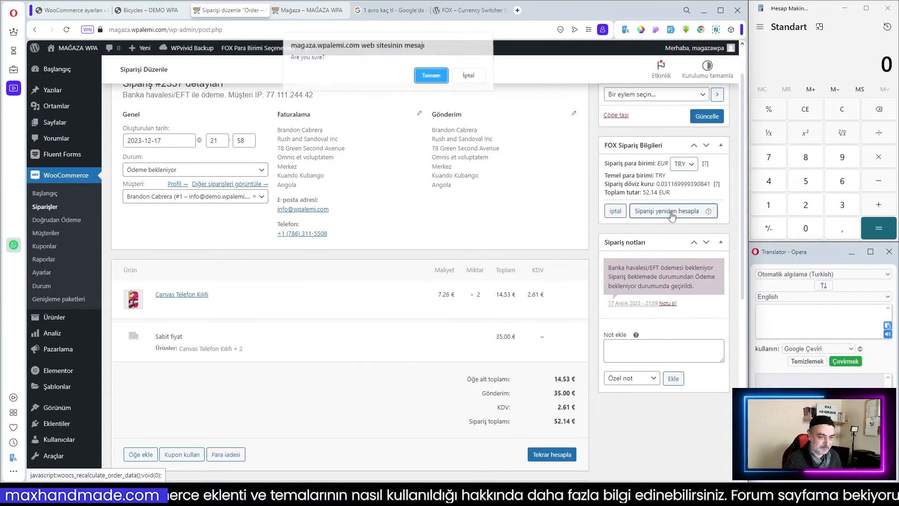
{"action": "left_click", "coordinate": [426, 82]}
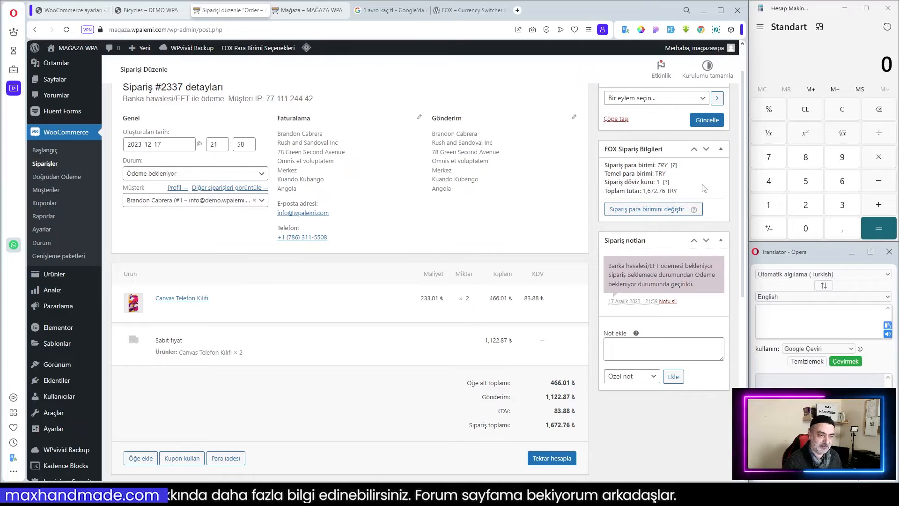
Multiply 52 by 31 in the Calculator and compare it with the order's totals.
{"action": "left_click", "coordinate": [806, 184]}
{"action": "left_click", "coordinate": [806, 205]}
{"action": "left_click", "coordinate": [880, 158]}
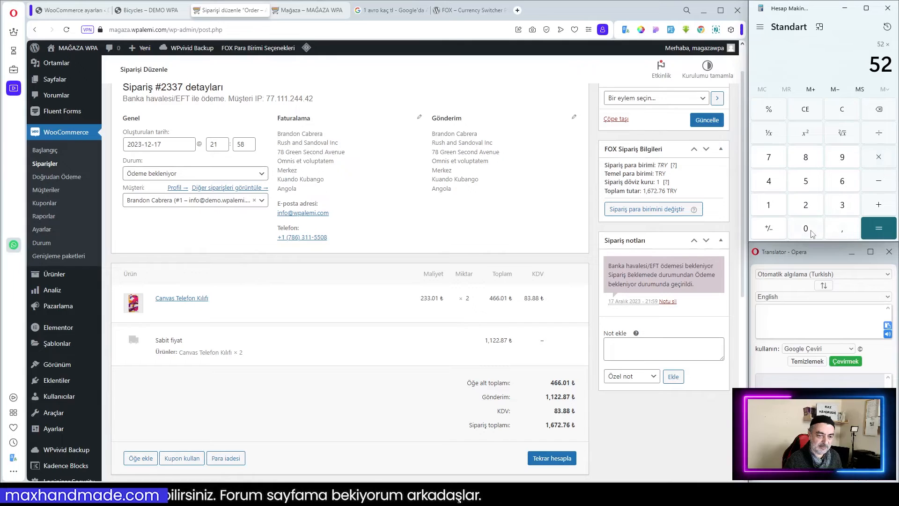
{"action": "left_click", "coordinate": [846, 206]}
{"action": "left_click", "coordinate": [768, 206]}
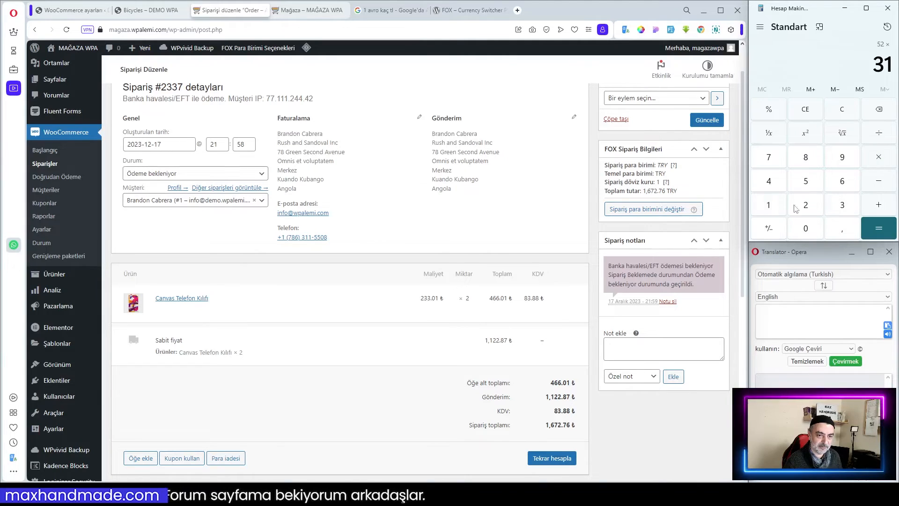
{"action": "left_click", "coordinate": [882, 230]}
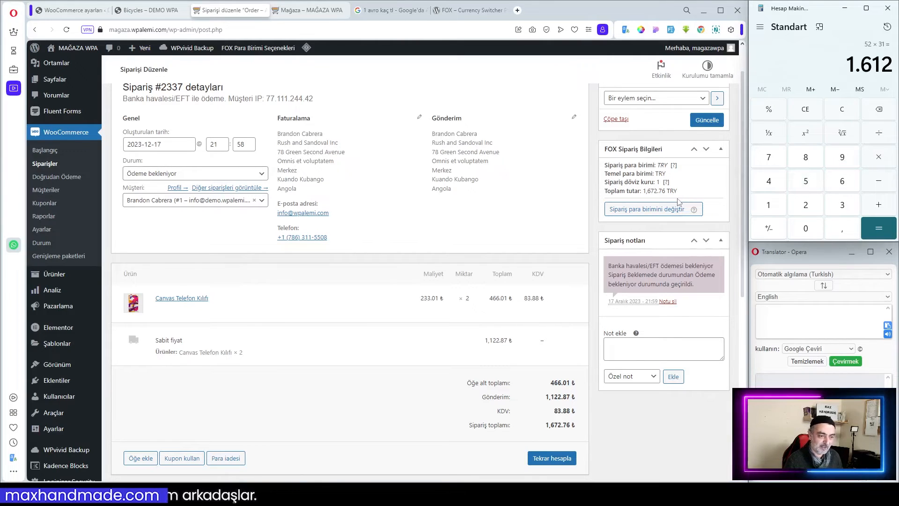
{"action": "scroll", "coordinate": [547, 375], "scroll_direction": "down", "scroll_amount": 1}
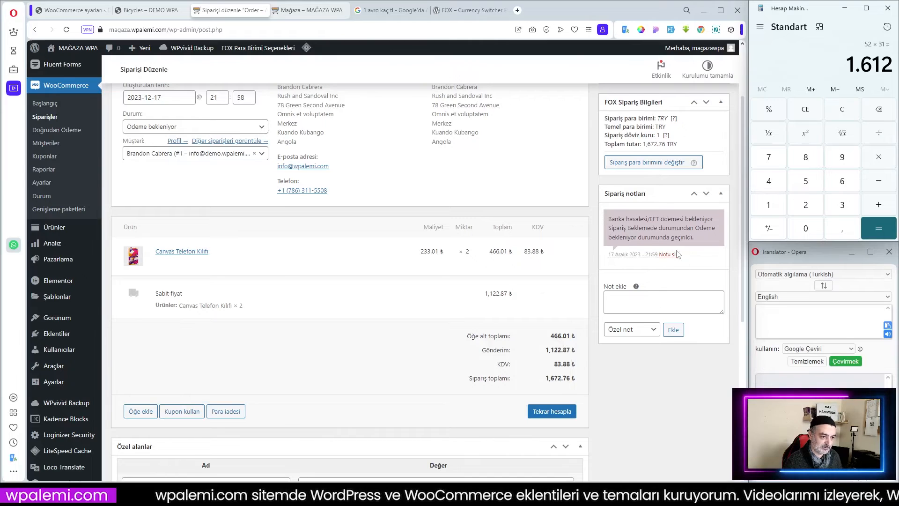
{"action": "scroll", "coordinate": [648, 259], "scroll_direction": "up", "scroll_amount": 2}
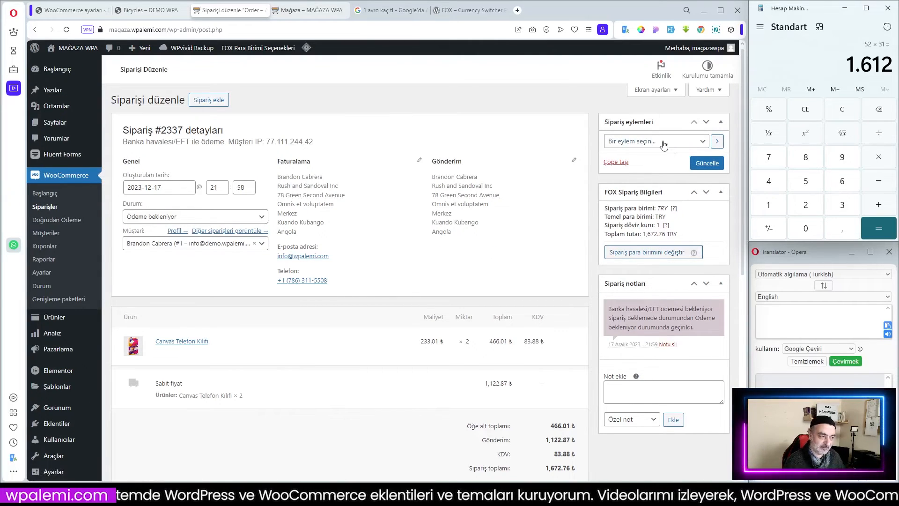
Change the order's currency back to EUR, recalculate the order, and review its totals.
{"action": "left_click", "coordinate": [651, 255]}
{"action": "left_click", "coordinate": [684, 211]}
{"action": "left_click", "coordinate": [680, 222]}
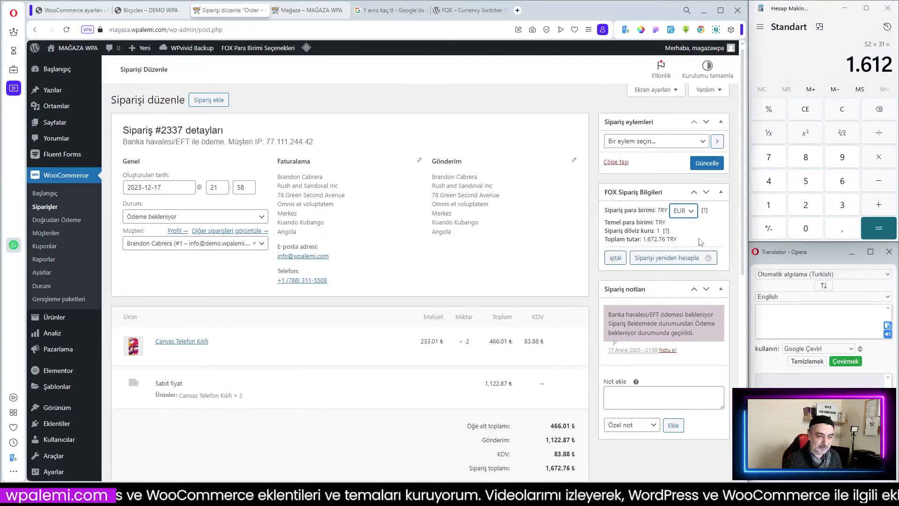
{"action": "left_click", "coordinate": [669, 260]}
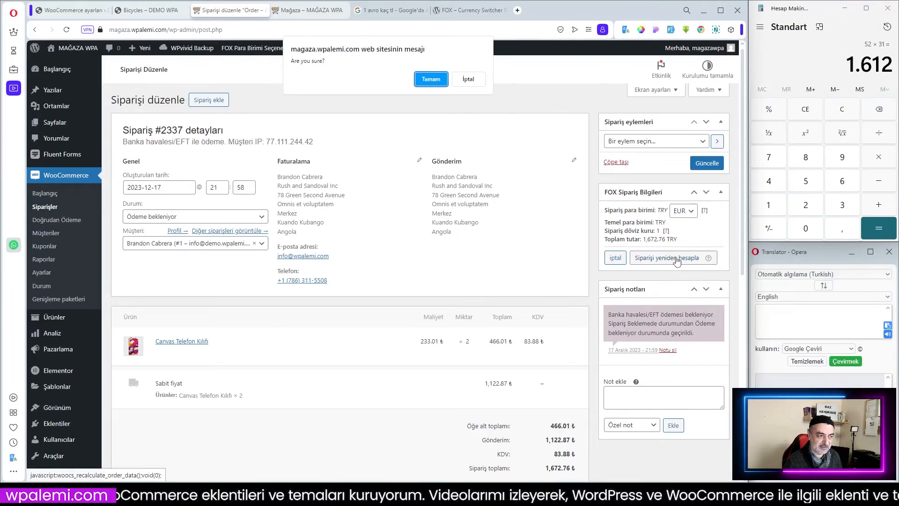
{"action": "left_click", "coordinate": [434, 82]}
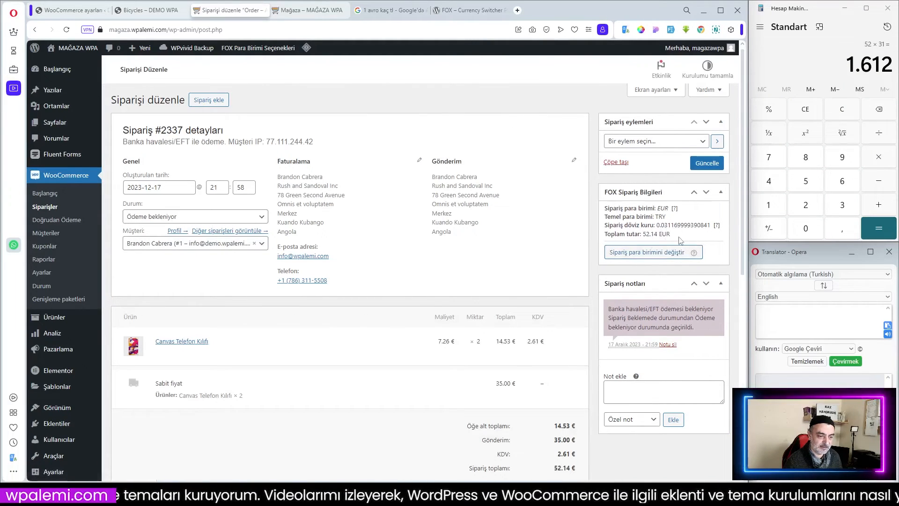
{"action": "scroll", "coordinate": [703, 235], "scroll_direction": "down", "scroll_amount": 1}
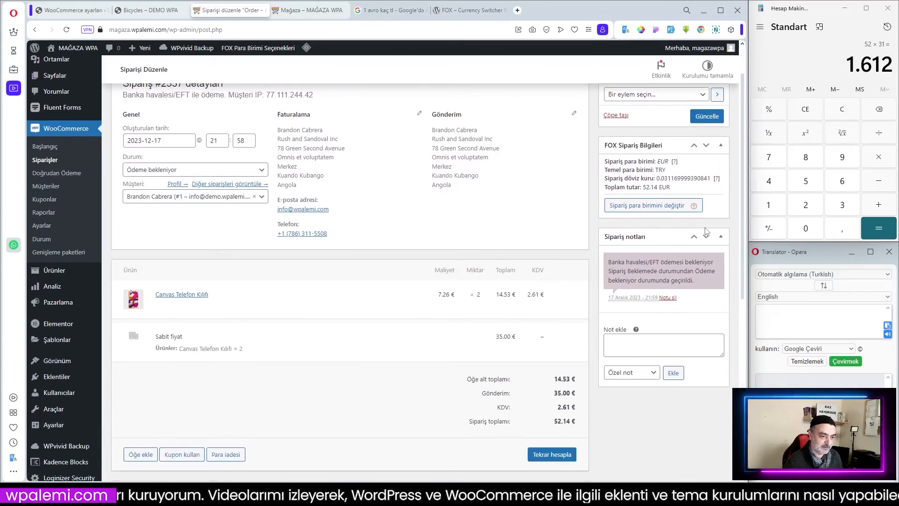
{"action": "scroll", "coordinate": [705, 231], "scroll_direction": "down", "scroll_amount": 3}
{"action": "scroll", "coordinate": [698, 228], "scroll_direction": "up", "scroll_amount": 4}
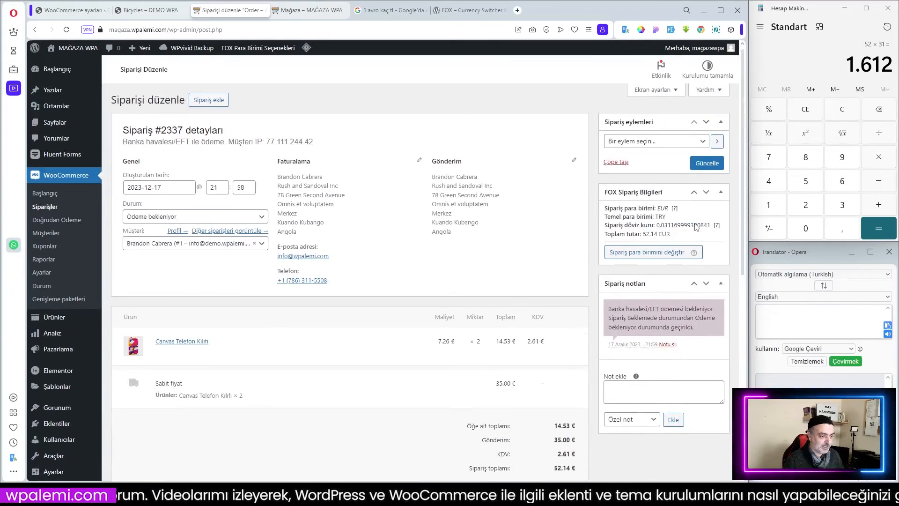
{"action": "scroll", "coordinate": [617, 206], "scroll_direction": "down", "scroll_amount": 3}
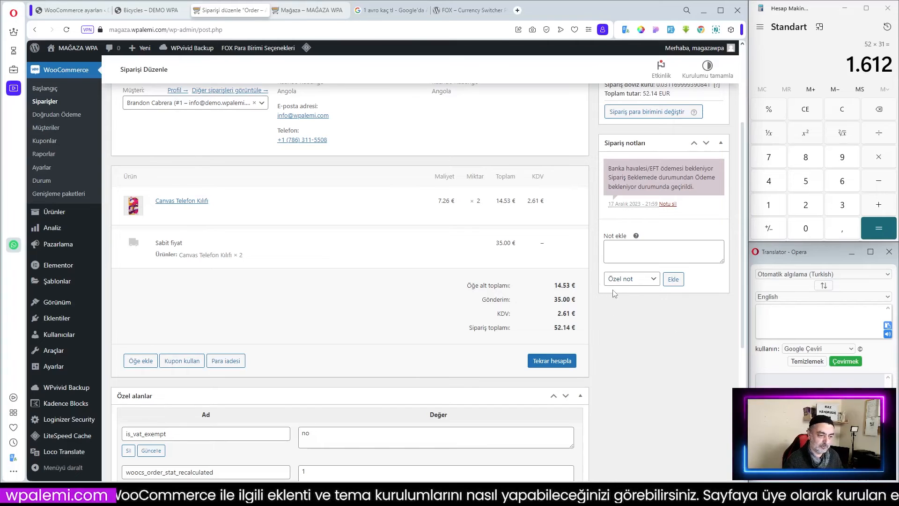
Return to the shop page and compare its product listing and prices with the Bicycles demo site.
{"action": "scroll", "coordinate": [546, 283], "scroll_direction": "up", "scroll_amount": 1}
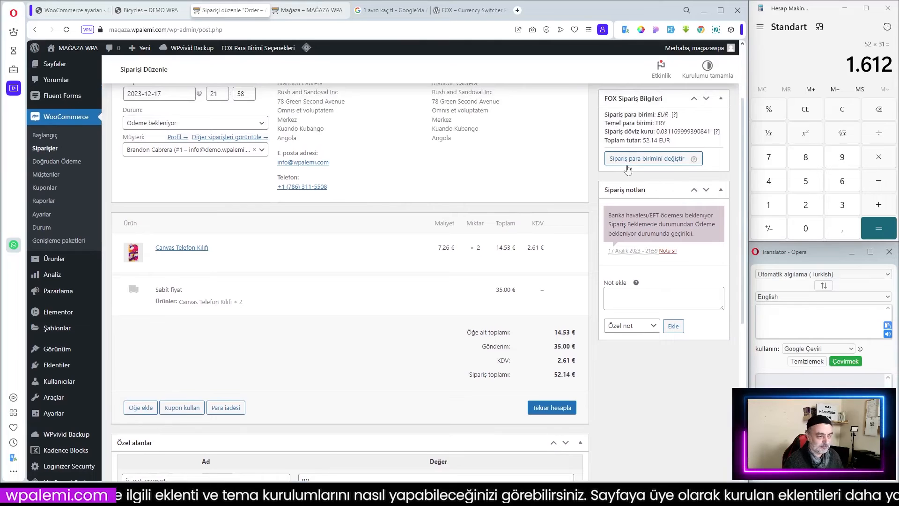
{"action": "scroll", "coordinate": [343, 195], "scroll_direction": "up", "scroll_amount": 2}
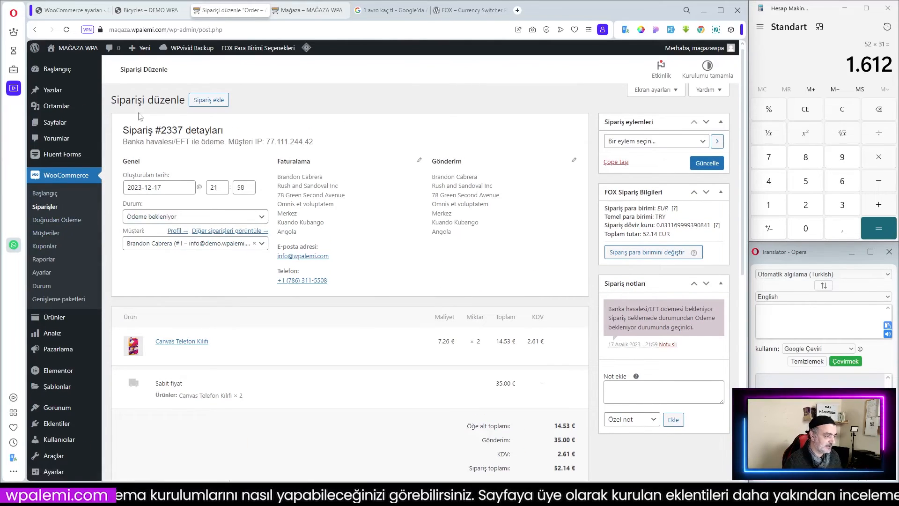
{"action": "left_click", "coordinate": [308, 10]}
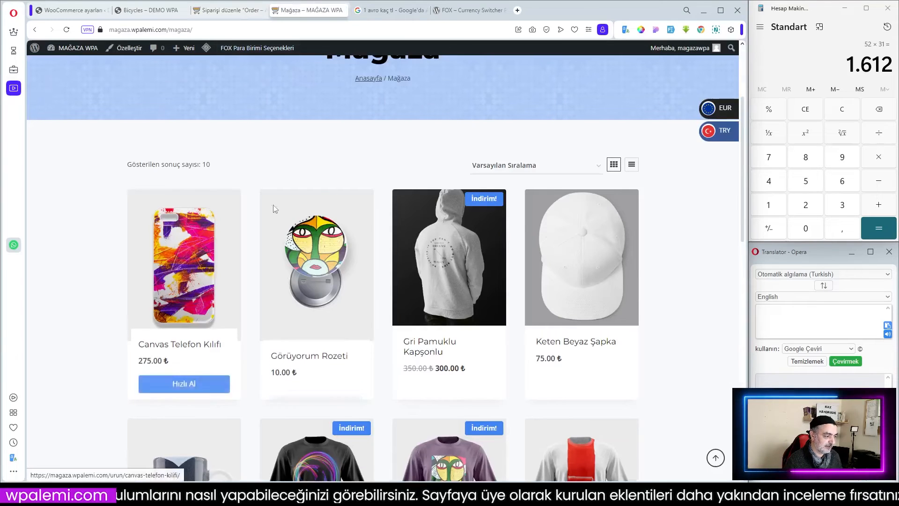
{"action": "scroll", "coordinate": [333, 183], "scroll_direction": "up", "scroll_amount": 3}
{"action": "left_click", "coordinate": [401, 123]}
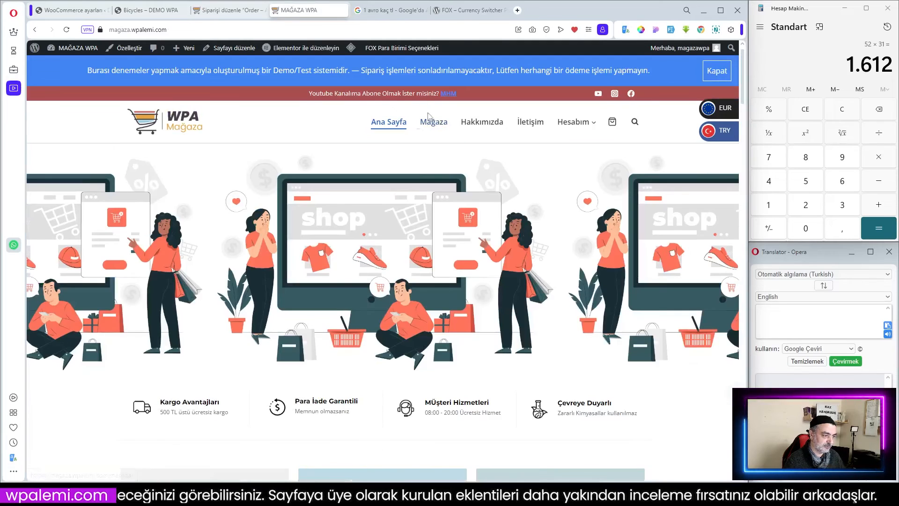
{"action": "left_click", "coordinate": [430, 119]}
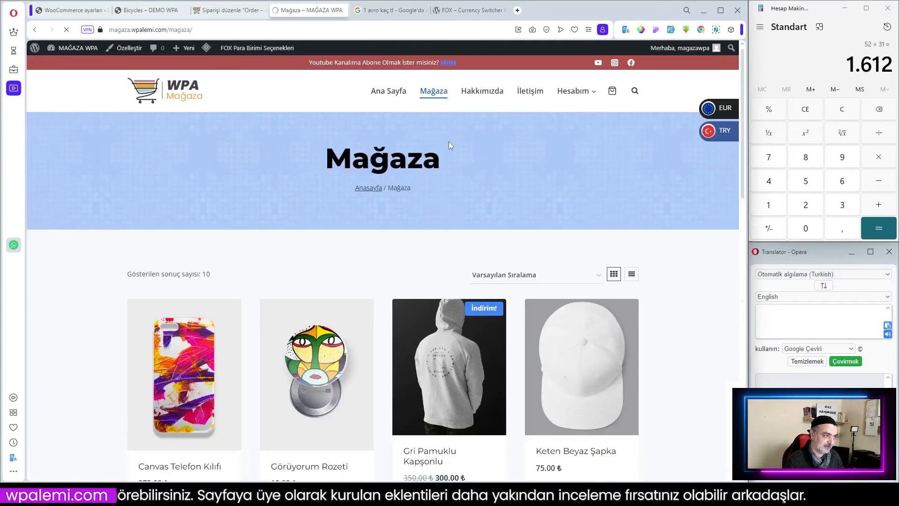
{"action": "scroll", "coordinate": [443, 281], "scroll_direction": "down", "scroll_amount": 5}
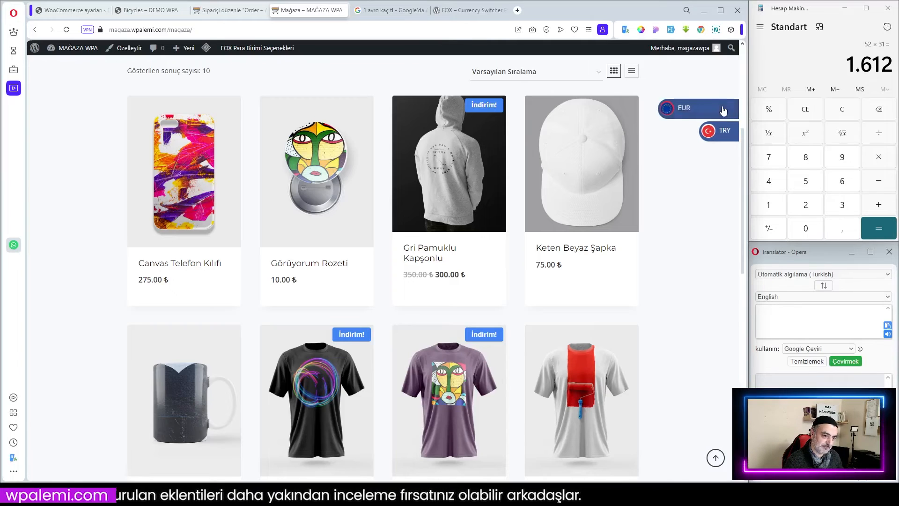
{"action": "scroll", "coordinate": [84, 183], "scroll_direction": "up", "scroll_amount": 3}
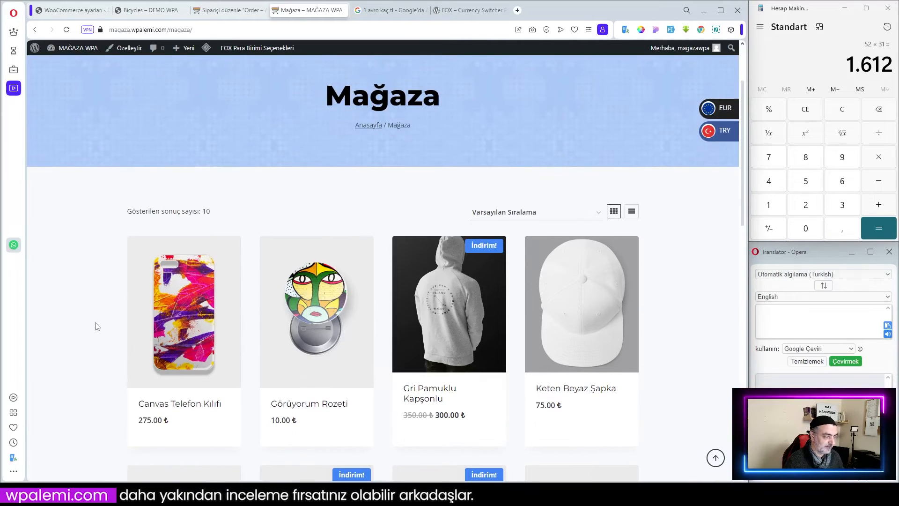
{"action": "mouse_move", "coordinate": [349, 330]}
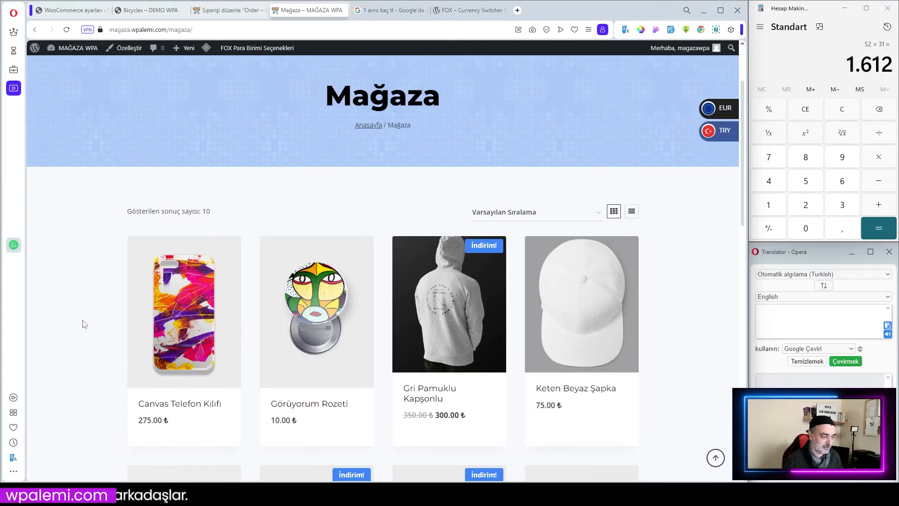
{"action": "left_click", "coordinate": [149, 10]}
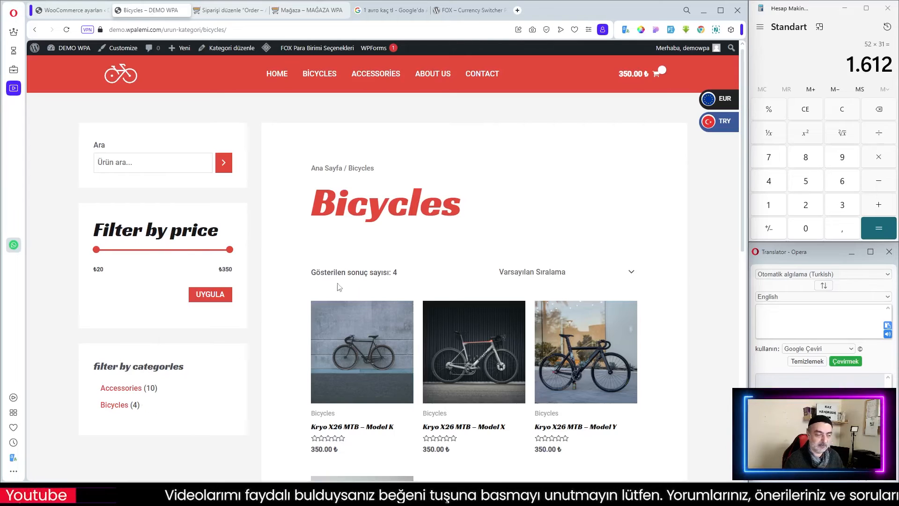
{"action": "left_click", "coordinate": [313, 10]}
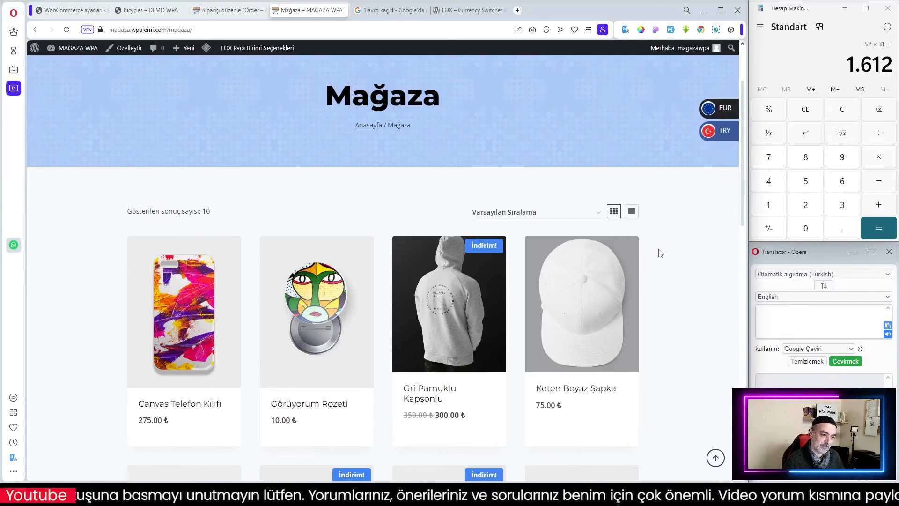
Give the Mağaza page a left sidebar layout using Sidebar 1, update it, and reload the shop page.
{"action": "left_click", "coordinate": [242, 10]}
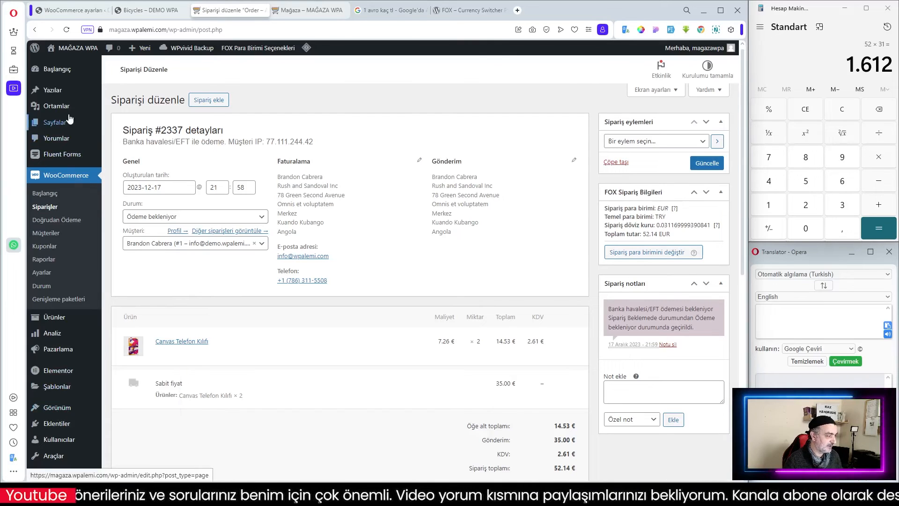
{"action": "left_click", "coordinate": [55, 123]}
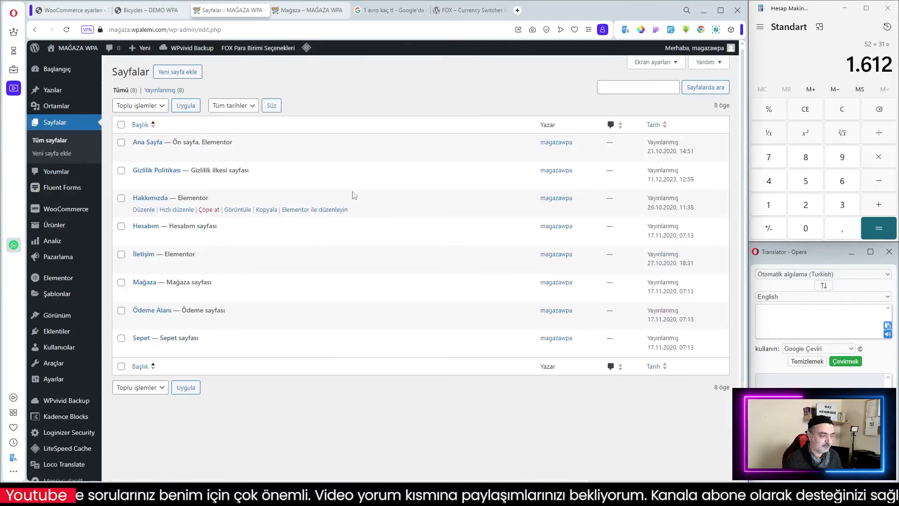
{"action": "left_click", "coordinate": [144, 293]}
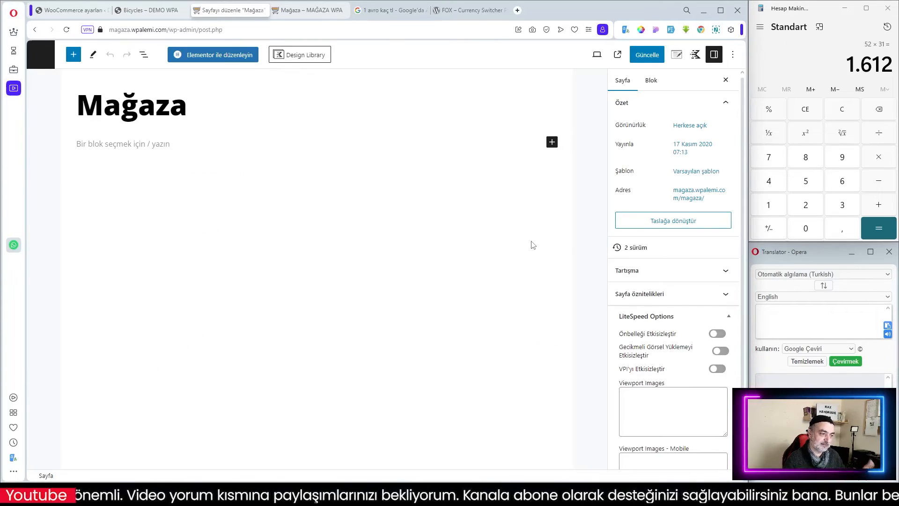
{"action": "left_click", "coordinate": [676, 56]}
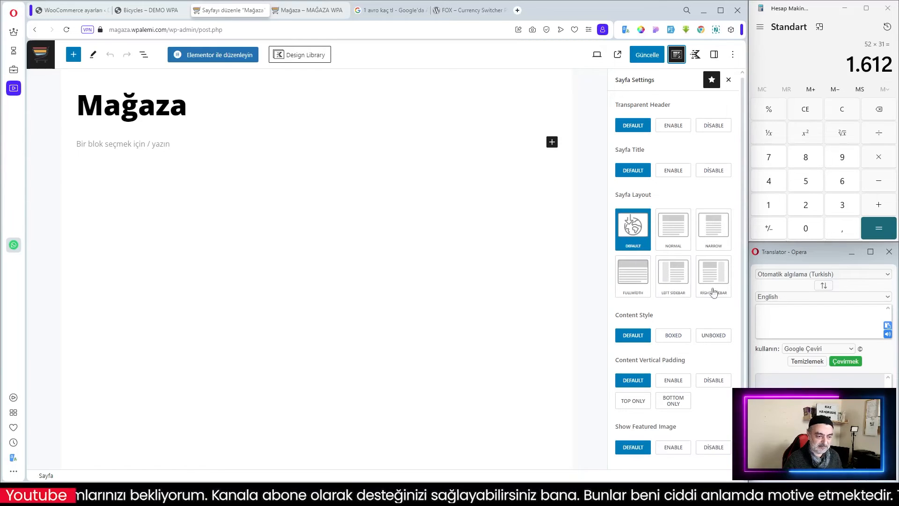
{"action": "left_click", "coordinate": [674, 280]}
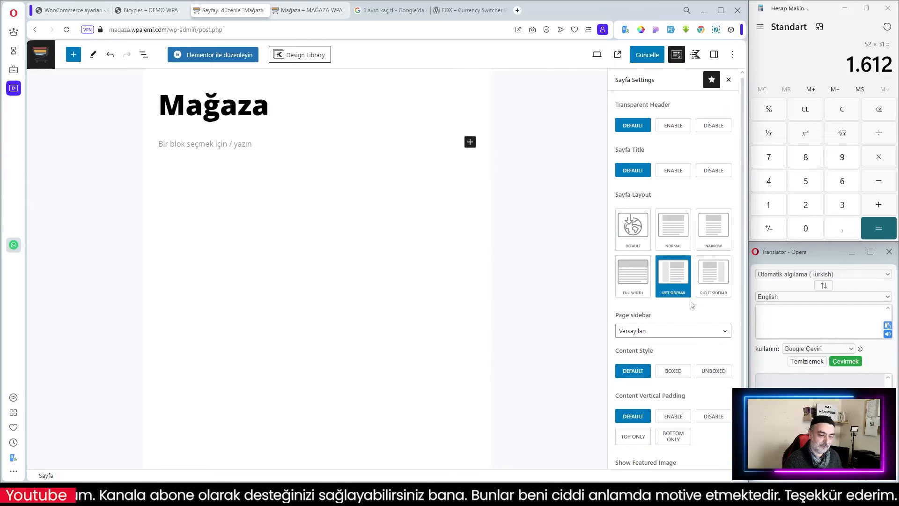
{"action": "scroll", "coordinate": [683, 299], "scroll_direction": "down", "scroll_amount": 2}
{"action": "left_click", "coordinate": [650, 256]}
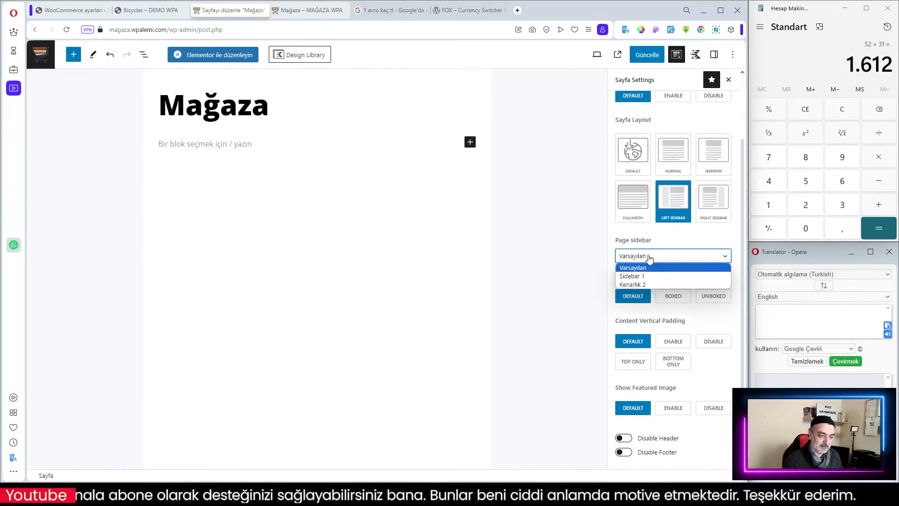
{"action": "left_click", "coordinate": [646, 277]}
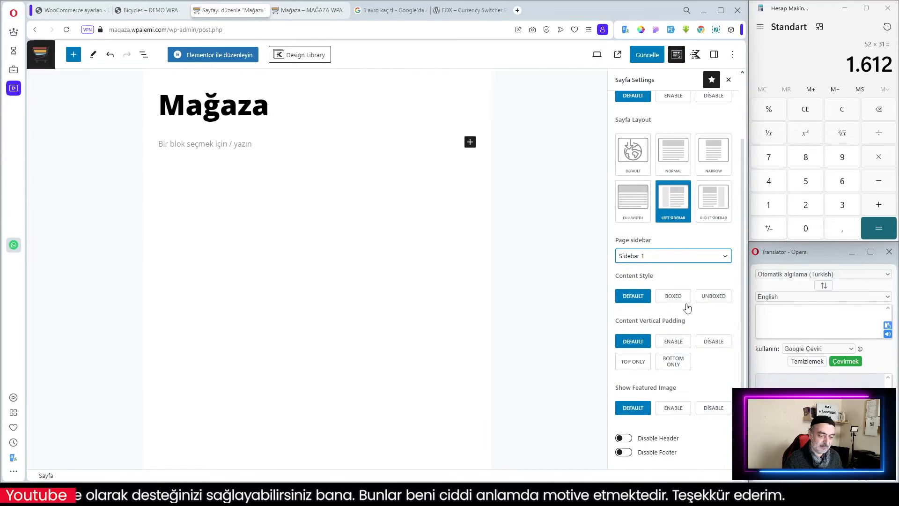
{"action": "scroll", "coordinate": [703, 229], "scroll_direction": "up", "scroll_amount": 2}
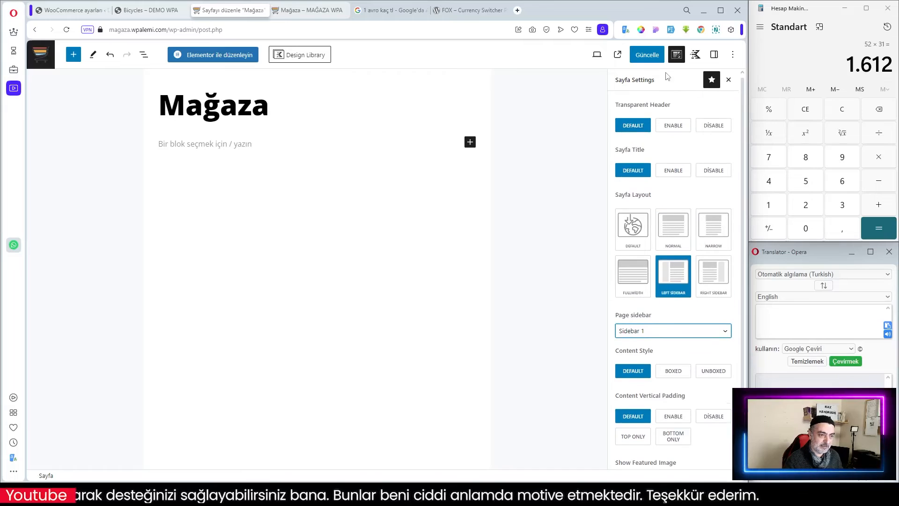
{"action": "left_click", "coordinate": [649, 55]}
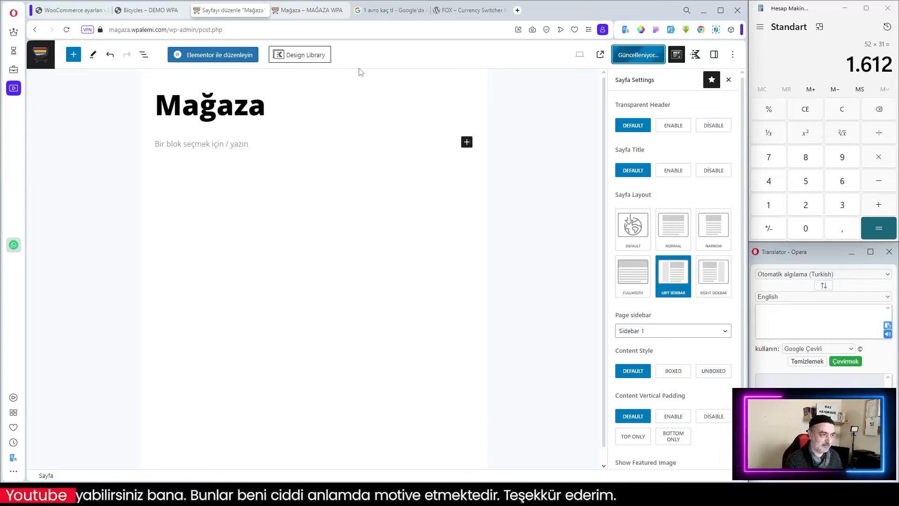
{"action": "left_click", "coordinate": [312, 14]}
{"action": "key", "text": "F5"}
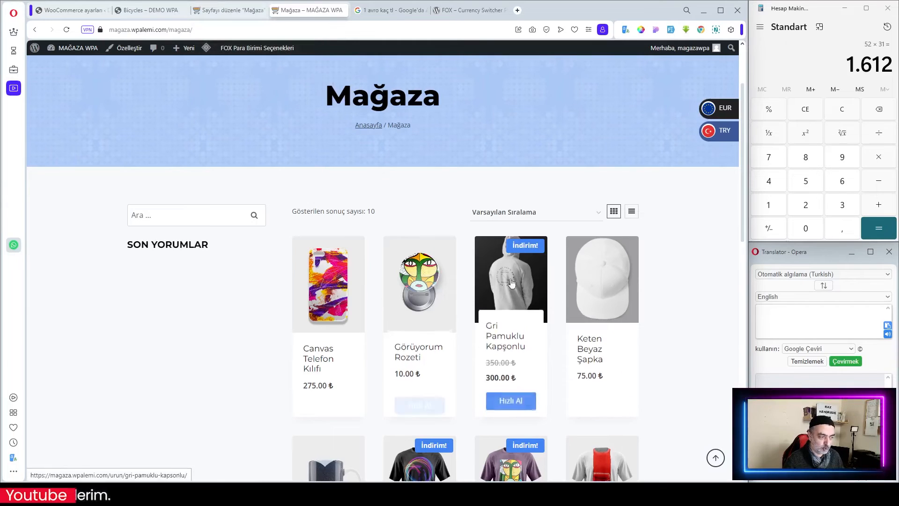
Open the theme customizer's WooCommerce Product Catalog settings and set products per row to 3.
{"action": "left_click", "coordinate": [246, 15]}
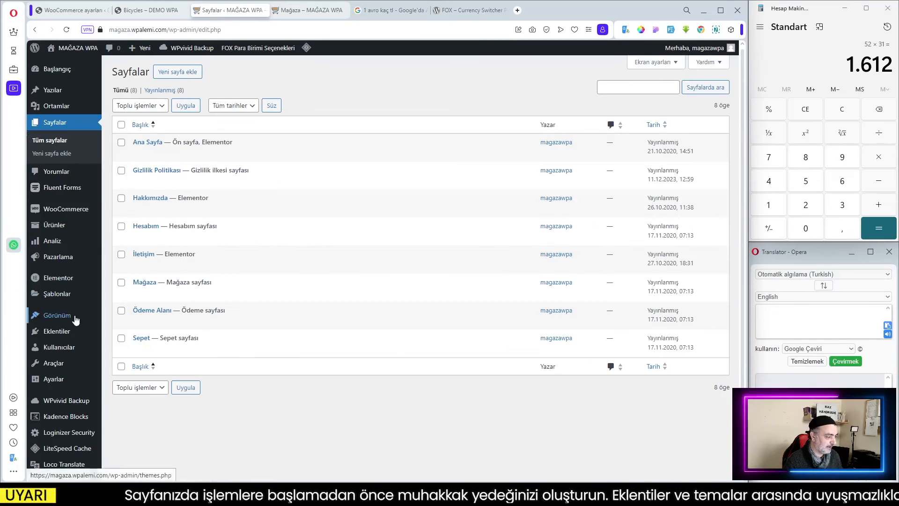
{"action": "mouse_move", "coordinate": [52, 317]}
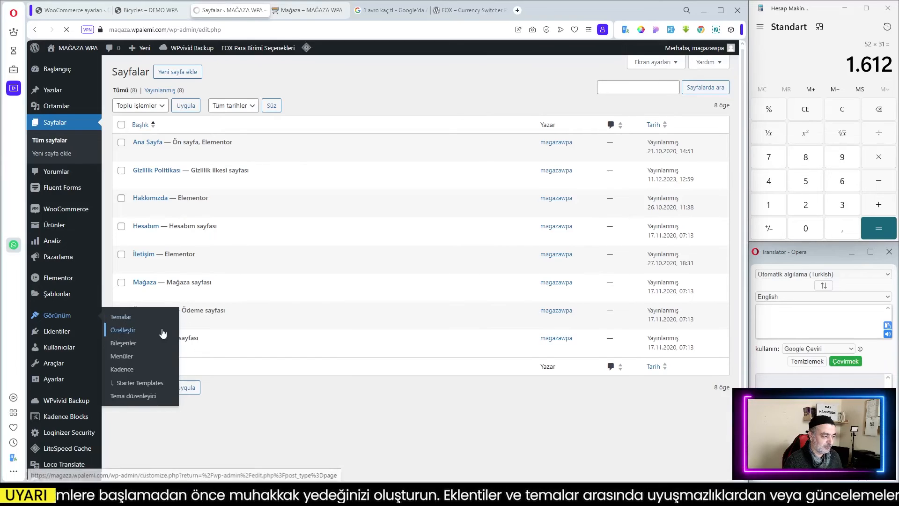
{"action": "left_click", "coordinate": [143, 333]}
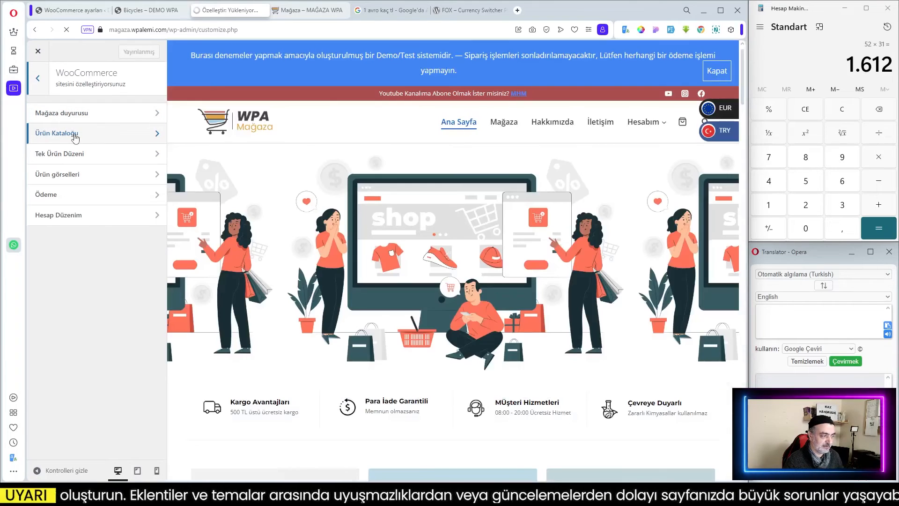
{"action": "scroll", "coordinate": [453, 244], "scroll_direction": "down", "scroll_amount": 3}
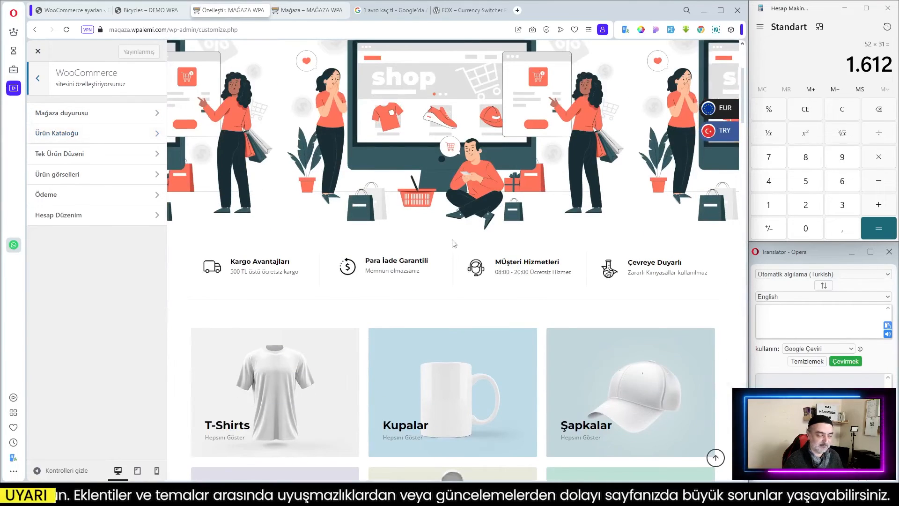
{"action": "scroll", "coordinate": [453, 244], "scroll_direction": "up", "scroll_amount": 1}
{"action": "left_click", "coordinate": [60, 134]}
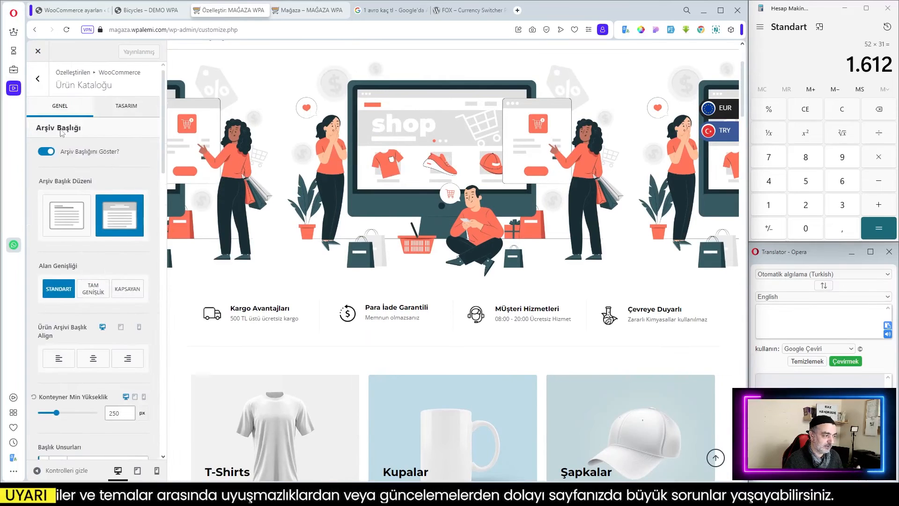
{"action": "scroll", "coordinate": [115, 288], "scroll_direction": "down", "scroll_amount": 4}
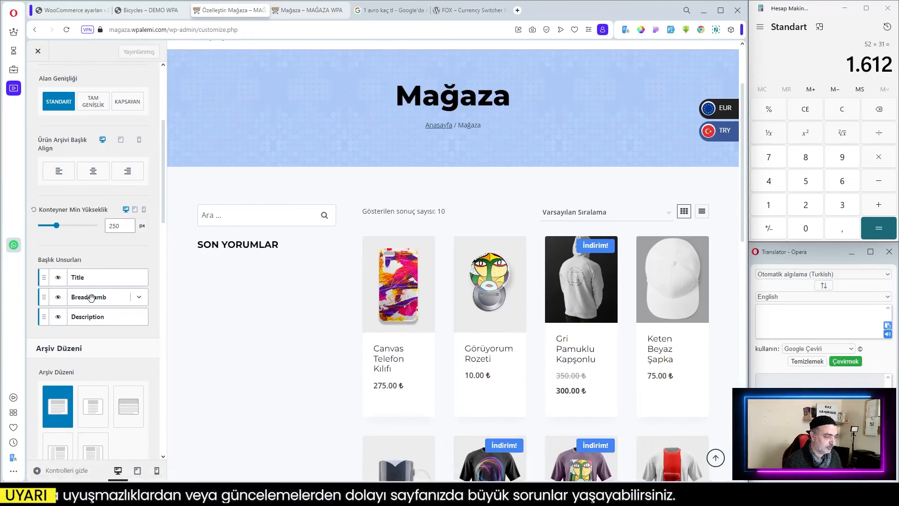
{"action": "scroll", "coordinate": [121, 300], "scroll_direction": "down", "scroll_amount": 3}
{"action": "scroll", "coordinate": [120, 304], "scroll_direction": "down", "scroll_amount": 8}
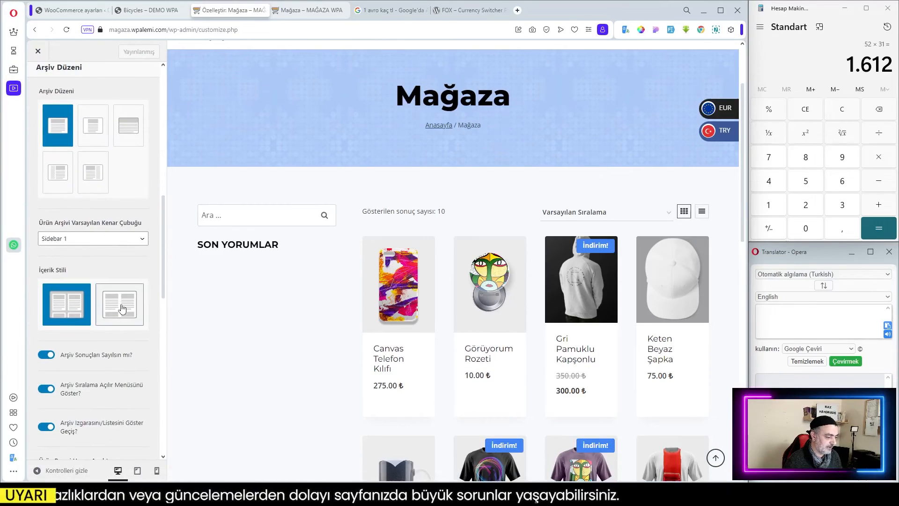
{"action": "scroll", "coordinate": [122, 308], "scroll_direction": "down", "scroll_amount": 5}
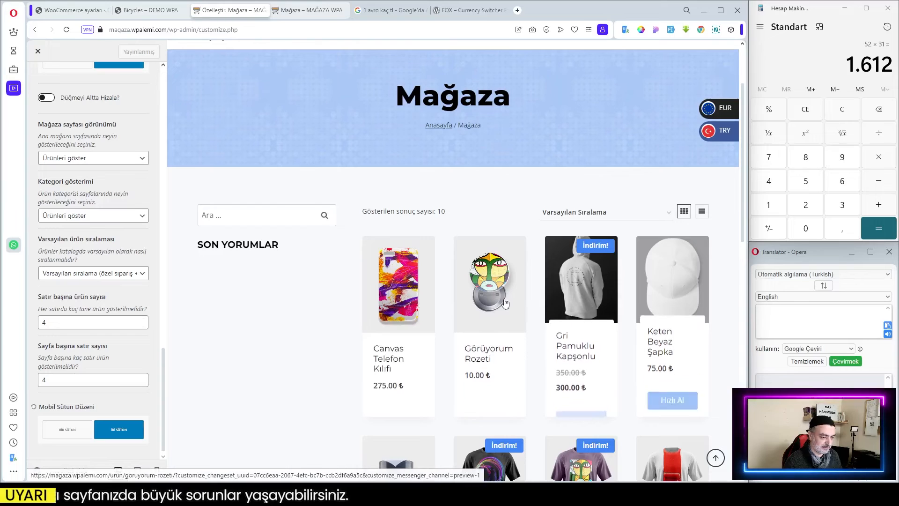
{"action": "left_click", "coordinate": [141, 325]}
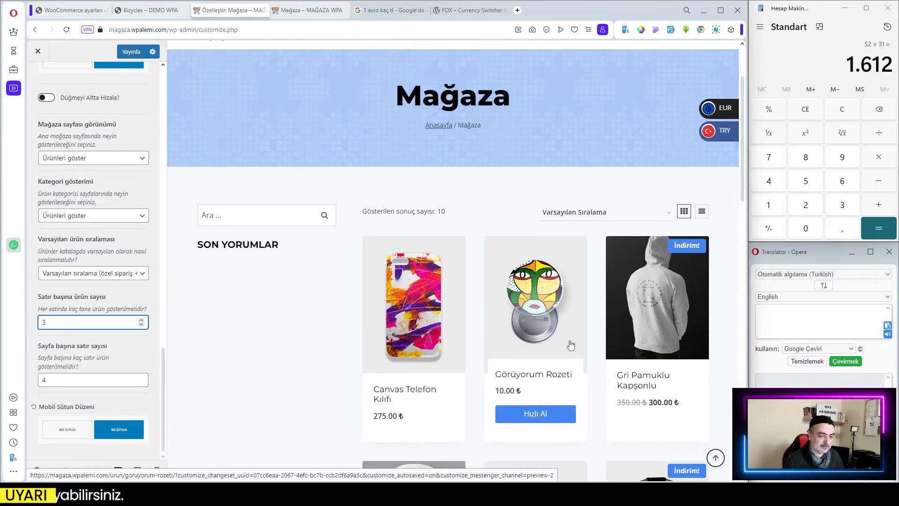
Scroll through the shop preview to review the three-column product grid.
{"action": "scroll", "coordinate": [571, 326], "scroll_direction": "down", "scroll_amount": 1}
{"action": "scroll", "coordinate": [571, 326], "scroll_direction": "down", "scroll_amount": 5}
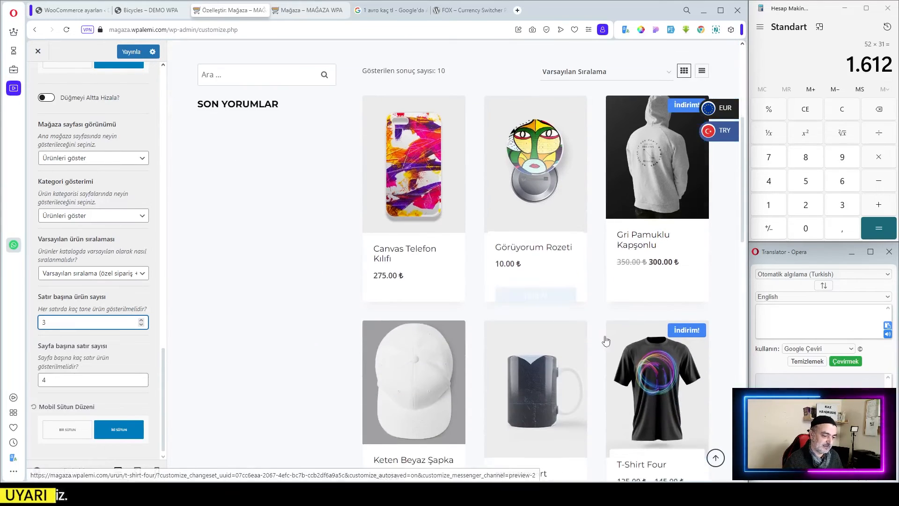
{"action": "scroll", "coordinate": [611, 281], "scroll_direction": "down", "scroll_amount": 5}
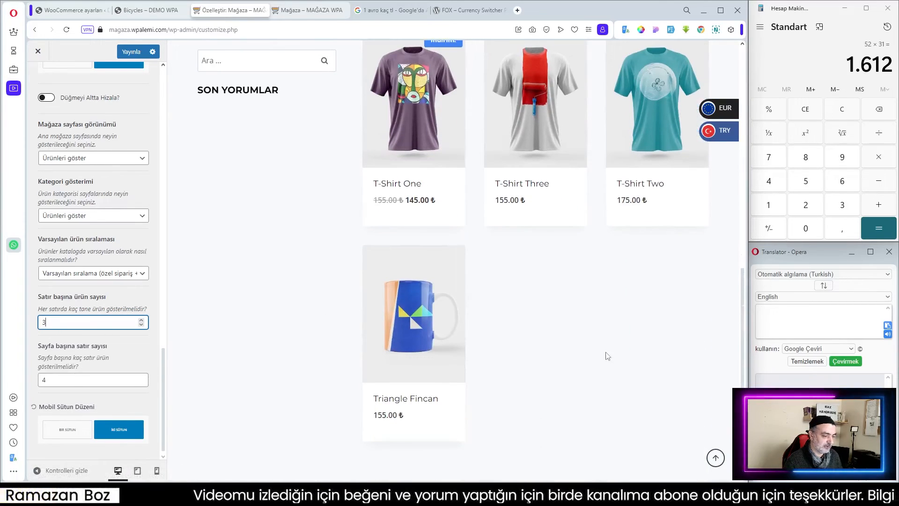
{"action": "scroll", "coordinate": [602, 354], "scroll_direction": "up", "scroll_amount": 5}
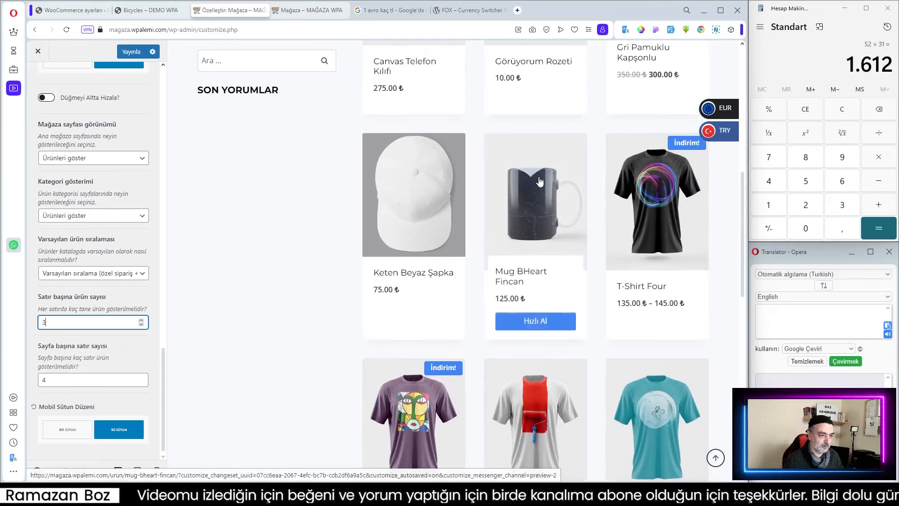
{"action": "scroll", "coordinate": [540, 177], "scroll_direction": "up", "scroll_amount": 2}
{"action": "scroll", "coordinate": [449, 327], "scroll_direction": "down", "scroll_amount": 6}
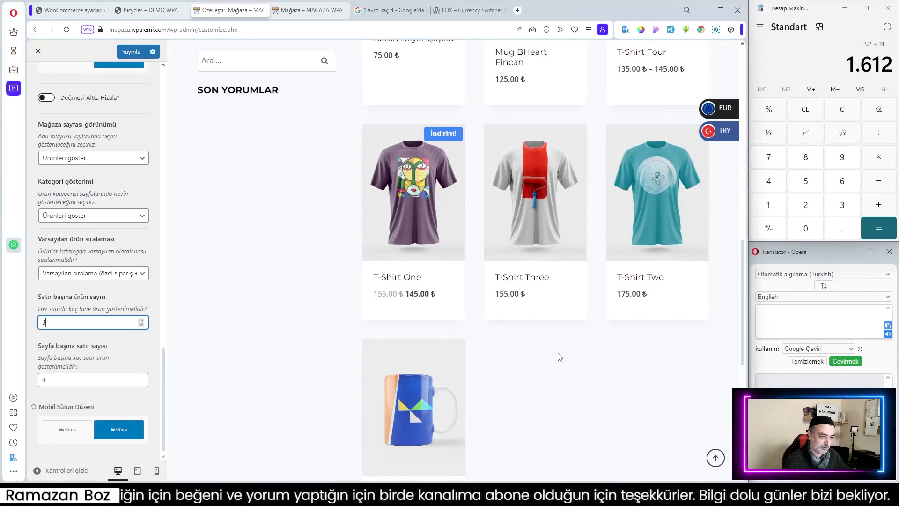
{"action": "scroll", "coordinate": [569, 349], "scroll_direction": "up", "scroll_amount": 2}
{"action": "scroll", "coordinate": [609, 338], "scroll_direction": "up", "scroll_amount": 5}
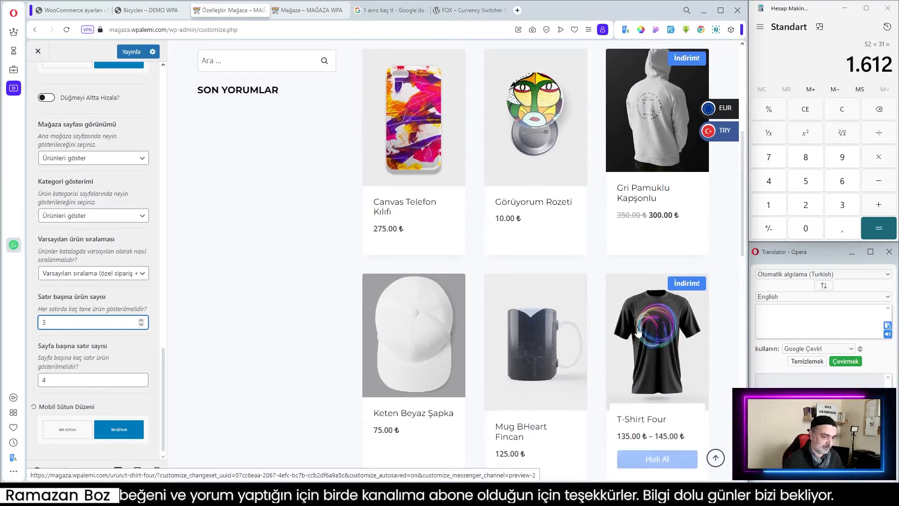
{"action": "scroll", "coordinate": [638, 331], "scroll_direction": "up", "scroll_amount": 3}
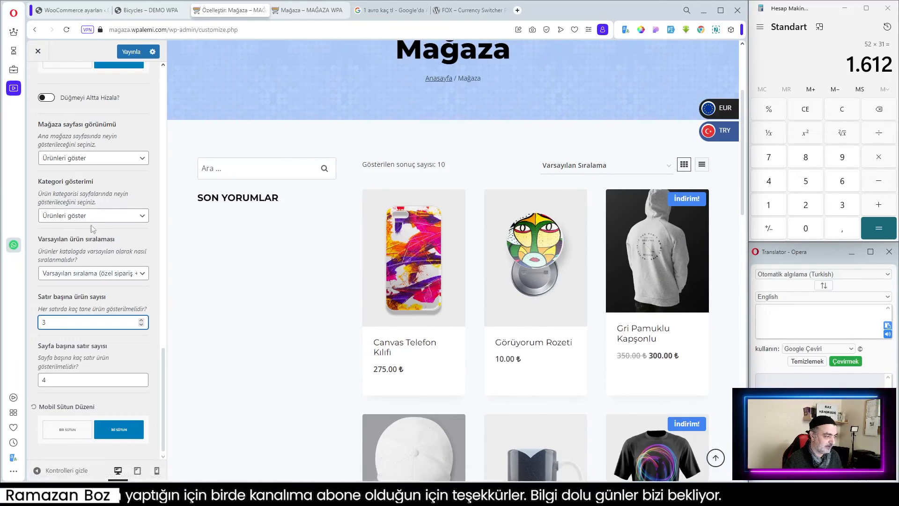
Publish the customizer changes and close the customizer.
{"action": "left_click", "coordinate": [131, 52]}
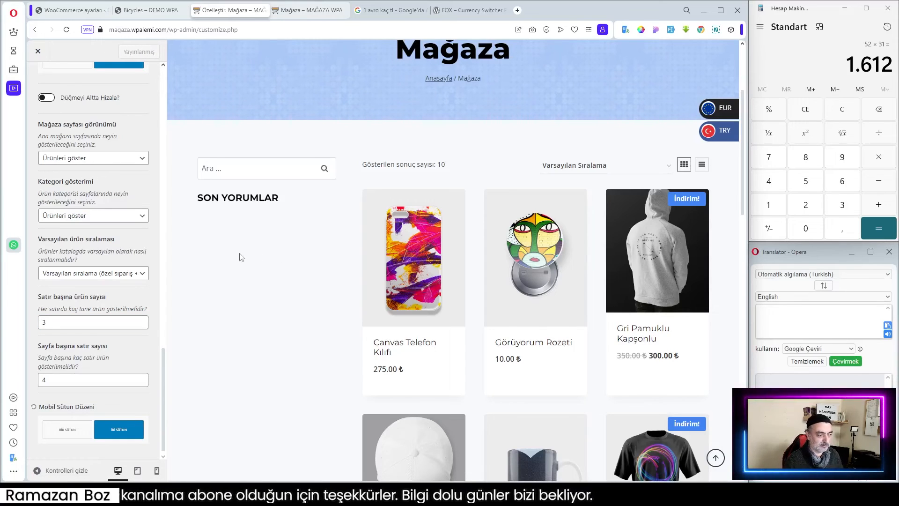
{"action": "left_click", "coordinate": [267, 170]}
{"action": "left_click", "coordinate": [220, 209]}
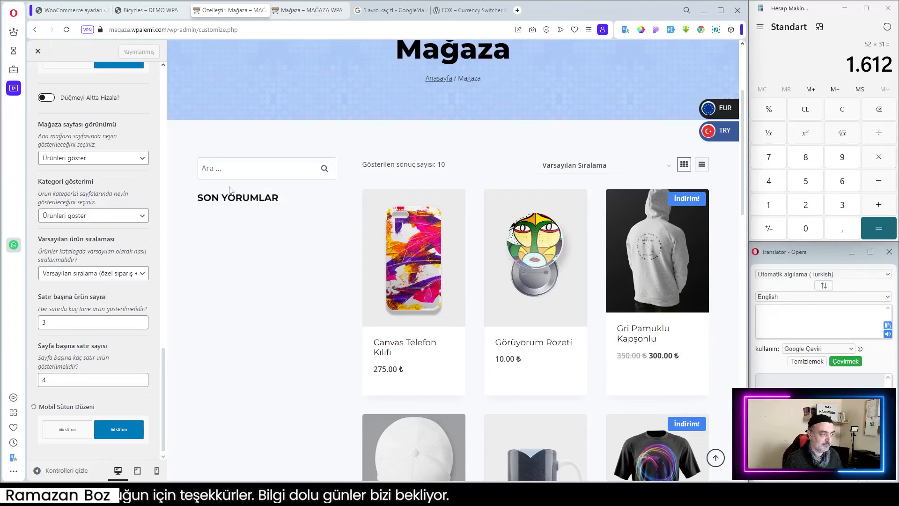
{"action": "left_click", "coordinate": [46, 51]}
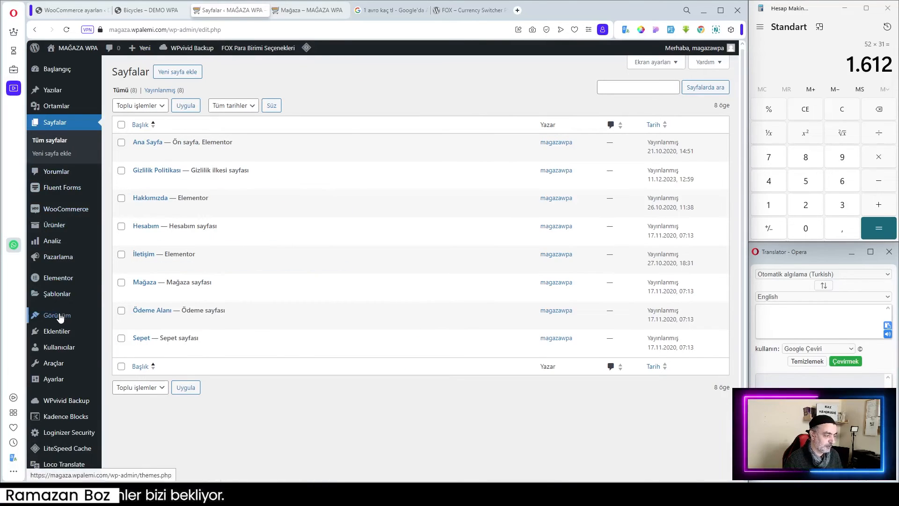
Open the Widgets screen and delete the Recent Posts, Search and Recent Comments widgets from Sidebar 1.
{"action": "mouse_move", "coordinate": [60, 317]}
{"action": "left_click", "coordinate": [121, 347]}
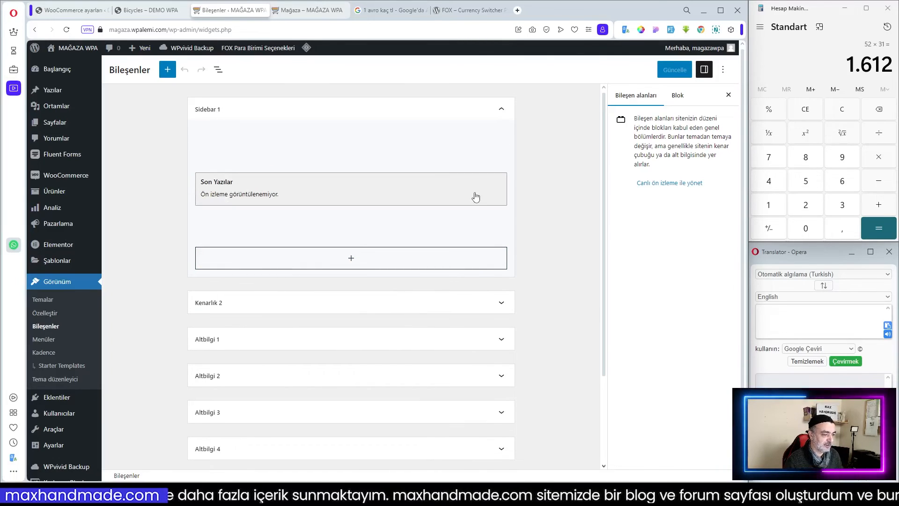
{"action": "left_click", "coordinate": [416, 190]}
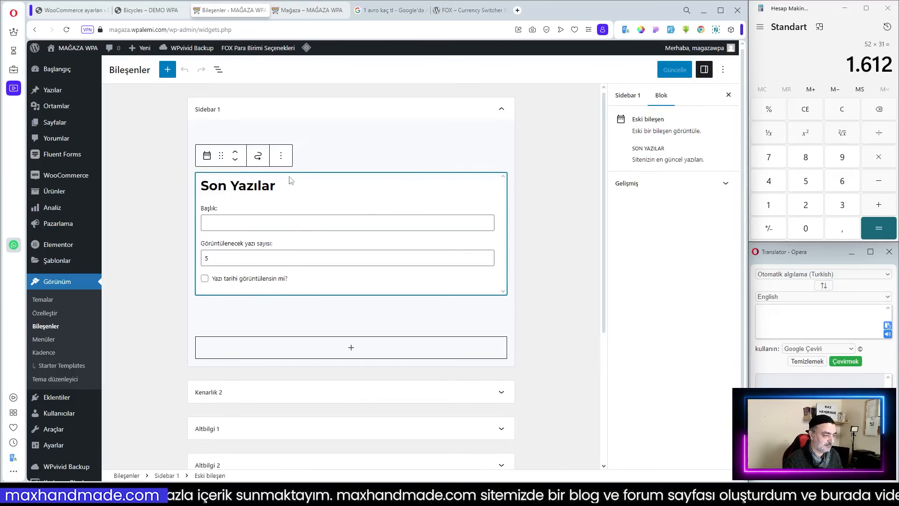
{"action": "left_click", "coordinate": [281, 156]}
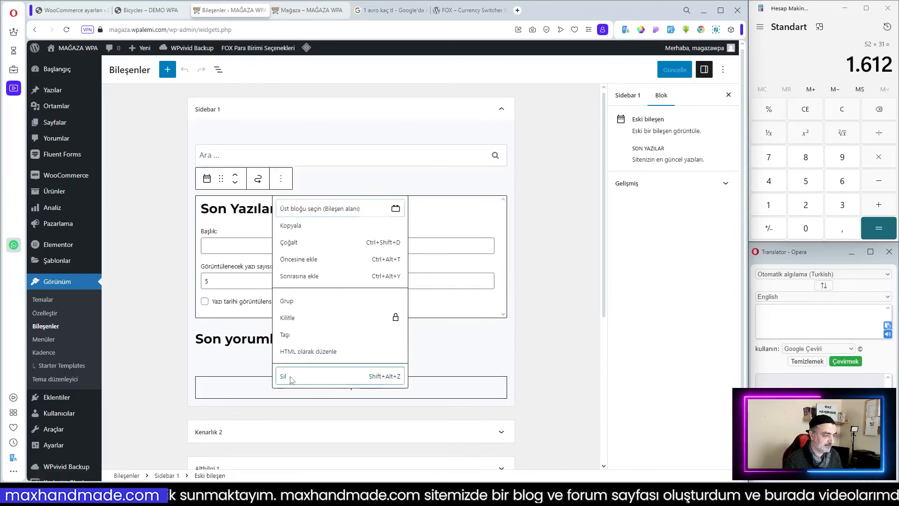
{"action": "left_click", "coordinate": [291, 378]}
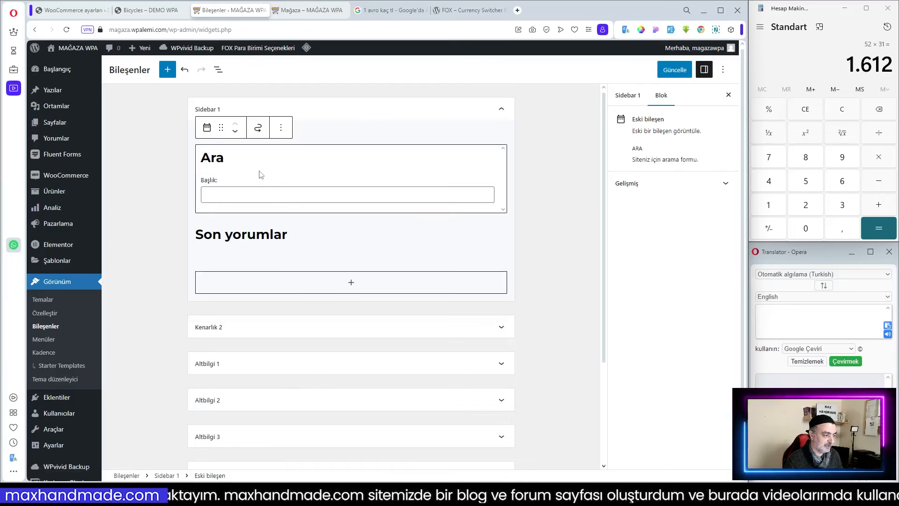
{"action": "left_click", "coordinate": [281, 127]}
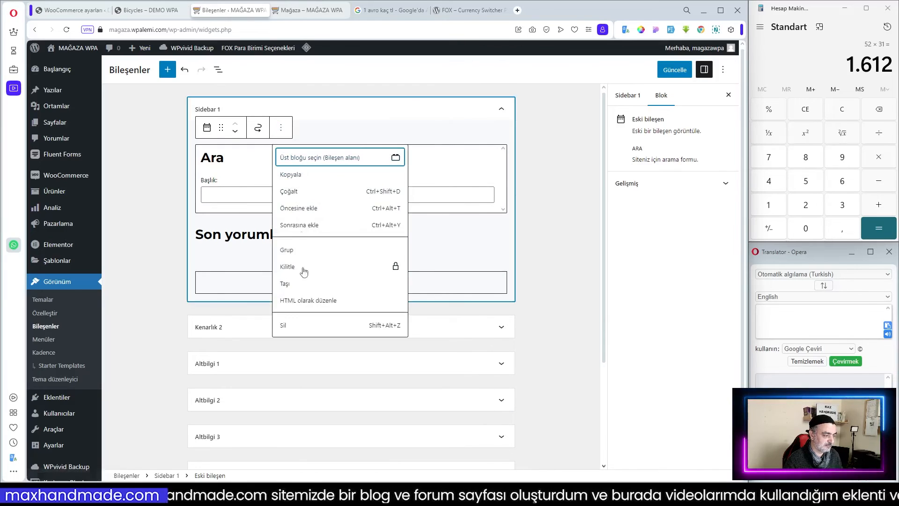
{"action": "left_click", "coordinate": [304, 328]}
{"action": "left_click", "coordinate": [309, 156]}
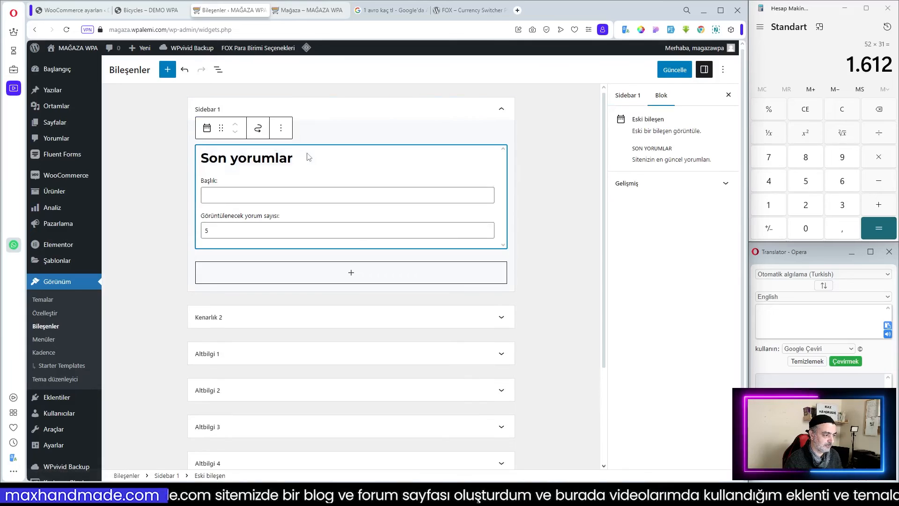
{"action": "left_click", "coordinate": [281, 127]}
{"action": "left_click", "coordinate": [297, 310]}
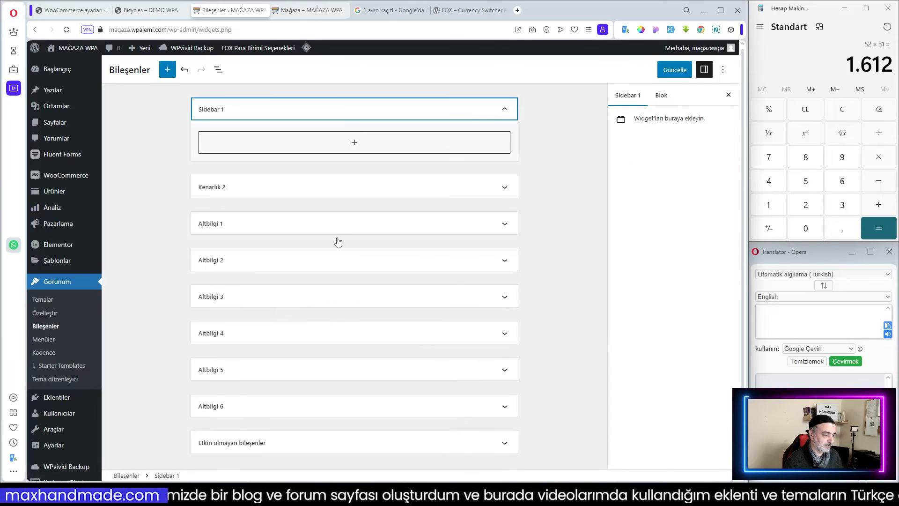
Search the block inserter for woo and add the FOX Currency Switcher widget to Sidebar 1.
{"action": "left_click", "coordinate": [352, 144]}
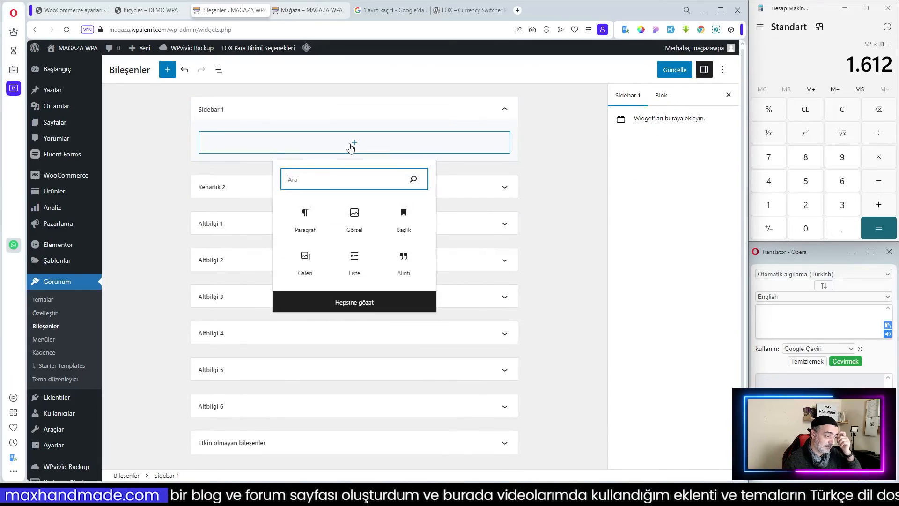
{"action": "left_click", "coordinate": [353, 303]}
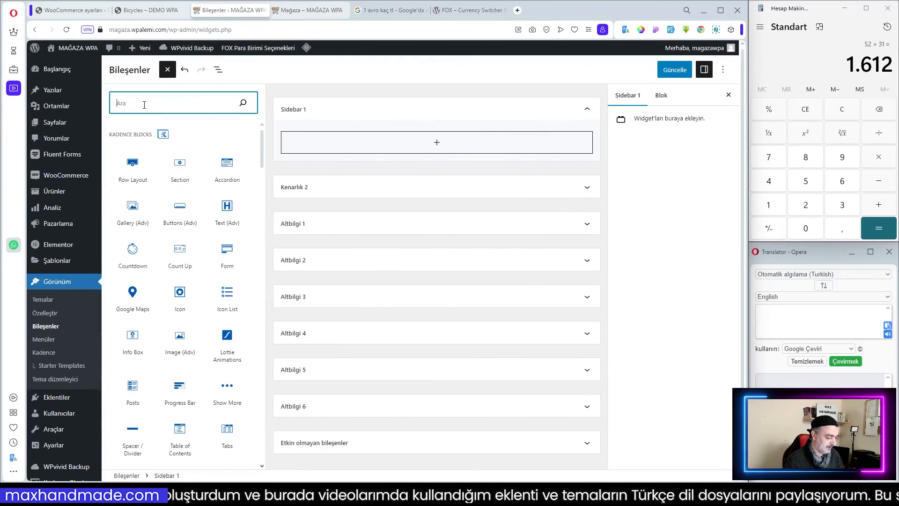
{"action": "type", "text": "woo"}
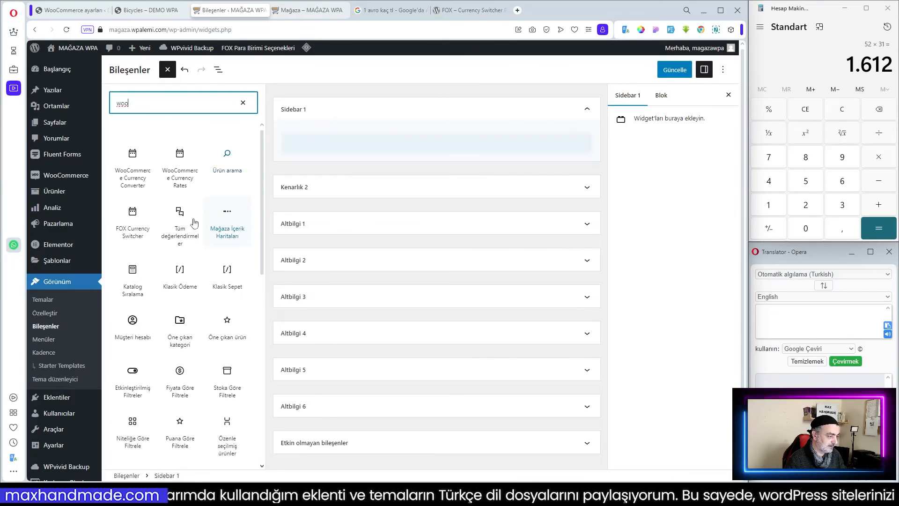
{"action": "left_click", "coordinate": [132, 215]}
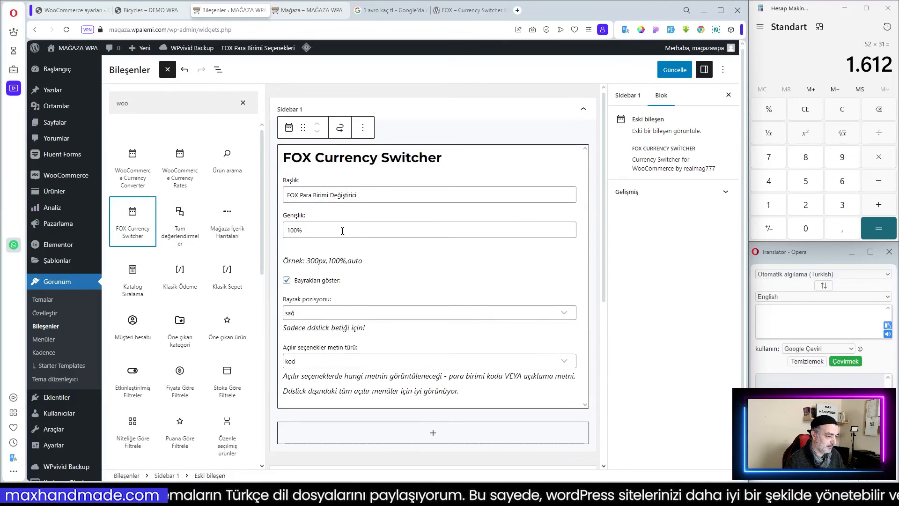
Add the WooCommerce Currency Converter, WooCommerce Currency Rates and product search widgets to Sidebar 1.
{"action": "left_click", "coordinate": [133, 168]}
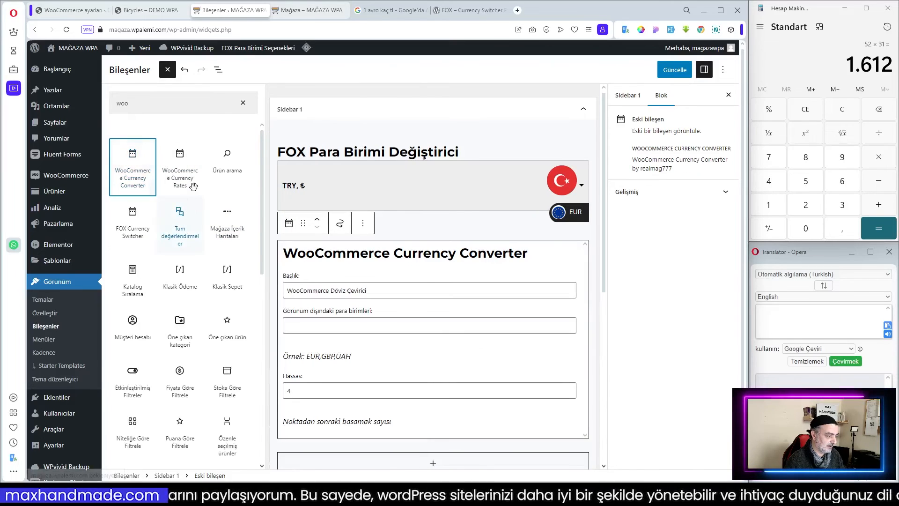
{"action": "left_click", "coordinate": [177, 159]}
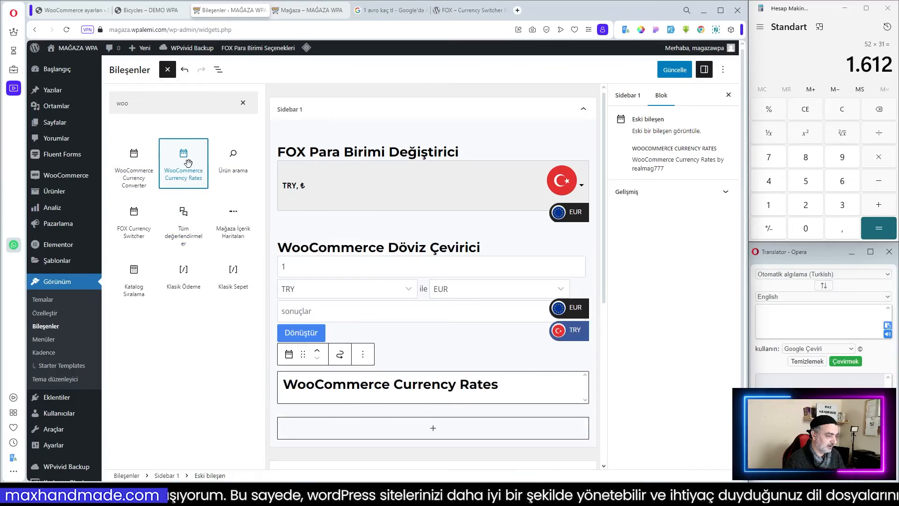
{"action": "left_click", "coordinate": [227, 161]}
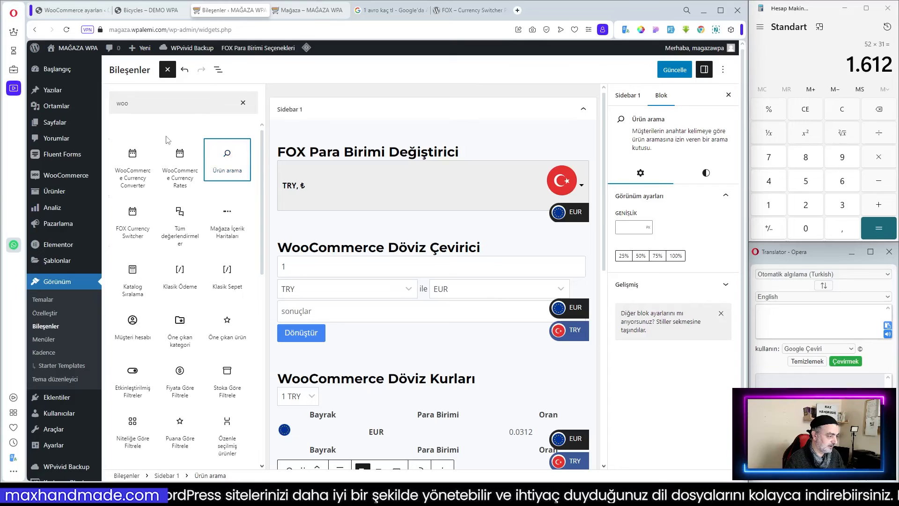
Search the inserter for fox, review the Sidebar 1 widgets, and update the widgets.
{"action": "left_click_drag", "start_coordinate": [150, 113], "coordinate": [114, 103]}
{"action": "type", "text": "fox"}
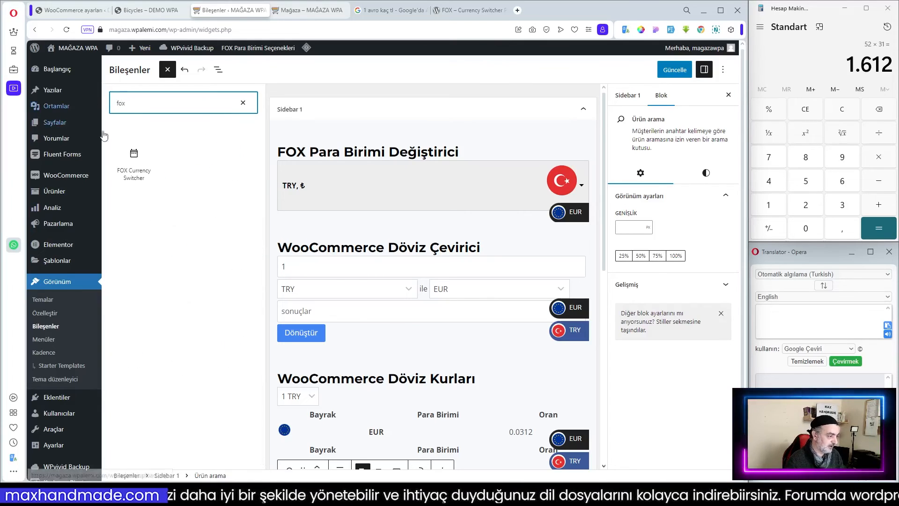
{"action": "scroll", "coordinate": [449, 195], "scroll_direction": "down", "scroll_amount": 4}
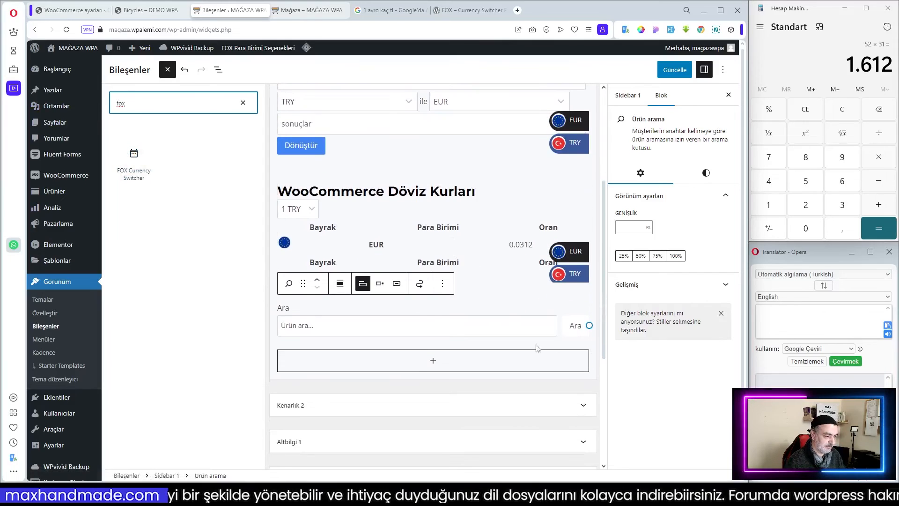
{"action": "scroll", "coordinate": [504, 301], "scroll_direction": "up", "scroll_amount": 3}
{"action": "scroll", "coordinate": [513, 300], "scroll_direction": "down", "scroll_amount": 3}
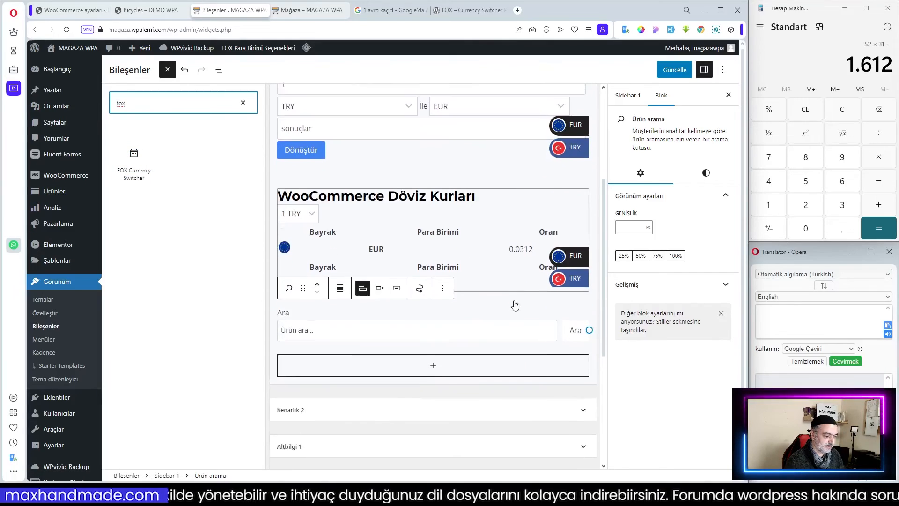
{"action": "scroll", "coordinate": [515, 300], "scroll_direction": "up", "scroll_amount": 5}
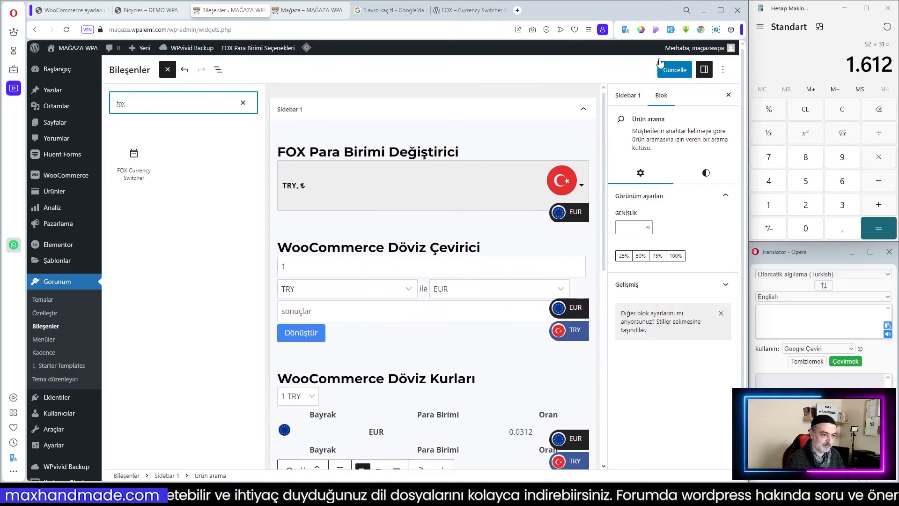
{"action": "left_click", "coordinate": [659, 75]}
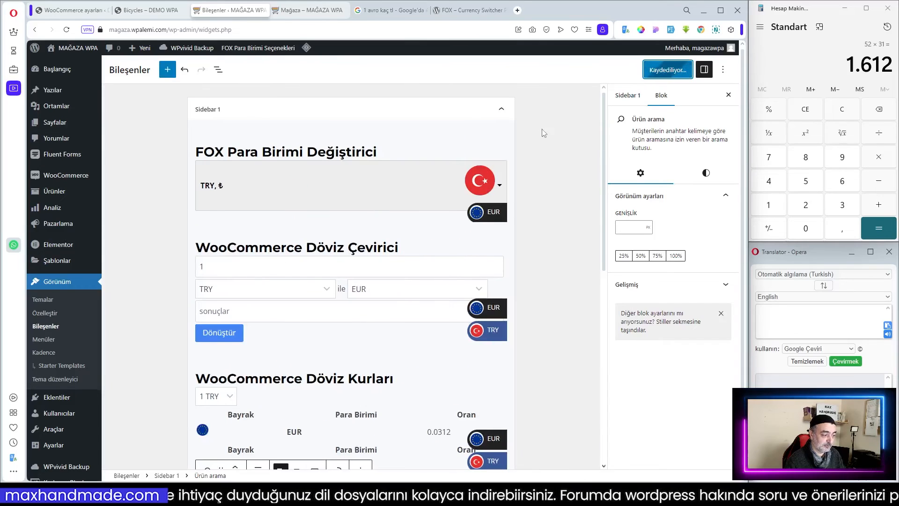
Reload the shop page and review the currency widgets in its sidebar.
{"action": "left_click", "coordinate": [311, 10]}
{"action": "key", "text": "F5"}
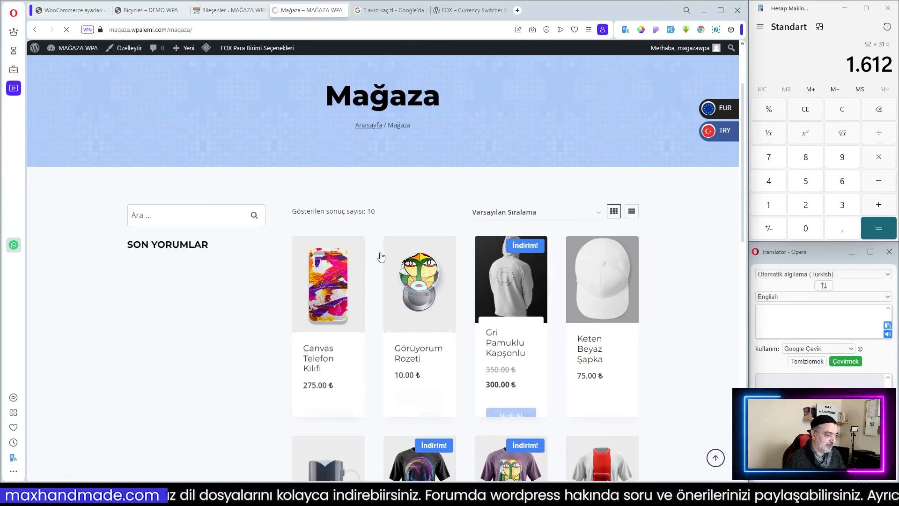
{"action": "scroll", "coordinate": [239, 273], "scroll_direction": "down", "scroll_amount": 2}
{"action": "scroll", "coordinate": [239, 272], "scroll_direction": "down", "scroll_amount": 2}
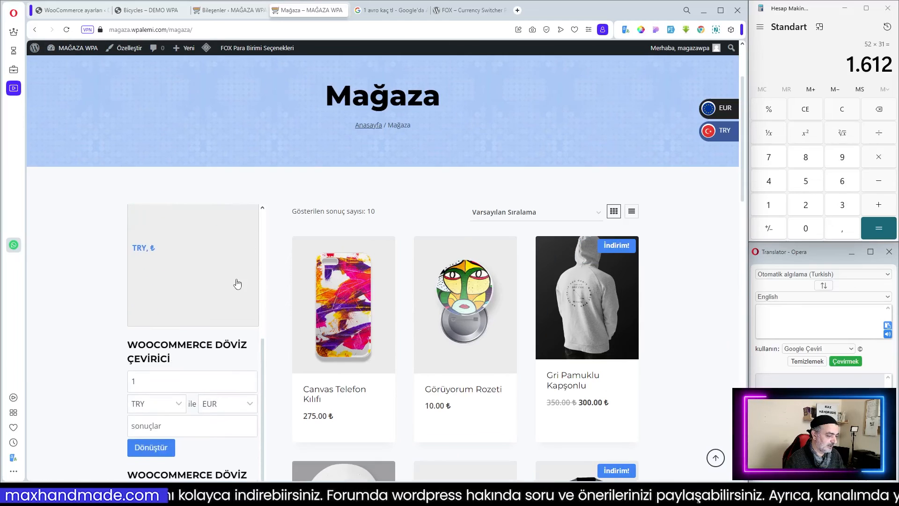
{"action": "scroll", "coordinate": [223, 363], "scroll_direction": "down", "scroll_amount": 5}
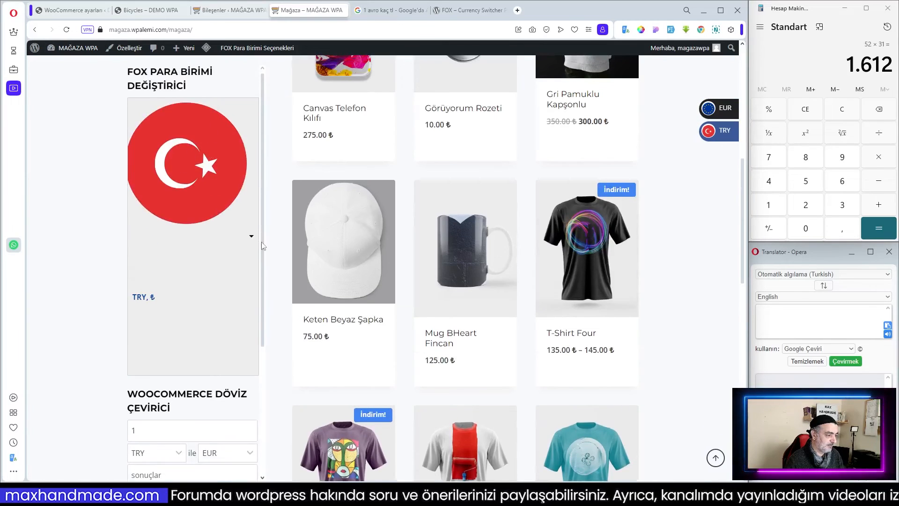
{"action": "left_click", "coordinate": [252, 240]}
{"action": "left_click", "coordinate": [252, 240]}
{"action": "scroll", "coordinate": [230, 240], "scroll_direction": "up", "scroll_amount": 4}
Set the FOX Currency Switcher widget's width to 25%.
{"action": "left_click", "coordinate": [231, 10]}
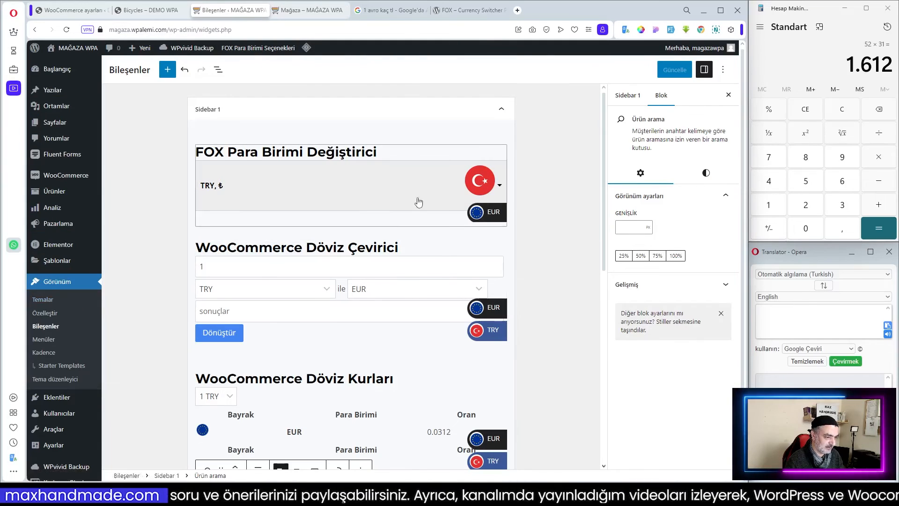
{"action": "left_click", "coordinate": [498, 190]}
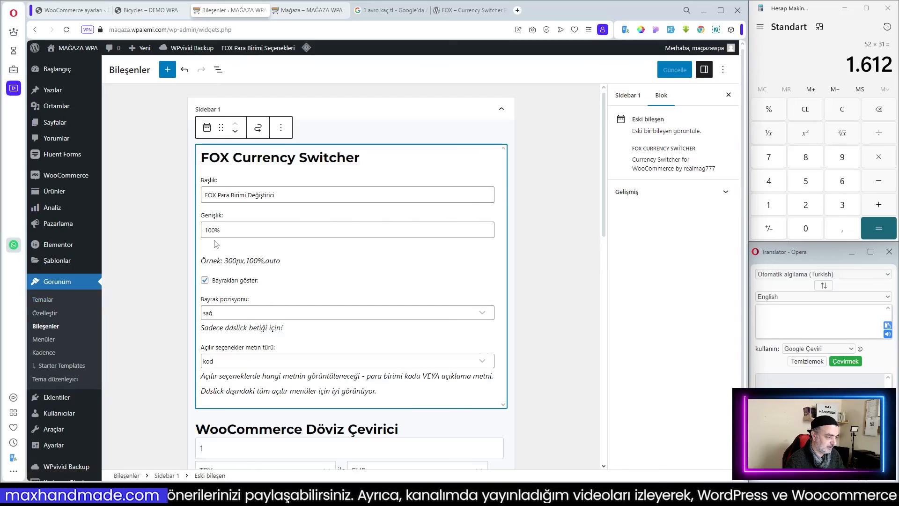
{"action": "left_click_drag", "start_coordinate": [222, 230], "coordinate": [187, 234]}
{"action": "type", "text": "25%"}
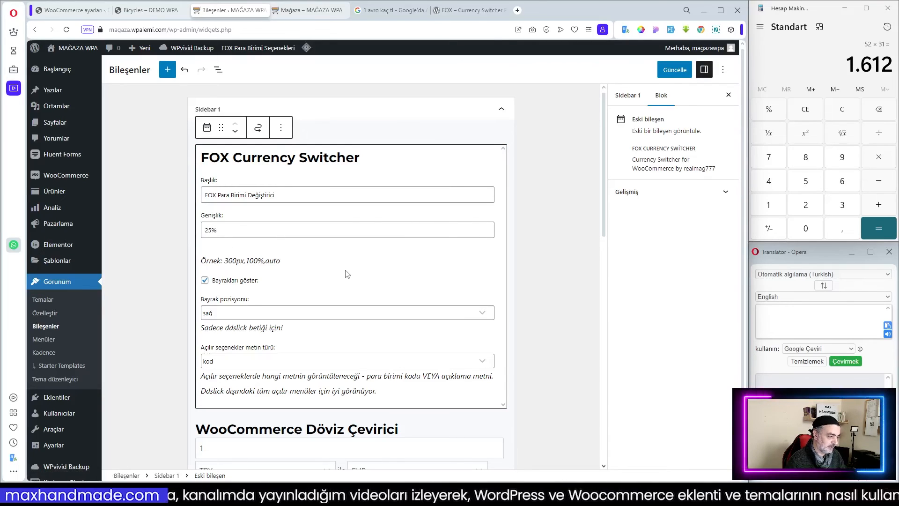
{"action": "left_click", "coordinate": [239, 362]}
{"action": "left_click", "coordinate": [248, 373]}
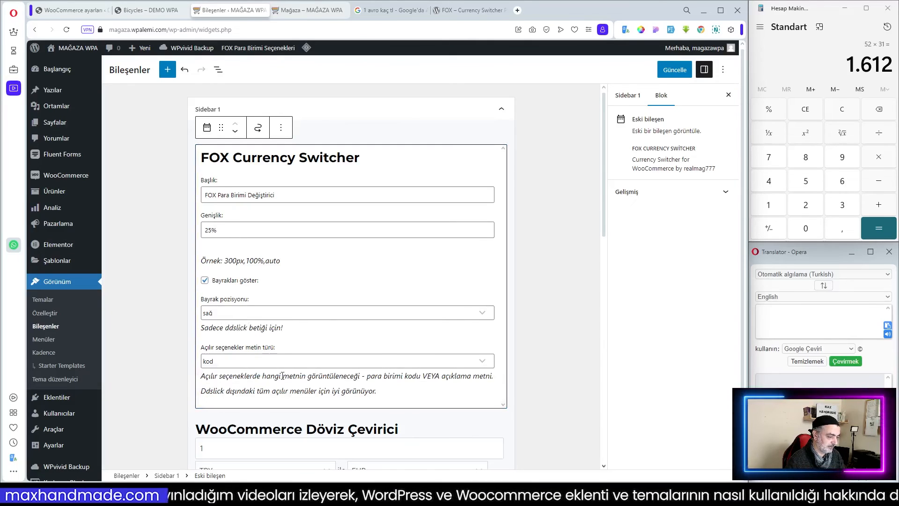
Open the Currency Rates widget settings, update the widgets, and reload the shop page.
{"action": "scroll", "coordinate": [438, 253], "scroll_direction": "down", "scroll_amount": 5}
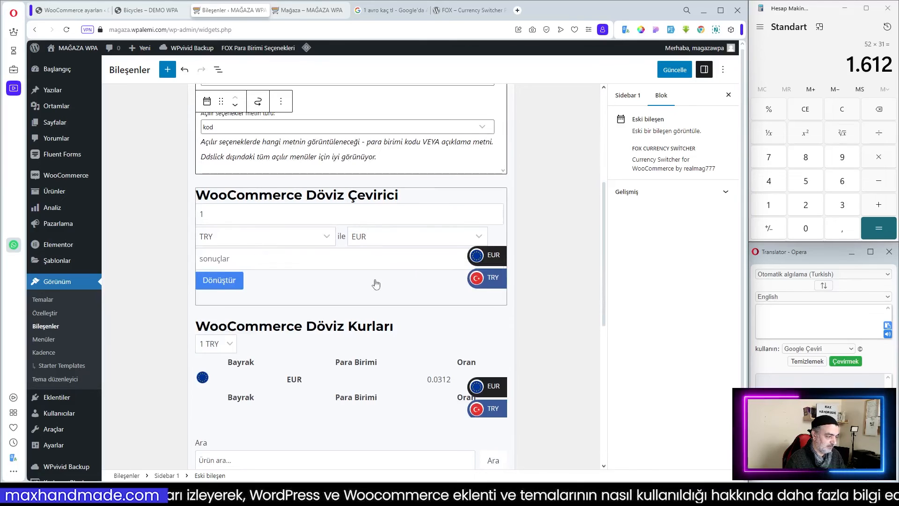
{"action": "scroll", "coordinate": [356, 280], "scroll_direction": "down", "scroll_amount": 2}
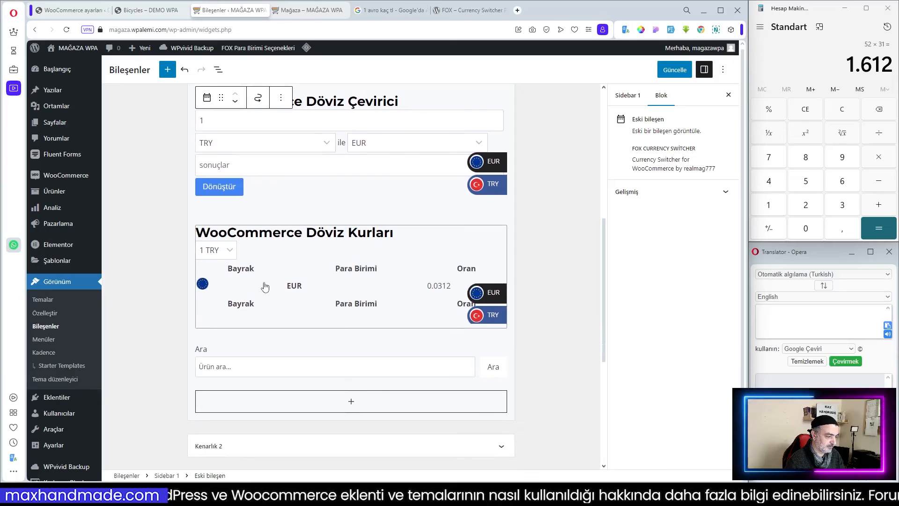
{"action": "left_click", "coordinate": [347, 251]}
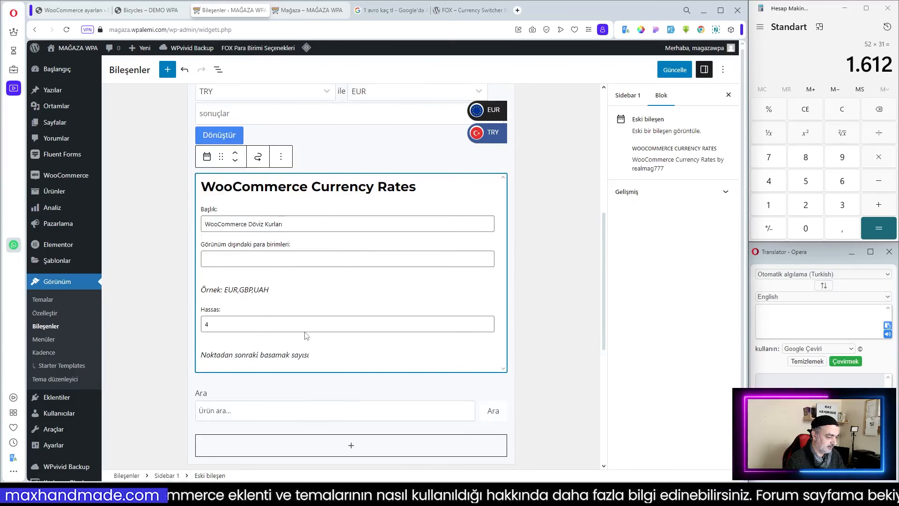
{"action": "scroll", "coordinate": [304, 331], "scroll_direction": "down", "scroll_amount": 2}
{"action": "scroll", "coordinate": [476, 237], "scroll_direction": "up", "scroll_amount": 5}
{"action": "left_click", "coordinate": [679, 70]}
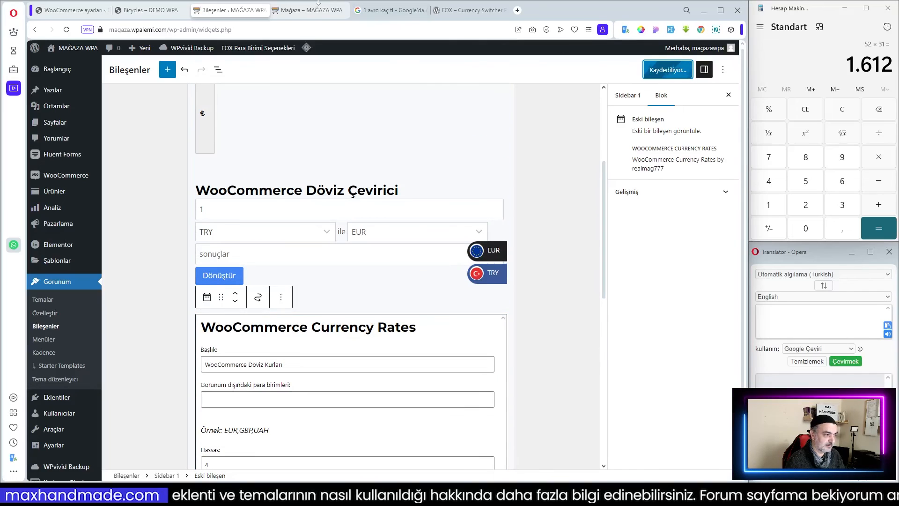
{"action": "left_click", "coordinate": [318, 10]}
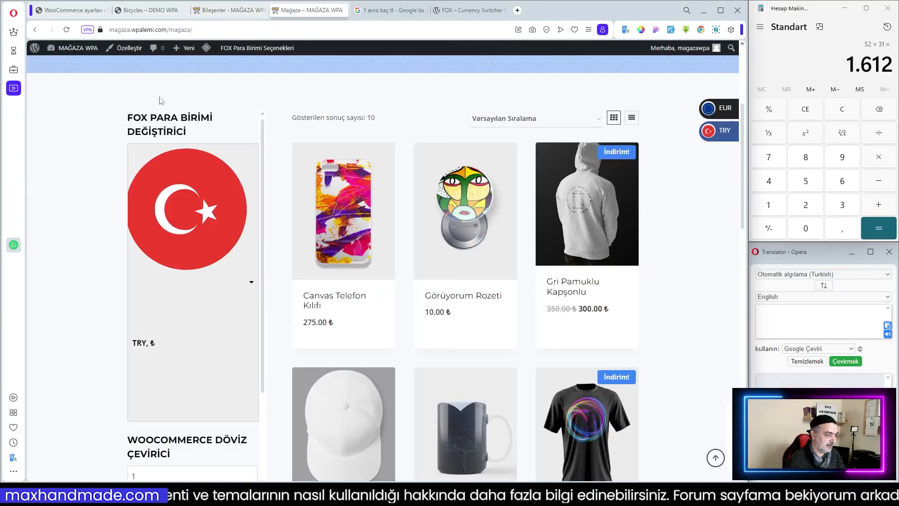
{"action": "left_click", "coordinate": [67, 33]}
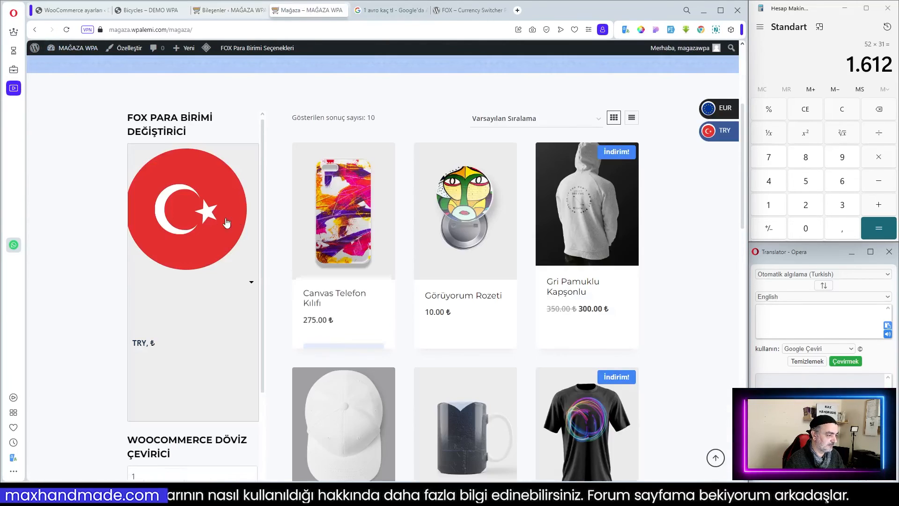
Examine the currency converter and currency rates widgets in the shop sidebar, including the converter's currency choices.
{"action": "scroll", "coordinate": [222, 266], "scroll_direction": "down", "scroll_amount": 4}
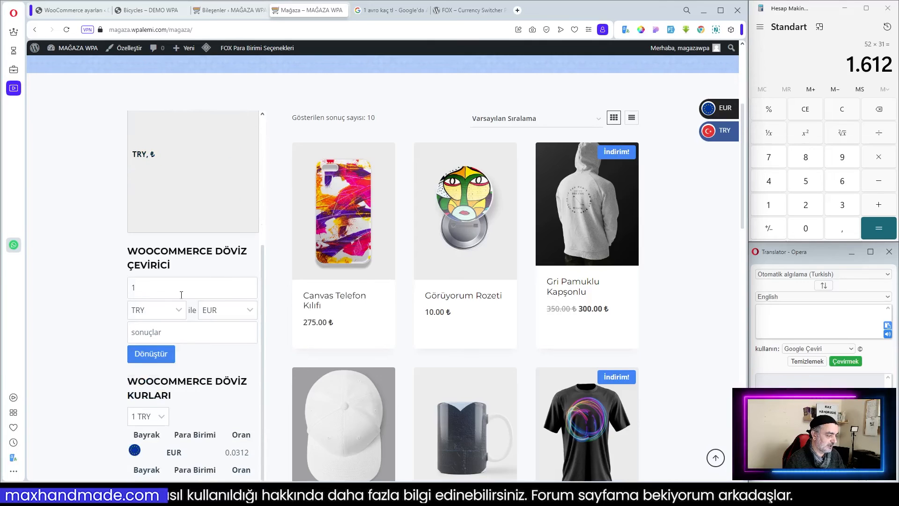
{"action": "left_click", "coordinate": [156, 313]}
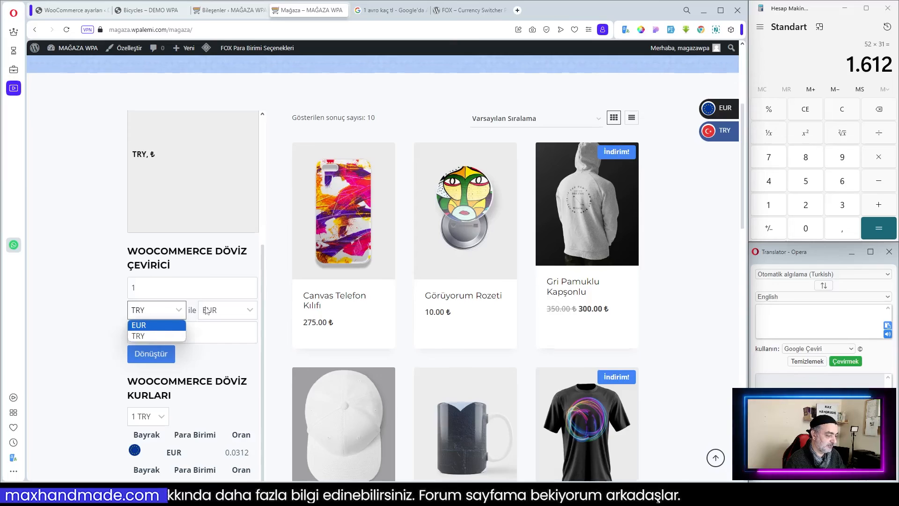
{"action": "scroll", "coordinate": [206, 310], "scroll_direction": "down", "scroll_amount": 2}
{"action": "left_click", "coordinate": [164, 373]}
{"action": "left_click", "coordinate": [164, 374]}
{"action": "scroll", "coordinate": [207, 347], "scroll_direction": "down", "scroll_amount": 4}
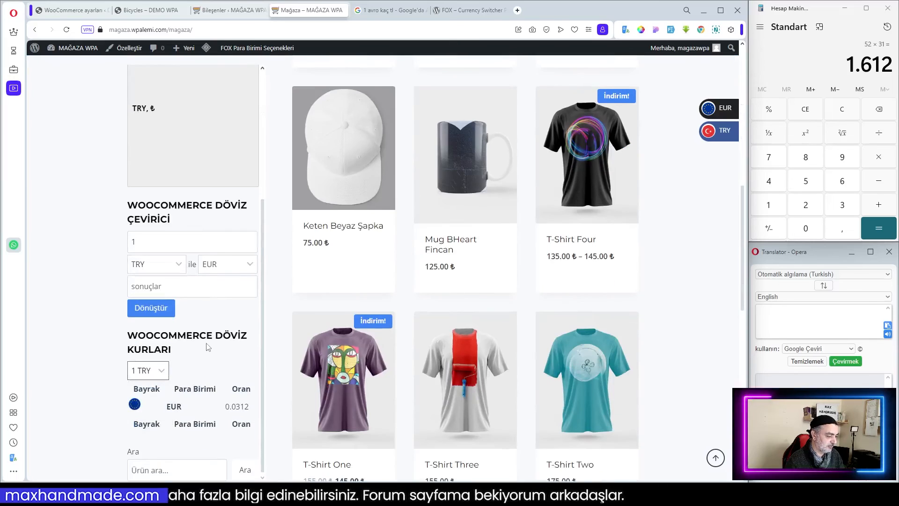
{"action": "scroll", "coordinate": [216, 333], "scroll_direction": "up", "scroll_amount": 4}
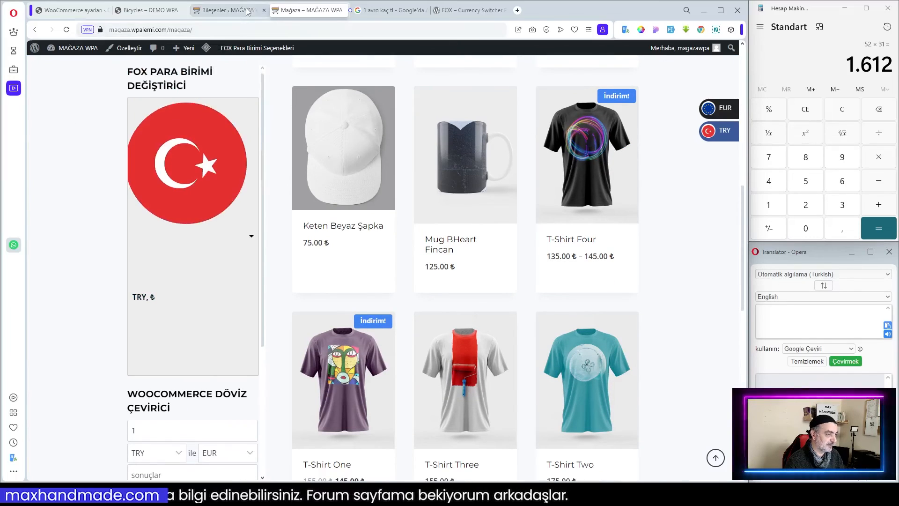
Open the FOX currency settings' Designer section and start editing the [woocs sd=1] switcher design.
{"action": "left_click", "coordinate": [229, 10]}
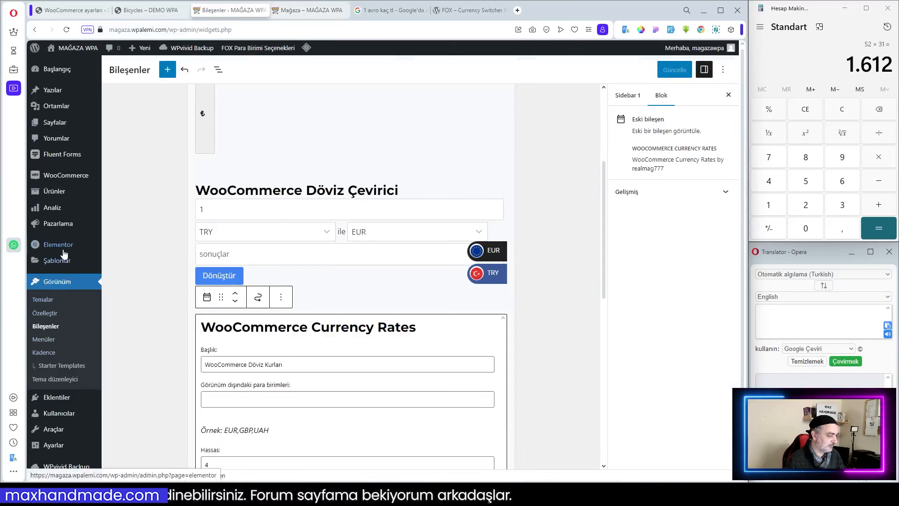
{"action": "mouse_move", "coordinate": [63, 177]}
{"action": "left_click", "coordinate": [118, 256]}
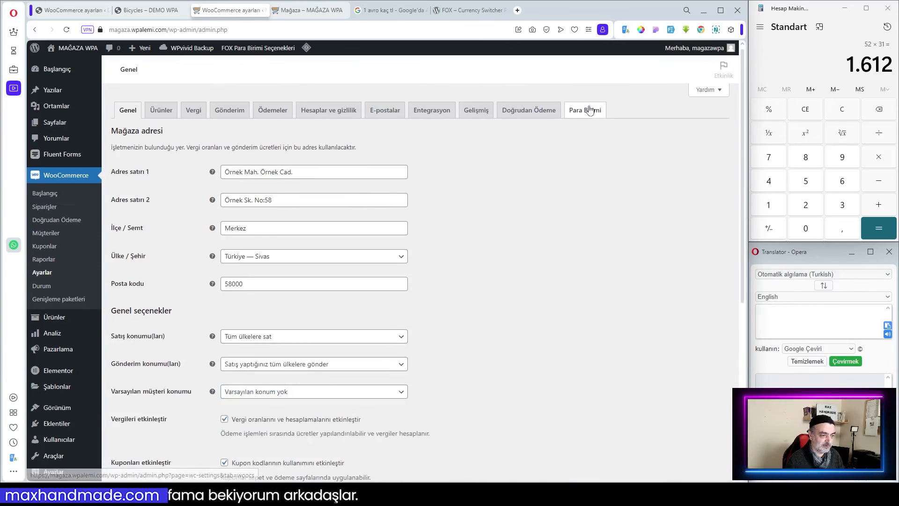
{"action": "left_click", "coordinate": [589, 110]}
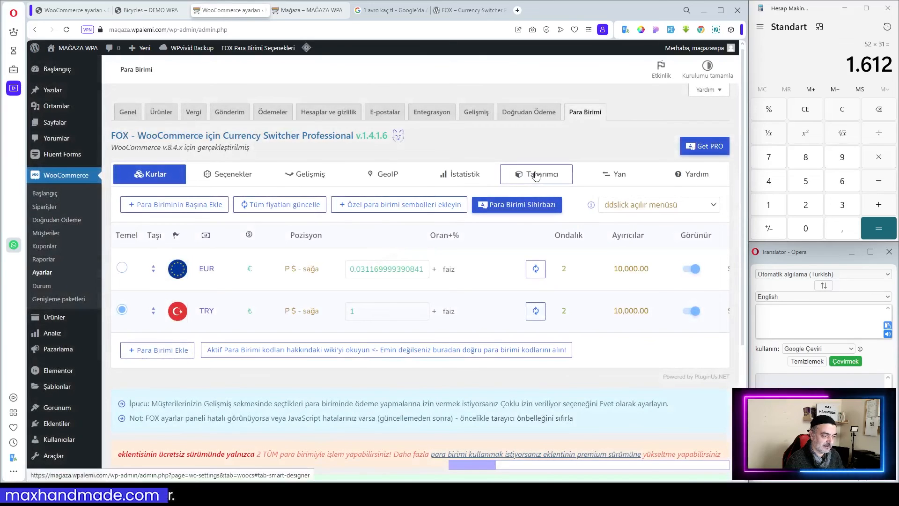
{"action": "left_click", "coordinate": [537, 176]}
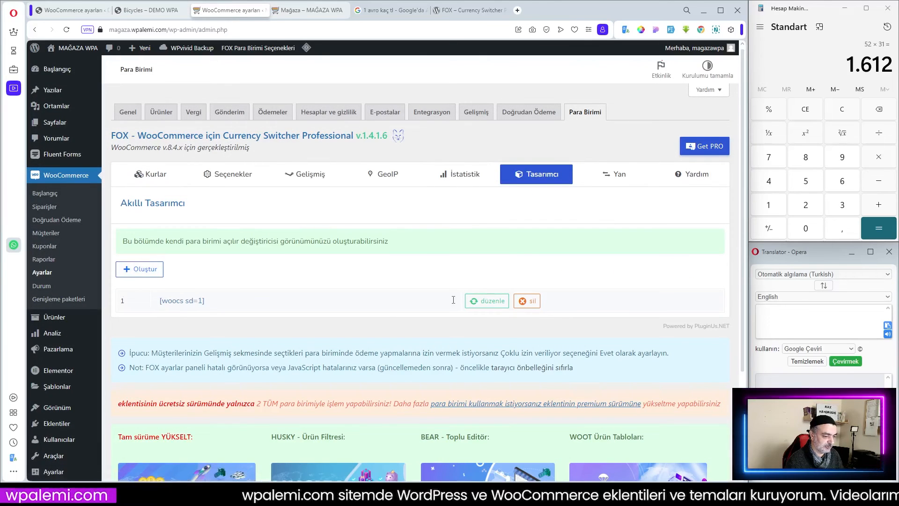
{"action": "left_click", "coordinate": [488, 300]}
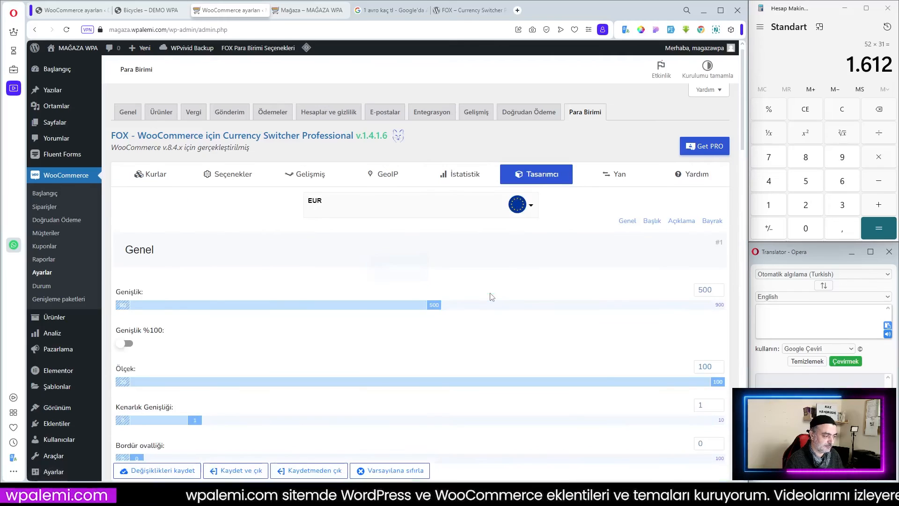
Review the switcher design's general, title and description settings.
{"action": "scroll", "coordinate": [492, 297], "scroll_direction": "down", "scroll_amount": 4}
{"action": "scroll", "coordinate": [234, 226], "scroll_direction": "up", "scroll_amount": 2}
{"action": "scroll", "coordinate": [311, 243], "scroll_direction": "down", "scroll_amount": 4}
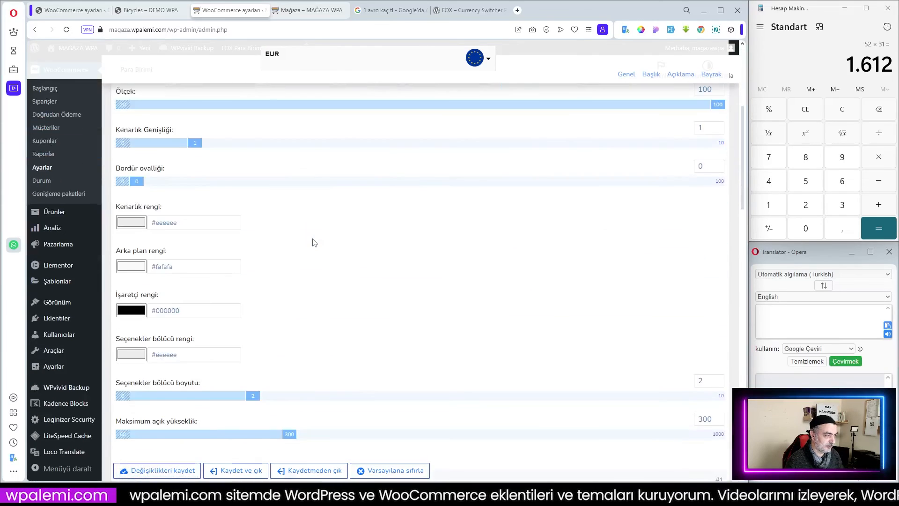
{"action": "scroll", "coordinate": [290, 150], "scroll_direction": "up", "scroll_amount": 4}
{"action": "scroll", "coordinate": [257, 276], "scroll_direction": "down", "scroll_amount": 8}
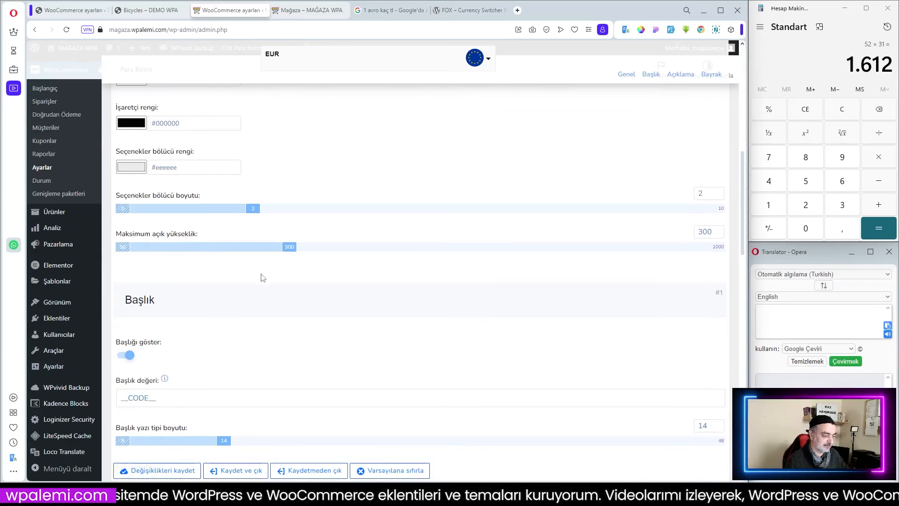
{"action": "scroll", "coordinate": [279, 274], "scroll_direction": "down", "scroll_amount": 3}
{"action": "scroll", "coordinate": [279, 273], "scroll_direction": "down", "scroll_amount": 3}
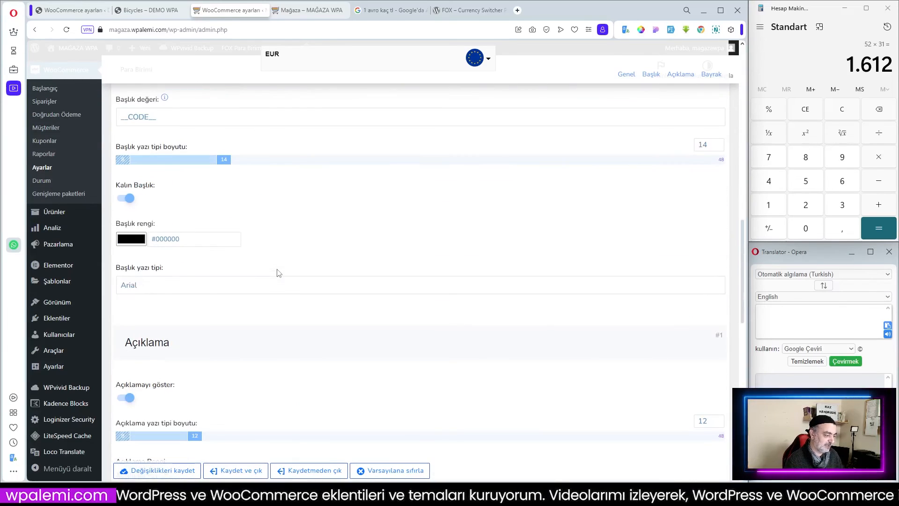
{"action": "scroll", "coordinate": [320, 267], "scroll_direction": "up", "scroll_amount": 9}
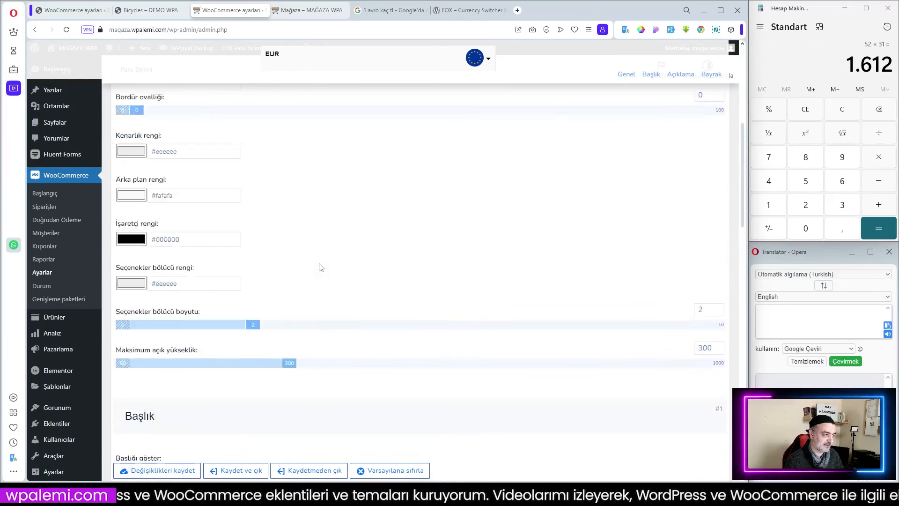
On the shop page, open the FOX currency switcher dropdown and review the sidebar widgets.
{"action": "key", "text": "ctrl+Tab"}
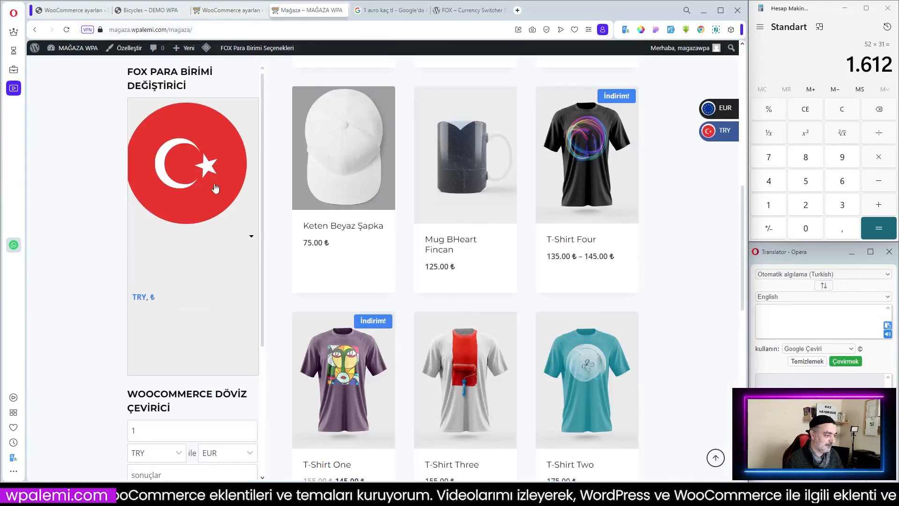
{"action": "left_click", "coordinate": [251, 238]}
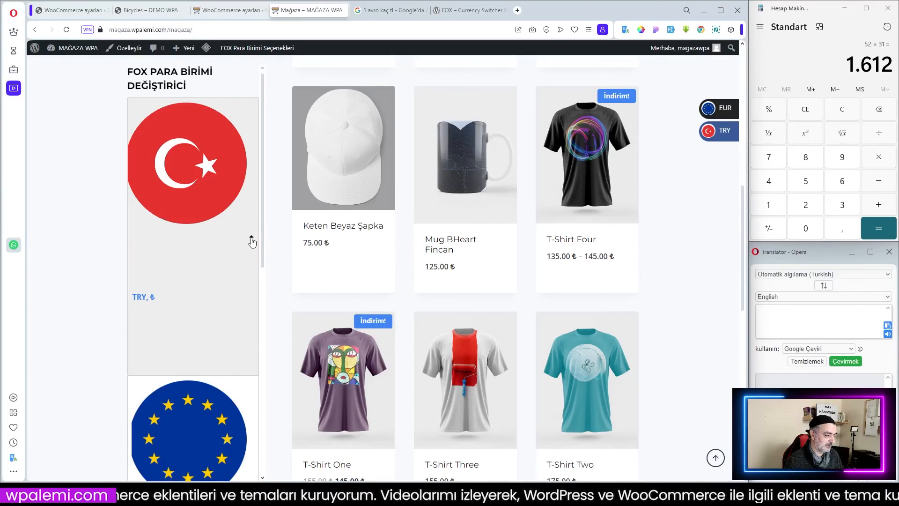
{"action": "left_click", "coordinate": [251, 238]}
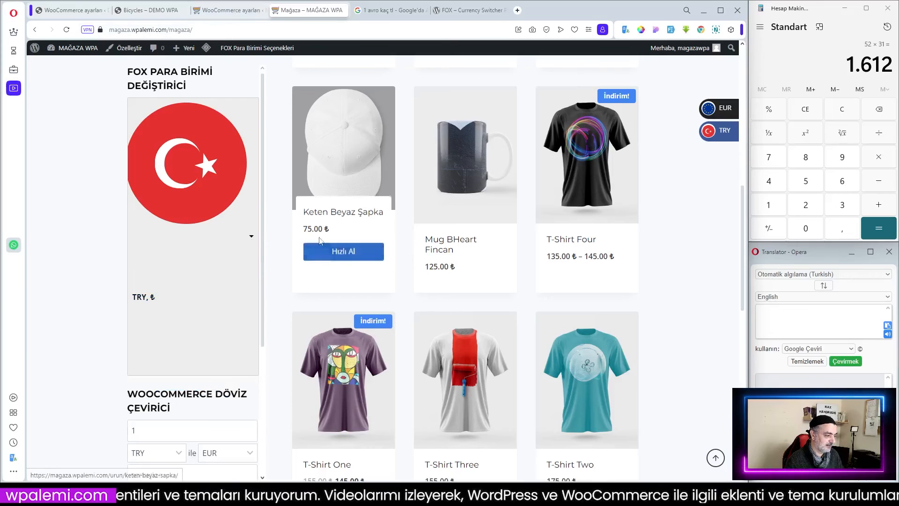
{"action": "scroll", "coordinate": [218, 280], "scroll_direction": "down", "scroll_amount": 4}
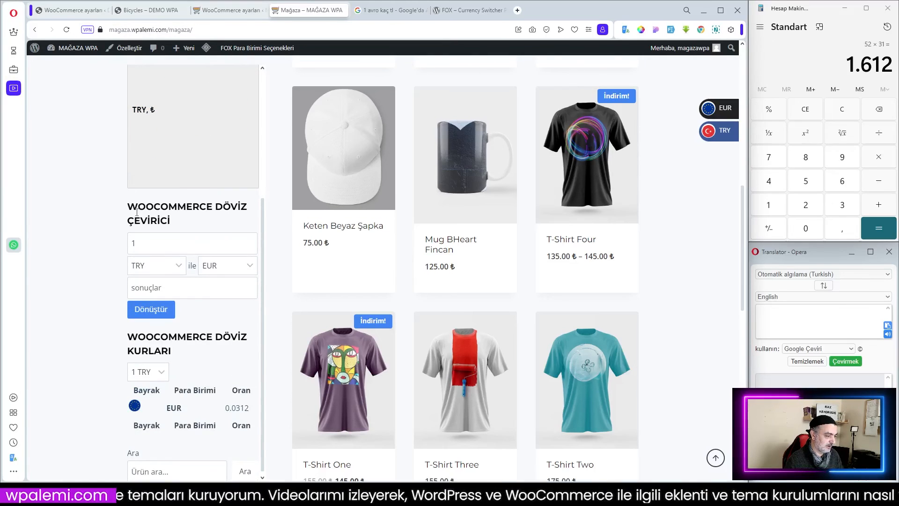
{"action": "left_click_drag", "start_coordinate": [131, 206], "coordinate": [171, 221]}
{"action": "left_click", "coordinate": [204, 321]}
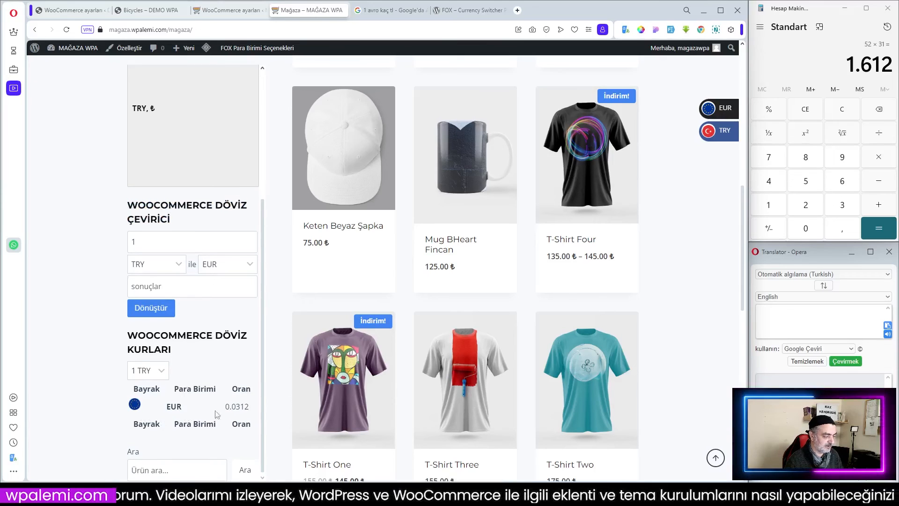
{"action": "scroll", "coordinate": [223, 417], "scroll_direction": "down", "scroll_amount": 2}
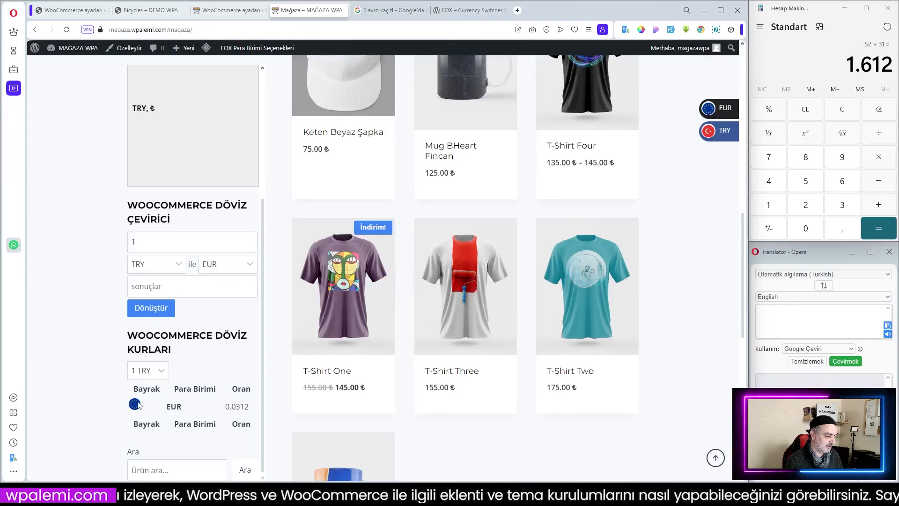
{"action": "scroll", "coordinate": [189, 407], "scroll_direction": "down", "scroll_amount": 3}
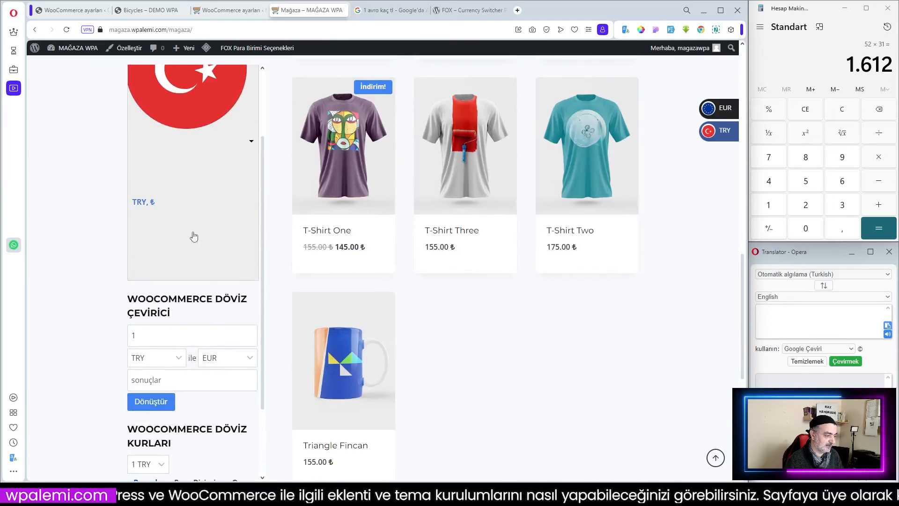
{"action": "scroll", "coordinate": [192, 244], "scroll_direction": "up", "scroll_amount": 2}
Turn off Show flag in the switcher design's flag settings and save the changes.
{"action": "key", "text": "ctrl+Tab"}
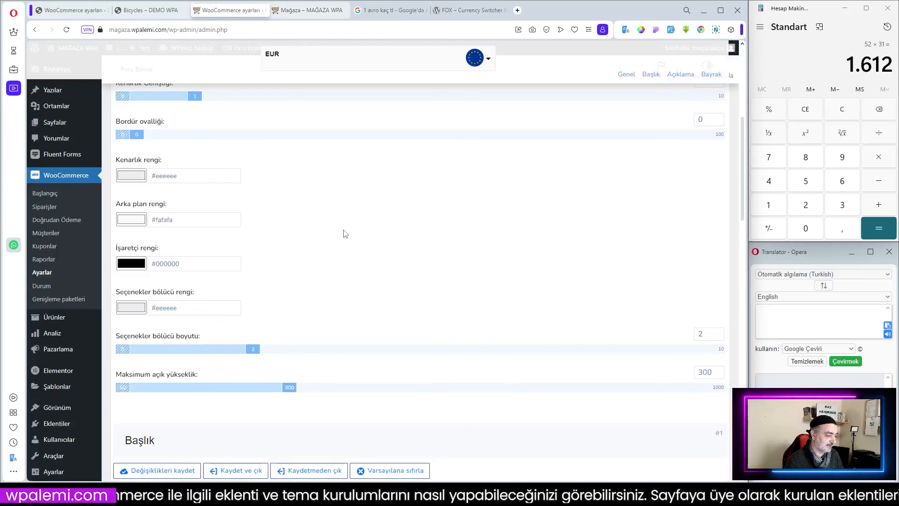
{"action": "scroll", "coordinate": [345, 233], "scroll_direction": "down", "scroll_amount": 10}
{"action": "scroll", "coordinate": [355, 243], "scroll_direction": "down", "scroll_amount": 7}
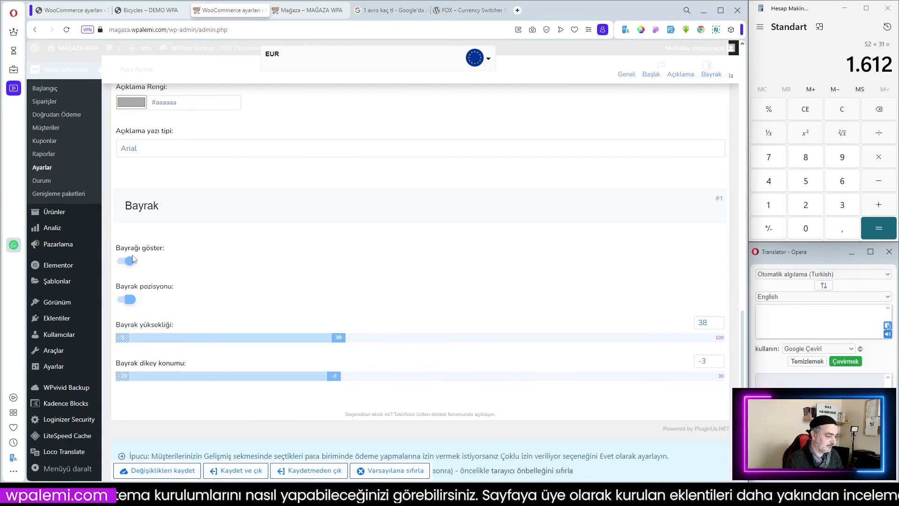
{"action": "left_click", "coordinate": [124, 261]}
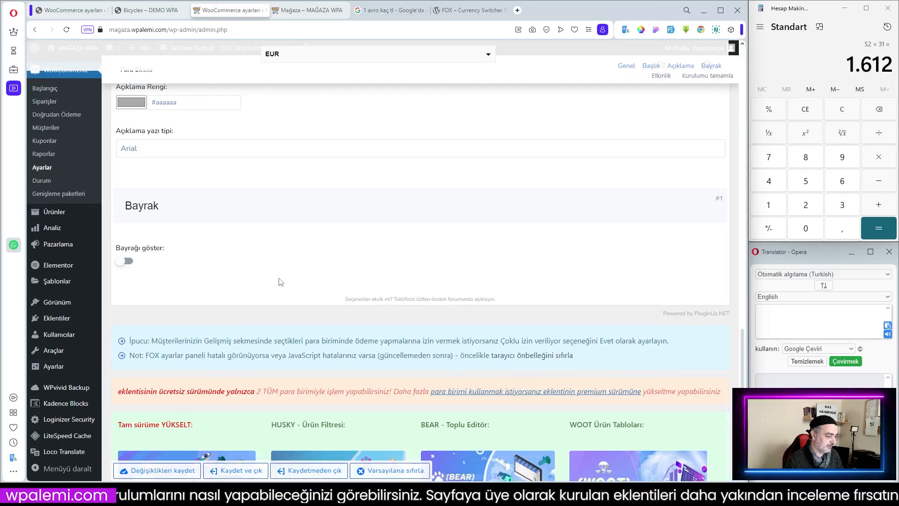
{"action": "scroll", "coordinate": [343, 294], "scroll_direction": "down", "scroll_amount": 3}
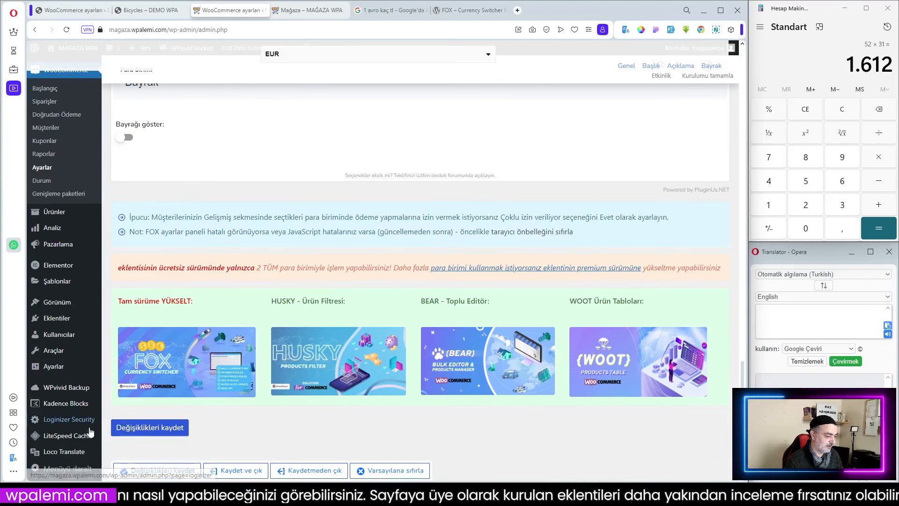
{"action": "left_click", "coordinate": [141, 428]}
Reload the shop page, check the updated currency switcher, and return to the FOX settings.
{"action": "left_click", "coordinate": [298, 10]}
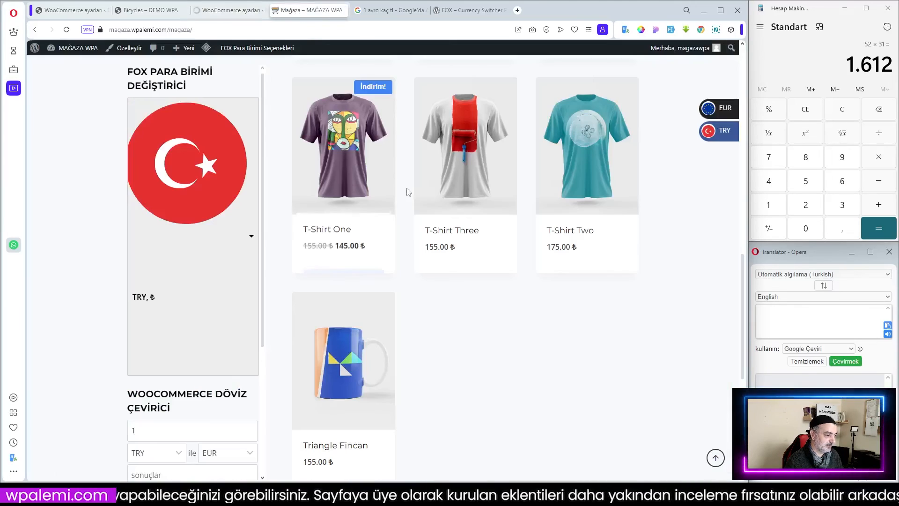
{"action": "key", "text": "F5"}
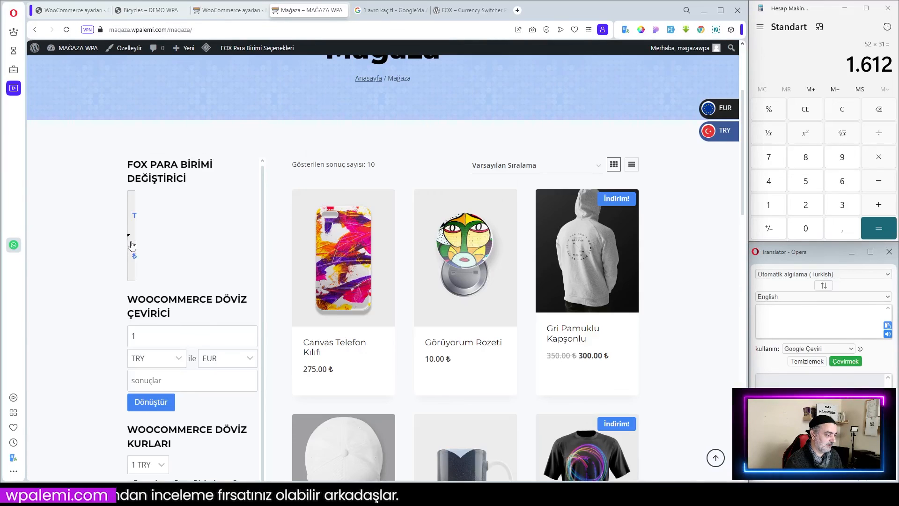
{"action": "left_click", "coordinate": [132, 245]}
{"action": "left_click", "coordinate": [132, 244]}
{"action": "left_click", "coordinate": [246, 10]}
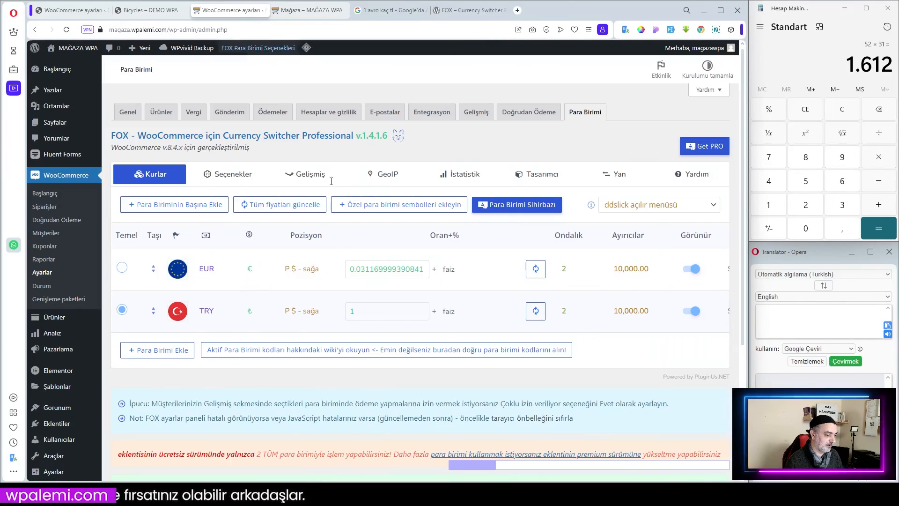